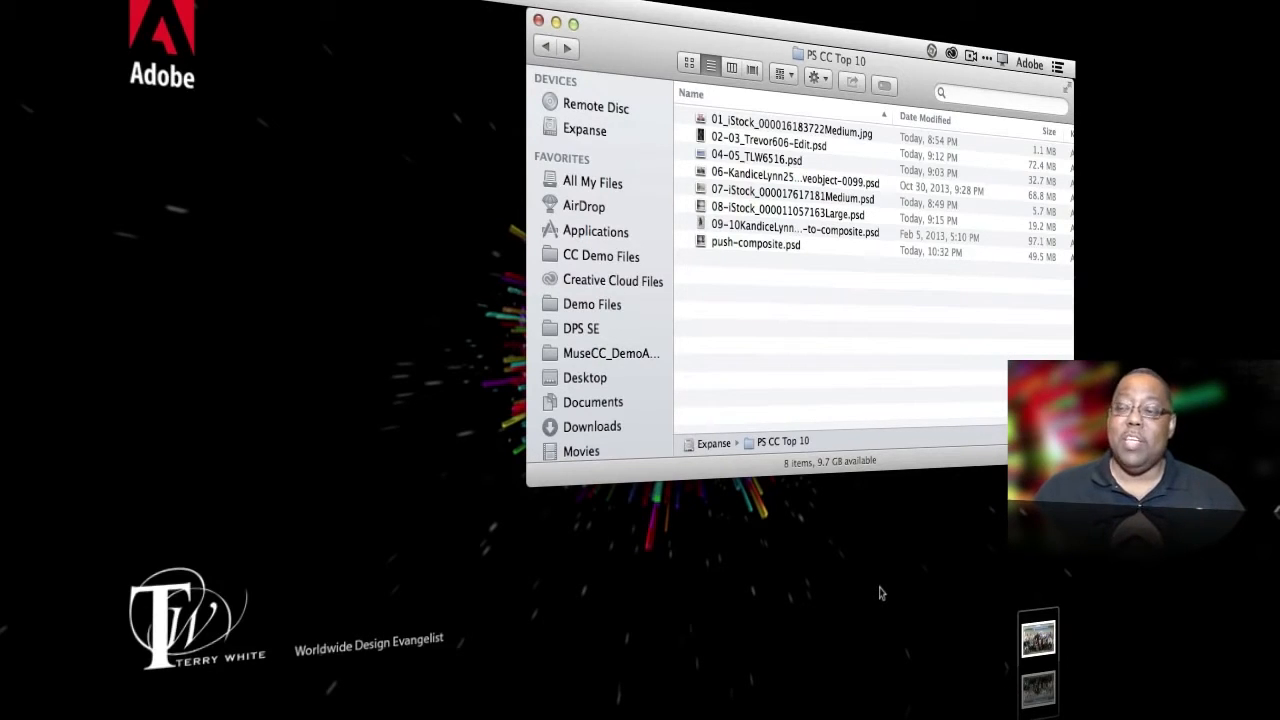
- Look through the installed and available apps in the Creative Cloud app list
left_click(1066, 17)
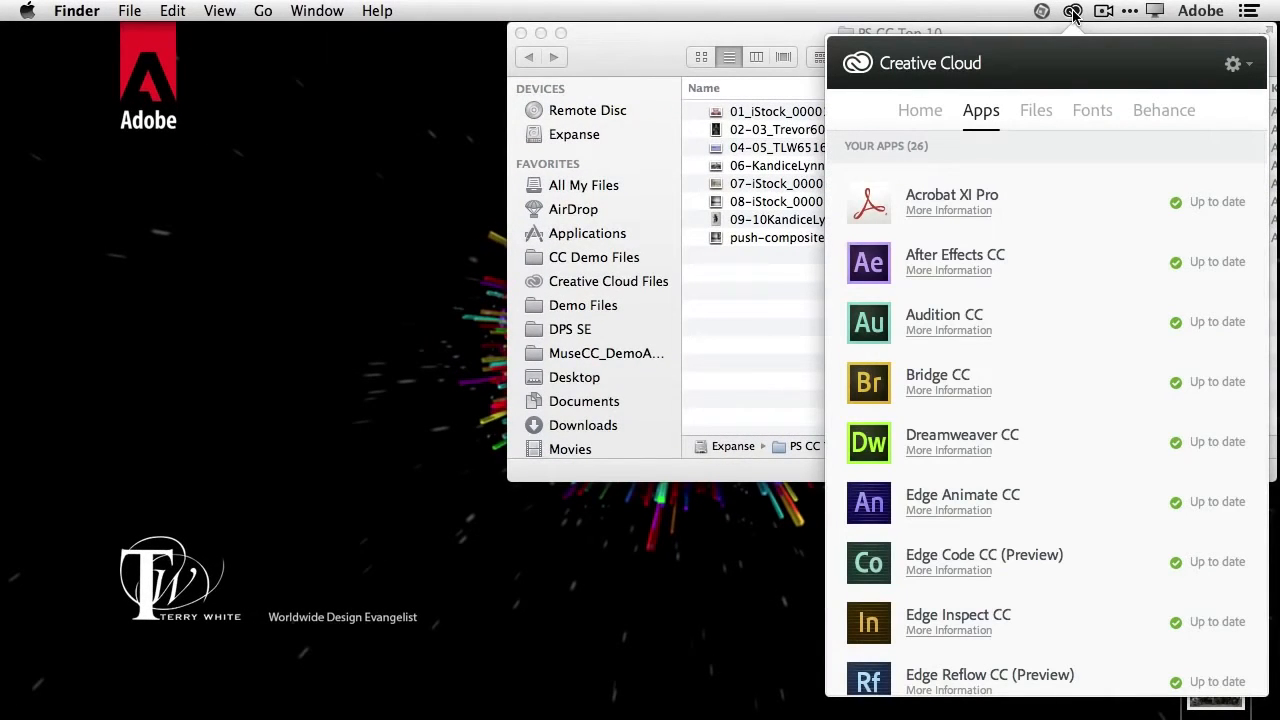
scroll(1047, 437, "down", 8)
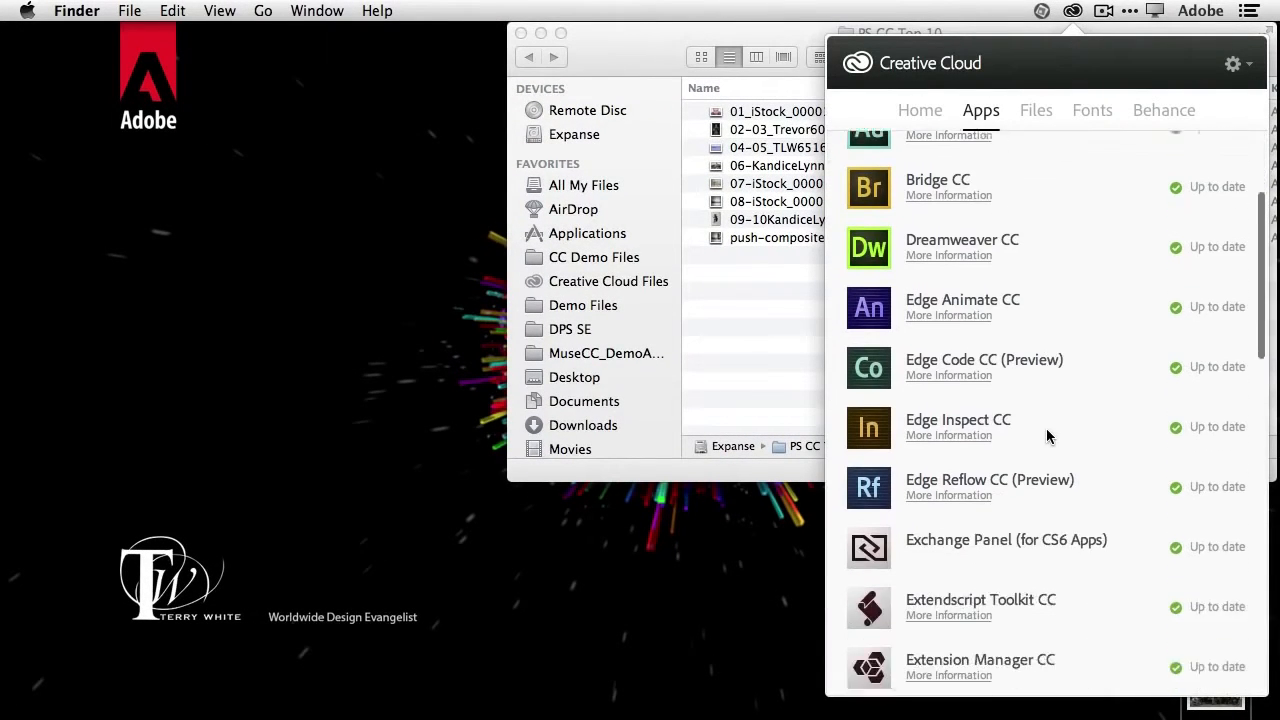
scroll(1047, 437, "down", 8)
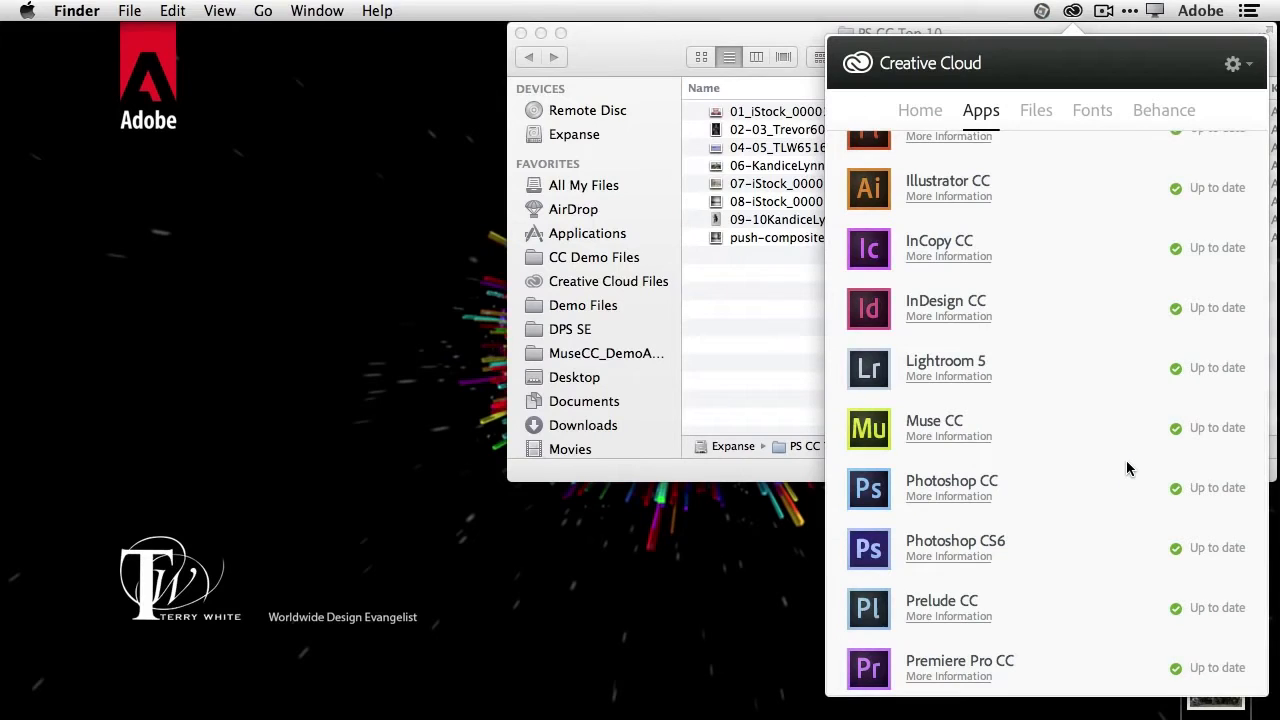
scroll(1127, 468, "up", 8)
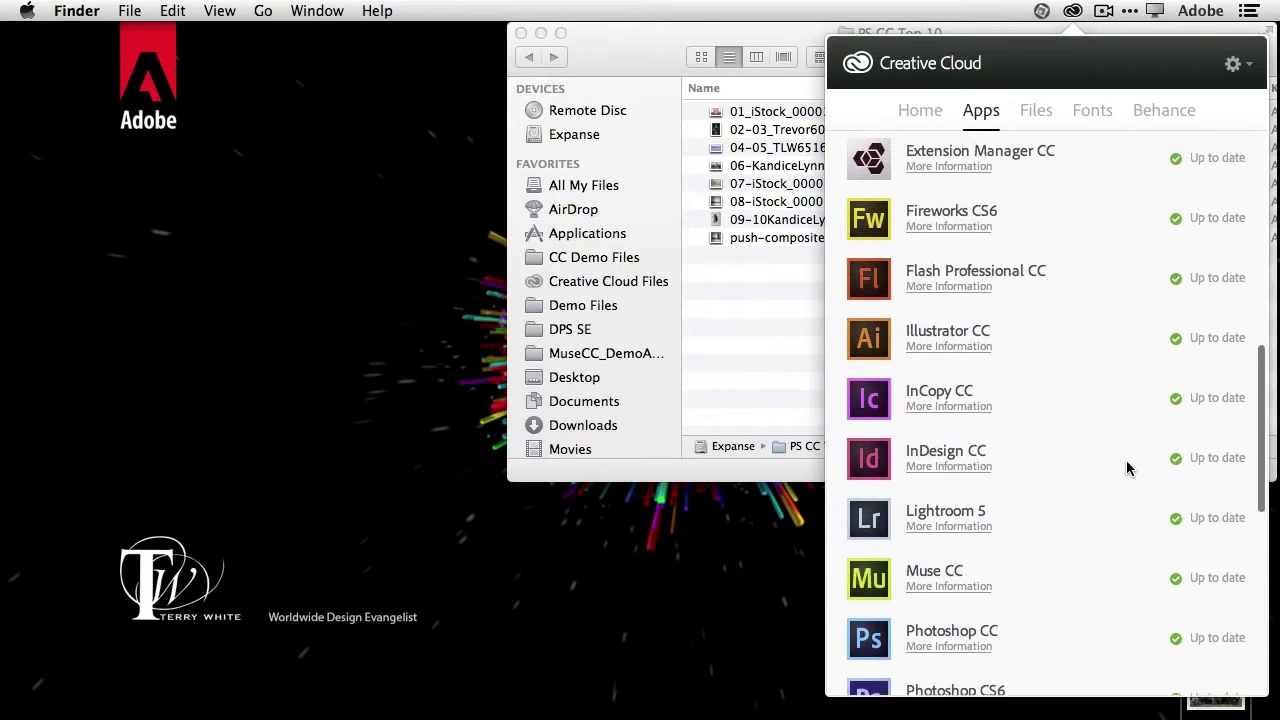
scroll(1127, 468, "up", 6)
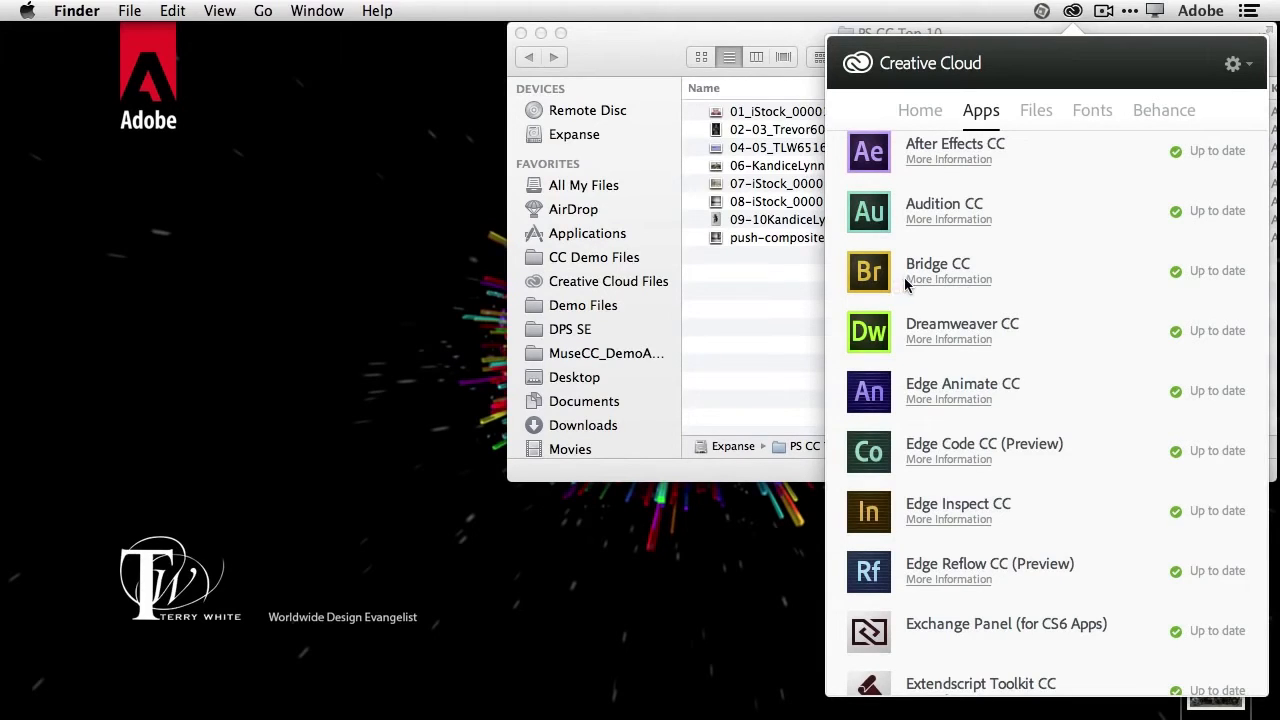
scroll(933, 290, "down", 1)
scroll(933, 290, "up", 3)
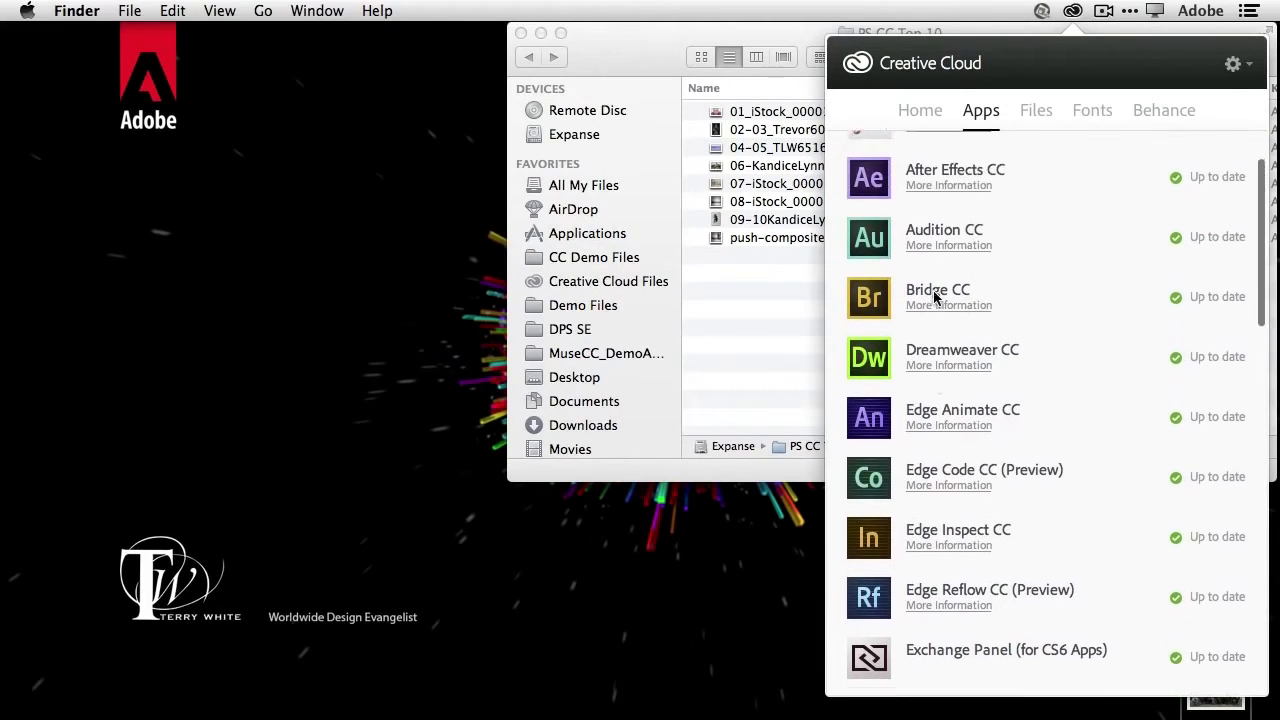
scroll(1049, 354, "down", 15)
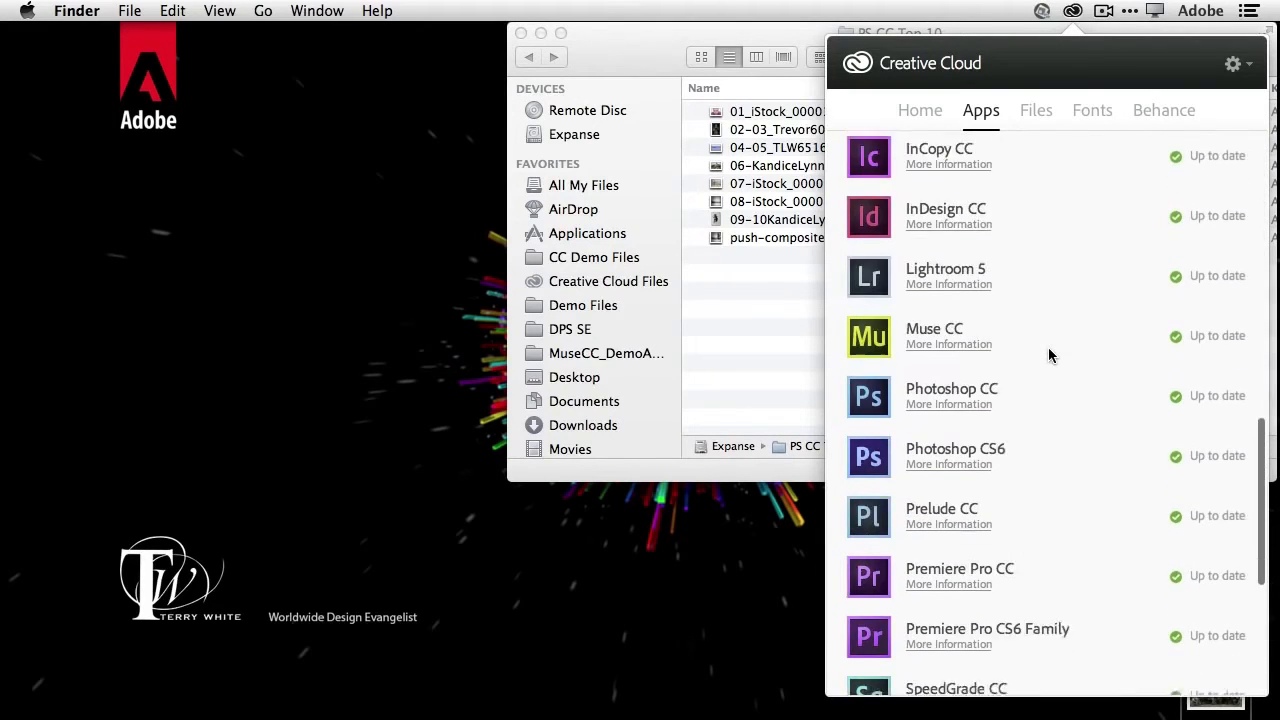
scroll(1048, 354, "down", 3)
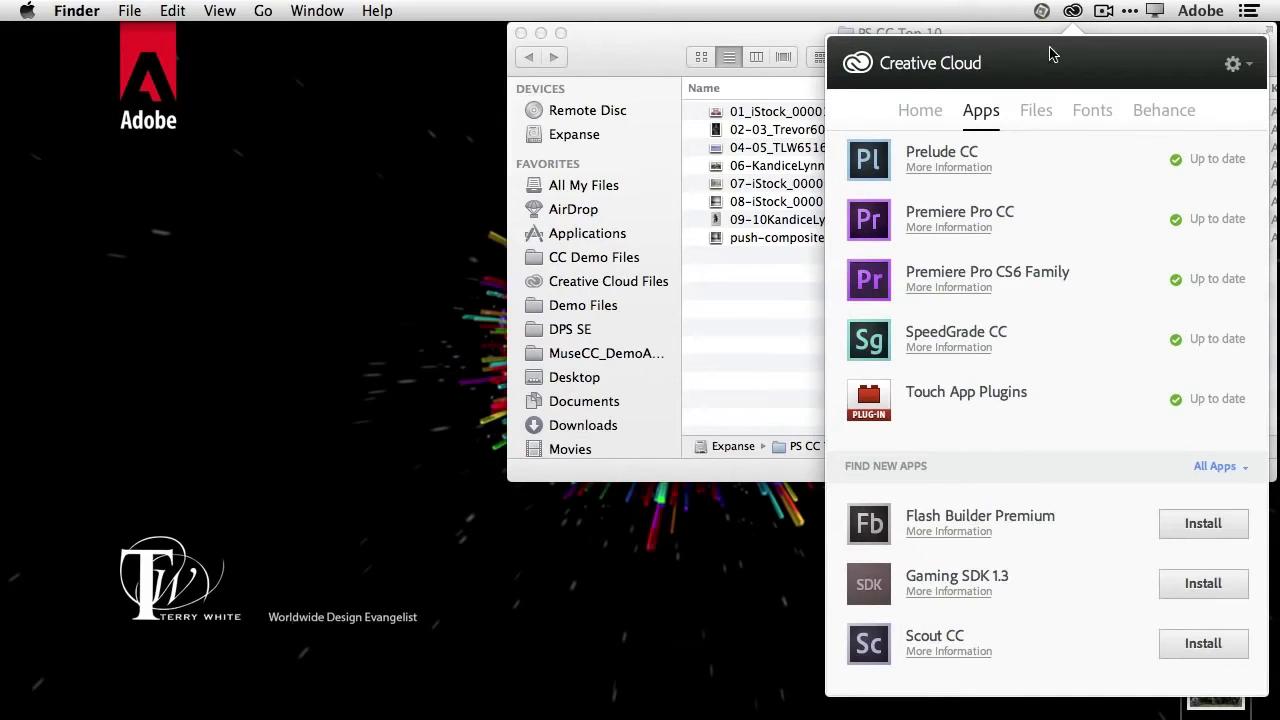
left_click(1073, 11)
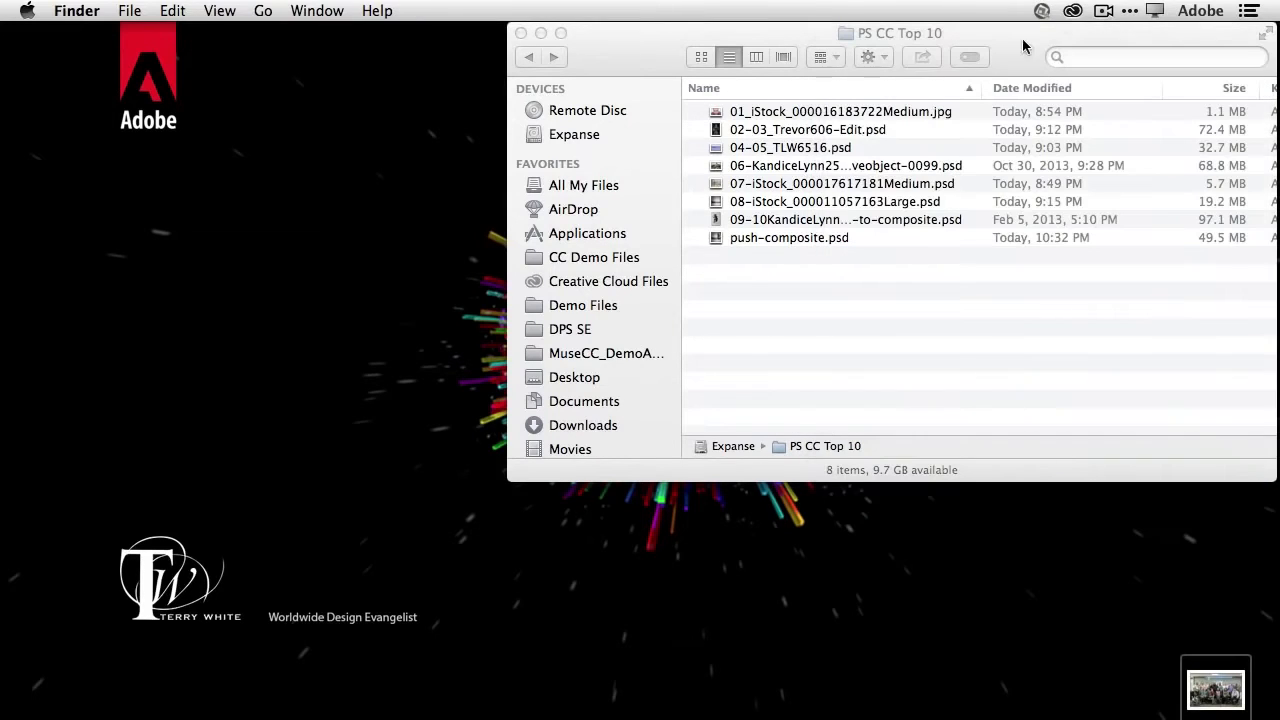
- Open the PS CC Top 10 folder in Adobe Bridge
left_click(762, 42)
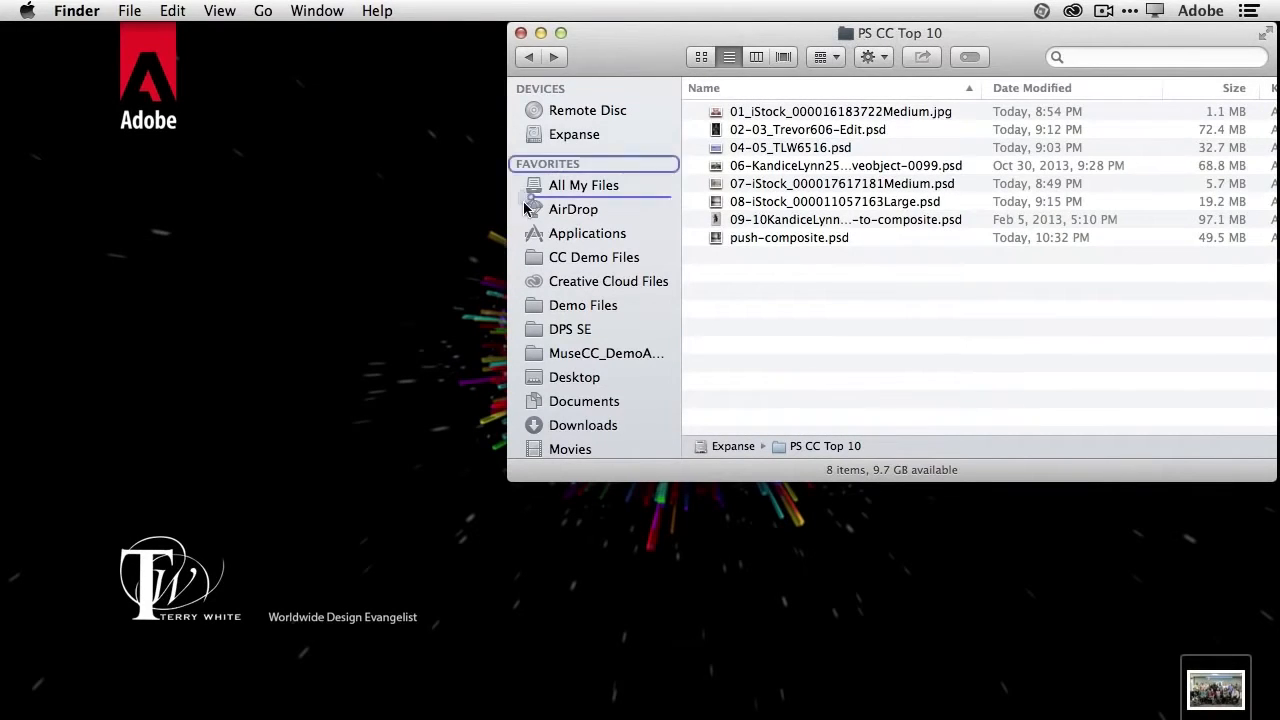
left_click(233, 708)
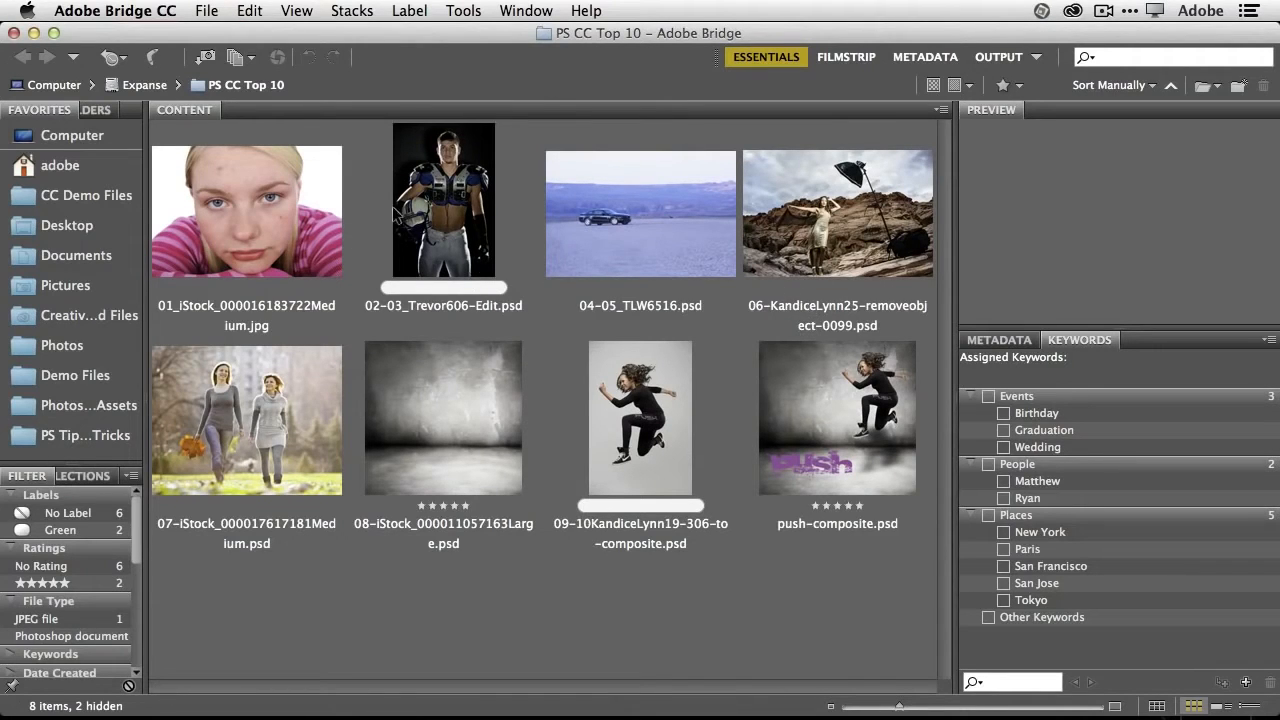
left_click(287, 410)
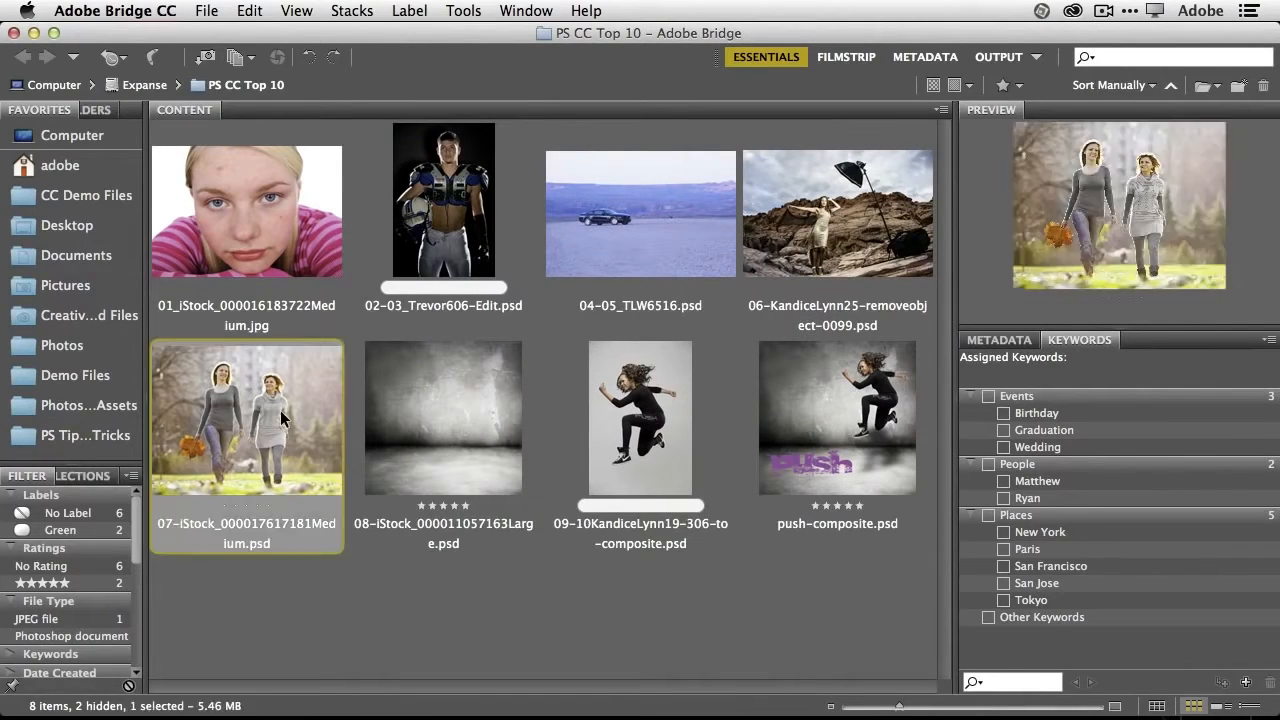
key("space")
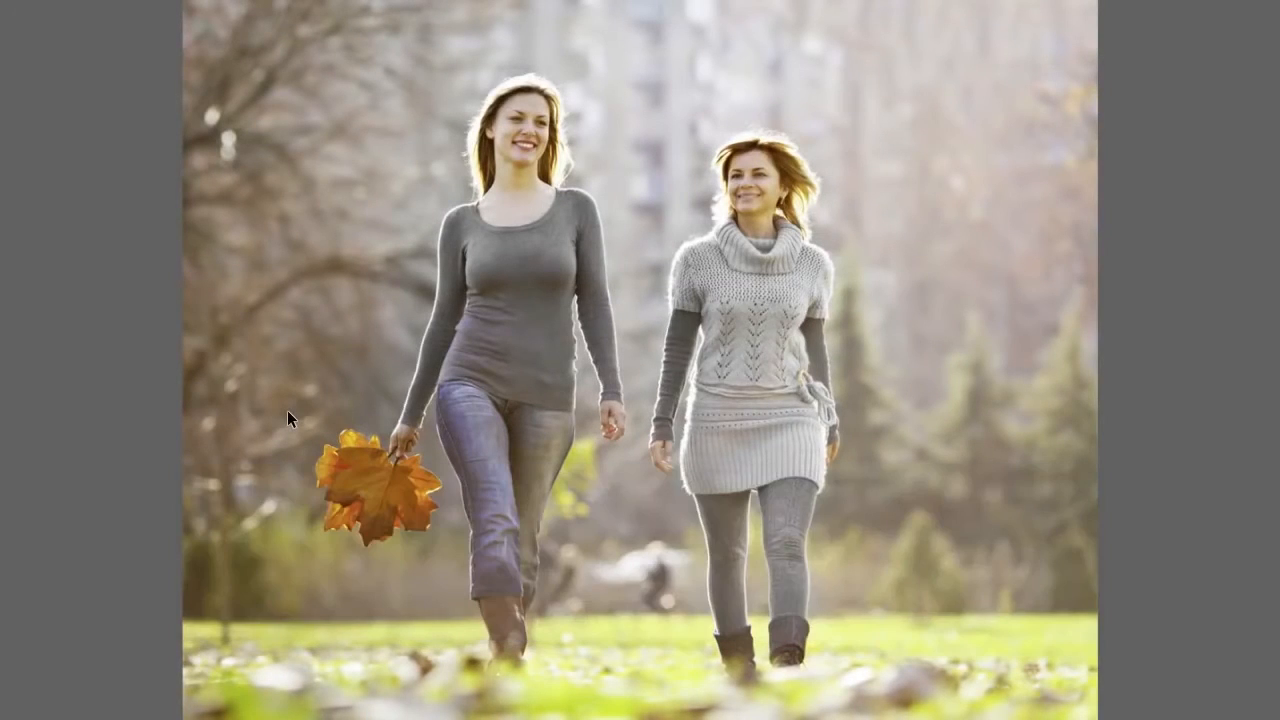
key("Right")
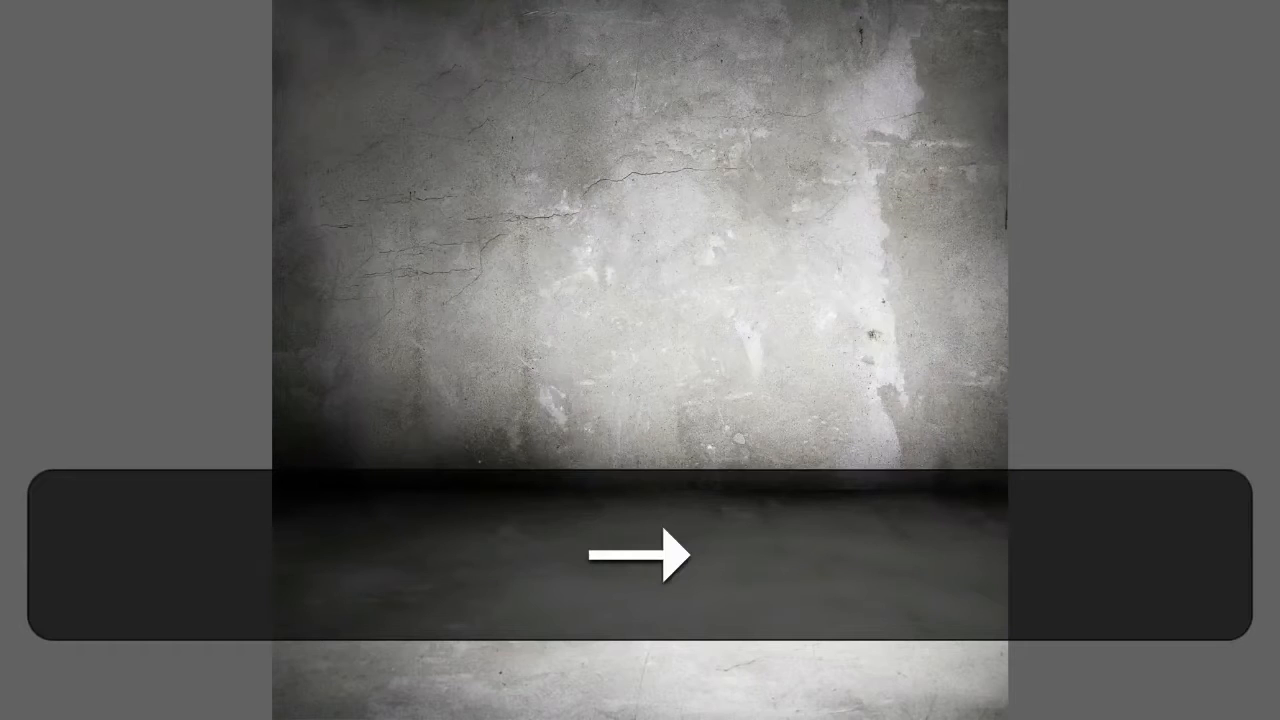
key("Left")
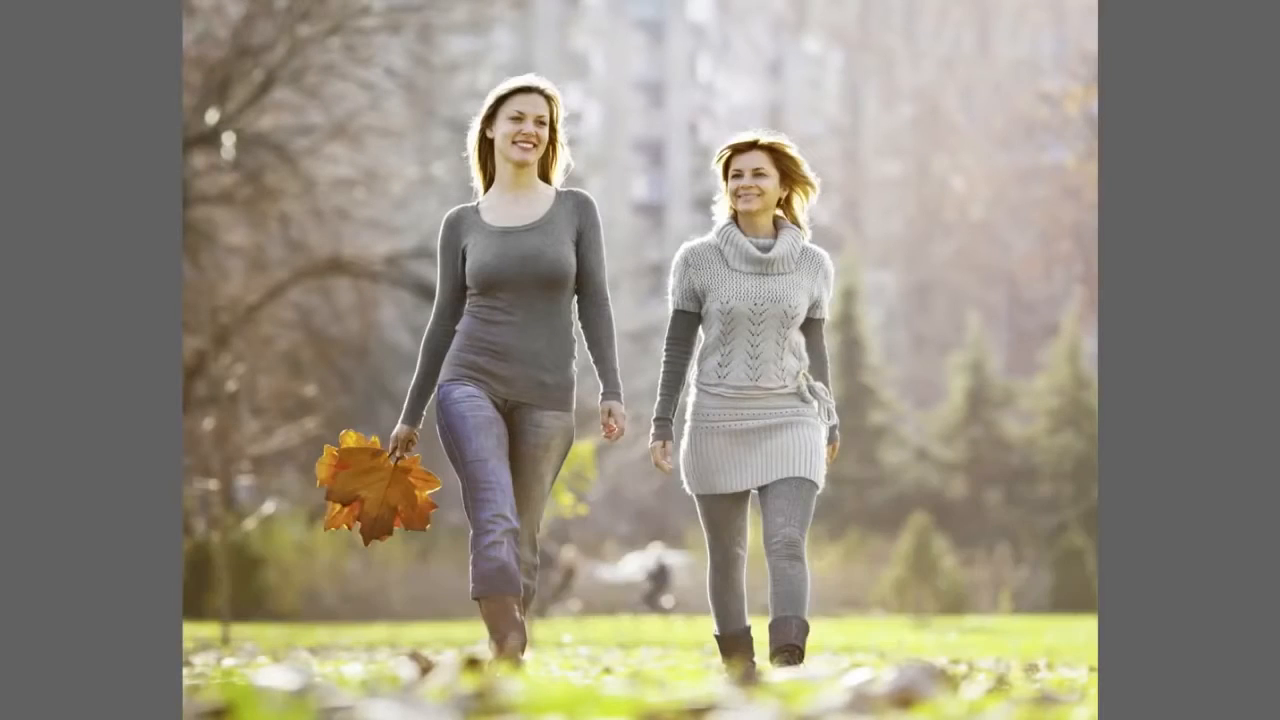
key("Escape")
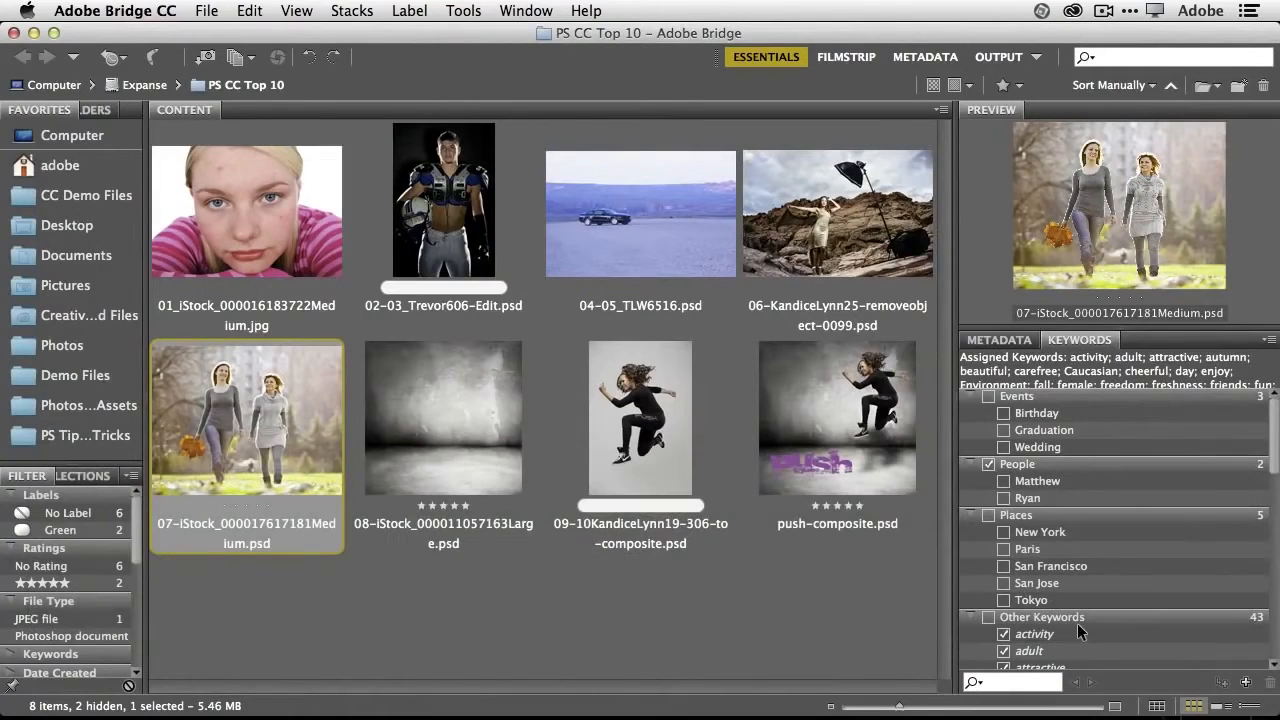
mouse_move(898, 706)
left_mouse_down()
mouse_move(880, 708)
mouse_move(895, 710)
left_mouse_up()
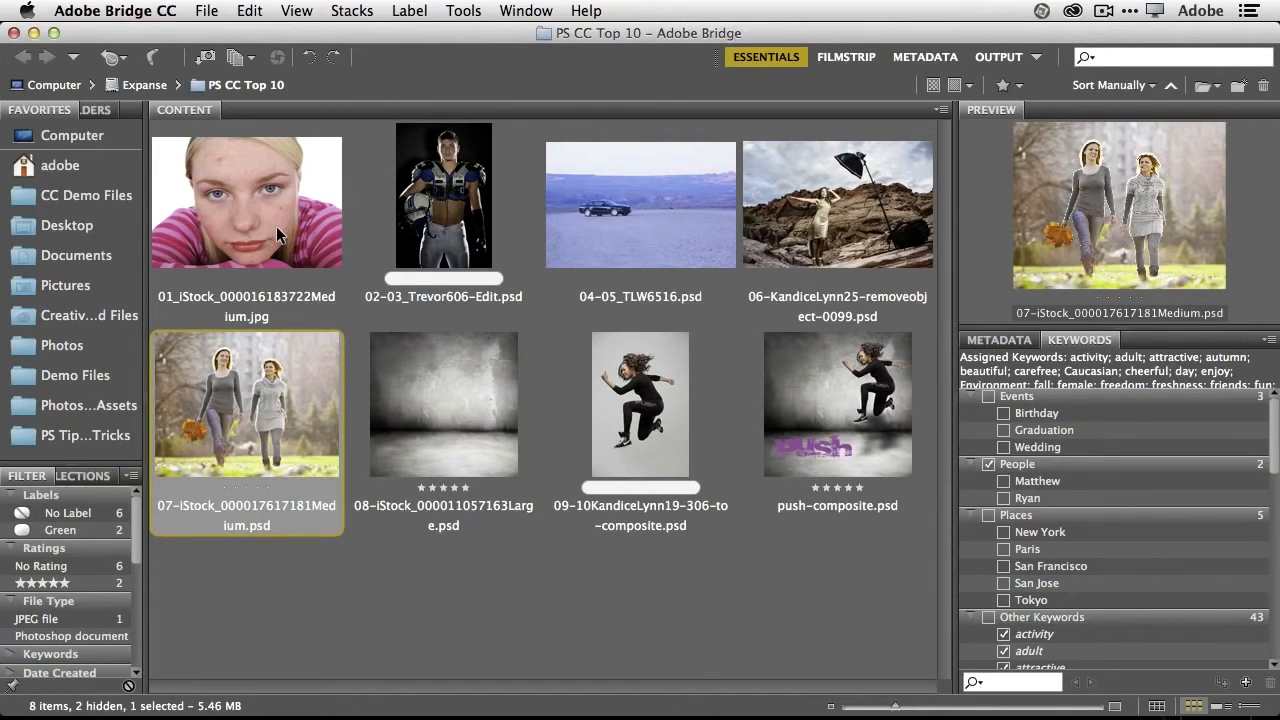
double_click(243, 216)
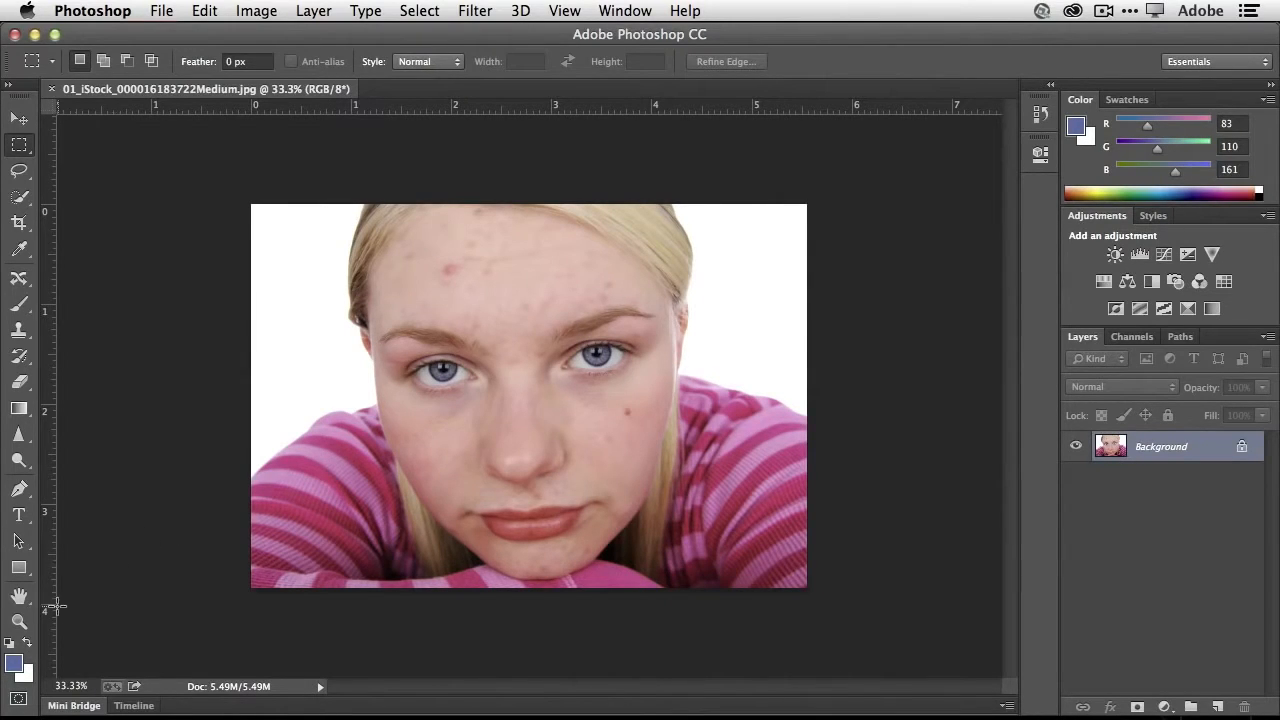
- Magnify the face to 66.7% with the Zoom tool and step back out to 25%
left_click(19, 621)
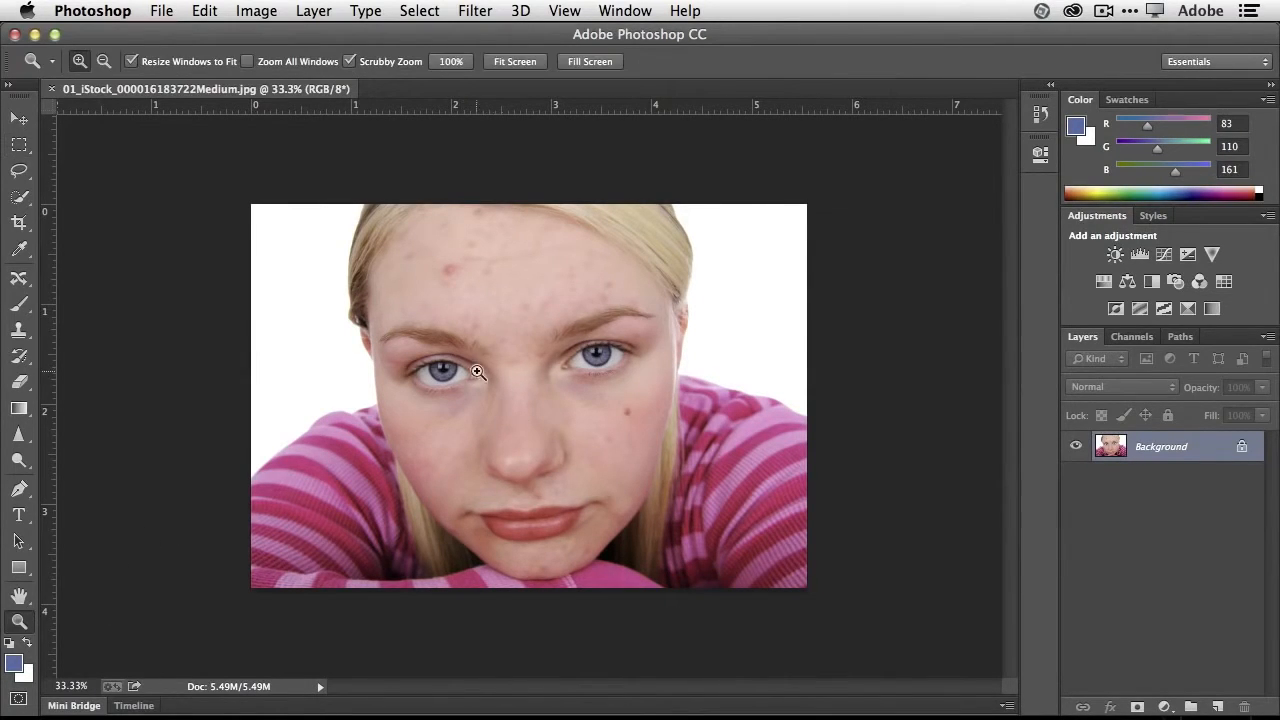
left_click(514, 358)
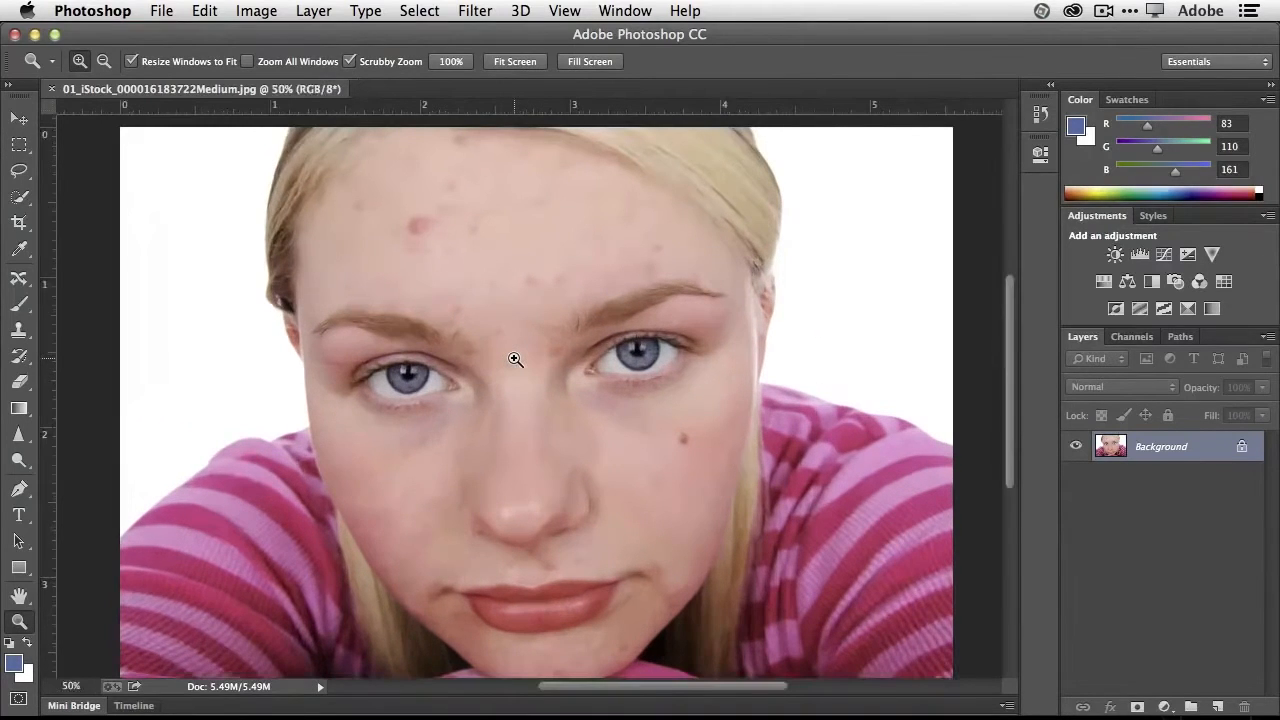
left_click(515, 359)
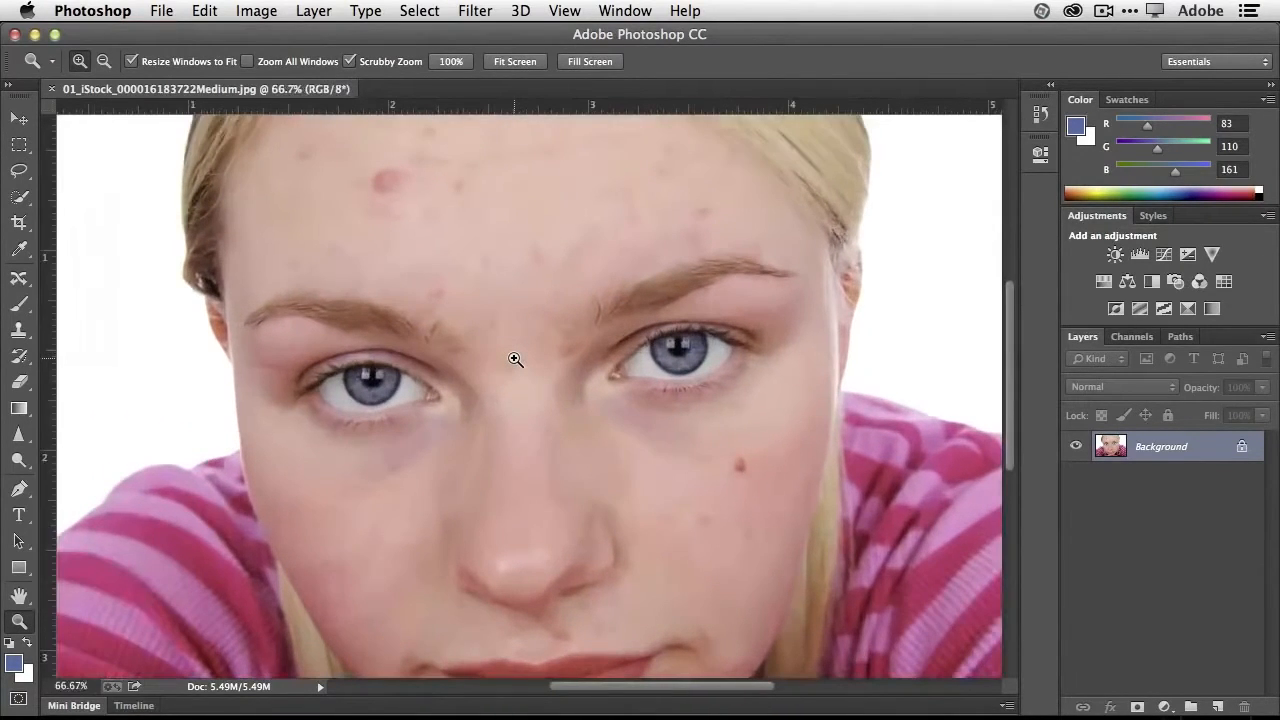
key("alt")
left_click(515, 359, "alt")
left_click(515, 359, "alt")
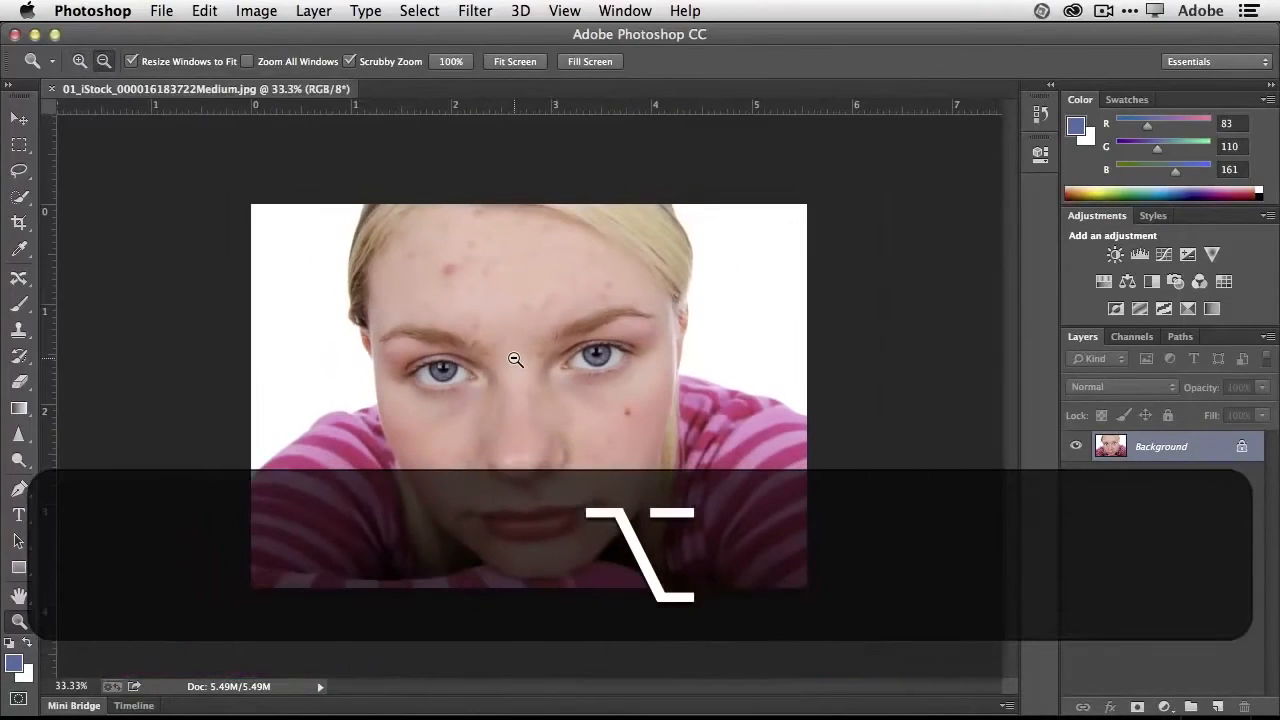
left_click(515, 359, "alt")
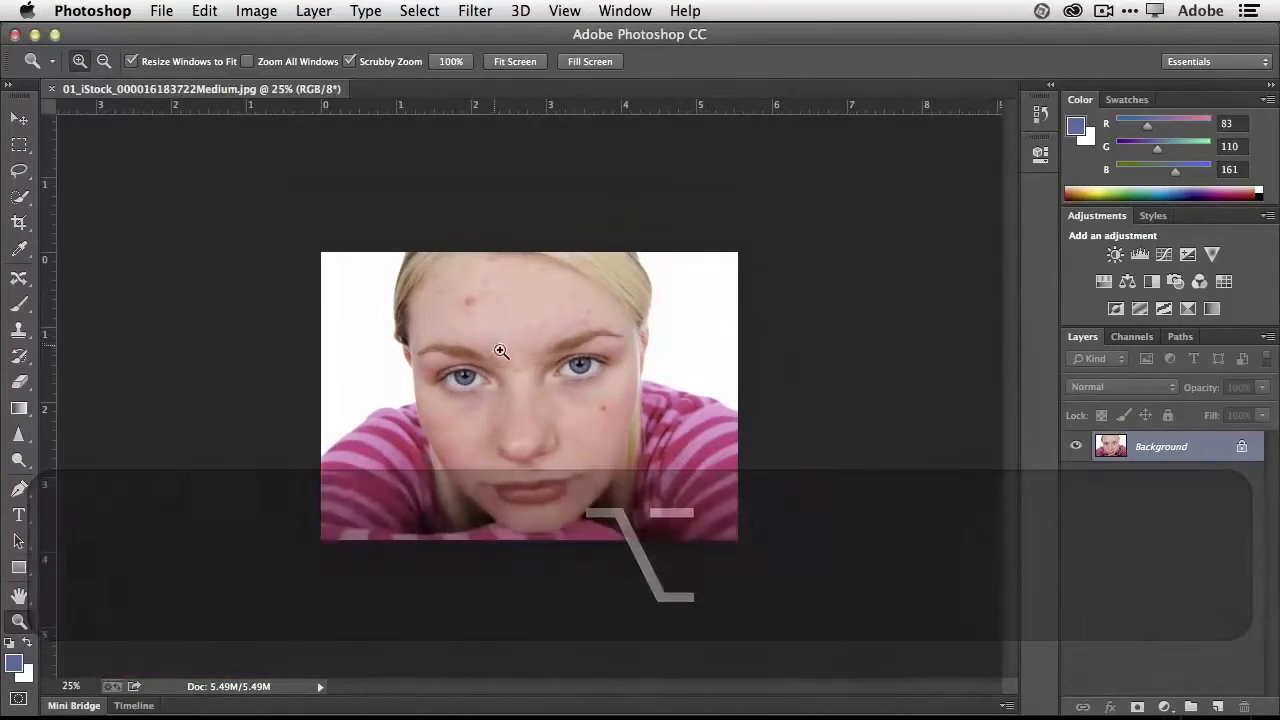
- Magnify the forehead closely with a scrubby zoom and bring the whole face back into view at 50%
left_click_drag(517, 365, 606, 380)
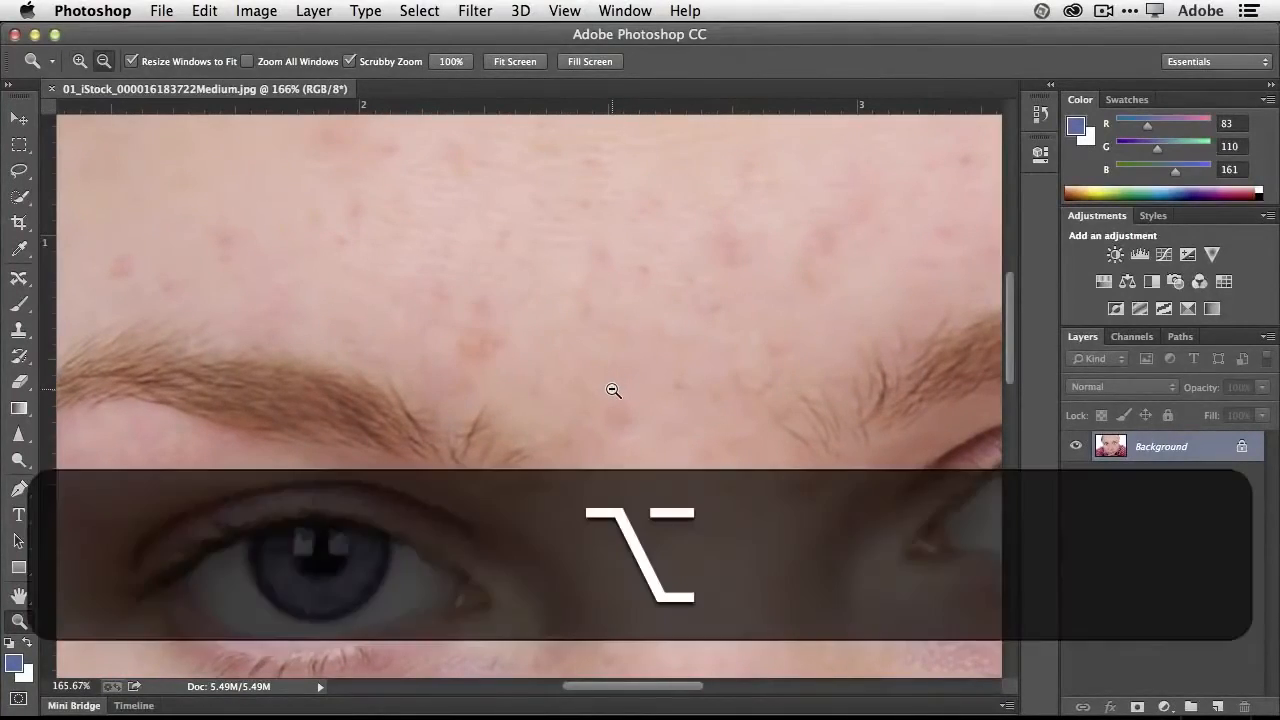
left_click(613, 390, "alt")
left_click(613, 390, "alt")
left_click(613, 390, "alt")
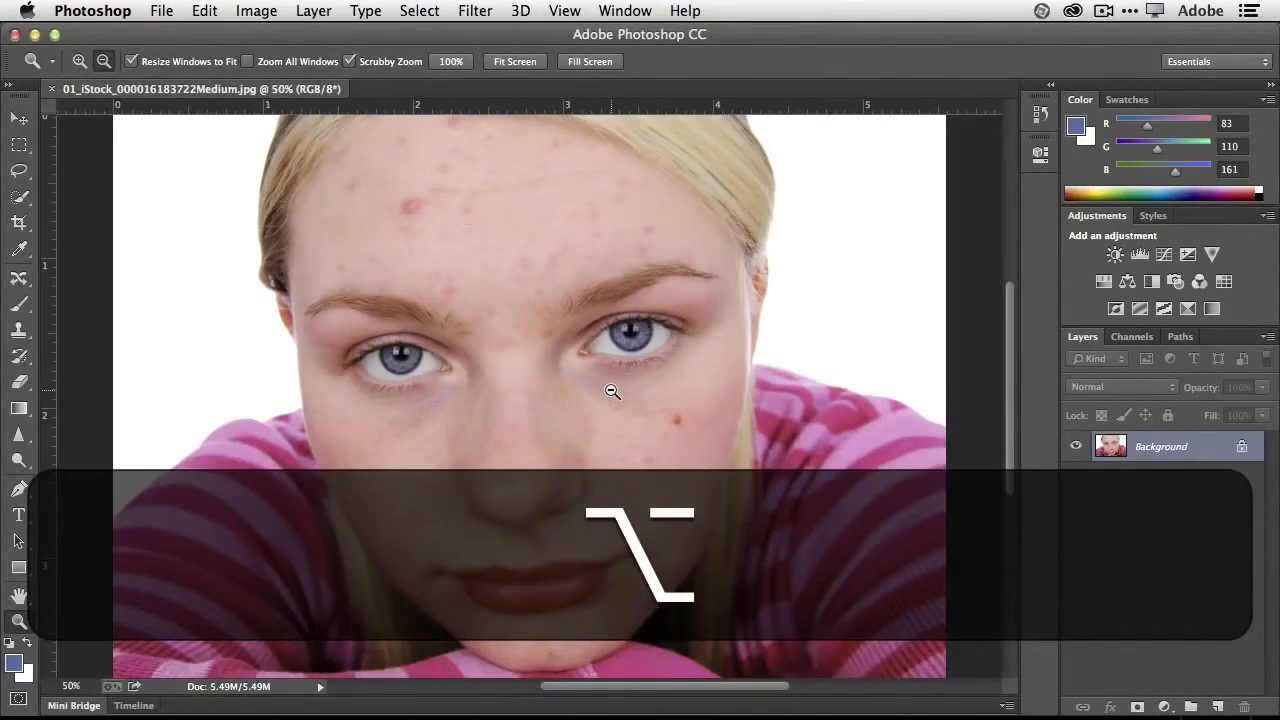
left_click(613, 390, "alt")
left_click(615, 392)
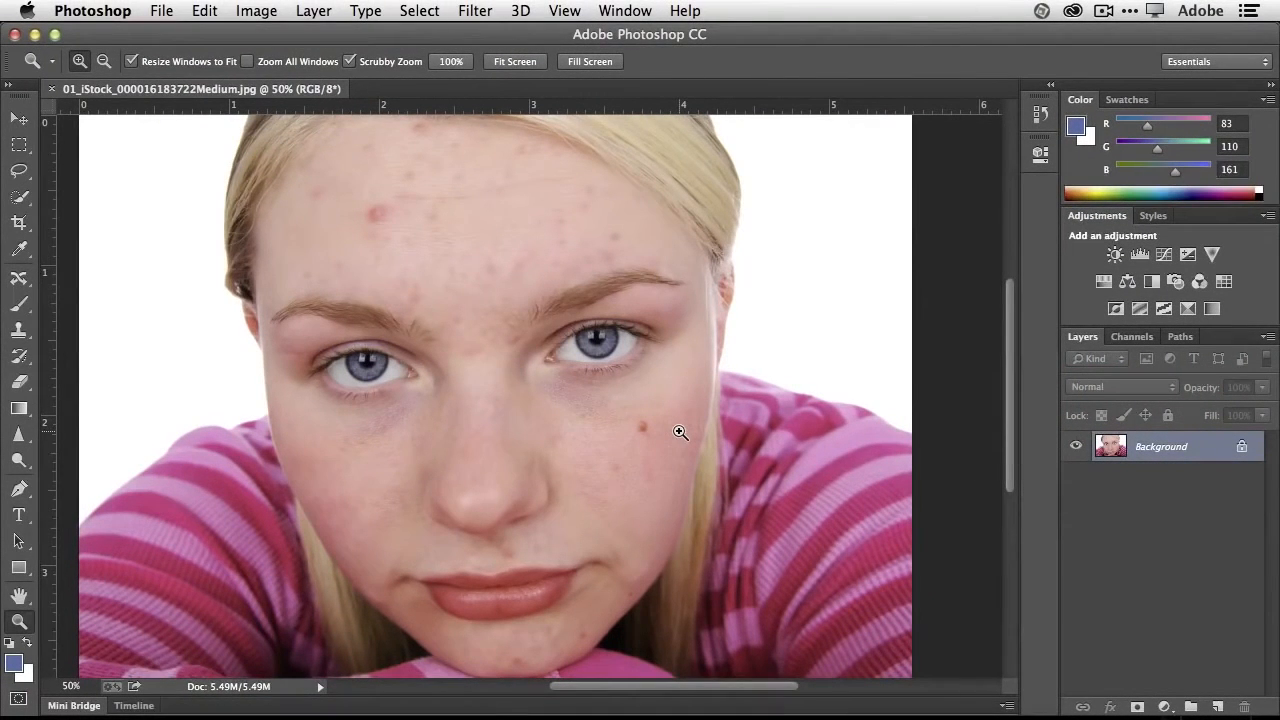
- Choose the Spot Healing Brush, set its size to 50 px and check its brush options
left_click(24, 283)
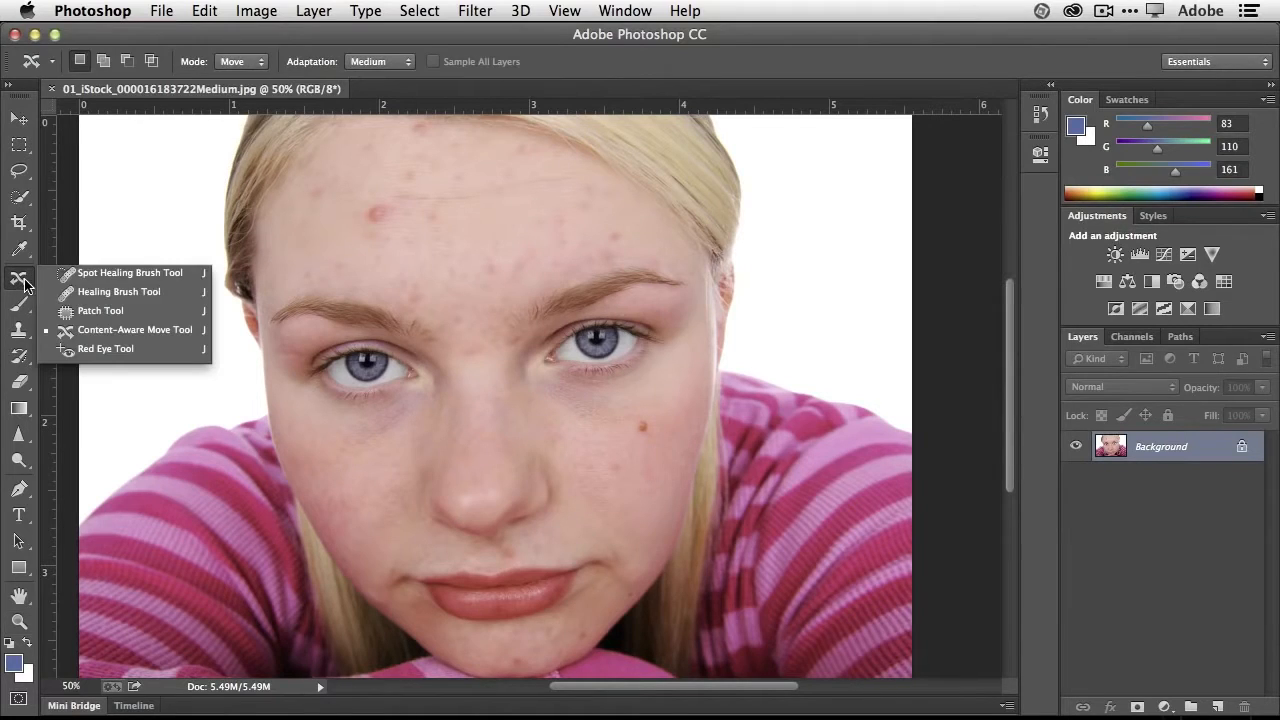
left_click(166, 284)
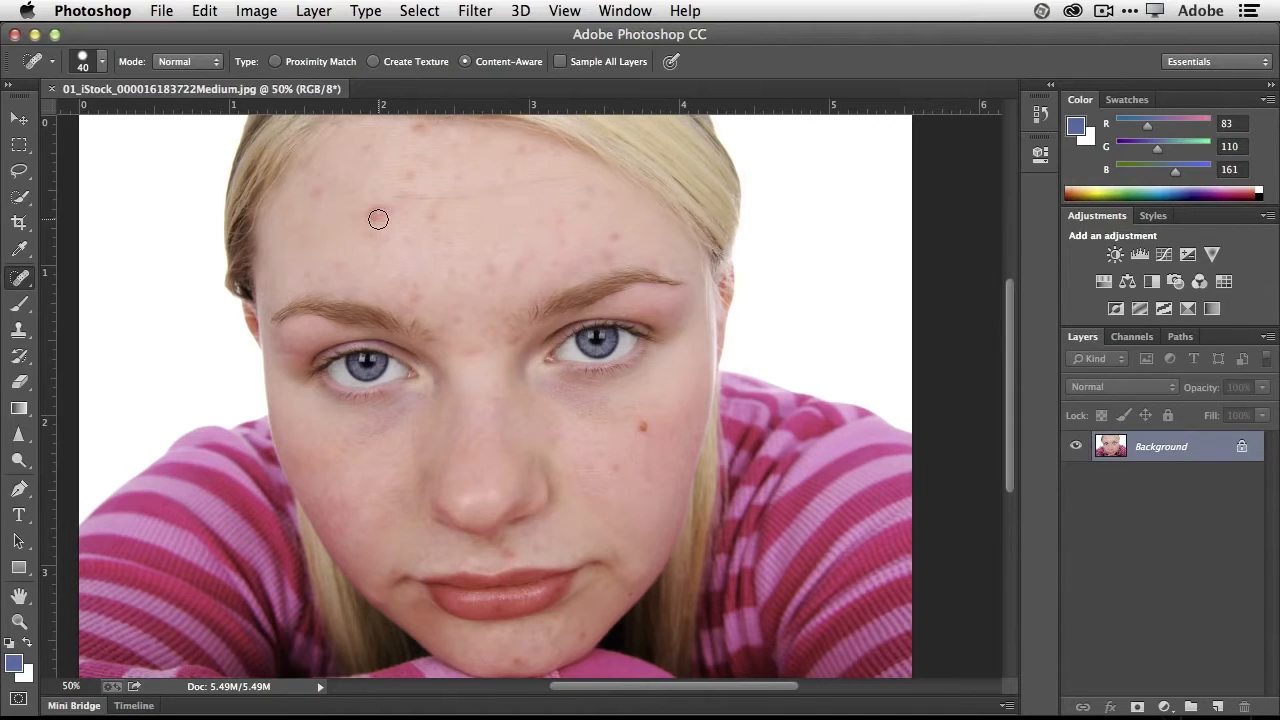
key("bracketright")
key("bracketright")
key("bracketright")
key("bracketright")
key("bracketright")
key("bracketright")
key("bracketright")
key("bracketright")
key("bracketleft")
key("bracketleft")
key("bracketleft")
key("bracketleft")
key("bracketleft")
key("bracketleft")
key("bracketleft")
key("bracketright")
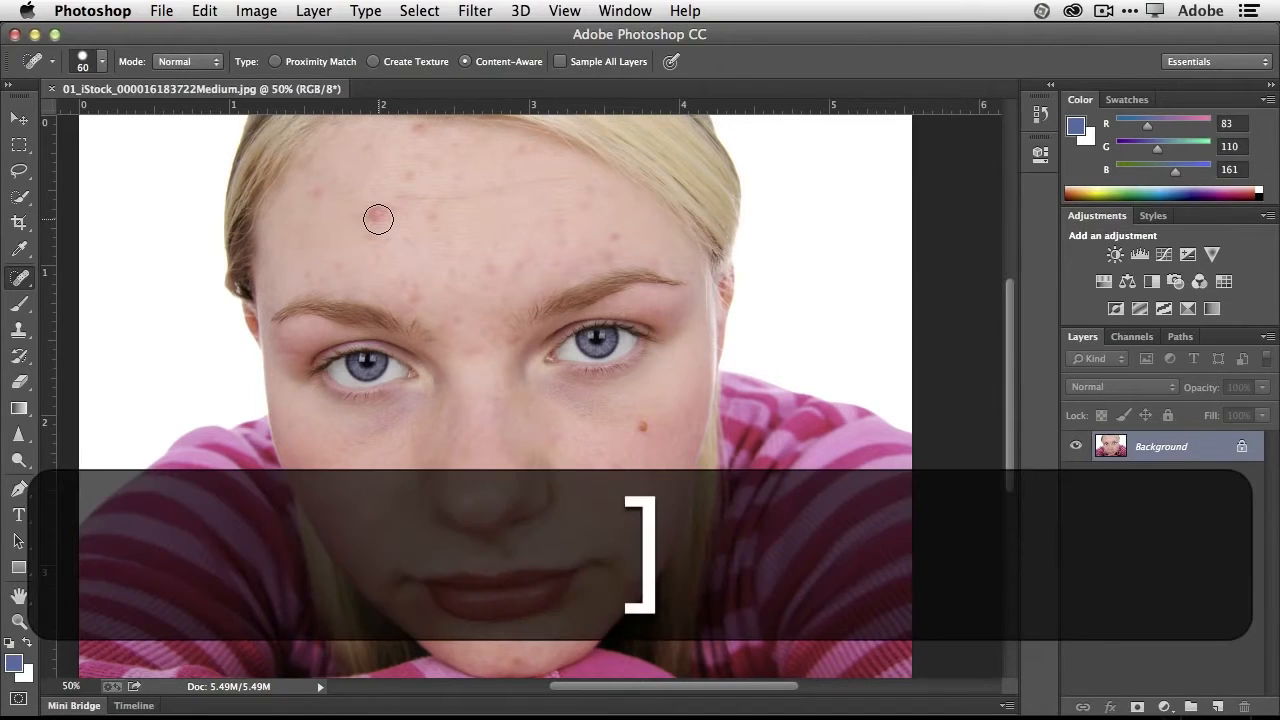
key("bracketleft")
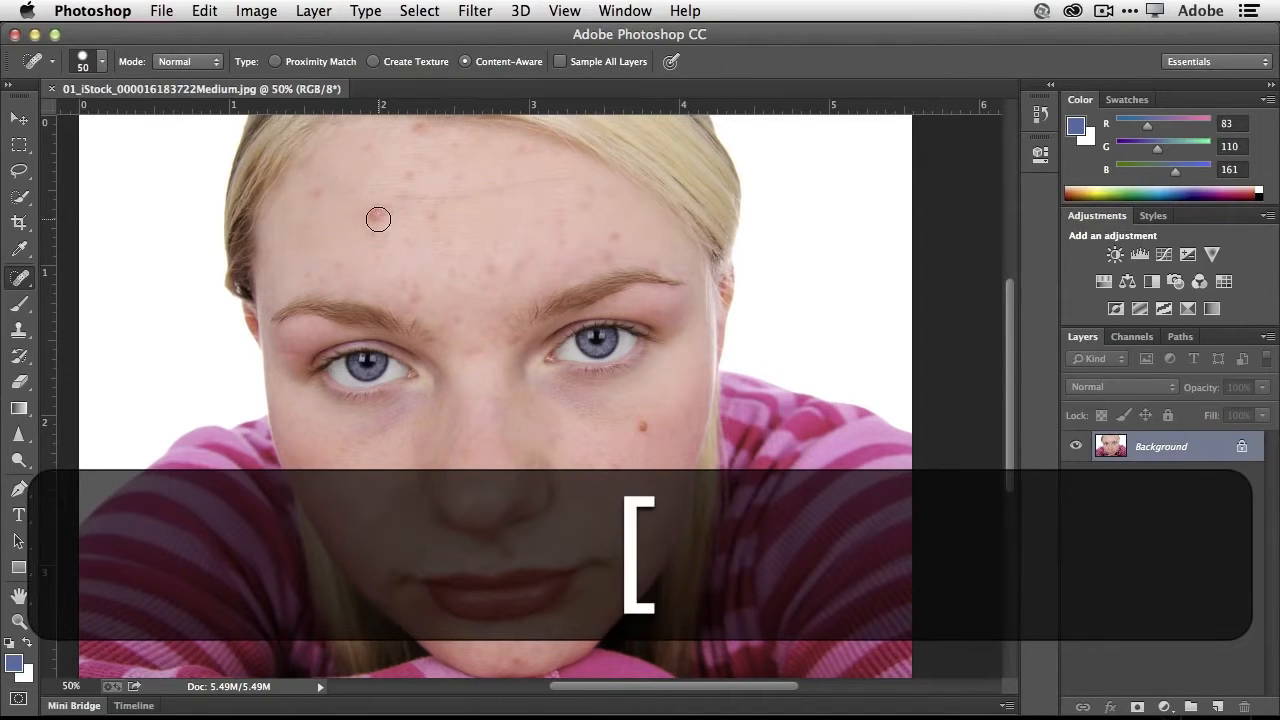
key("bracketleft")
key("bracketright")
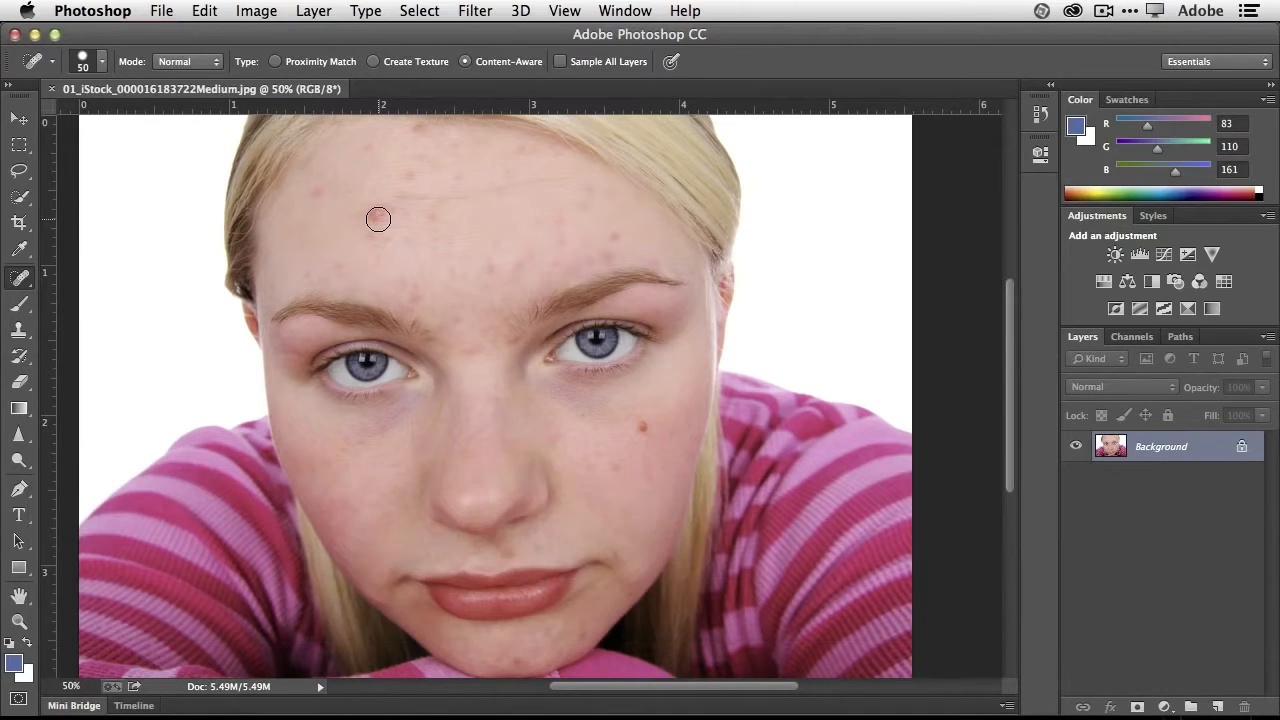
left_click(100, 64)
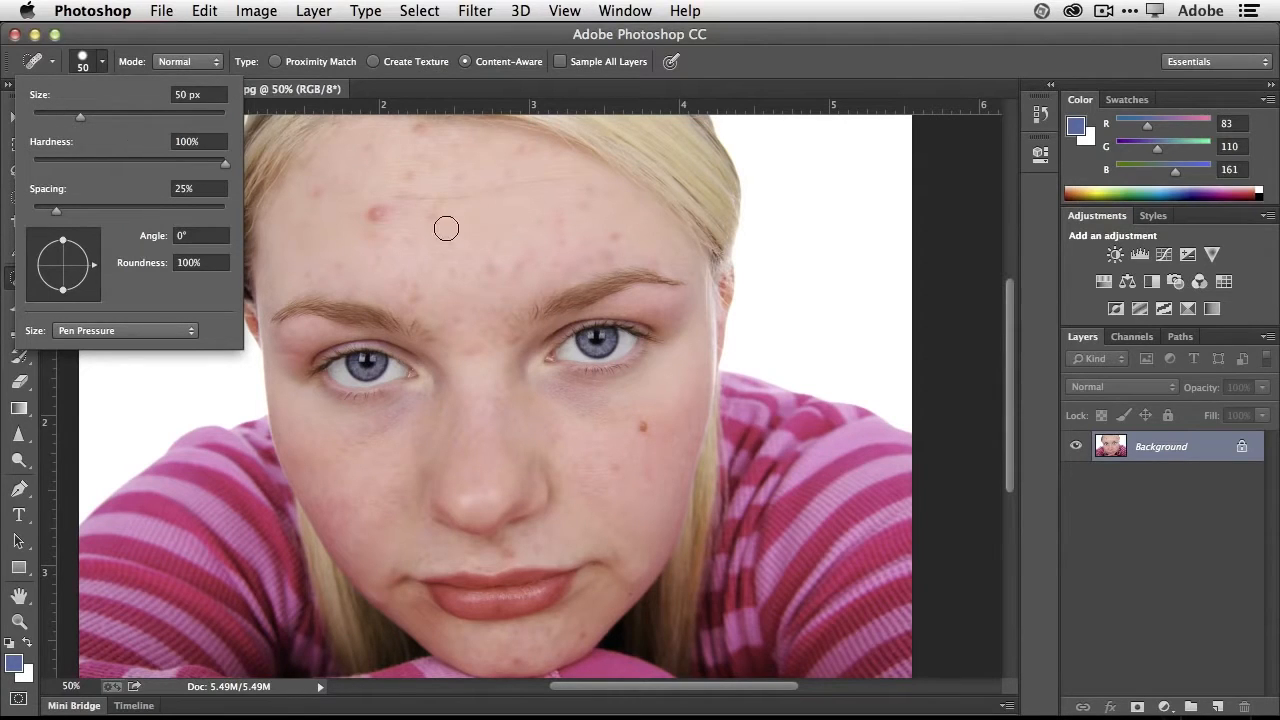
- Remove the red pimple and surrounding blemishes from the left half of the forehead with the 50 px Spot Healing Brush
left_click(381, 213)
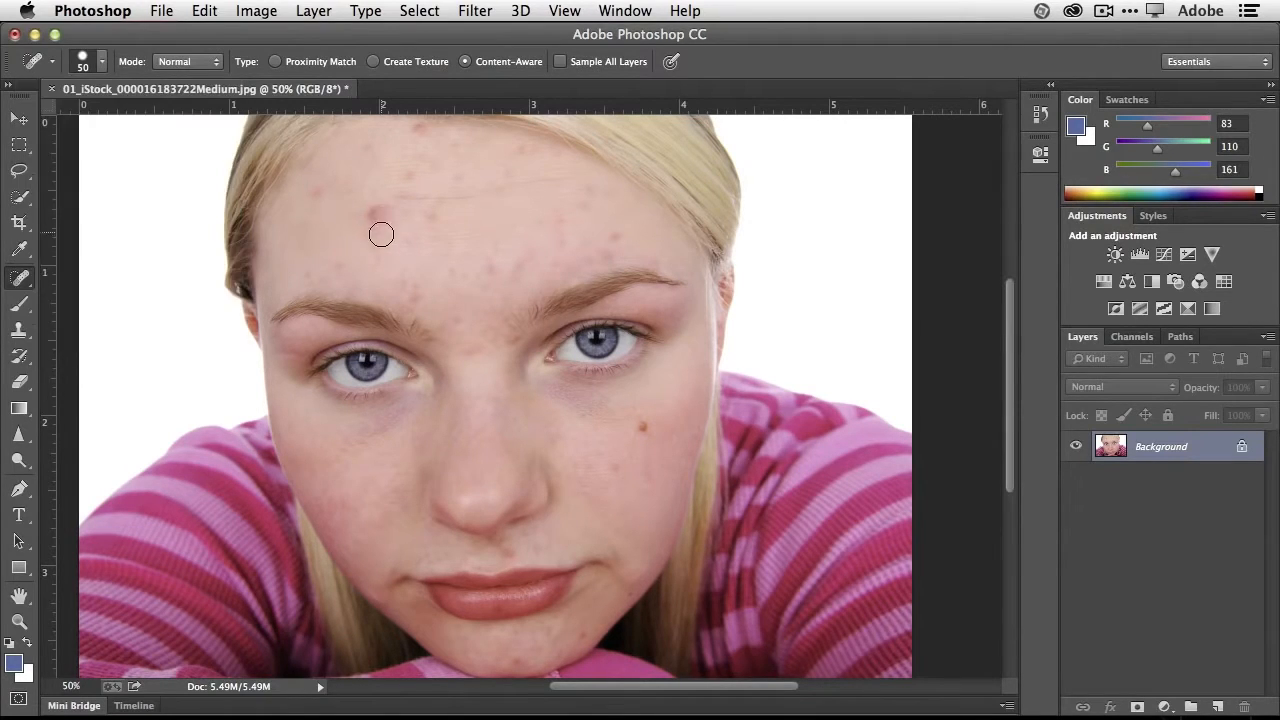
left_click(380, 212)
left_click_drag(386, 194, 478, 201)
left_click(371, 214)
left_click_drag(335, 199, 327, 186)
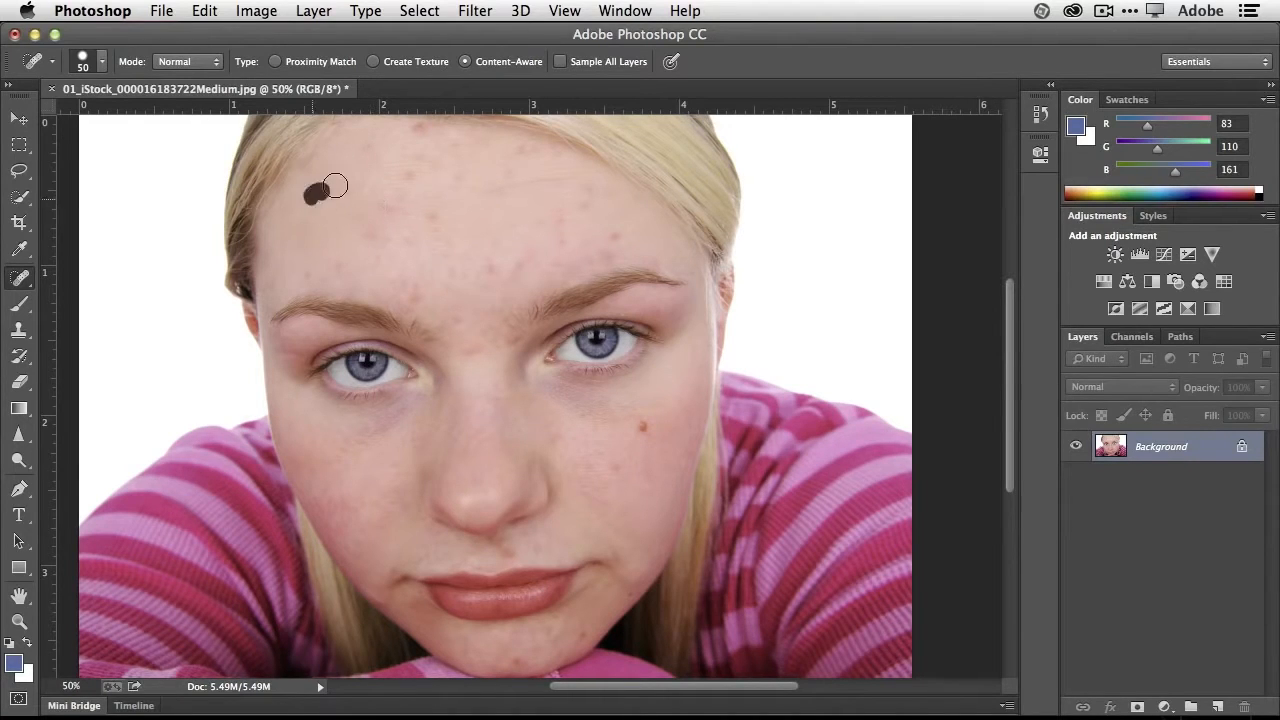
left_click(414, 130)
left_click_drag(386, 143, 369, 146)
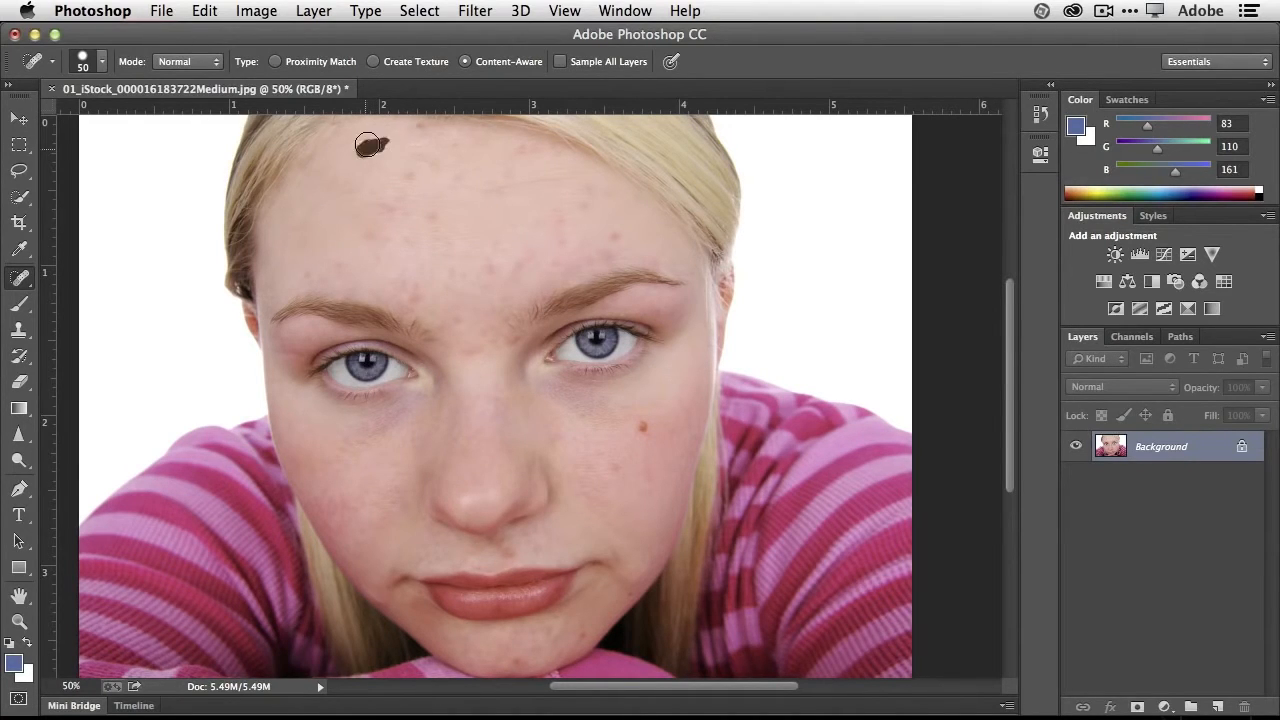
left_click(418, 176)
left_click(382, 236)
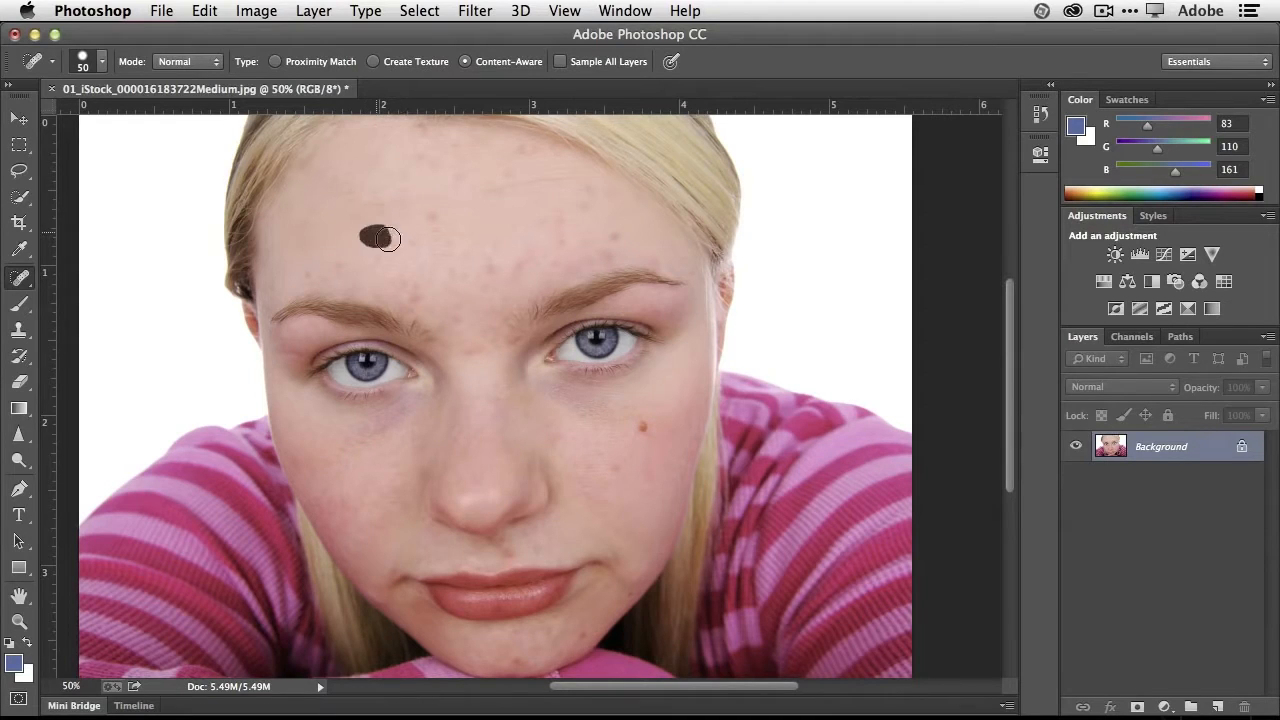
left_click(366, 266)
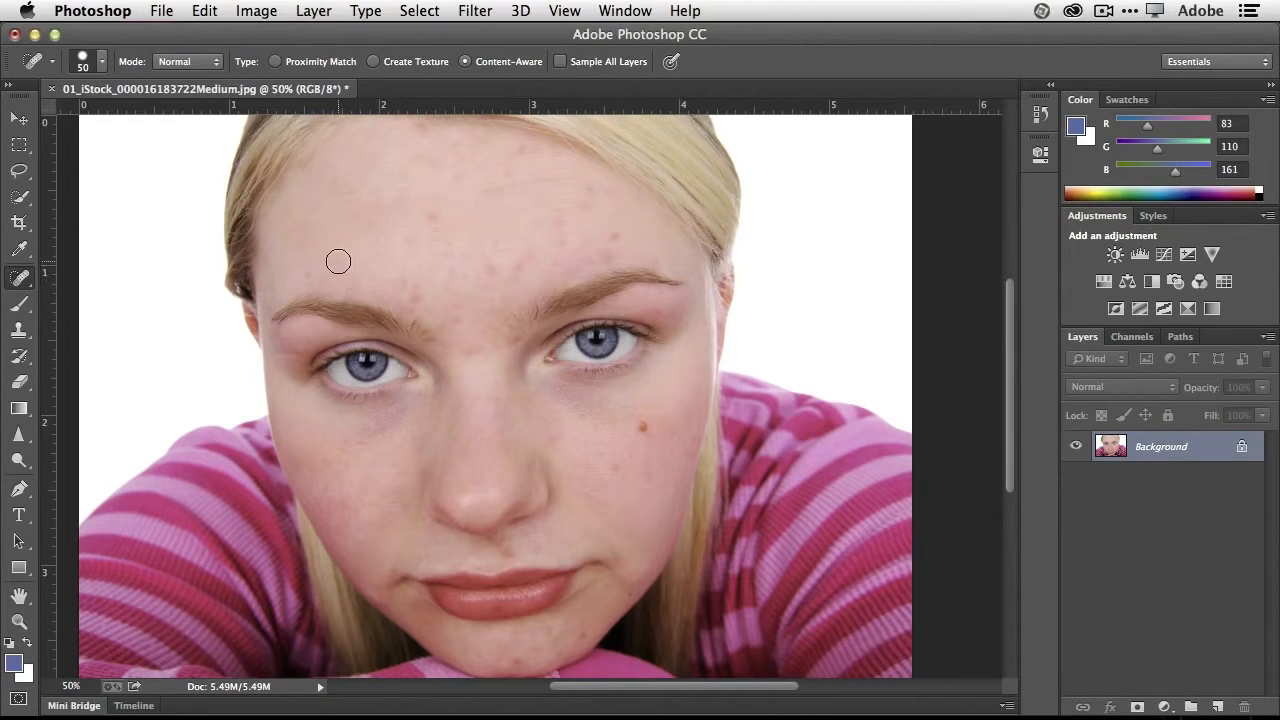
- Heal the spots on the mid-forehead and brow, the mole on the right cheek, and the blemishes around the chin and upper lip
left_click(432, 216)
left_click(415, 294)
left_click(513, 342)
left_click(601, 247)
left_click(643, 429)
left_click(618, 468)
left_click(626, 591)
left_click(518, 663)
left_click(550, 630)
left_click(509, 551)
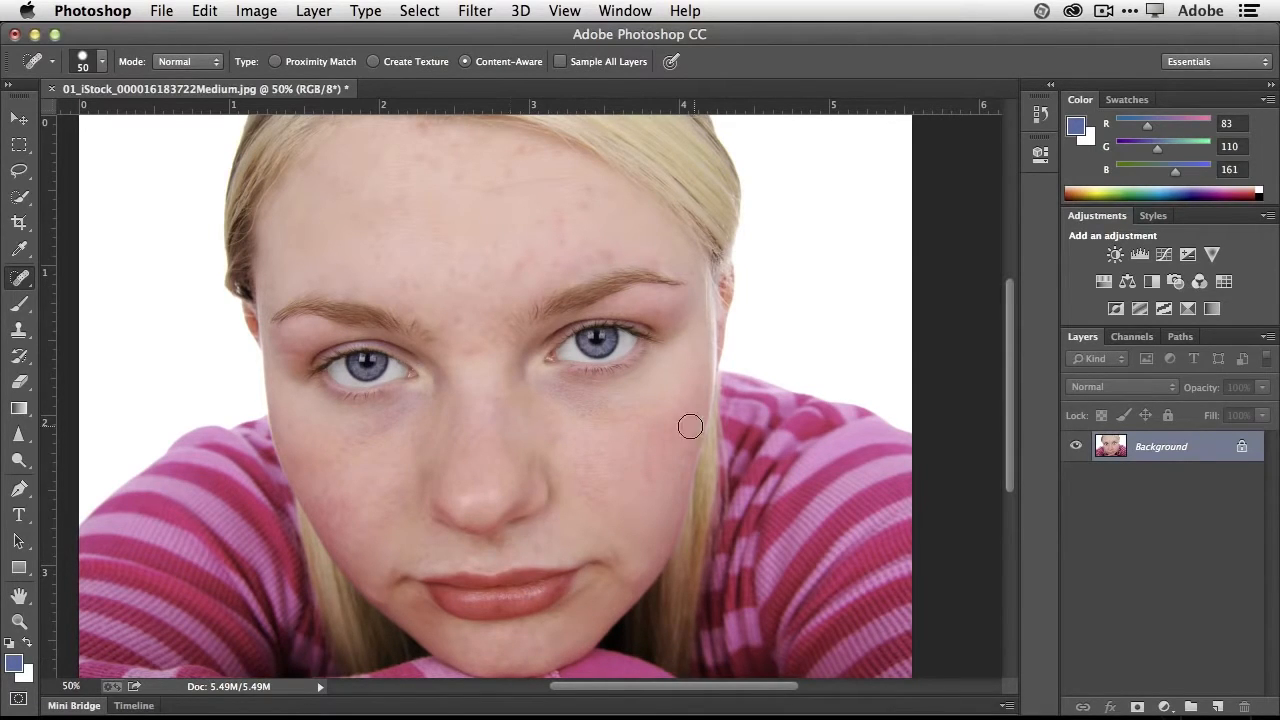
- Heal the remaining spots on the right side of the forehead, above the brows and between the eyebrows
left_click(610, 252)
left_click(562, 219)
left_click(520, 262)
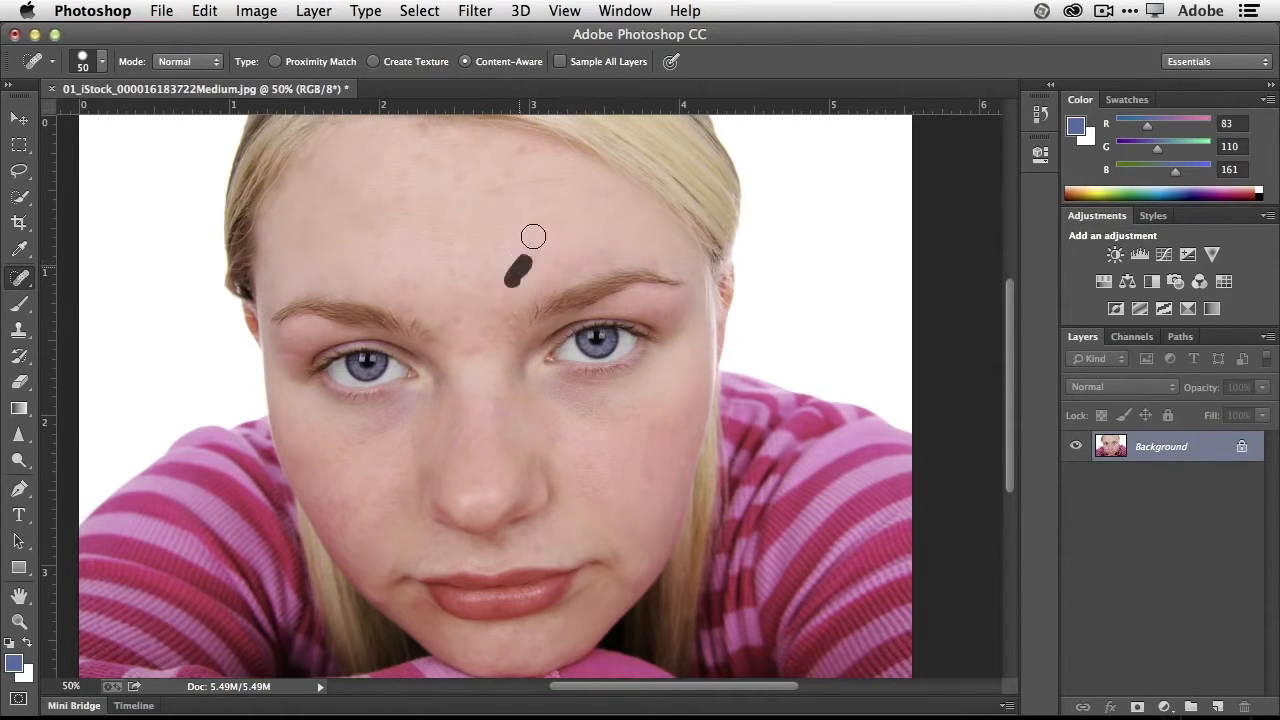
left_click(470, 270)
left_click(449, 280)
left_click(462, 318)
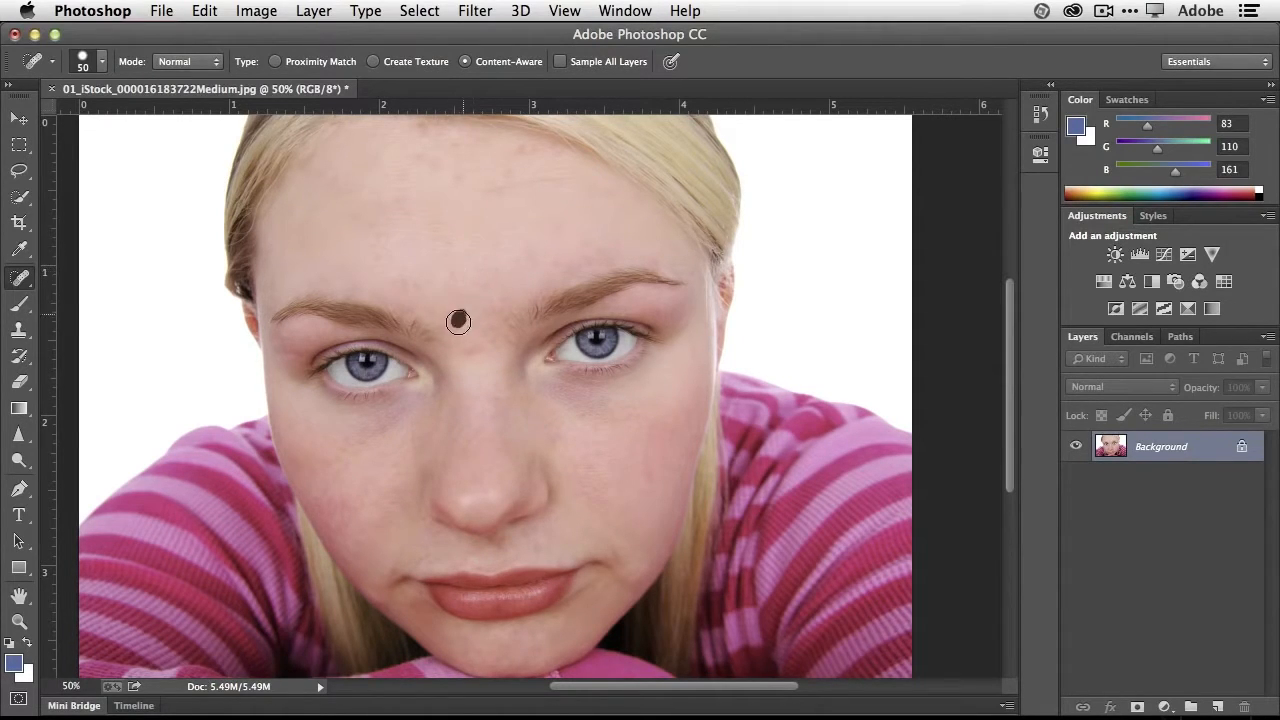
left_click(473, 351)
- Clean up the faint spots along the upper forehead and the uneven skin at the inner ends of both eyebrows
left_click(522, 149)
left_click(437, 163)
left_click(422, 135)
left_click(366, 162)
left_click(429, 341)
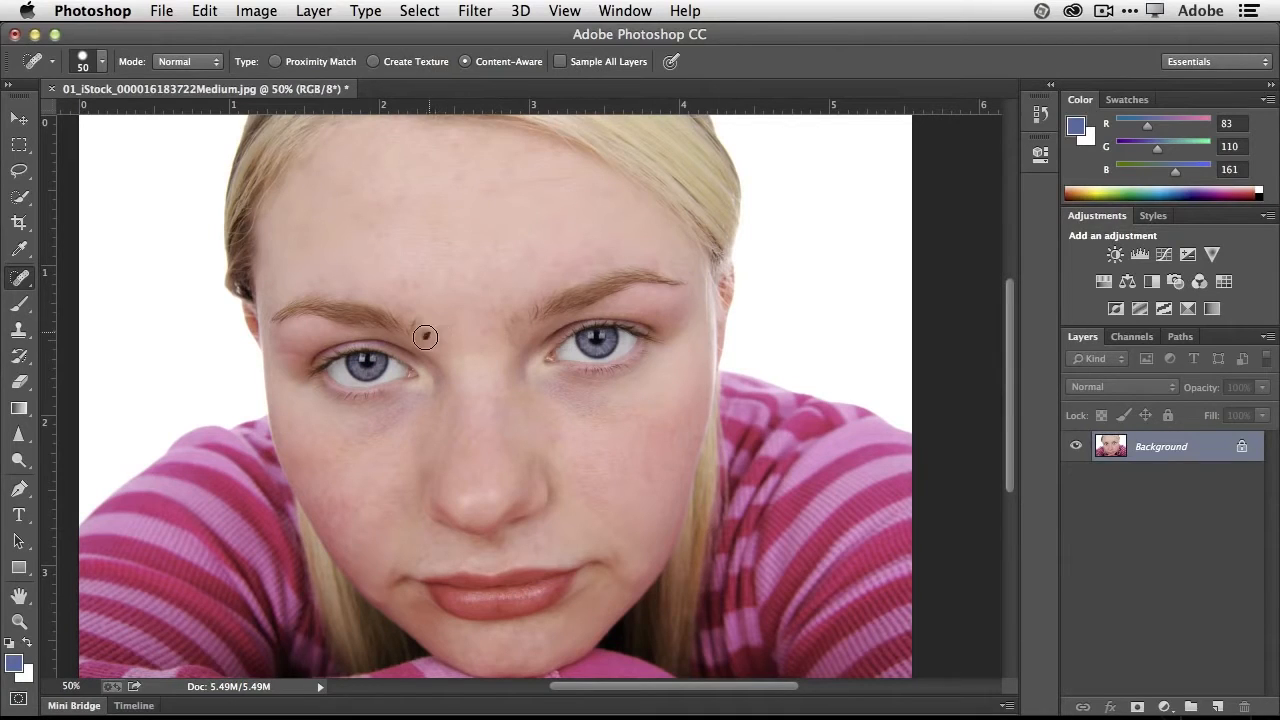
left_click(412, 345)
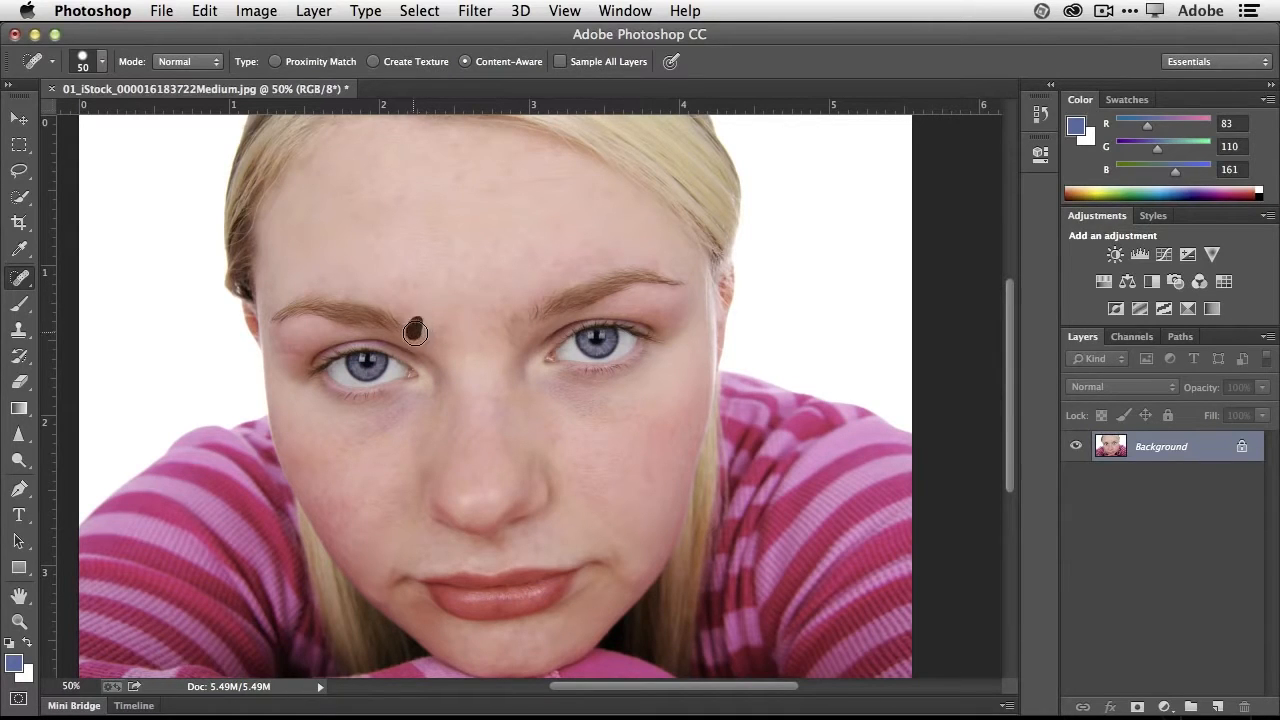
left_click(518, 325)
left_click(487, 326)
- Smooth the marks beside the nose bridge, near the mouth corner and across the forehead with the Spot Healing Brush
left_click(427, 420)
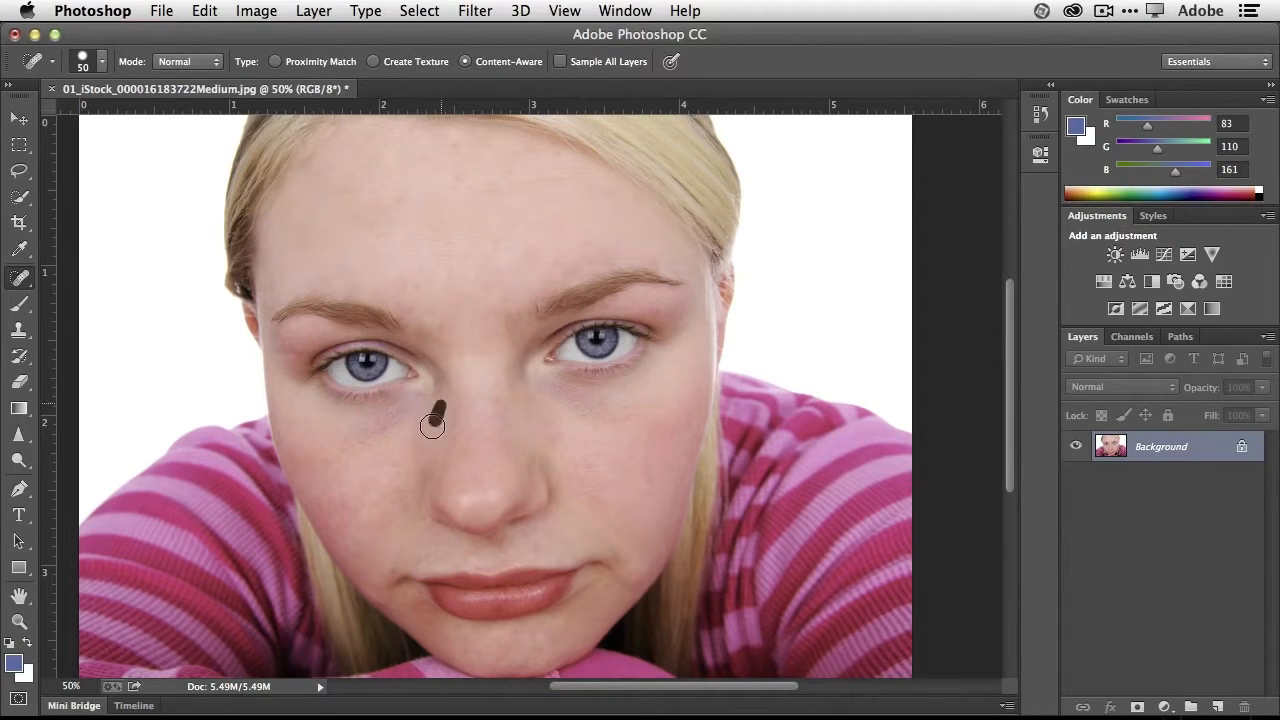
left_click(533, 400)
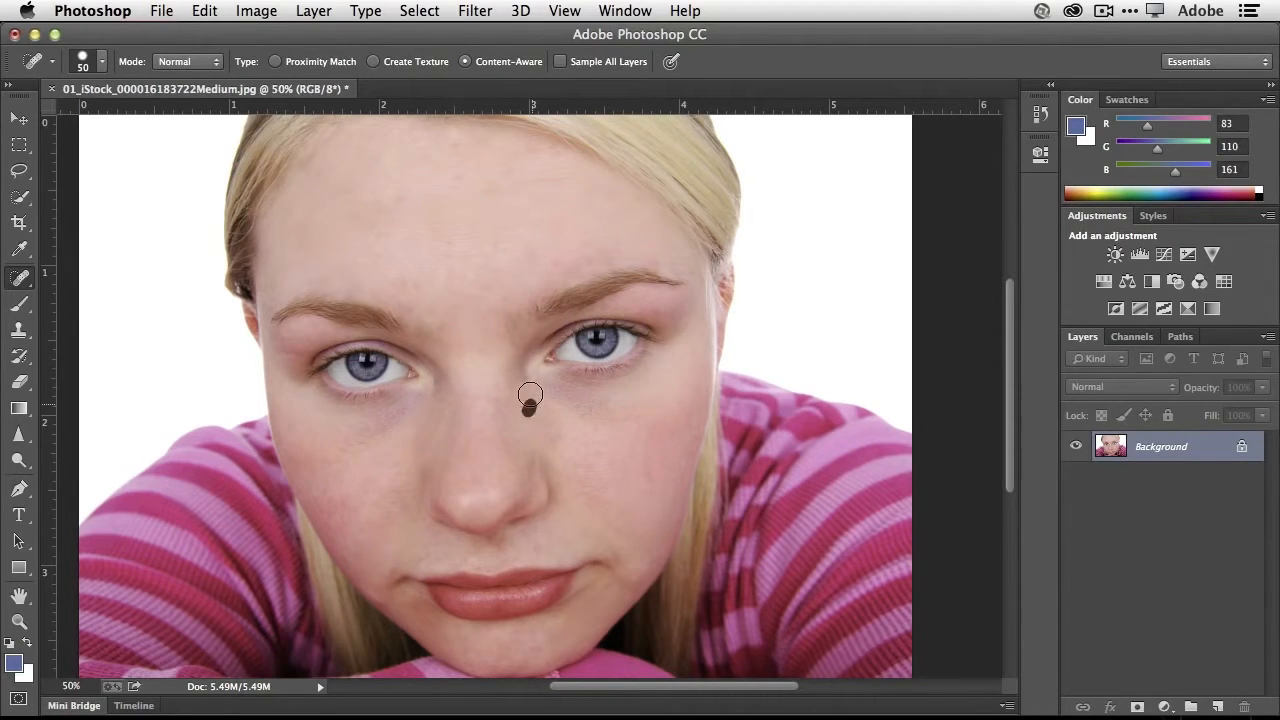
left_click(612, 556)
left_click(523, 187)
left_click(531, 181)
left_click(466, 178)
- Use the Liquify filter with an 80 brush to push both mouth corners upward into a slight smile and apply it
left_click(477, 11)
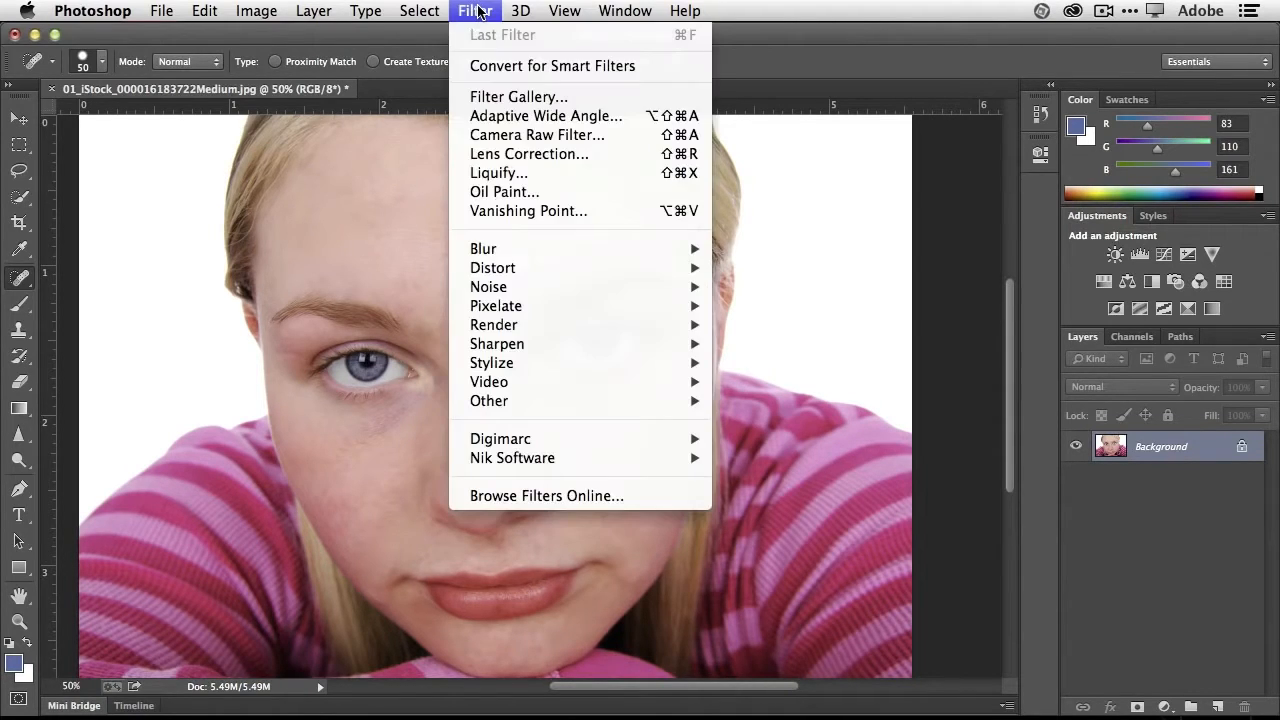
left_click(559, 174)
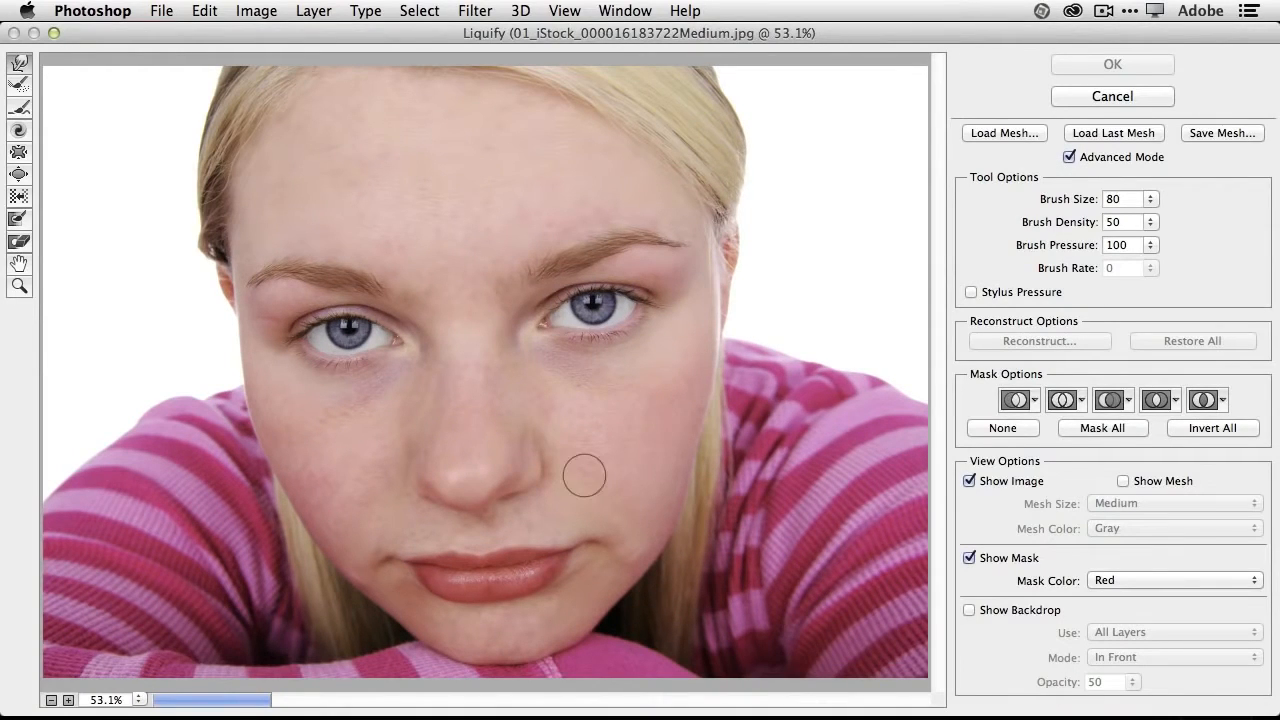
left_click_drag(606, 548, 606, 523)
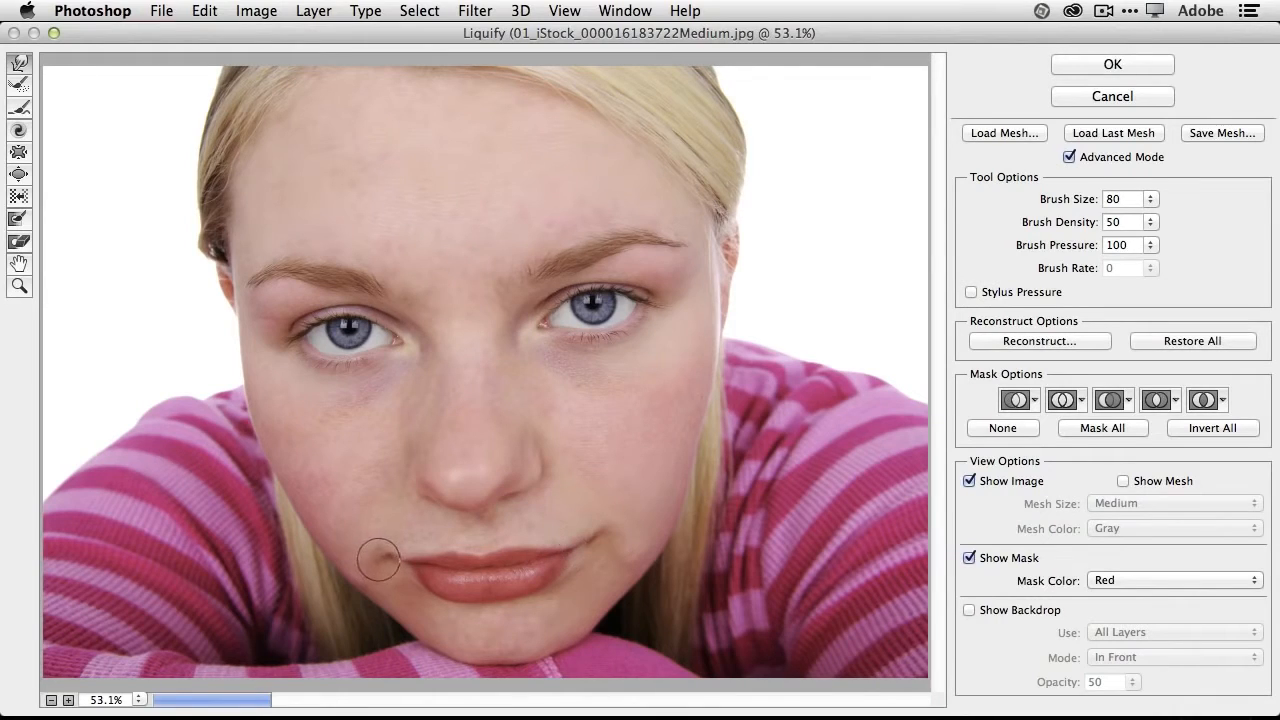
left_click_drag(392, 564, 396, 557)
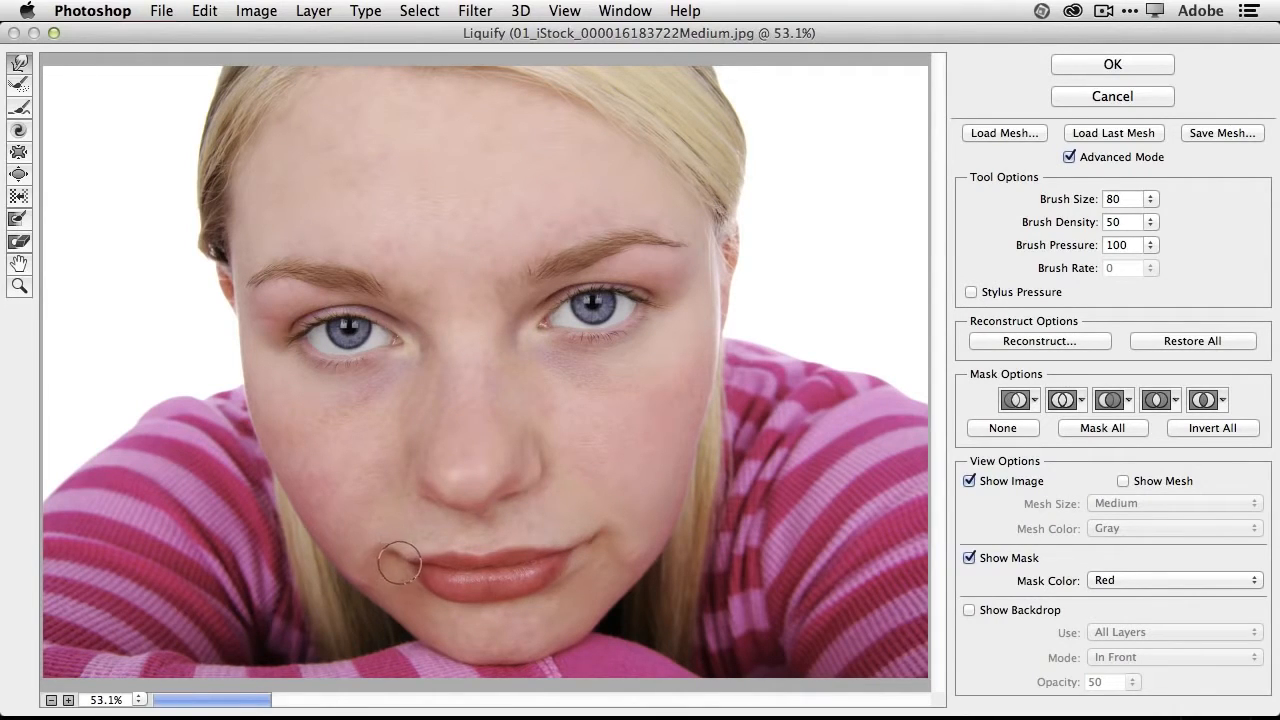
left_click_drag(588, 557, 605, 533)
left_click(1113, 64)
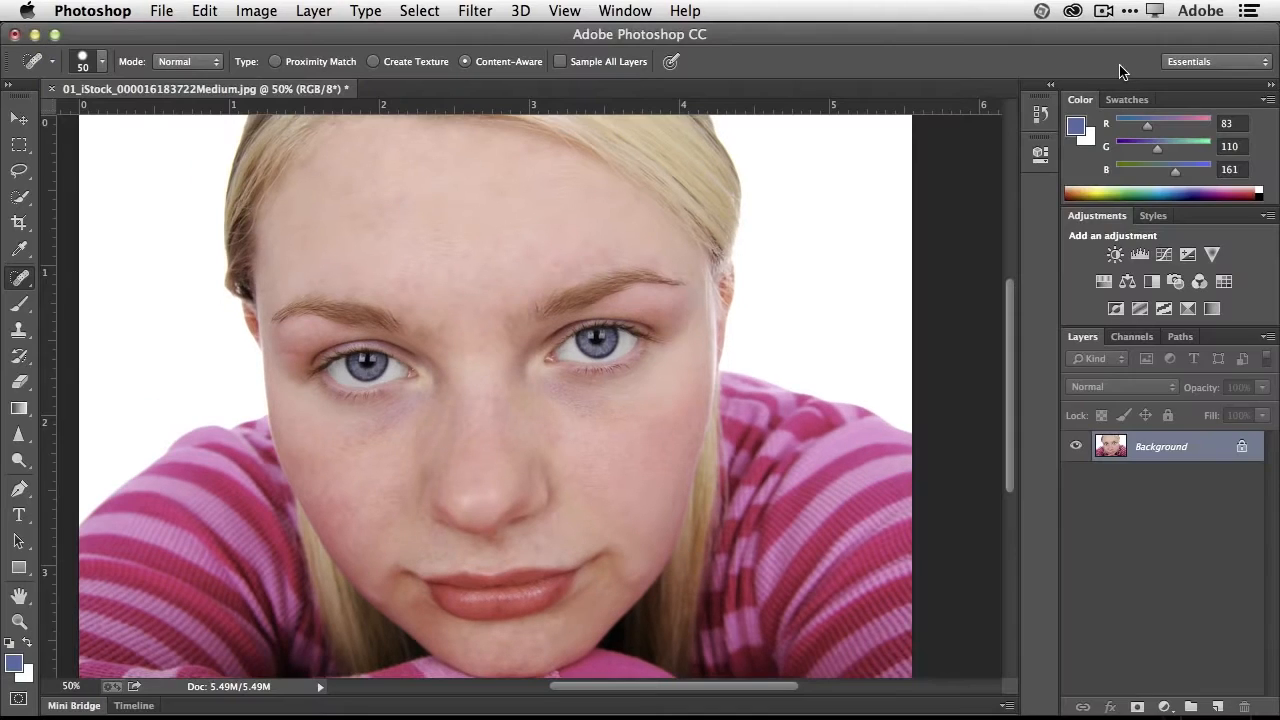
- Compare the portrait with and without the Liquify change, and close the image without saving
key("super+z")
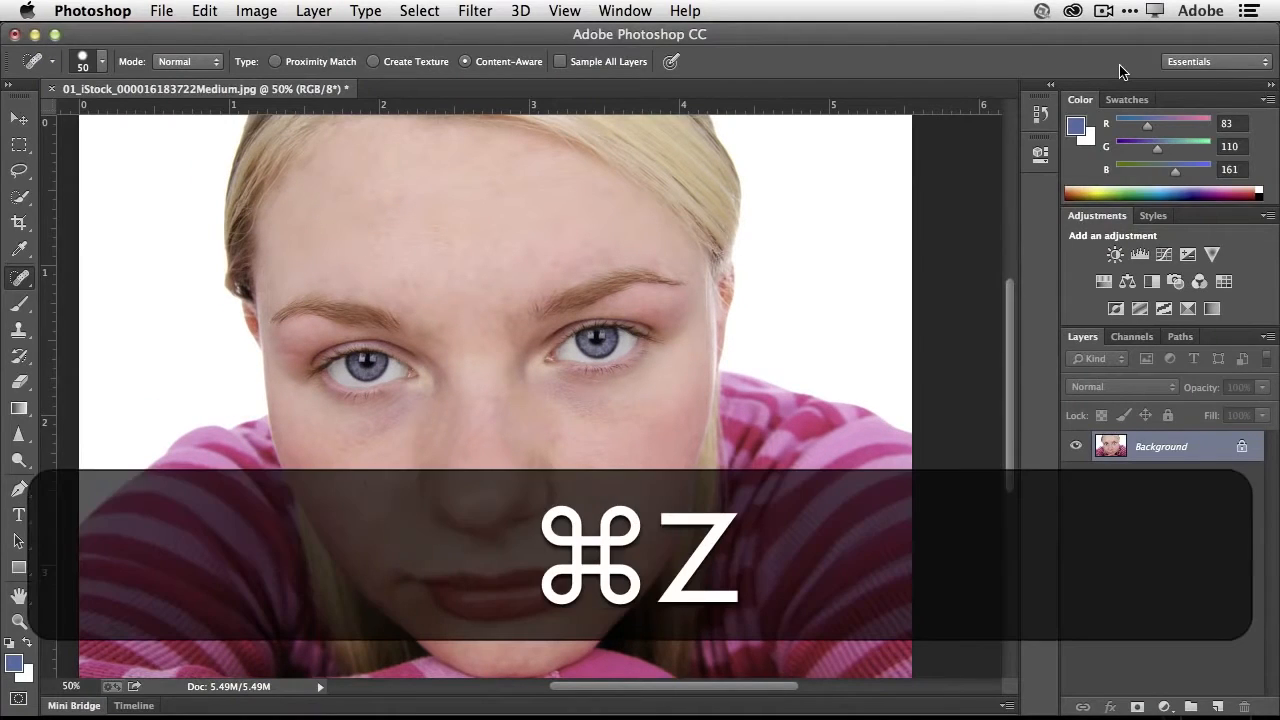
key("super+z")
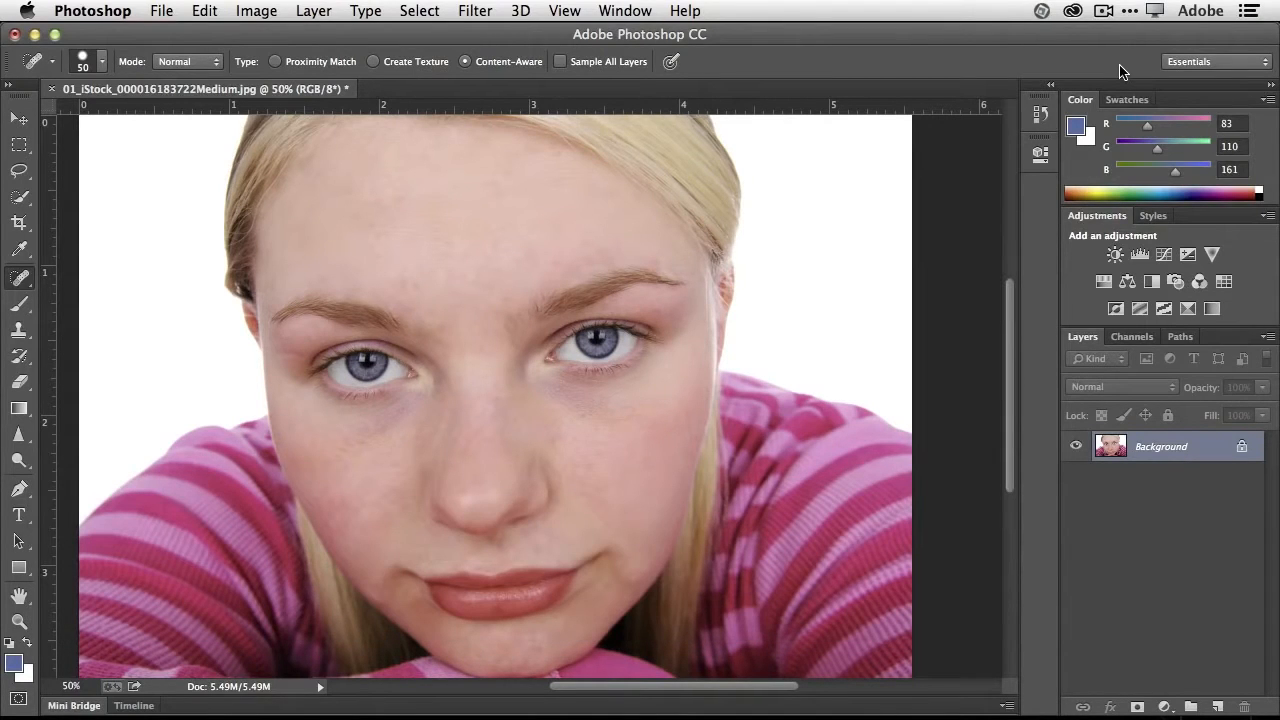
key("super+z")
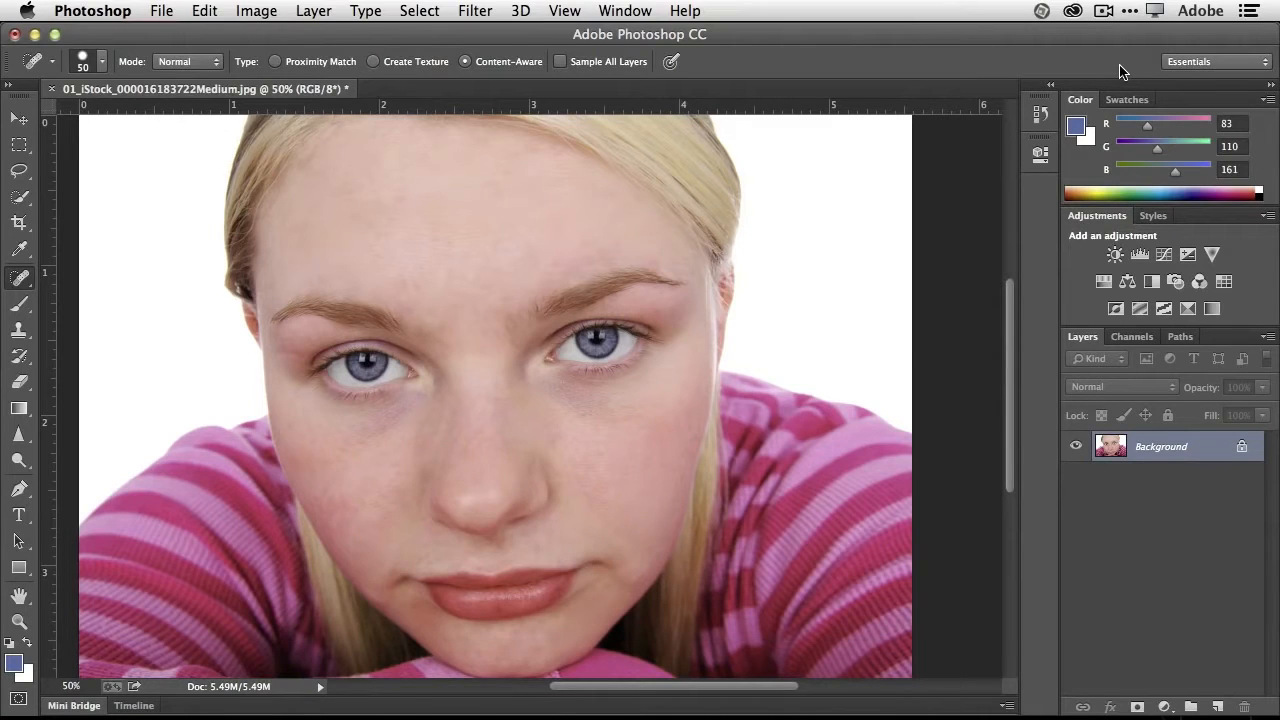
key("super+w")
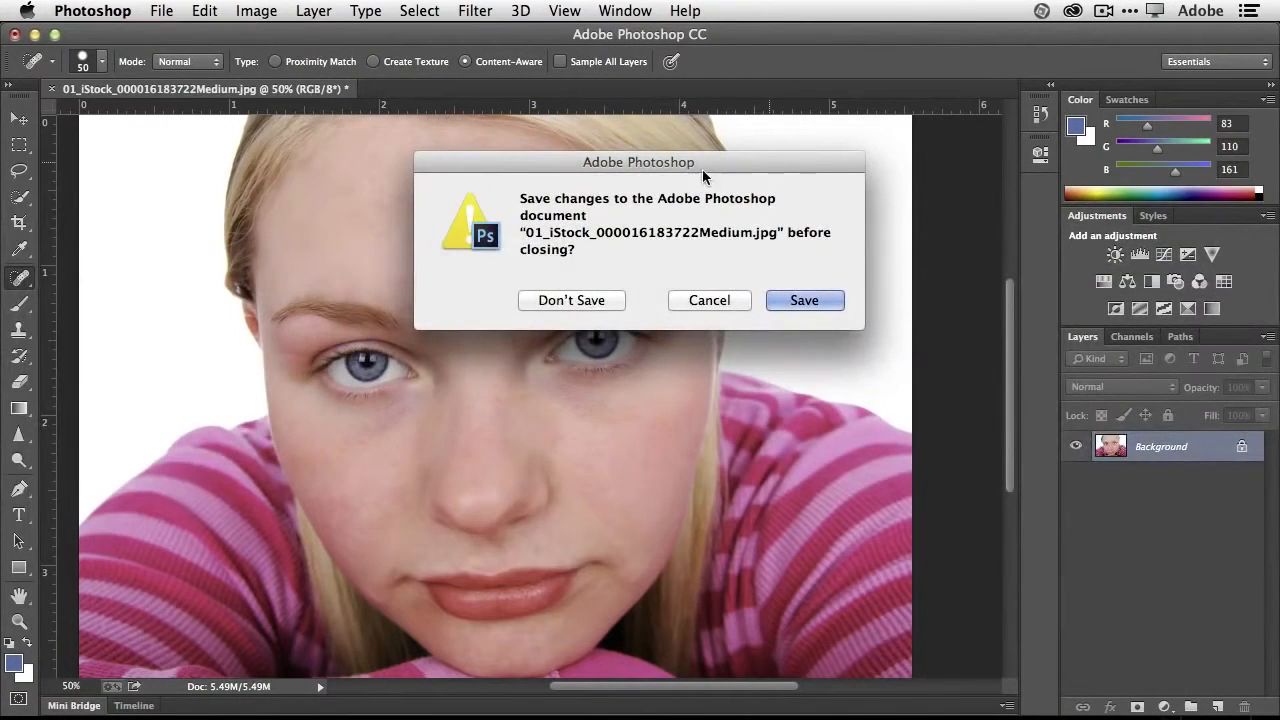
left_click(571, 300)
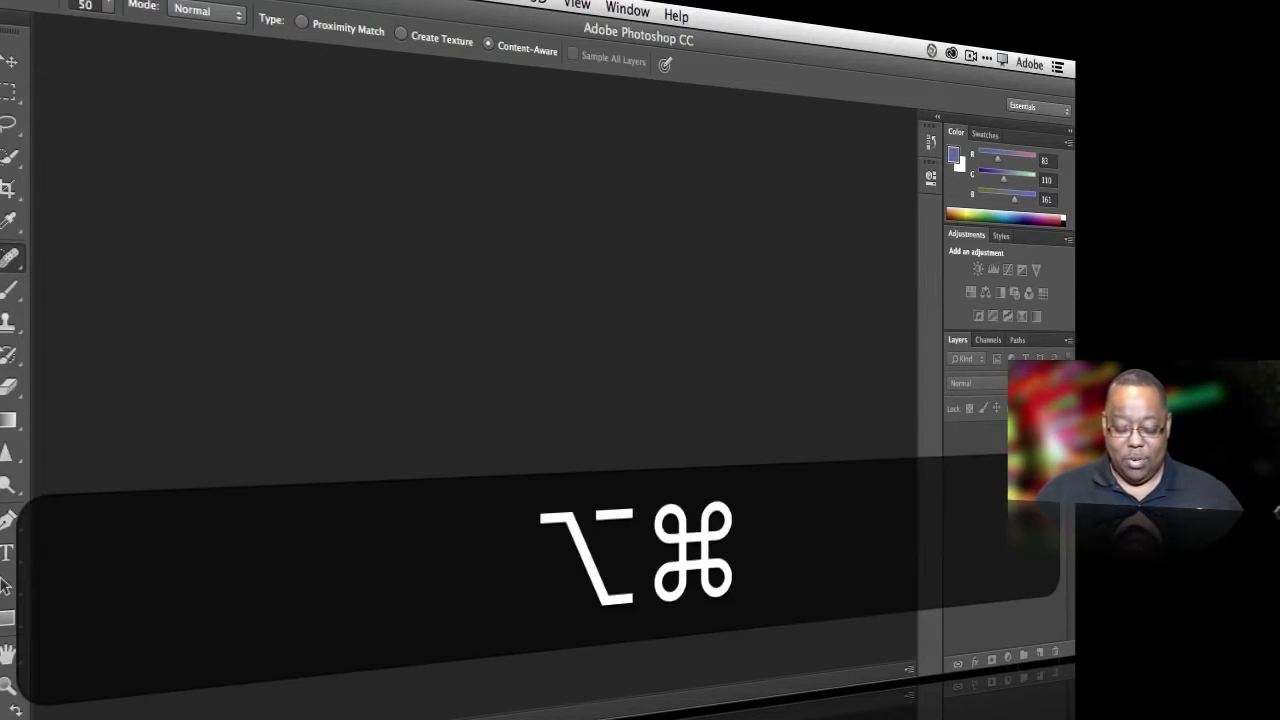
key("alt+super+equal")
key("alt+super+minus")
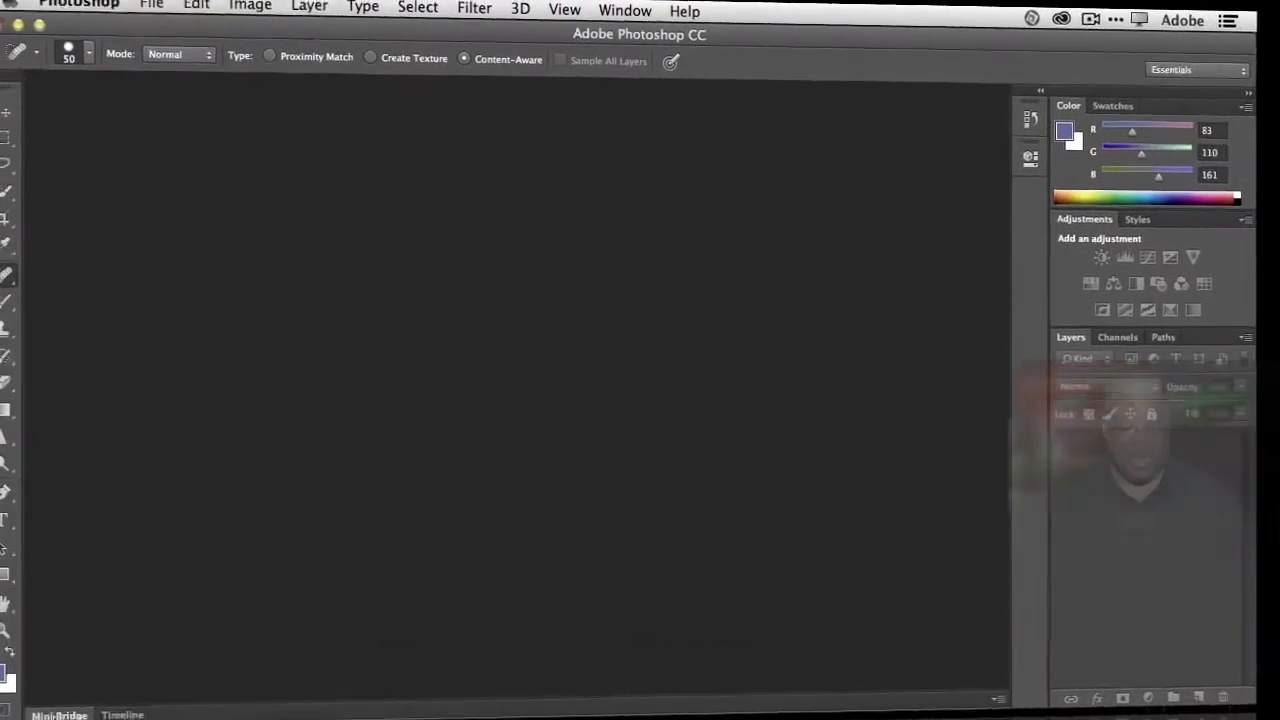
- Open 02-03_Trevor606-Edit.psd from the PS CC Top 10 folder in Mini Bridge and collapse the file browser
double_click(70, 712)
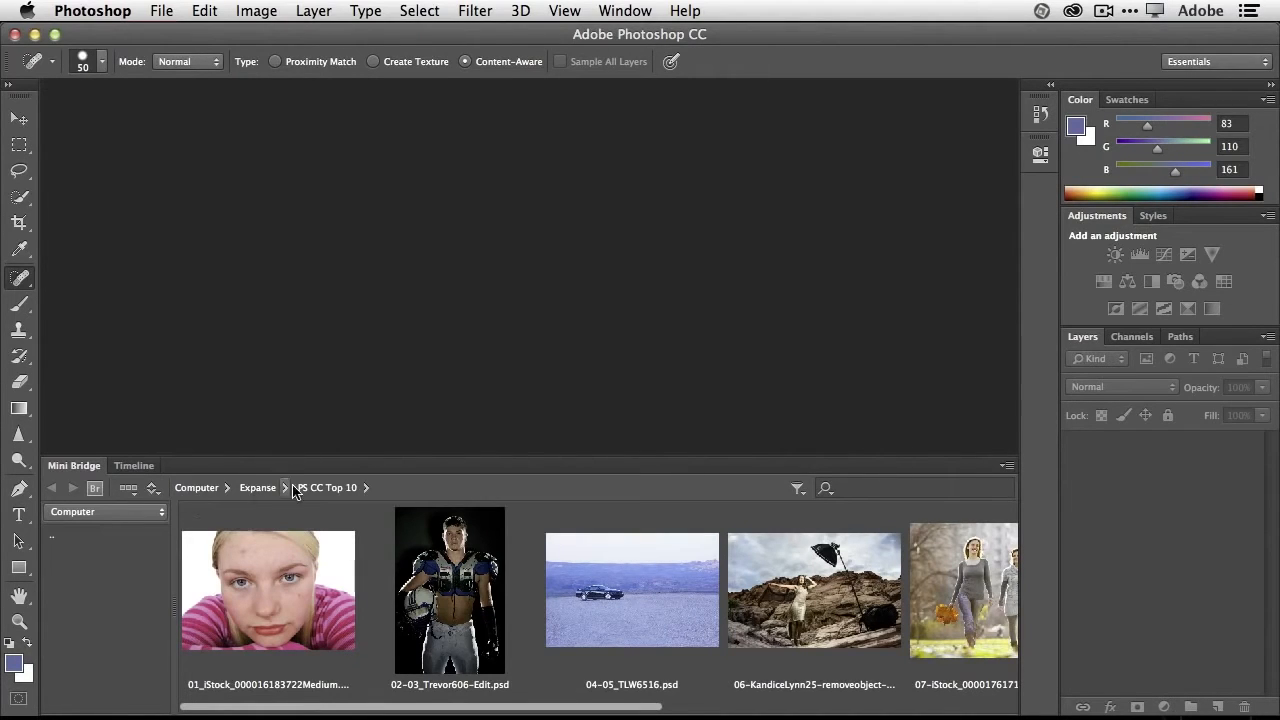
left_click(91, 513)
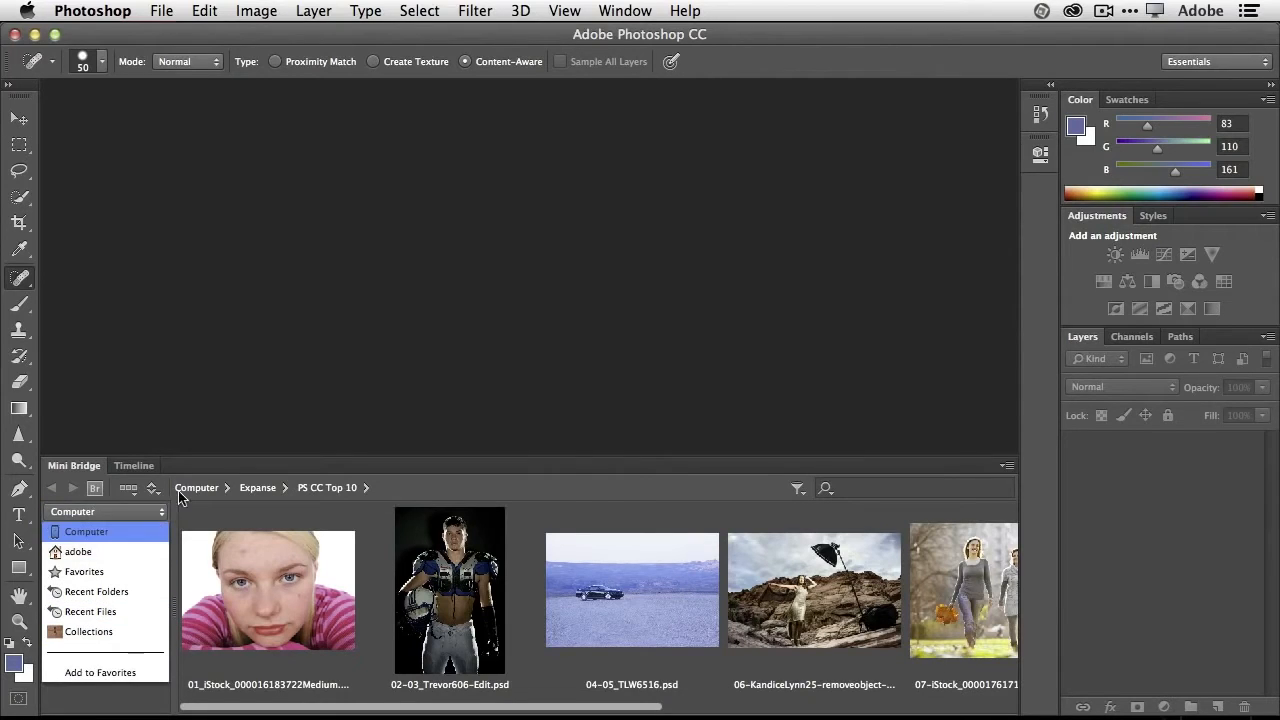
left_click(445, 490)
double_click(445, 573)
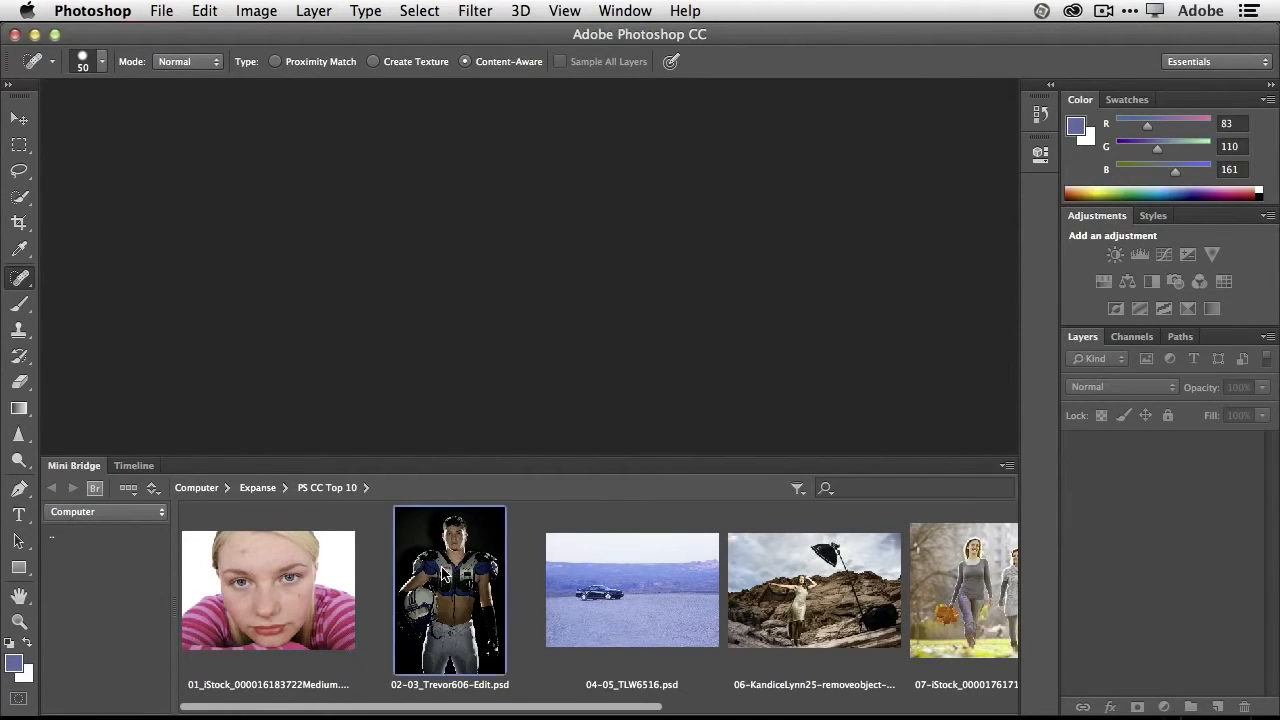
double_click(85, 467)
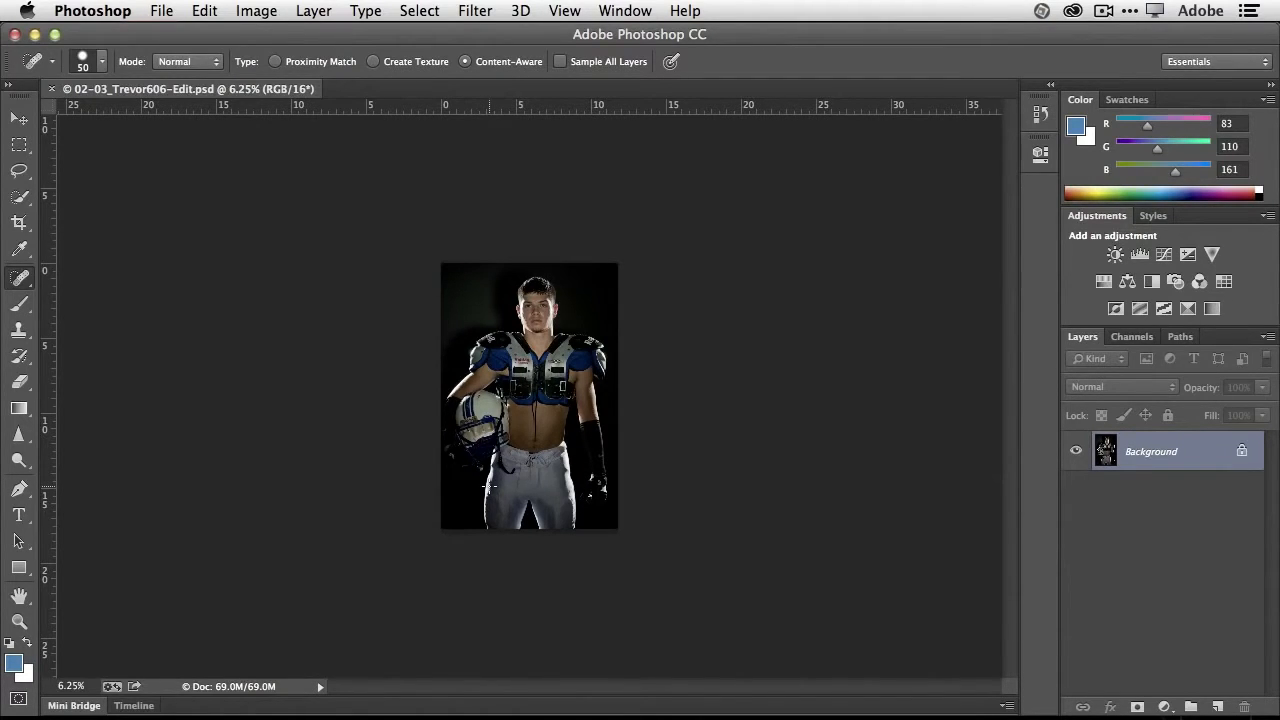
- Add an empty layer above the Background and paint loose blue strokes over the football player with a 200 px brush
key("super+equal")
key("super+equal")
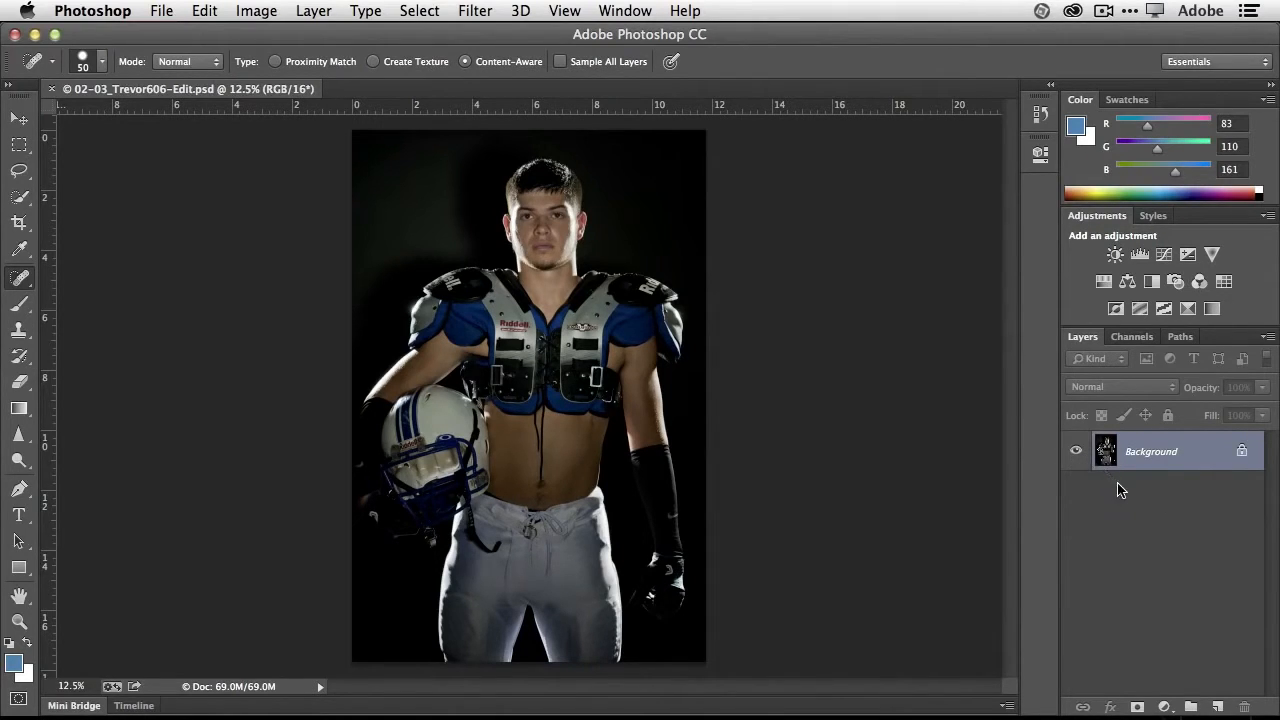
left_click(1218, 707)
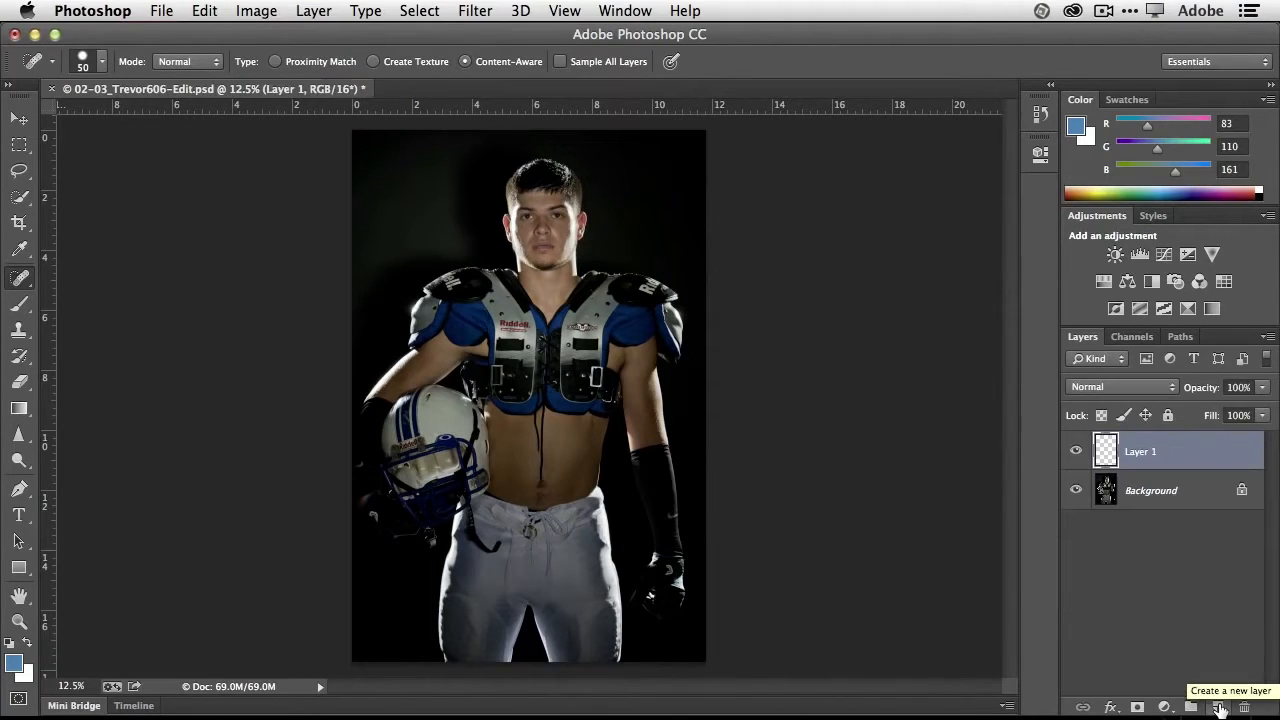
left_click(1076, 452)
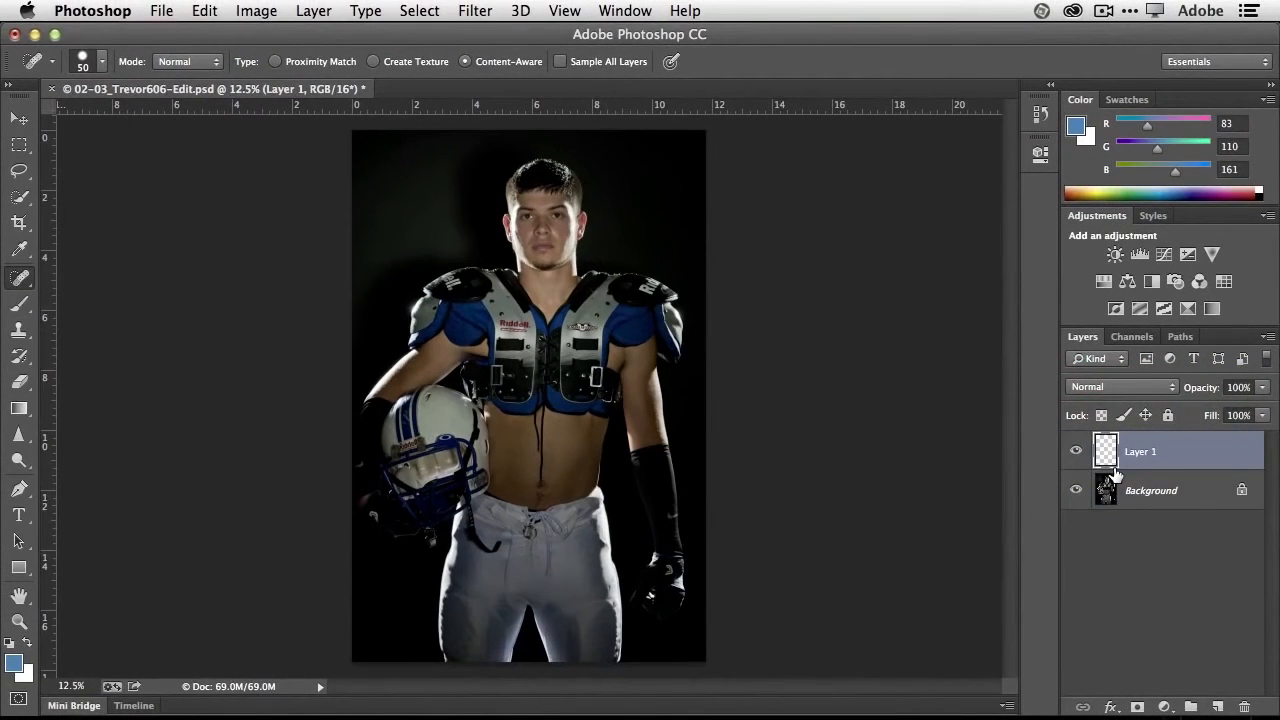
left_click(24, 306)
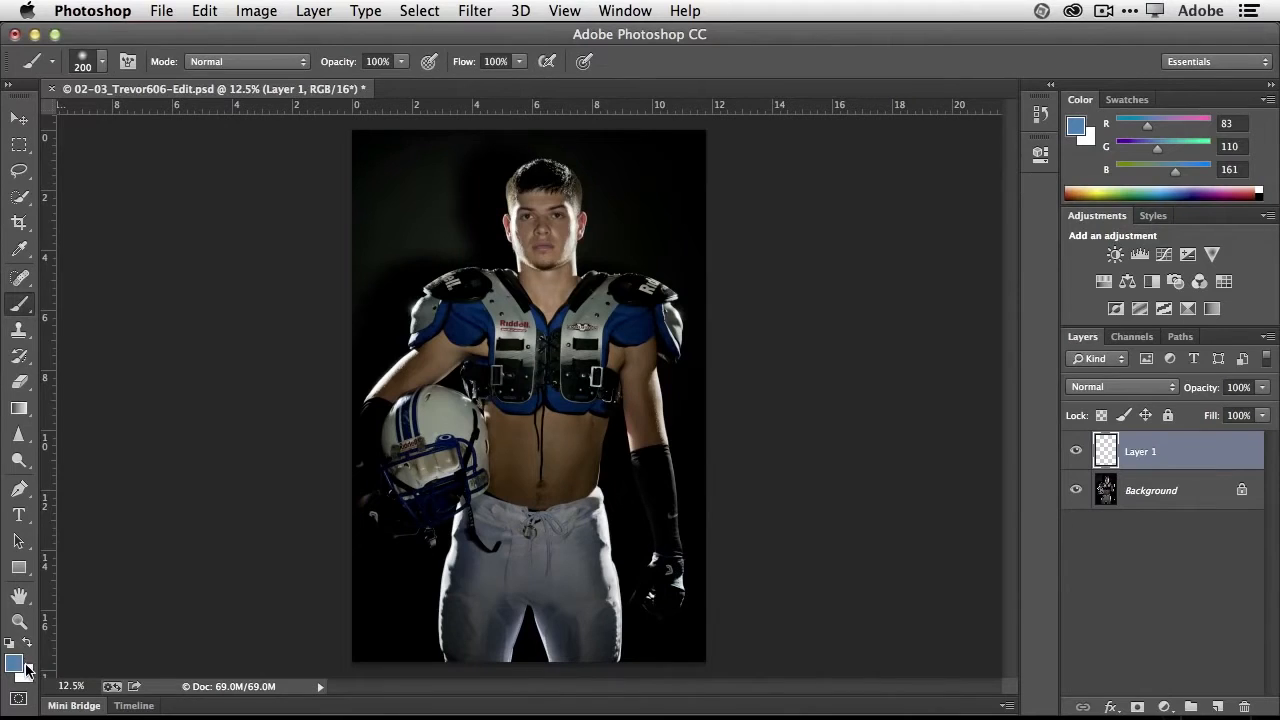
mouse_move(568, 218)
left_mouse_down()
mouse_move(463, 314)
mouse_move(483, 388)
mouse_move(584, 415)
mouse_move(599, 475)
mouse_move(560, 519)
mouse_move(463, 434)
mouse_move(599, 302)
mouse_move(637, 402)
mouse_move(608, 276)
mouse_move(508, 195)
mouse_move(426, 257)
left_mouse_up()
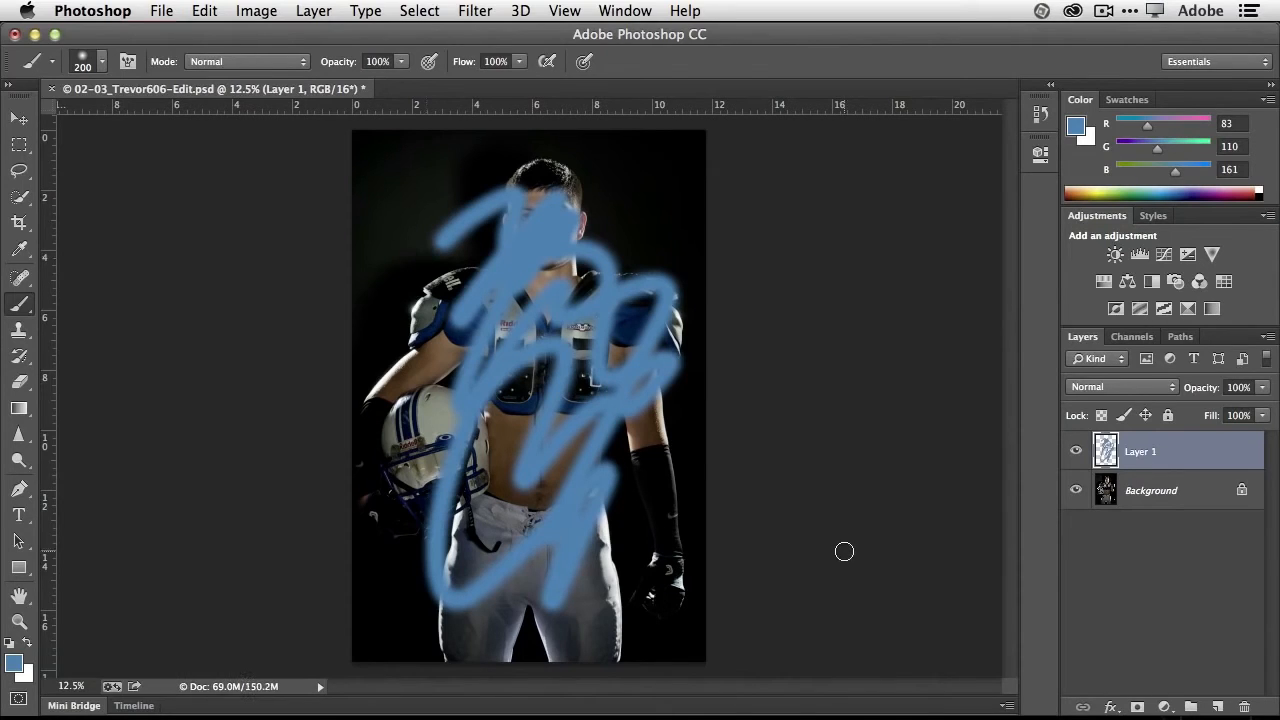
- Hide and show Layer 1 repeatedly to compare the photo with and without the paint
left_click(1076, 452)
left_click(1077, 454)
left_click(1077, 454)
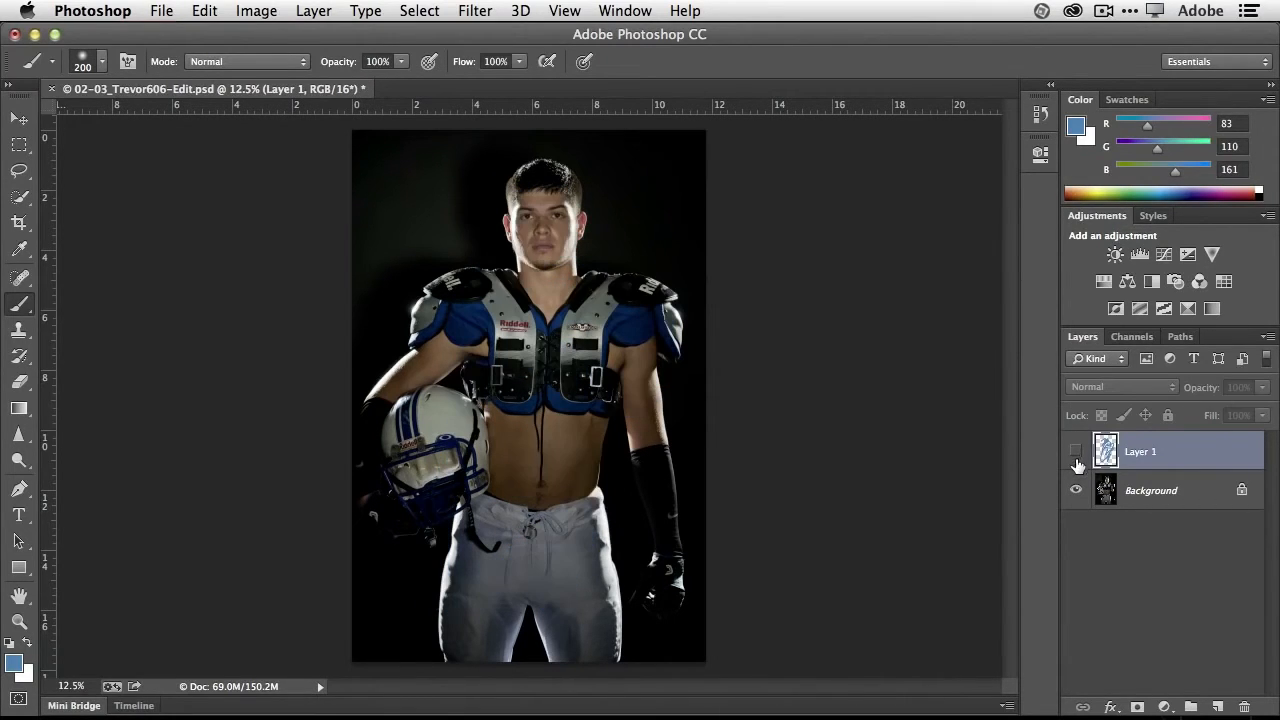
left_click(1076, 452)
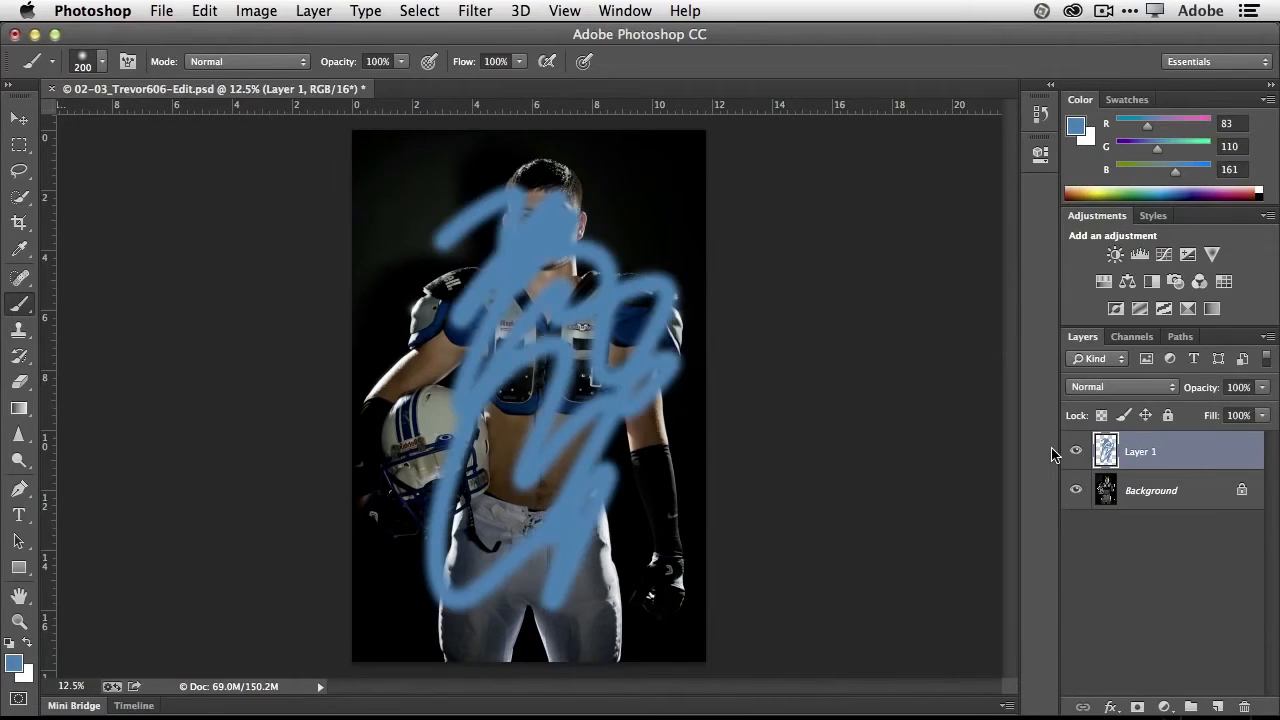
- Erase the blue strokes over the player's face and upper chest on Layer 1 with a 400 px eraser
left_click(21, 383)
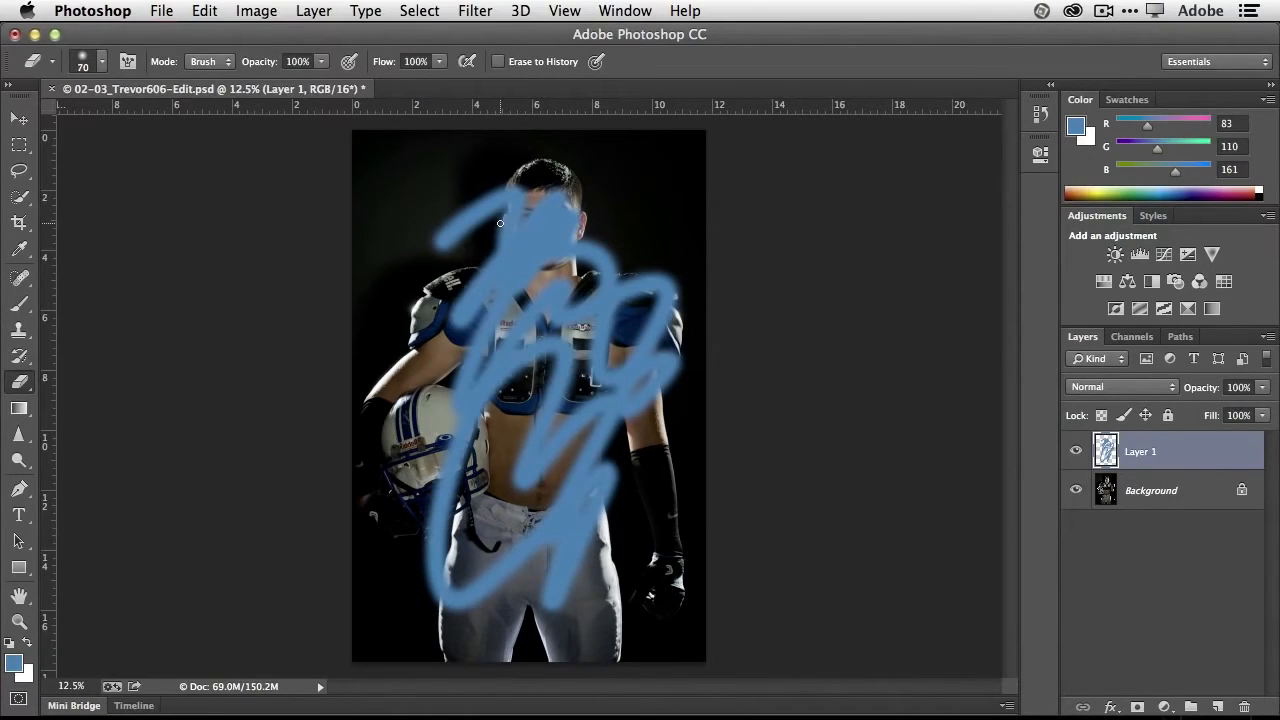
key("bracketright")
key("bracketright")
key("bracketright")
key("bracketright")
key("bracketright")
key("bracketright")
mouse_move(500, 224)
left_mouse_down()
mouse_move(458, 232)
mouse_move(505, 205)
mouse_move(540, 270)
mouse_move(577, 195)
mouse_move(423, 251)
mouse_move(482, 268)
mouse_move(485, 385)
mouse_move(432, 364)
mouse_move(505, 360)
mouse_move(530, 285)
mouse_move(600, 258)
mouse_move(570, 335)
mouse_move(513, 393)
left_mouse_up()
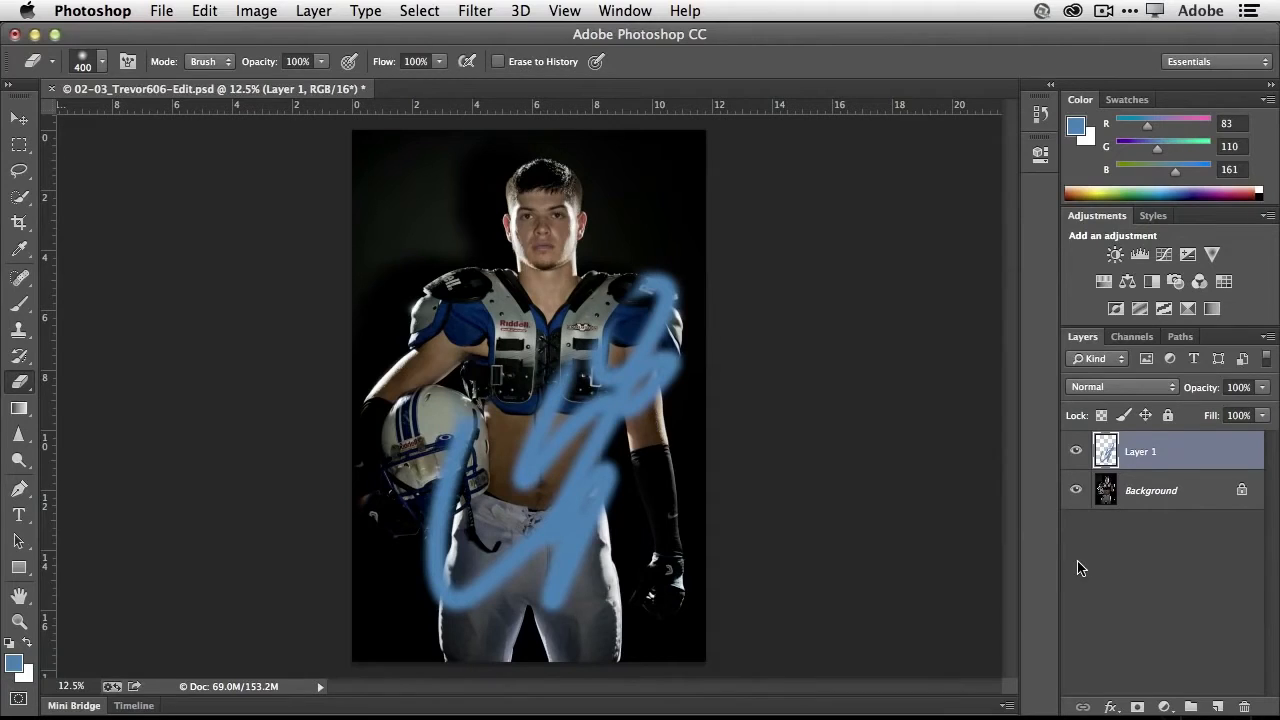
- Rename Layer 1 as paint
double_click(1140, 452)
type("paint")
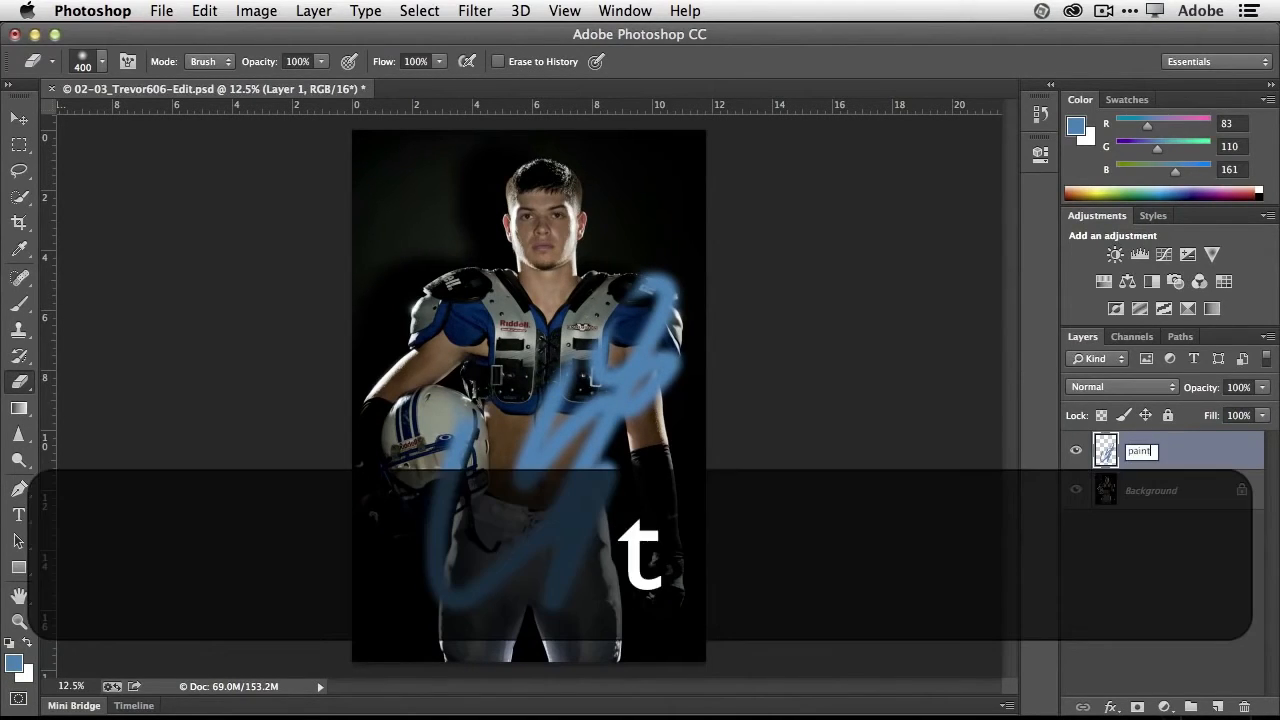
key("Return")
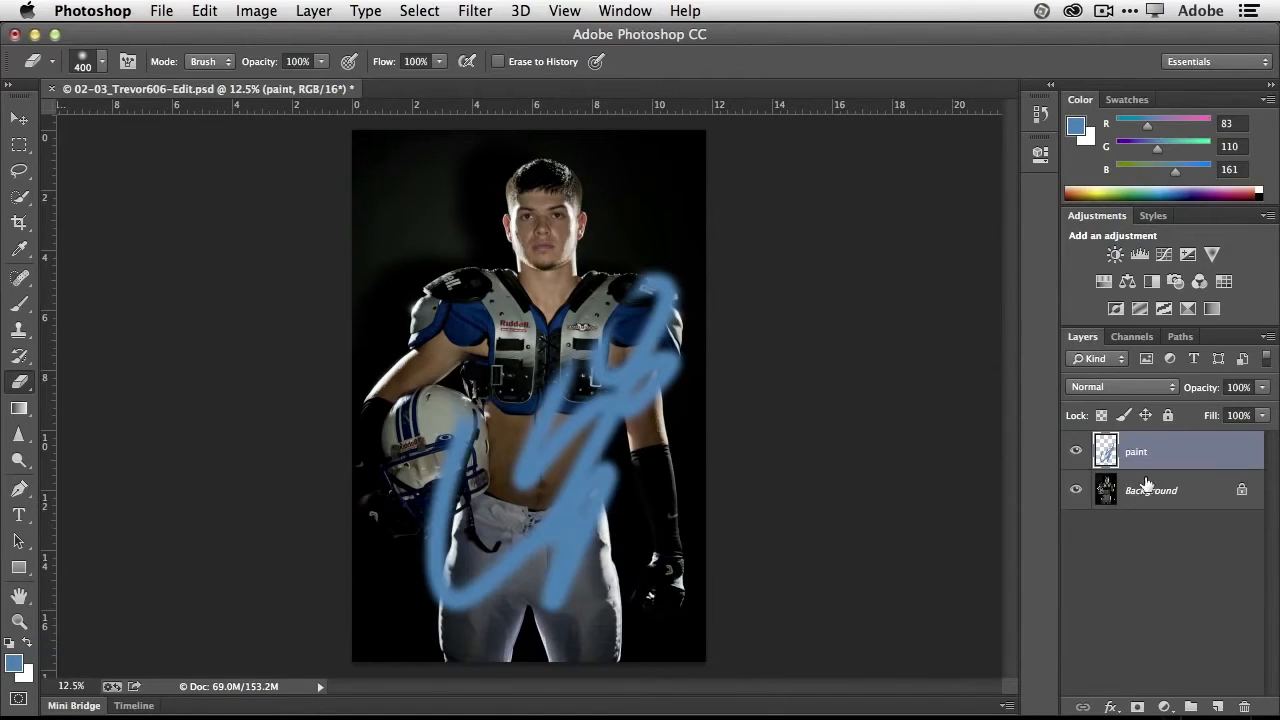
- Check the photo with the paint layer hidden and shown, and delete that layer
left_click(1076, 451)
left_click(1076, 451)
left_click_drag(1174, 455, 1247, 707)
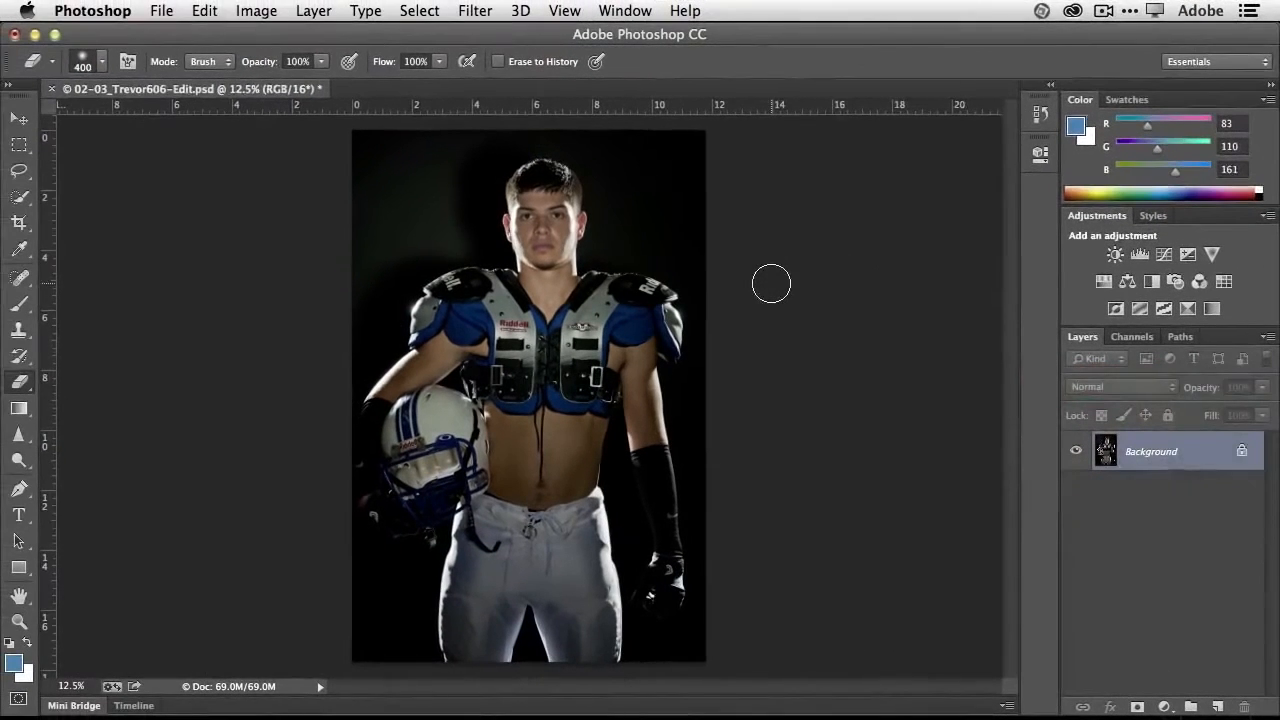
- Add an Exposure adjustment layer above the Background with the exposure set to +1.57
left_click(1187, 256)
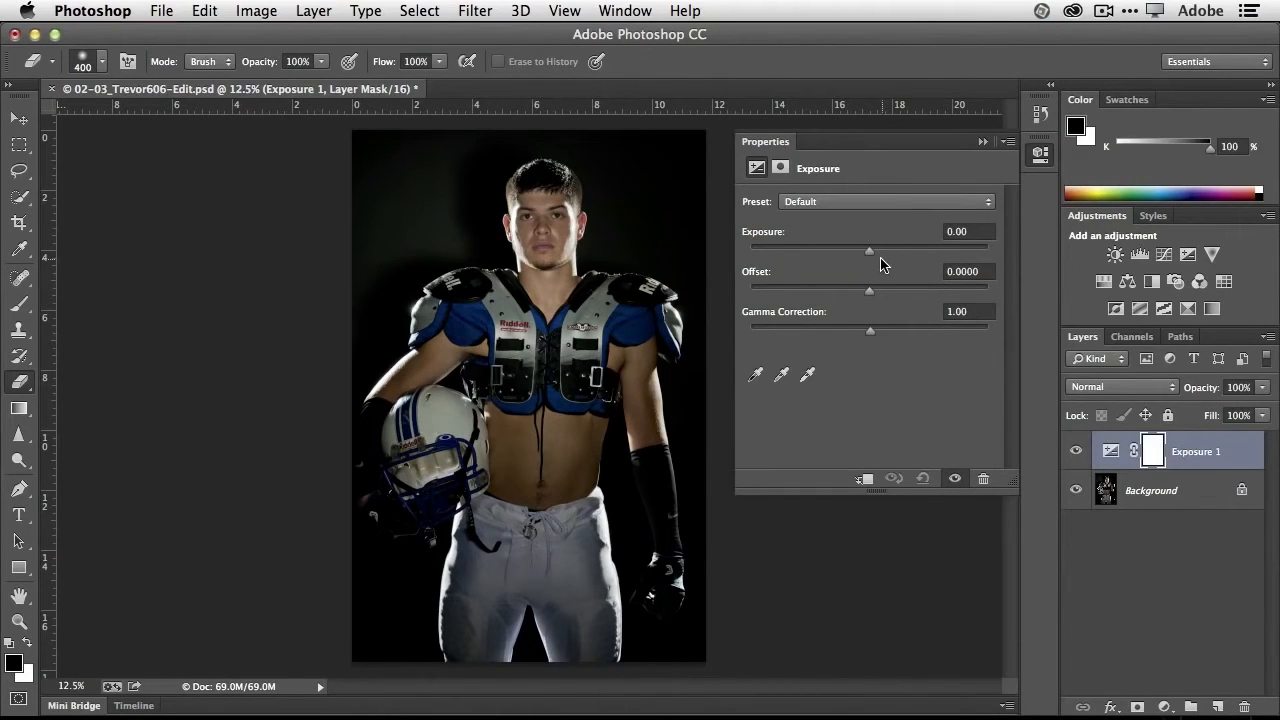
left_click_drag(871, 254, 897, 257)
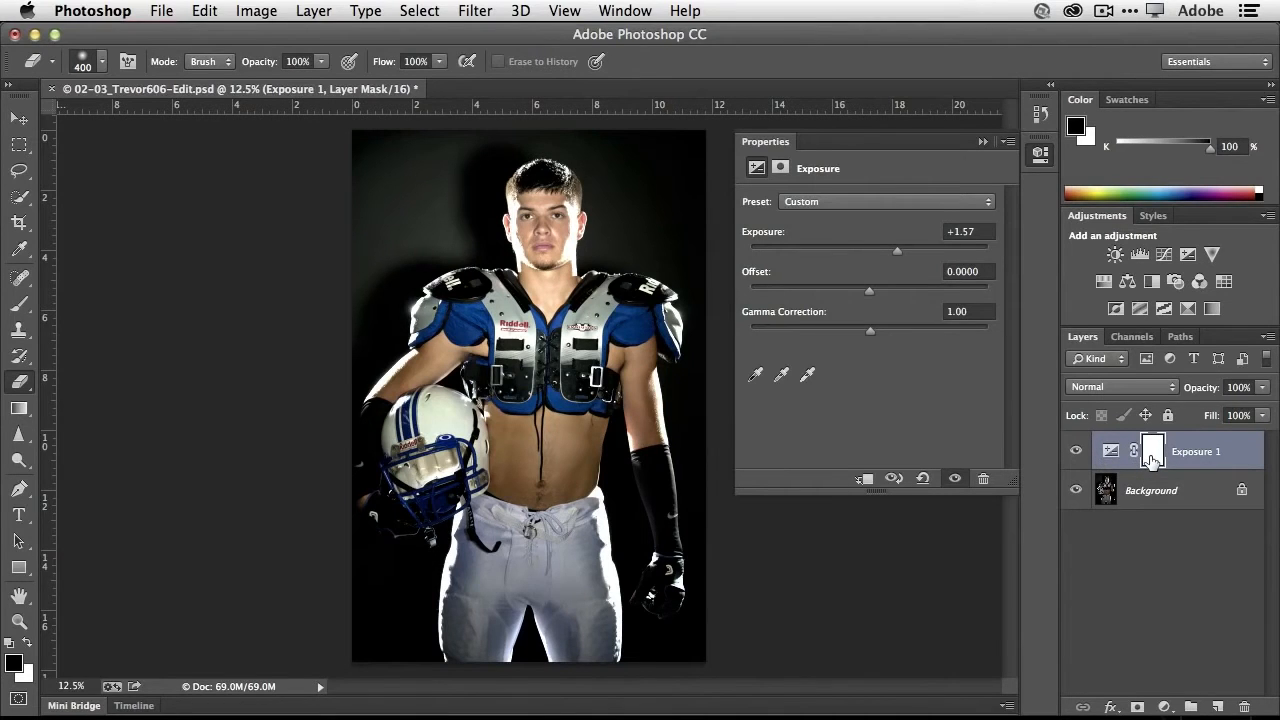
key("alt+super+=")
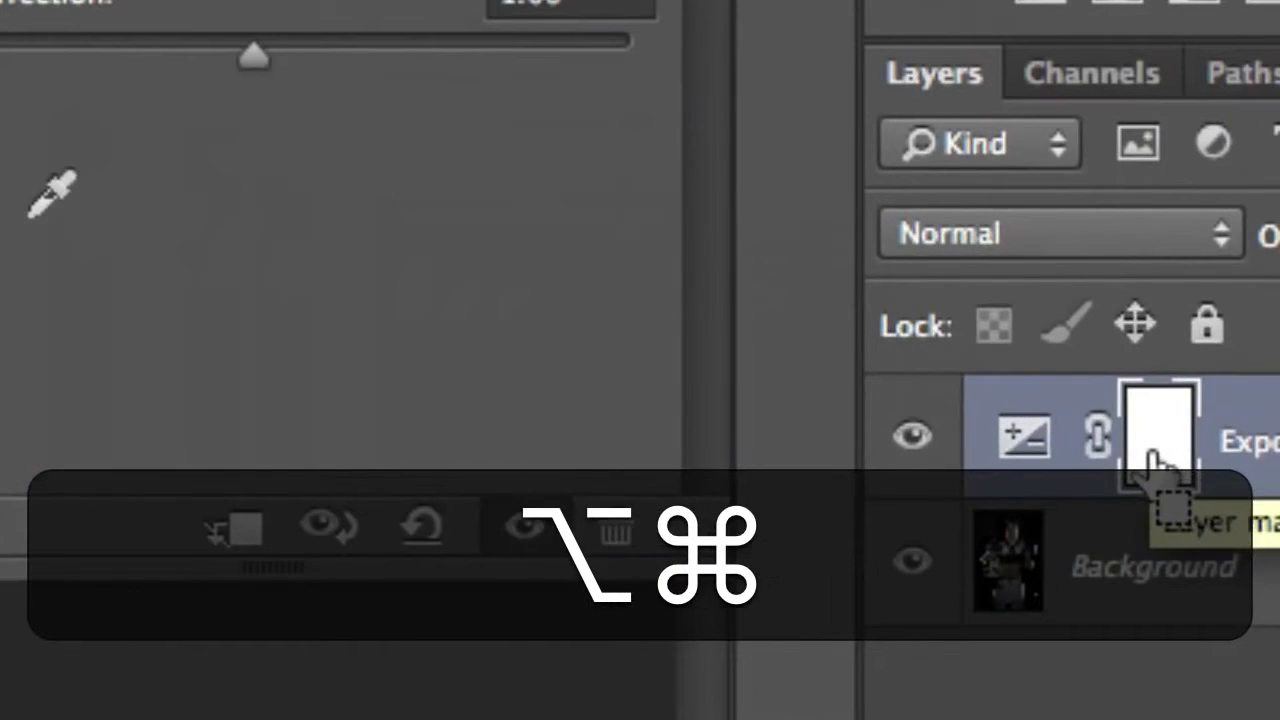
key("alt+super+minus")
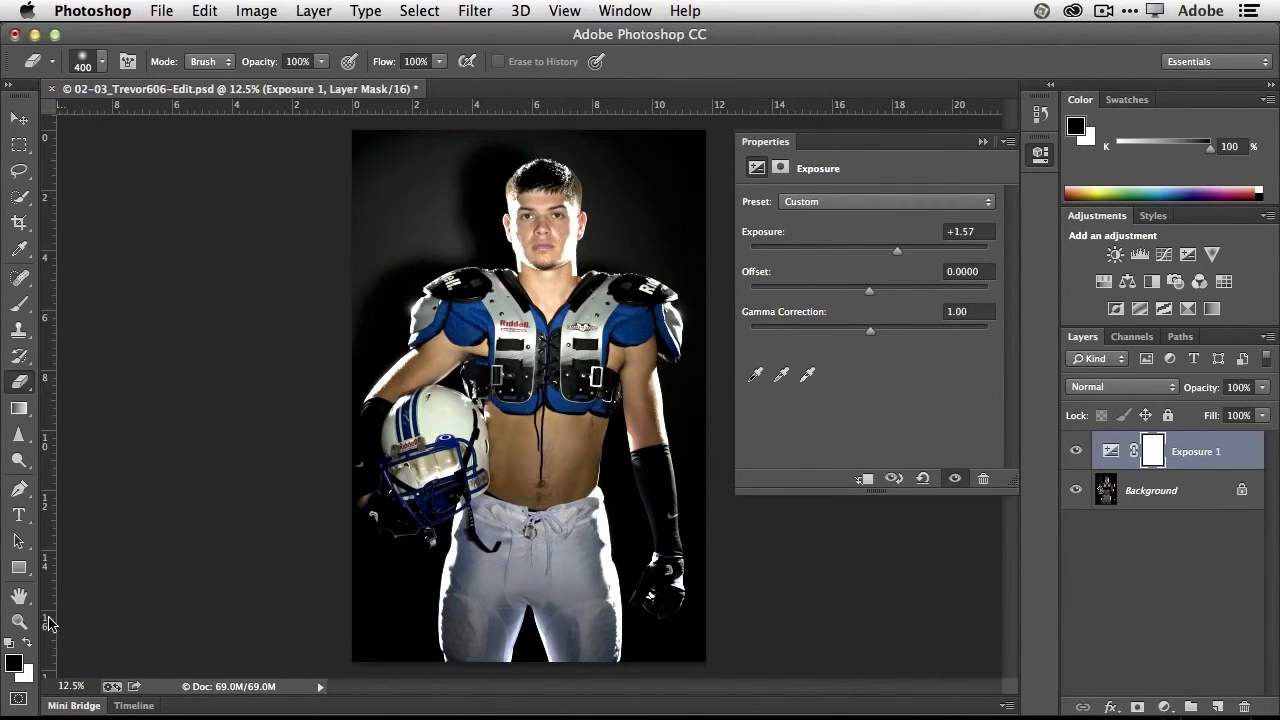
- Try painting black across the player's torso and trousers on the Exposure 1 mask with a 200 px brush, and undo the strokes
left_click(19, 303)
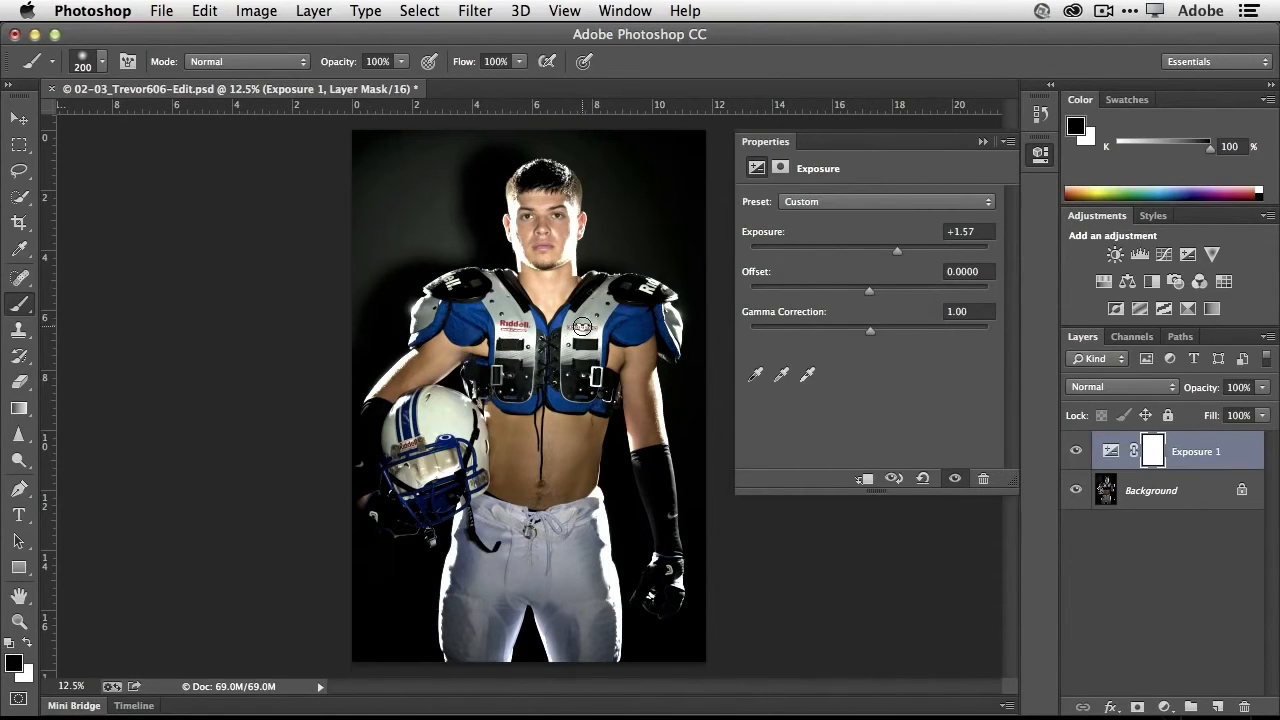
mouse_move(481, 340)
left_mouse_down()
mouse_move(432, 368)
mouse_move(448, 326)
mouse_move(400, 396)
mouse_move(354, 425)
mouse_move(508, 339)
mouse_move(516, 408)
mouse_move(554, 447)
mouse_move(502, 460)
mouse_move(505, 430)
mouse_move(541, 447)
mouse_move(582, 439)
mouse_move(500, 482)
mouse_move(533, 441)
mouse_move(534, 475)
mouse_move(574, 486)
mouse_move(544, 496)
mouse_move(544, 479)
mouse_move(529, 478)
mouse_move(560, 481)
mouse_move(562, 506)
mouse_move(585, 399)
mouse_move(515, 442)
mouse_move(603, 404)
mouse_move(501, 418)
mouse_move(627, 348)
mouse_move(604, 395)
mouse_move(607, 368)
mouse_move(639, 412)
mouse_move(639, 471)
mouse_move(640, 391)
mouse_move(630, 378)
mouse_move(658, 483)
mouse_move(628, 382)
mouse_move(633, 419)
mouse_move(665, 404)
mouse_move(663, 479)
mouse_move(631, 426)
mouse_move(614, 523)
mouse_move(578, 600)
mouse_move(574, 491)
mouse_move(562, 548)
mouse_move(575, 640)
mouse_move(600, 612)
left_mouse_up()
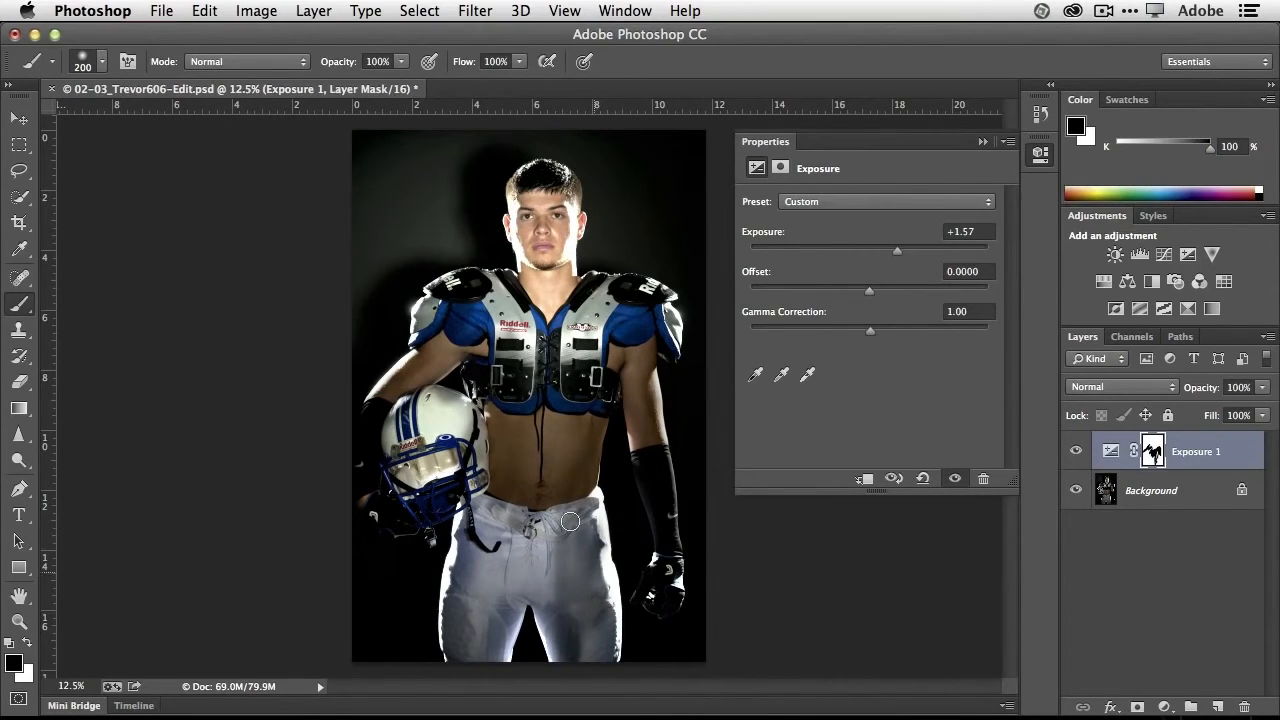
key("super+z")
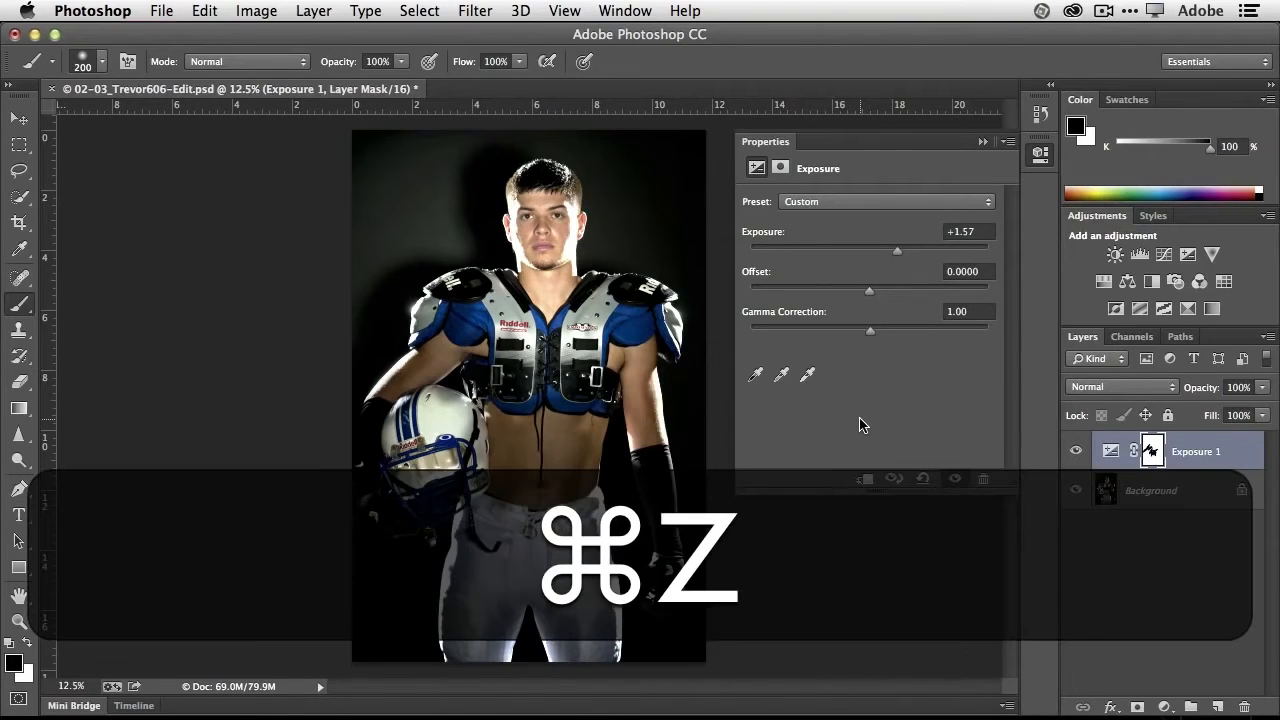
key("alt+super+z")
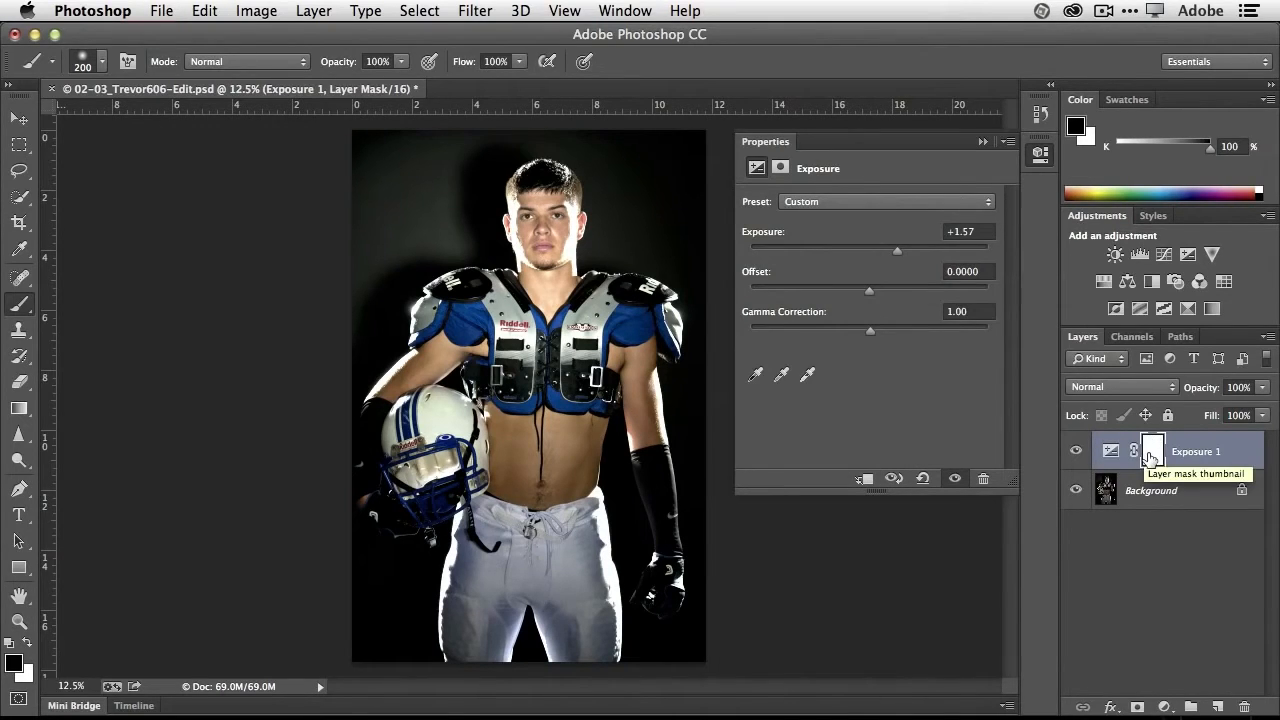
- Invert the Exposure 1 layer mask from white to black
left_click(238, 10)
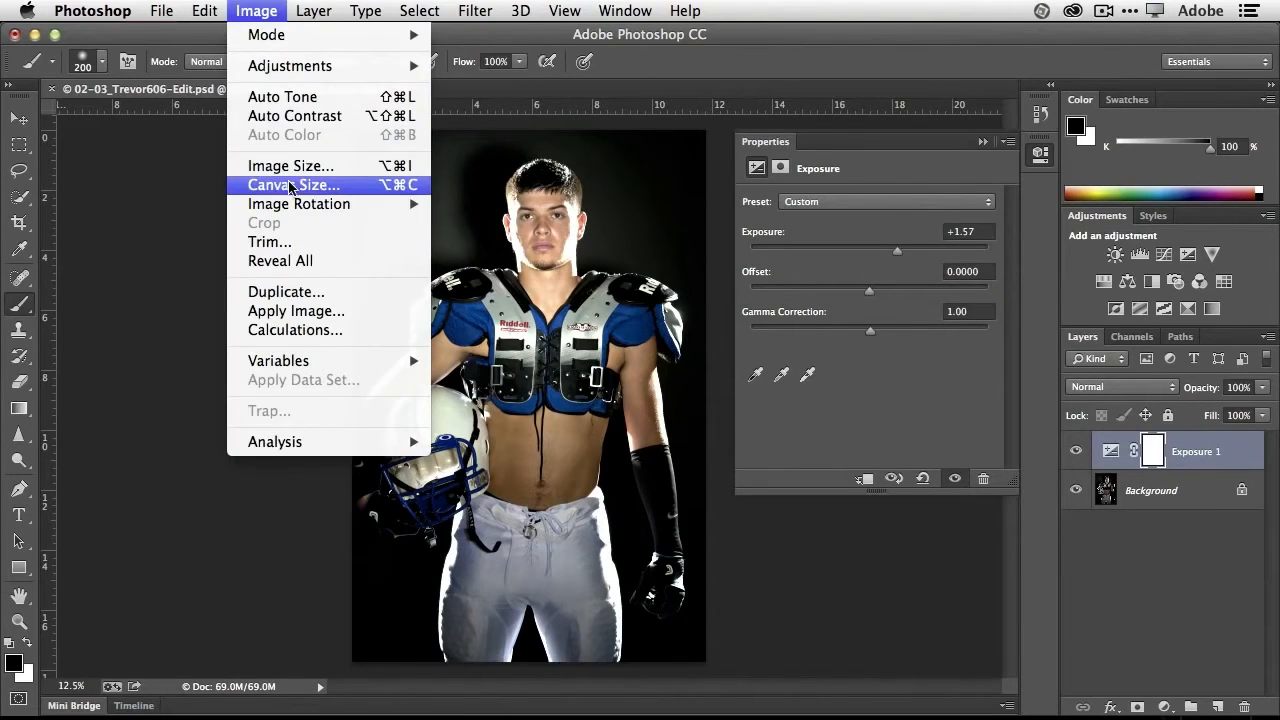
mouse_move(294, 70)
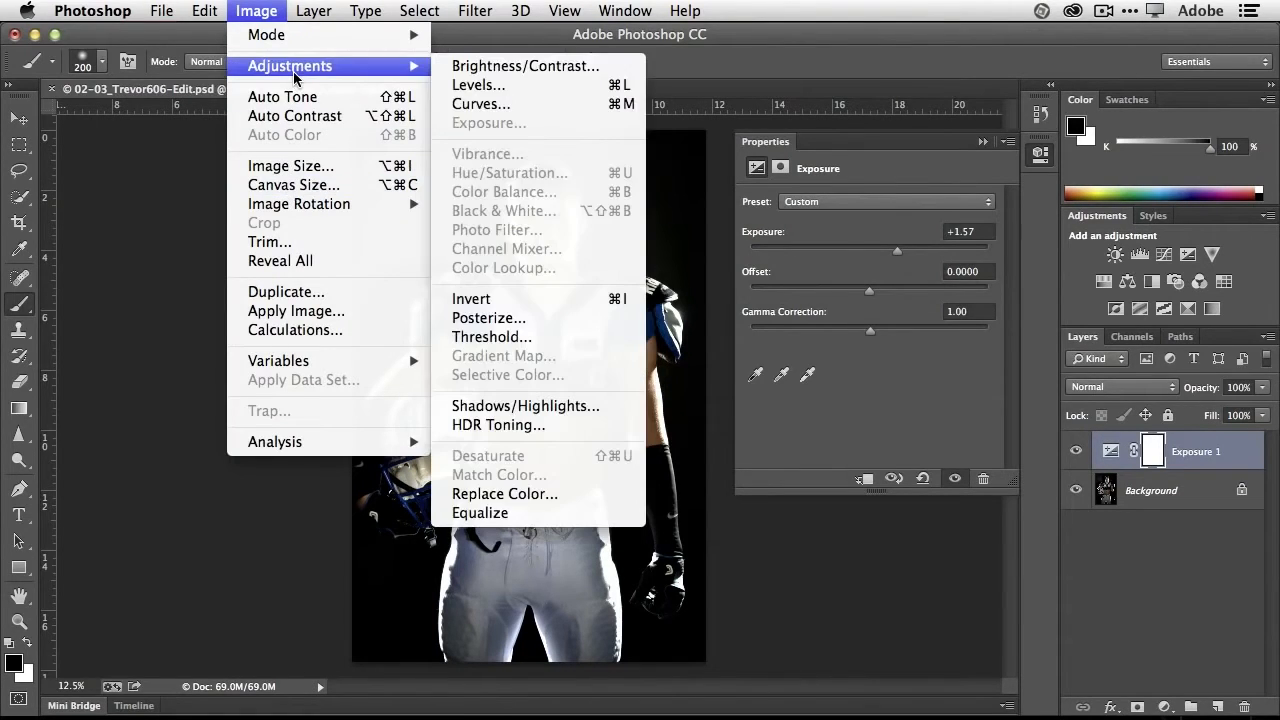
left_click(527, 298)
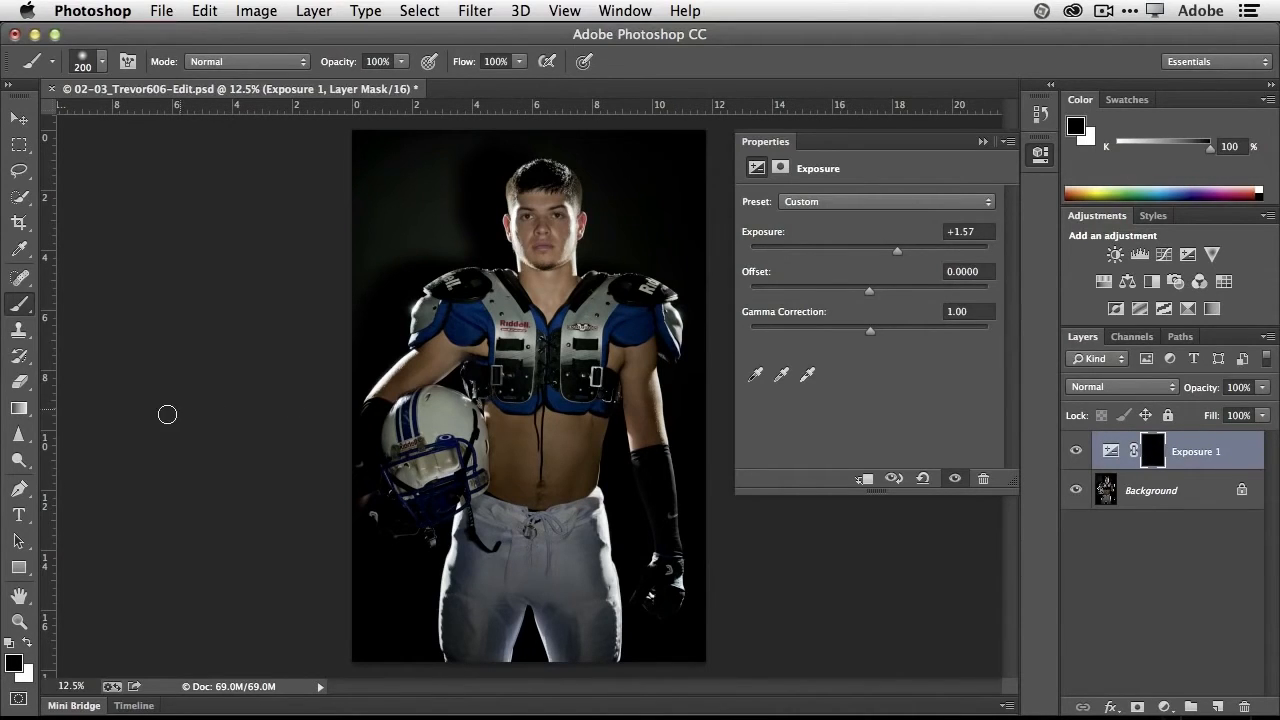
- Paint white over the player's face and neck on the Exposure 1 mask and lower the exposure to +0.90
left_click(27, 645)
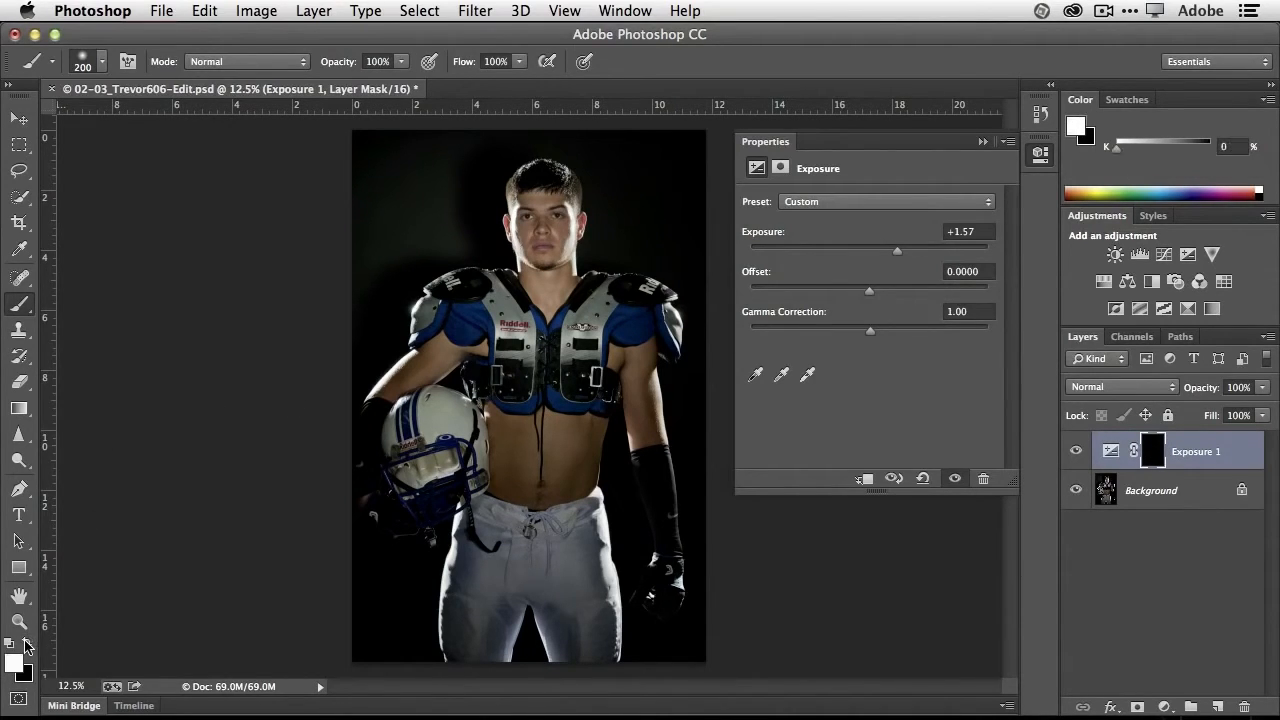
left_click(25, 645)
left_click(25, 645)
mouse_move(563, 252)
left_mouse_down()
mouse_move(534, 243)
mouse_move(538, 208)
mouse_move(545, 249)
mouse_move(556, 198)
mouse_move(555, 252)
mouse_move(526, 210)
mouse_move(534, 265)
mouse_move(556, 268)
mouse_move(540, 296)
mouse_move(527, 277)
mouse_move(550, 305)
mouse_move(567, 238)
mouse_move(542, 194)
mouse_move(533, 223)
mouse_move(553, 199)
mouse_move(521, 226)
mouse_move(541, 263)
left_mouse_up()
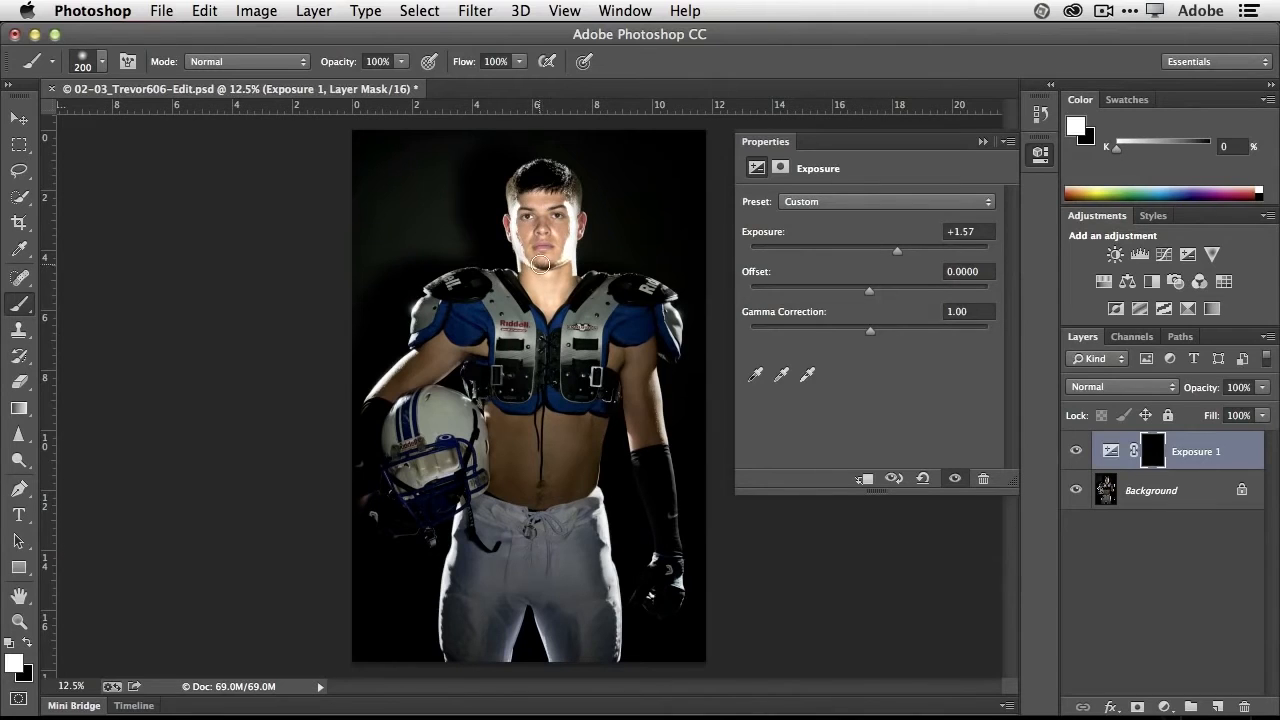
left_click_drag(896, 254, 886, 258)
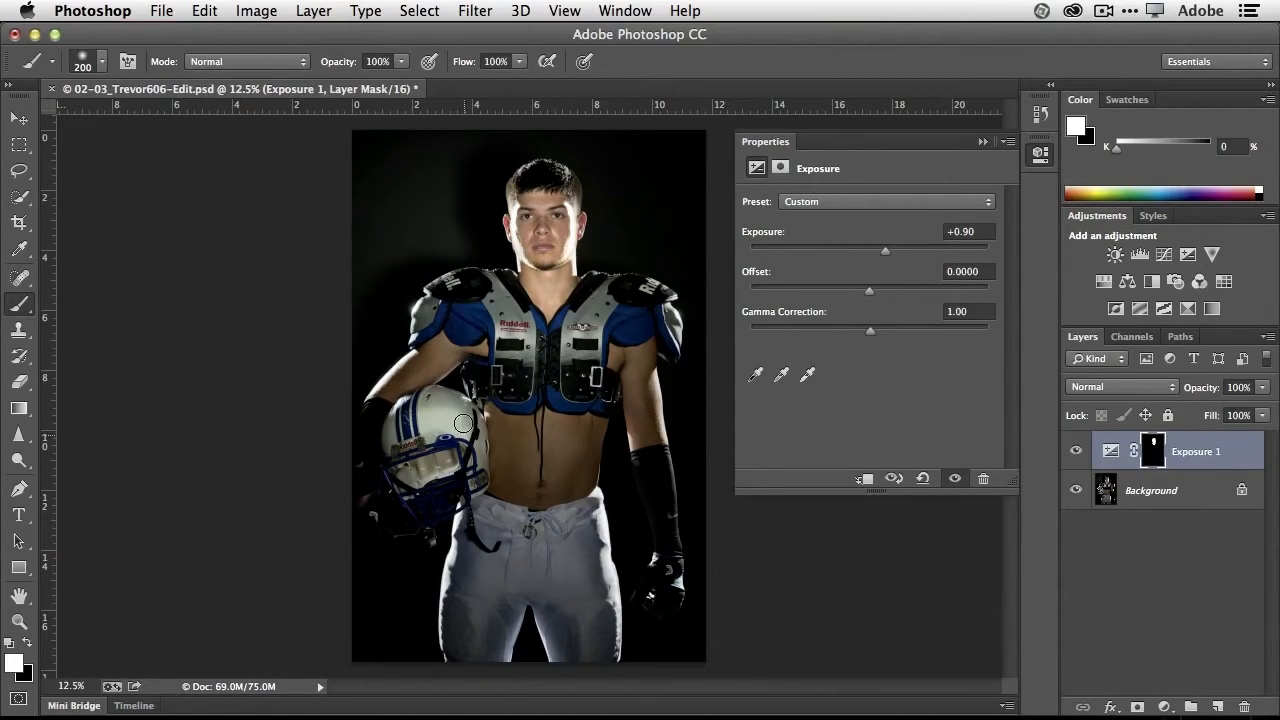
- Paint white over the helmet on the Exposure 1 mask and raise the exposure to +1.06
mouse_move(463, 423)
left_mouse_down()
mouse_move(426, 402)
mouse_move(470, 449)
mouse_move(478, 441)
mouse_move(451, 401)
mouse_move(402, 421)
left_mouse_up()
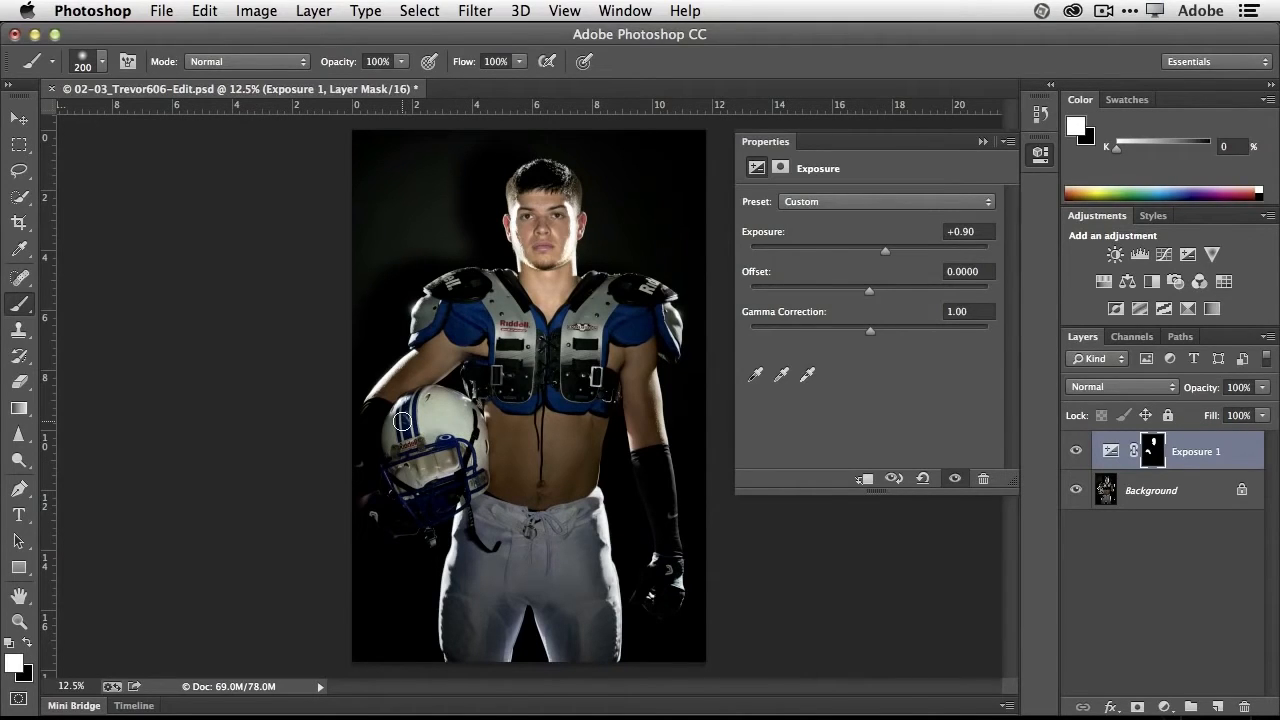
mouse_move(402, 421)
left_mouse_down()
mouse_move(430, 408)
mouse_move(464, 425)
mouse_move(443, 397)
mouse_move(464, 415)
mouse_move(477, 470)
mouse_move(412, 503)
mouse_move(388, 461)
mouse_move(411, 408)
left_mouse_up()
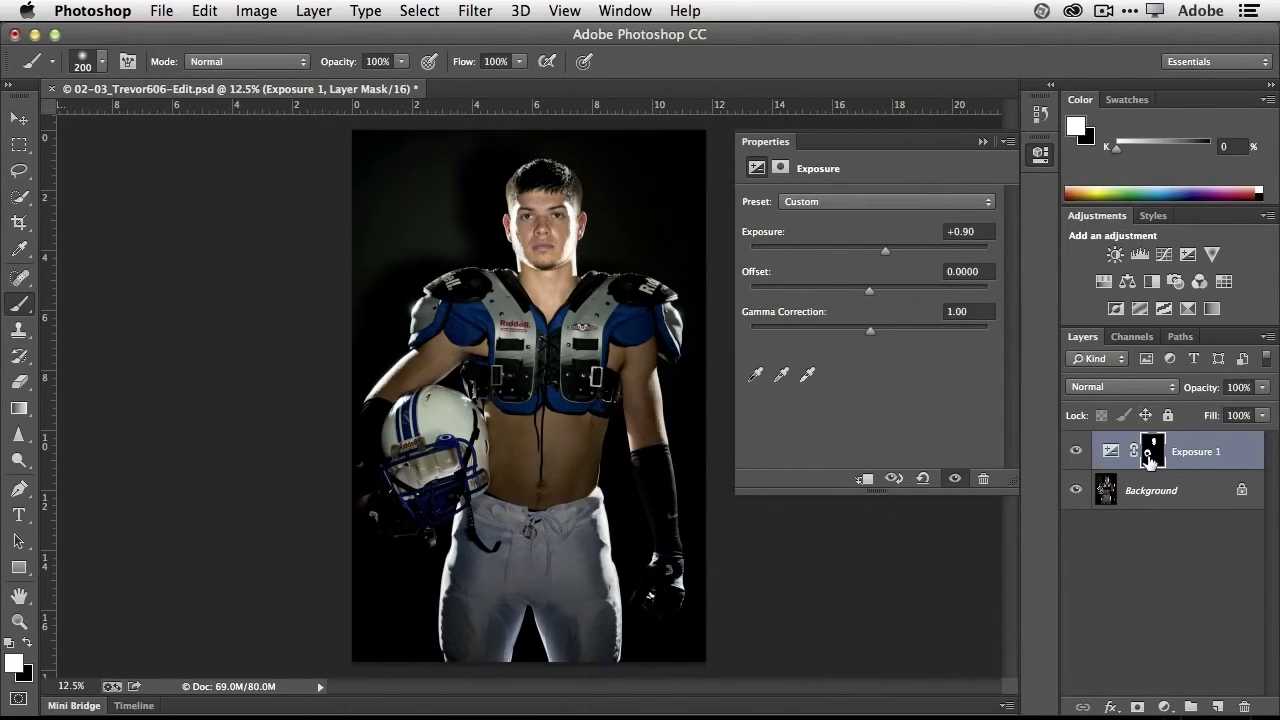
key("alt+super+equal")
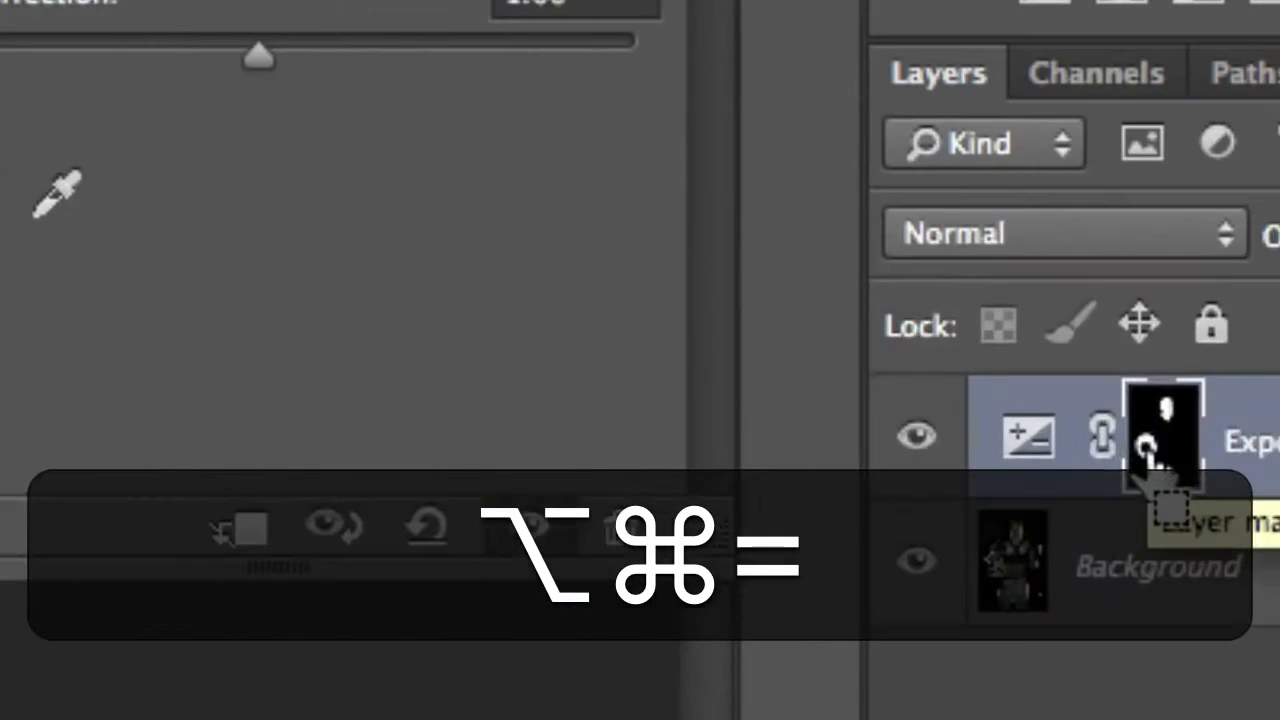
key("alt+super+minus")
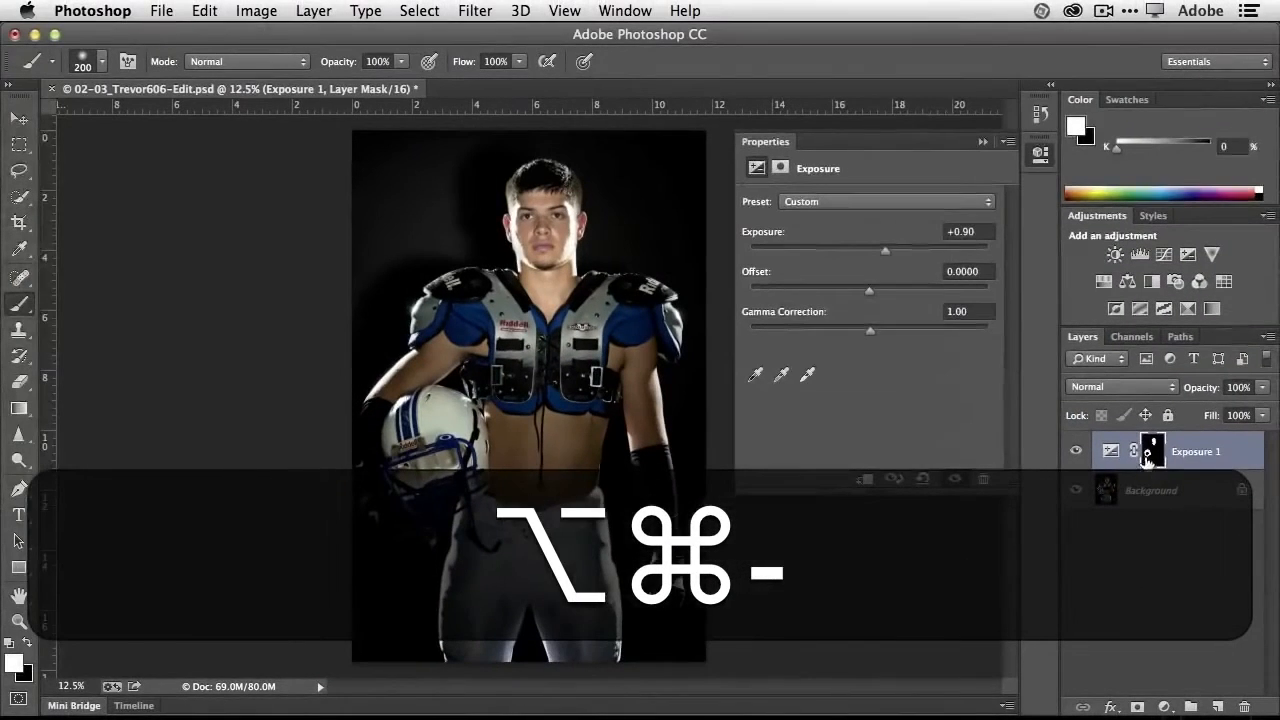
mouse_move(887, 247)
left_mouse_down()
mouse_move(900, 248)
mouse_move(887, 248)
left_mouse_up()
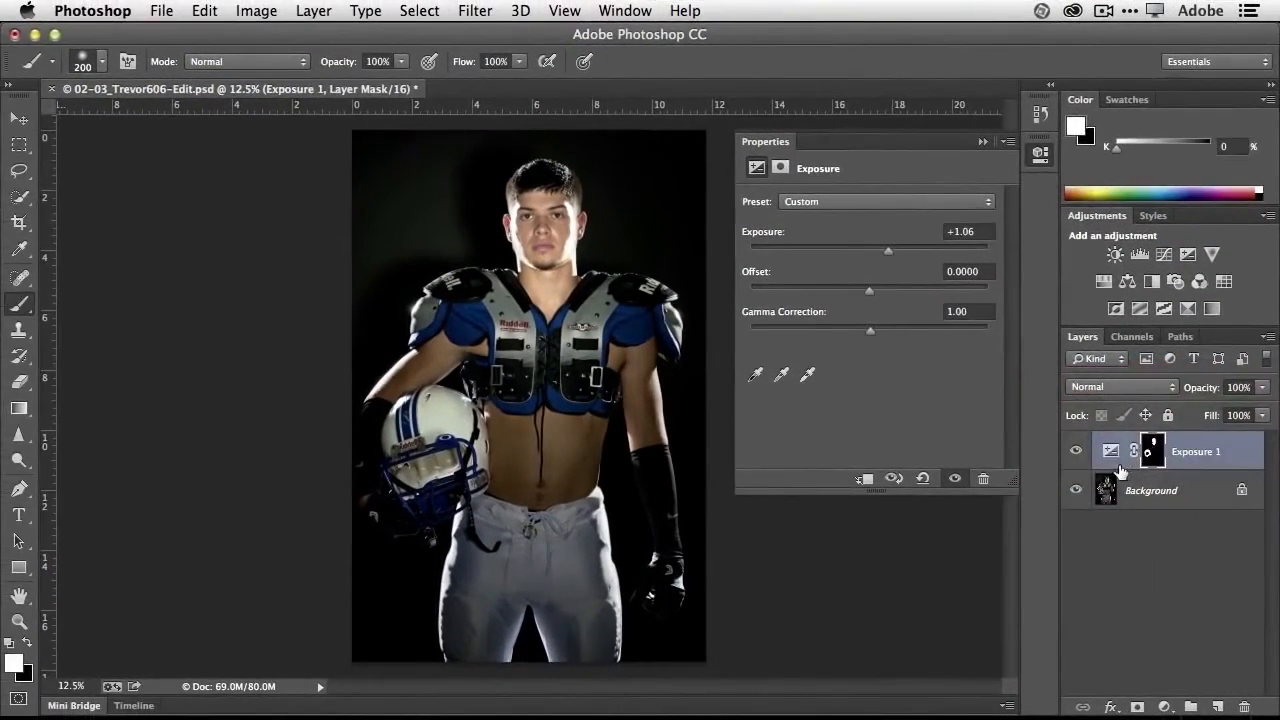
- Hide the Exposure 1 layer and add a Black & White adjustment layer with Reds 128, Cyans 84 and Blues 65
left_click(1075, 452)
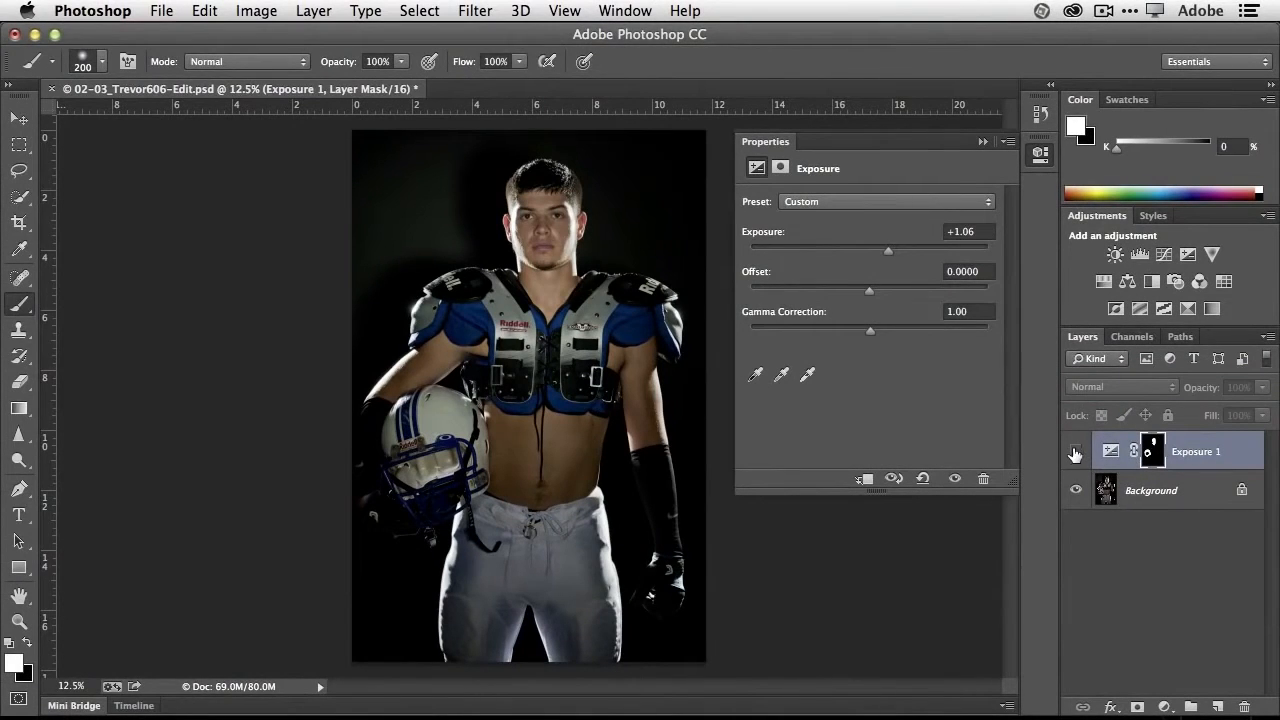
left_click(1151, 283)
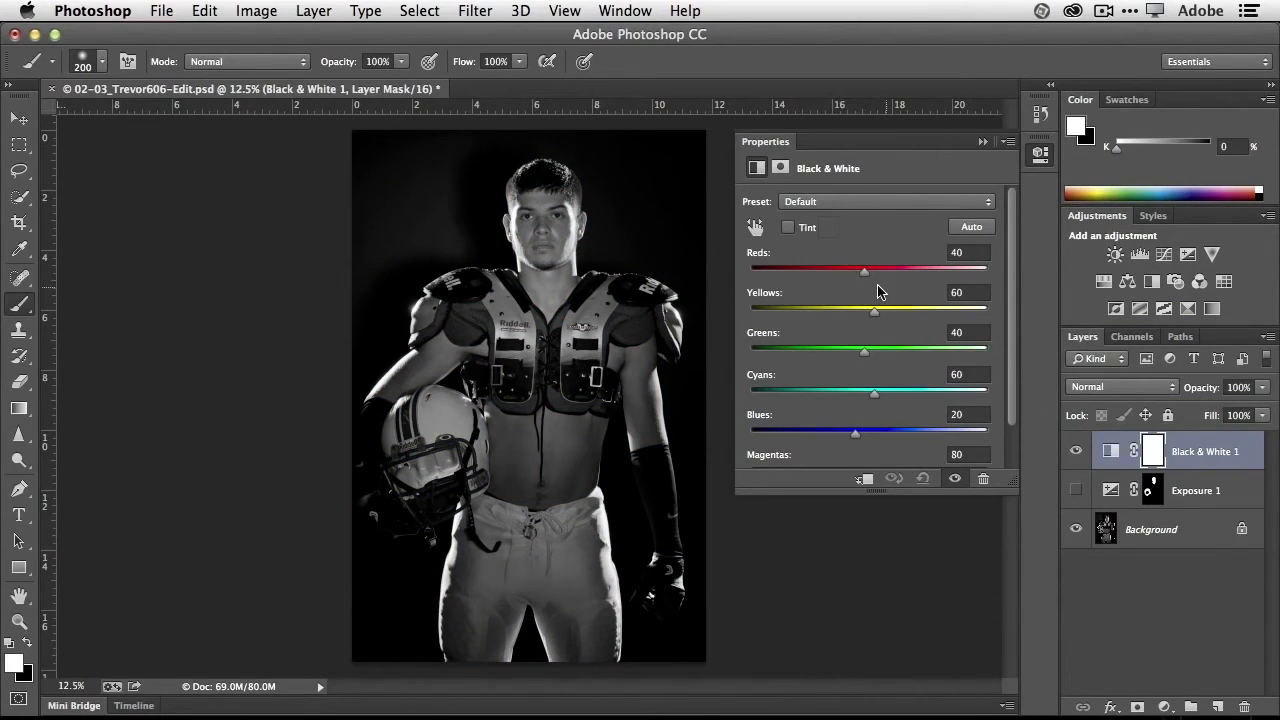
left_click_drag(866, 271, 907, 279)
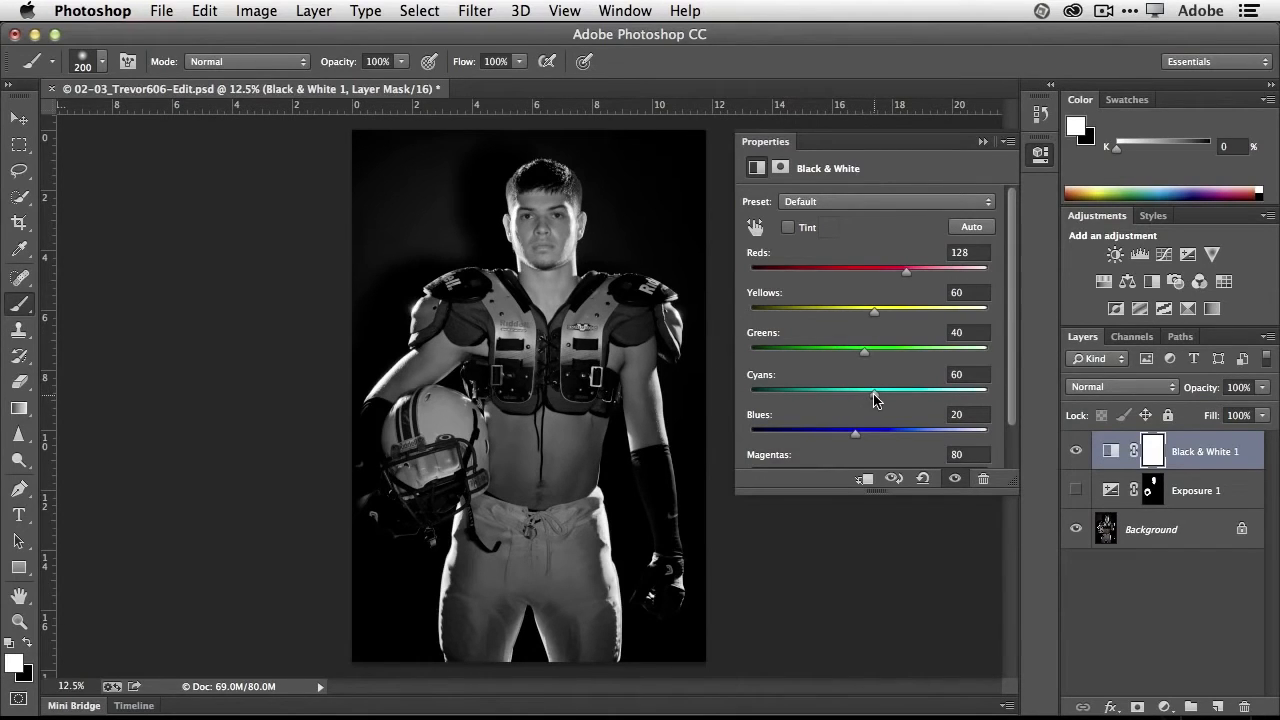
left_click_drag(874, 395, 877, 437)
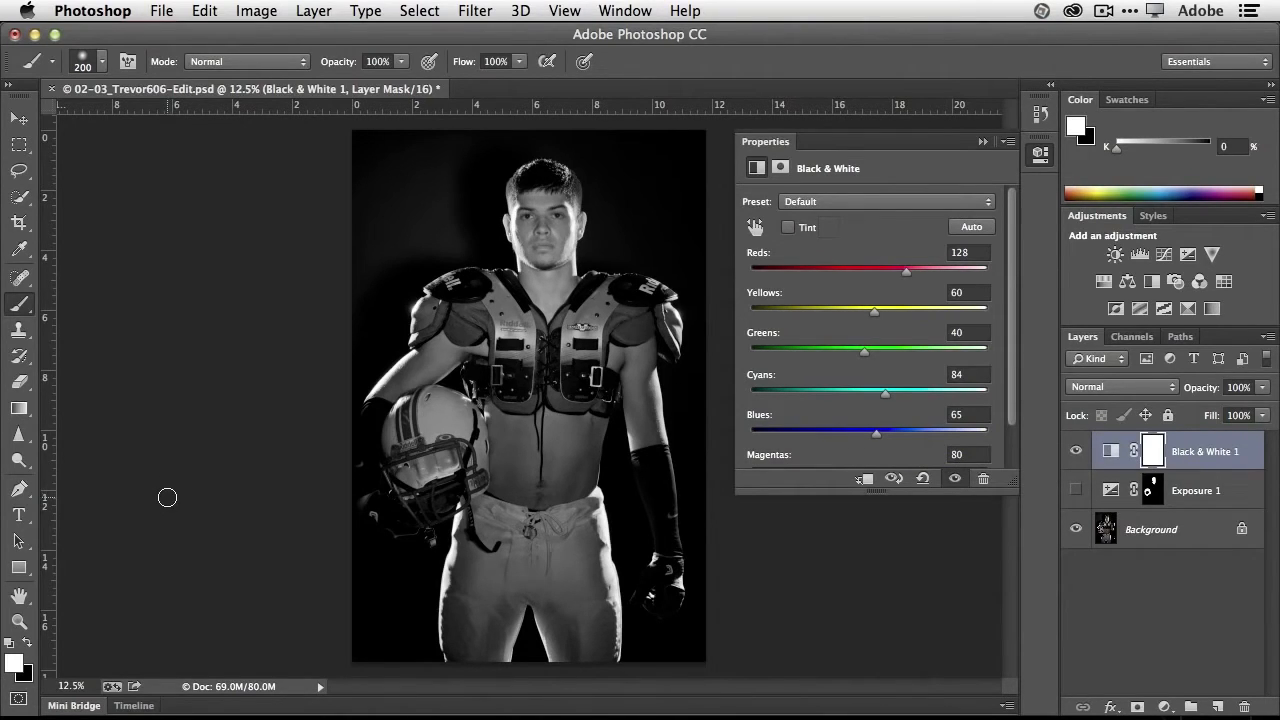
- Paint black over the blue shirt at both shoulders and the chest logos on the Black & White 1 mask with a 200 px brush
key("b")
left_click(27, 642)
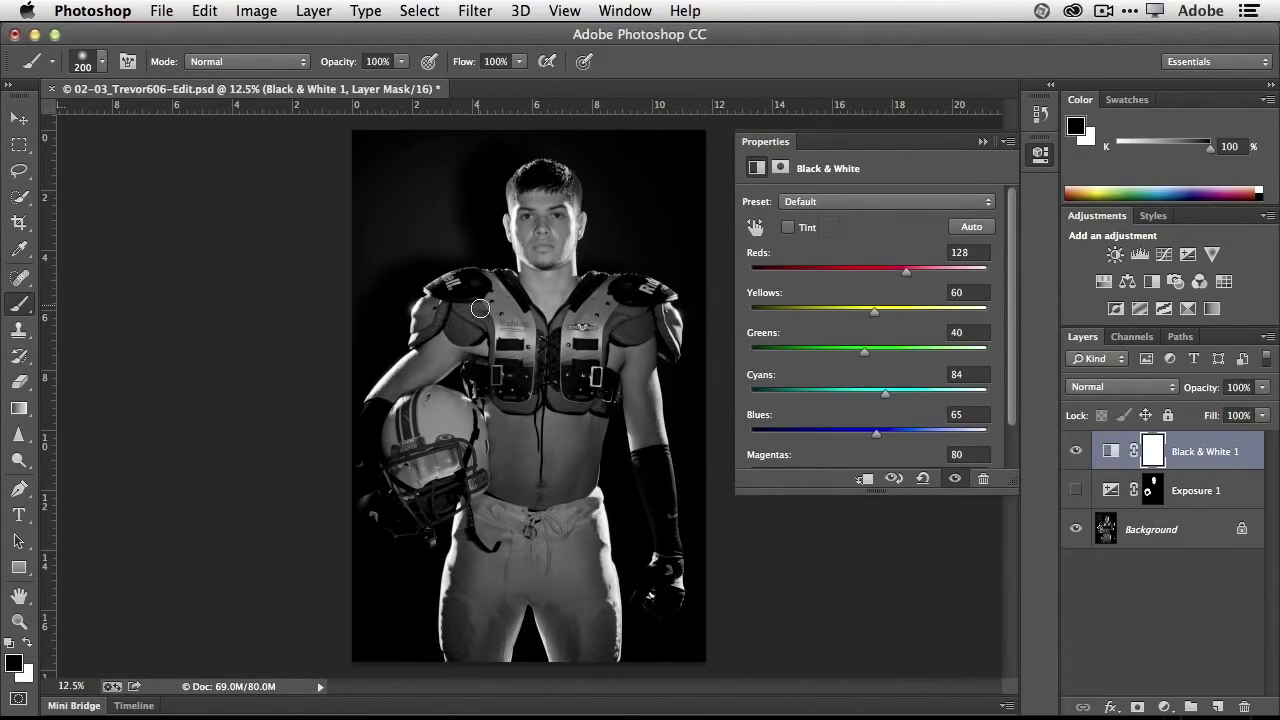
mouse_move(508, 324)
left_mouse_down()
mouse_move(472, 334)
mouse_move(471, 309)
mouse_move(467, 328)
mouse_move(430, 312)
mouse_move(417, 325)
mouse_move(482, 324)
left_mouse_up()
mouse_move(654, 326)
left_mouse_down()
mouse_move(618, 334)
mouse_move(646, 313)
mouse_move(636, 334)
mouse_move(648, 327)
mouse_move(623, 309)
mouse_move(610, 340)
left_mouse_up()
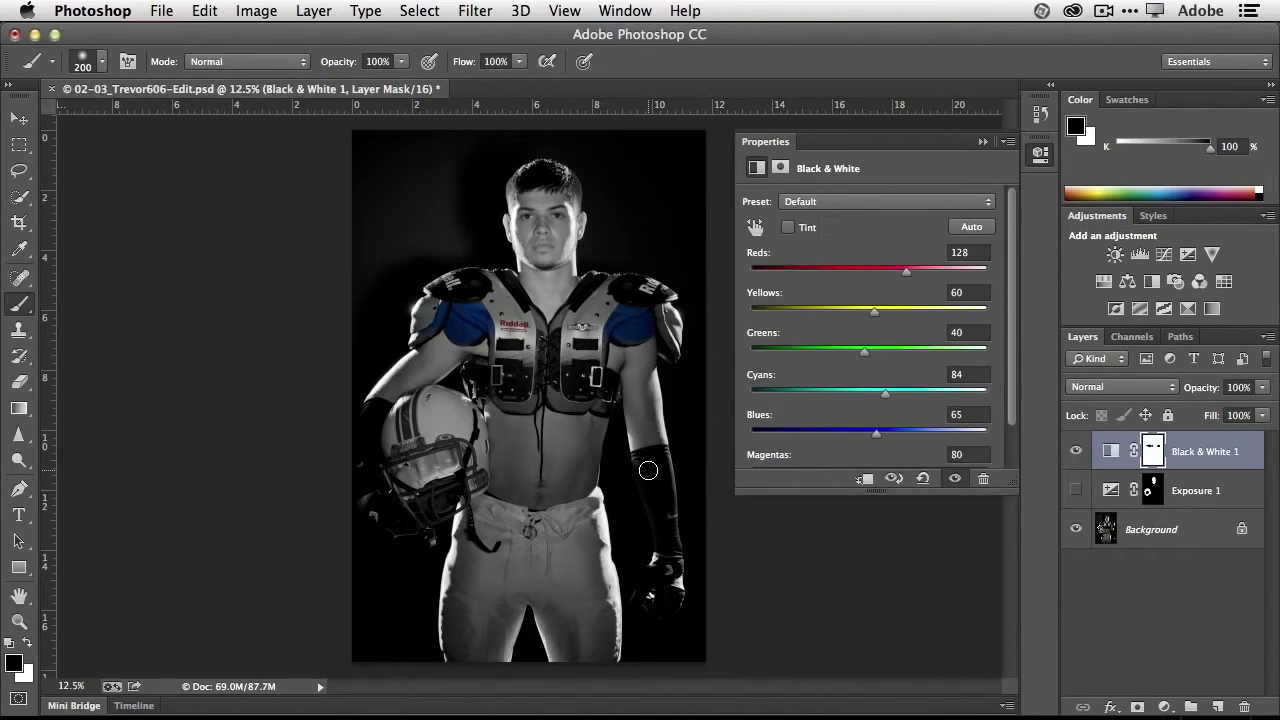
- Compare the photo with the Black & White 1 and Exposure 1 layers hidden and shown
left_click(1076, 451)
left_click(1077, 490)
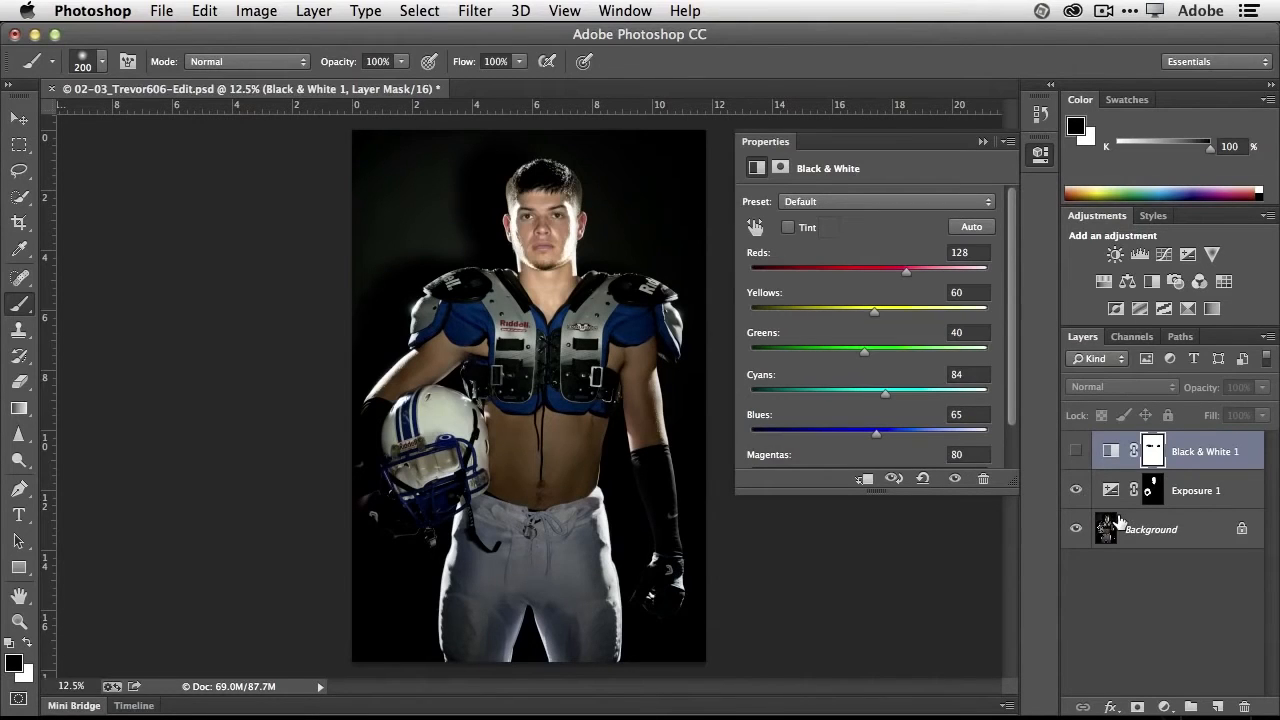
left_click(1076, 451)
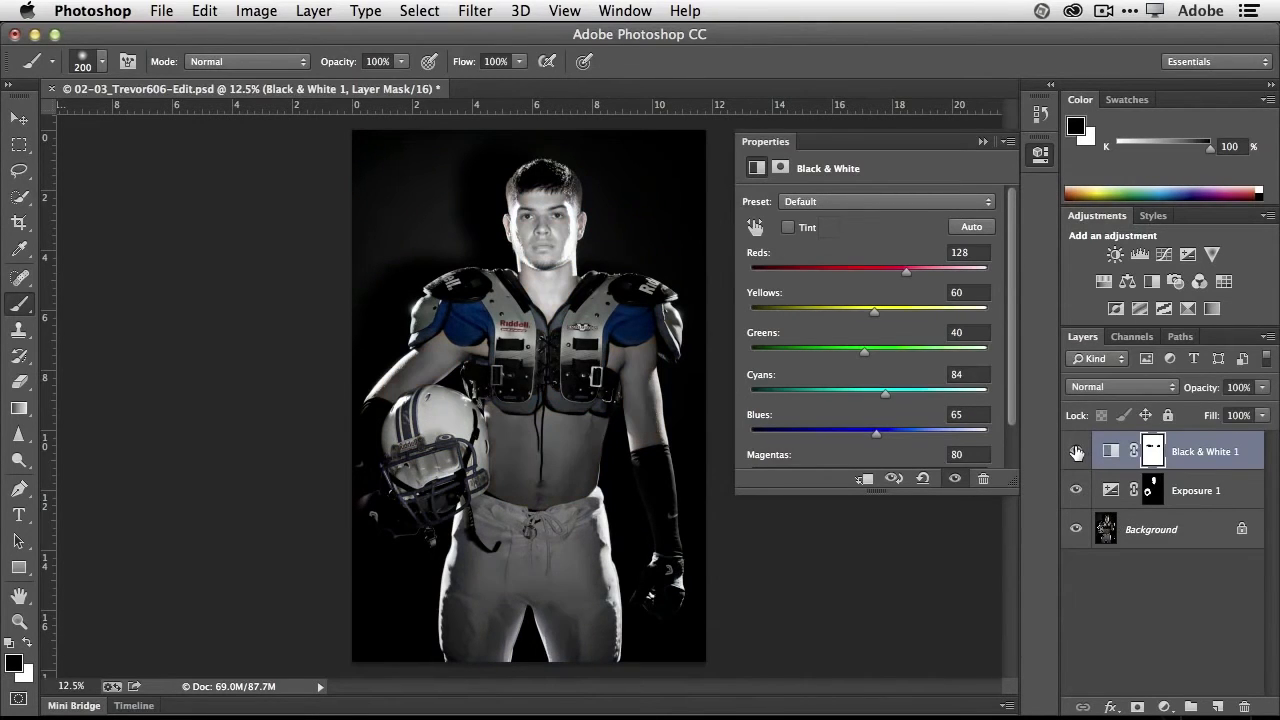
left_click(1076, 451)
left_click(1076, 451)
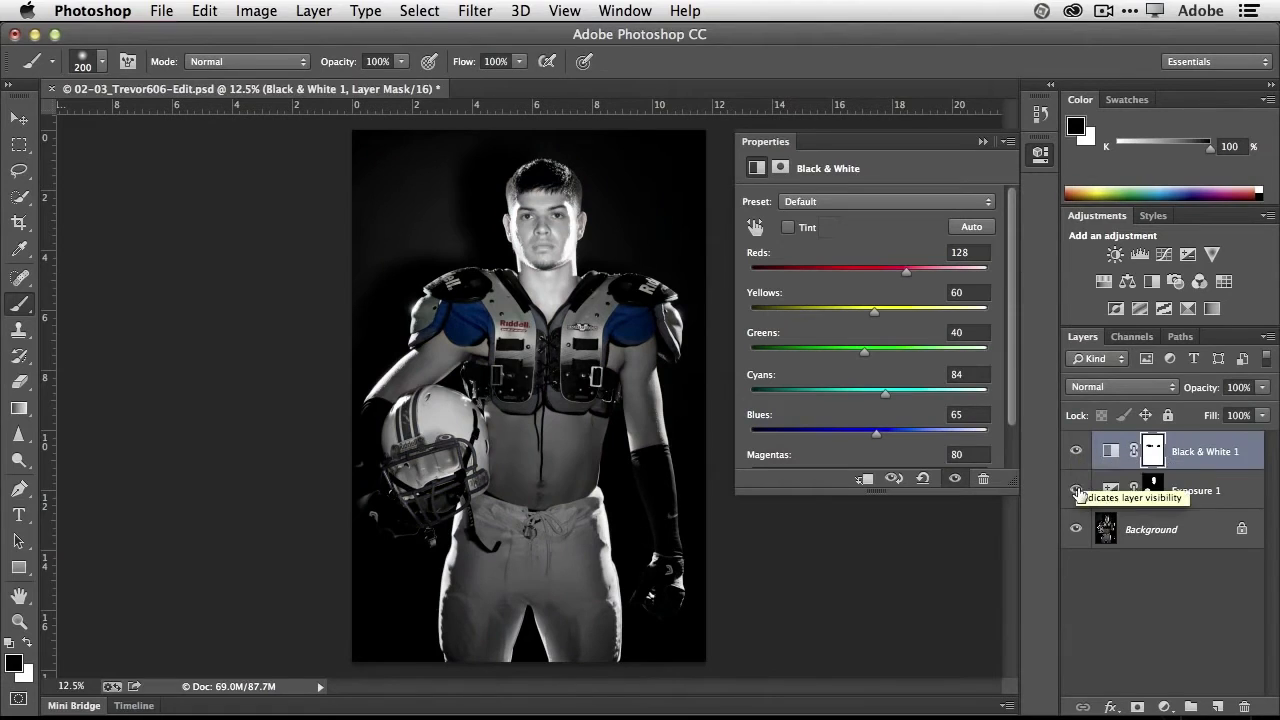
left_click(1077, 490)
left_click(1076, 451)
left_click(1077, 490)
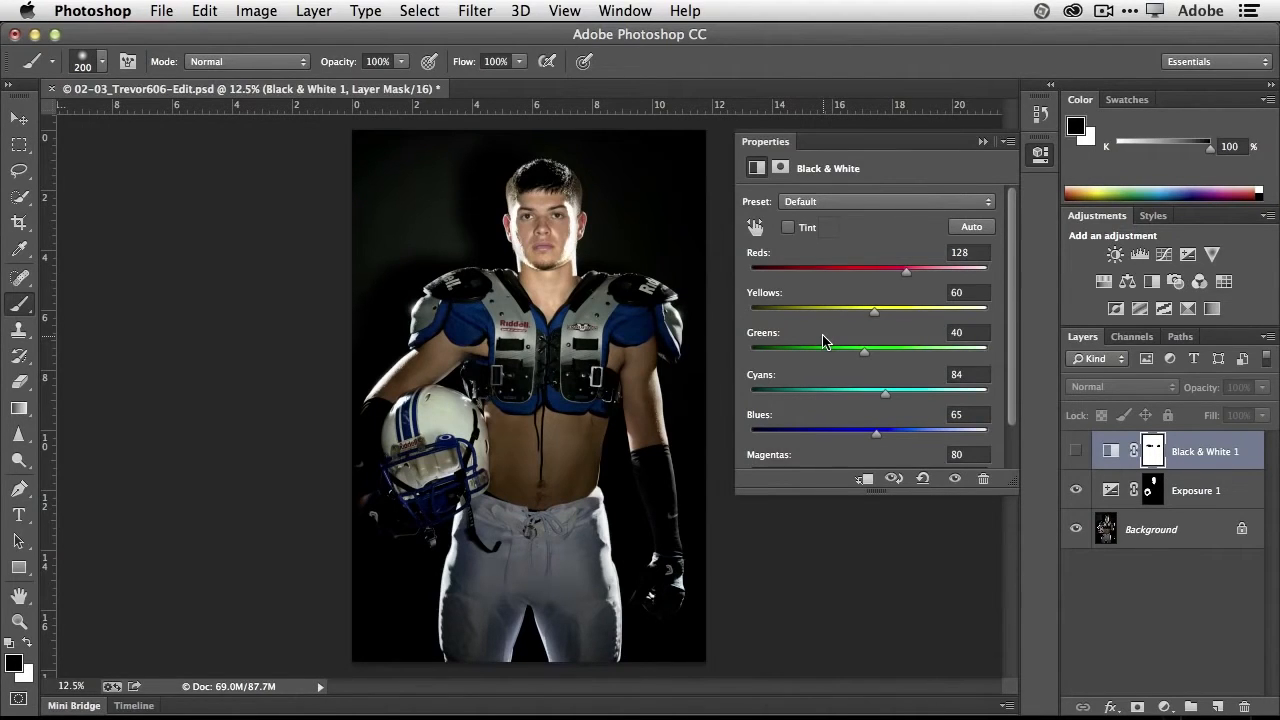
- Close the football player document without saving the changes and collapse the adjustment properties
key("super+w")
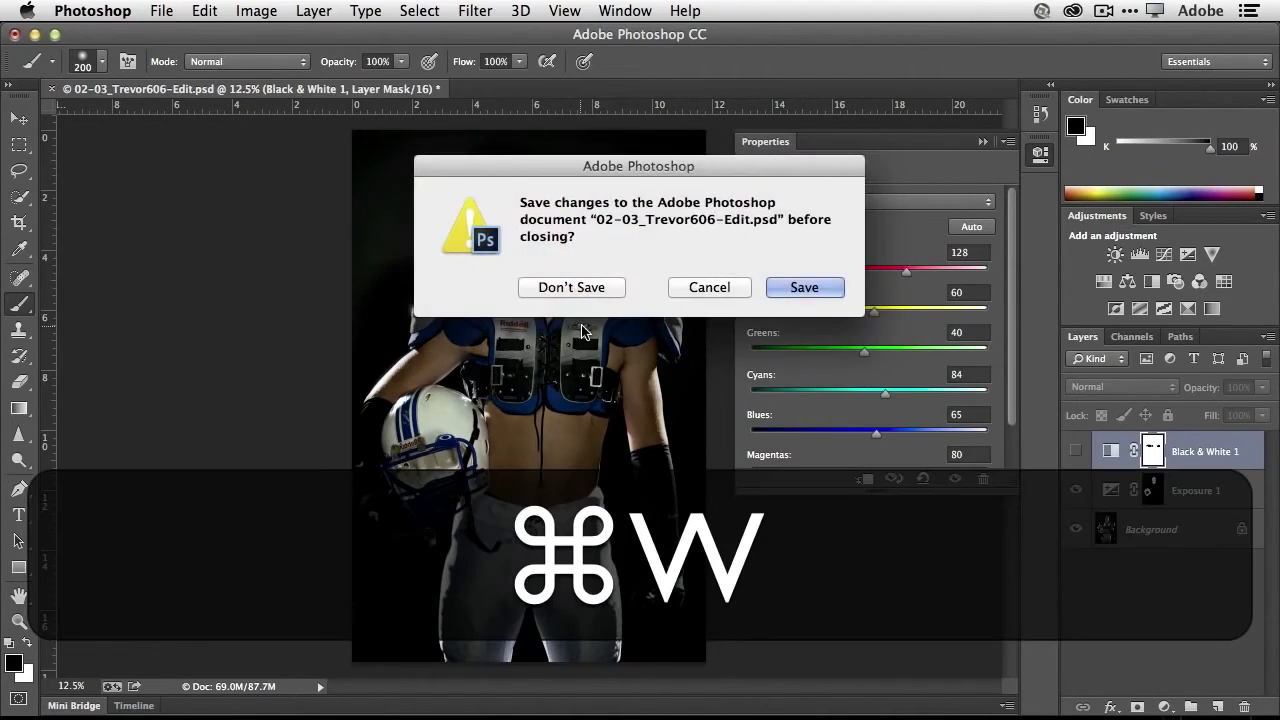
left_click(575, 290)
left_click(981, 143)
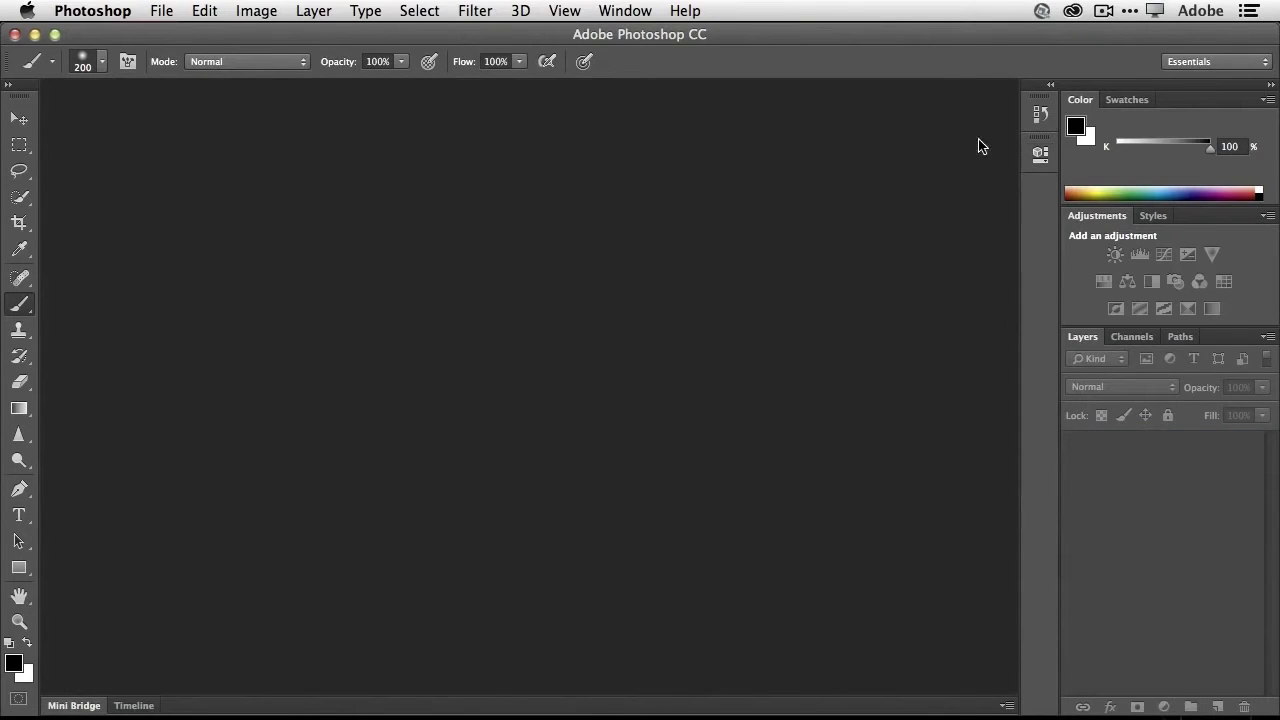
- Open the car photo 04-05_TLW6516.psd from the PS CC Top 10 folder and collapse the file browser
left_click(84, 705)
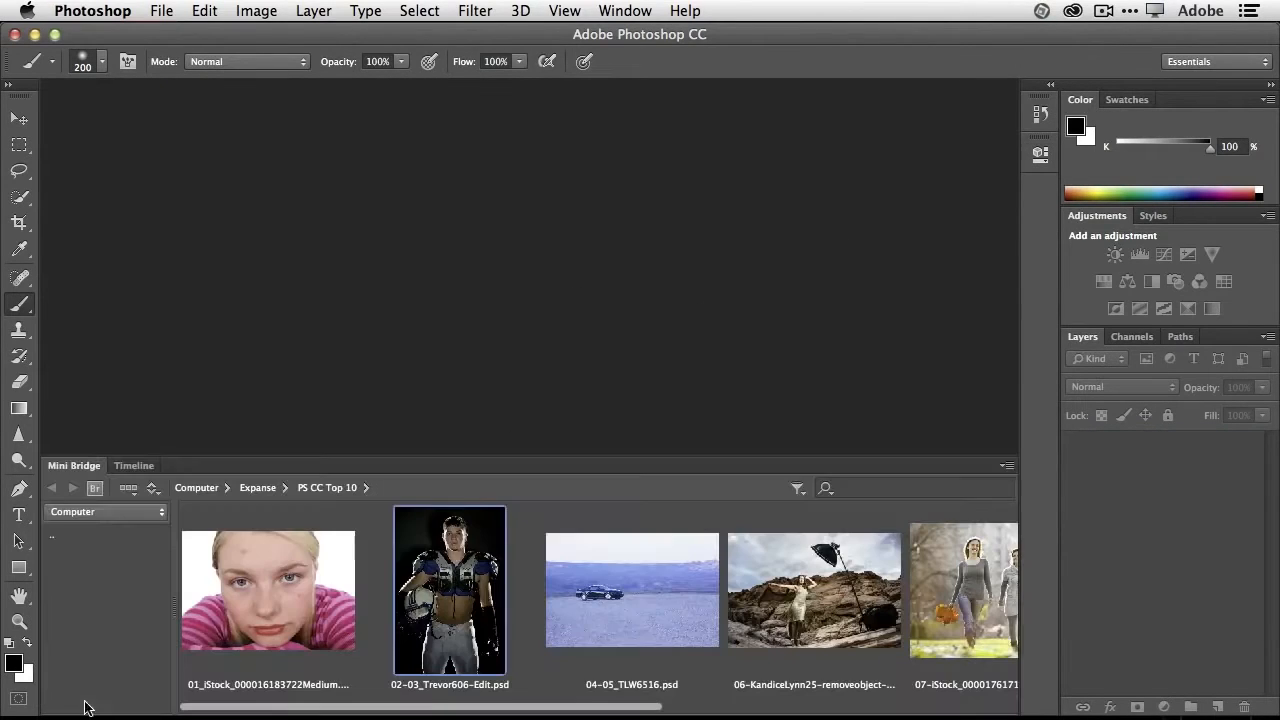
double_click(634, 597)
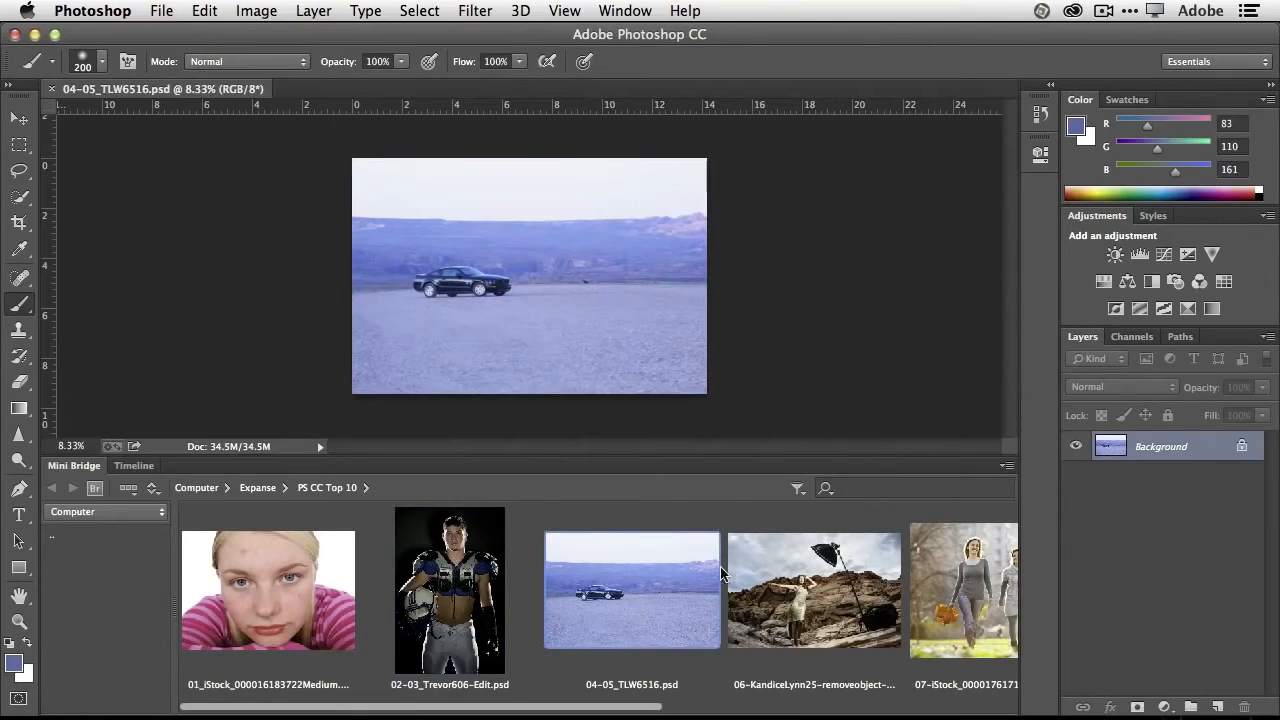
left_click(80, 466)
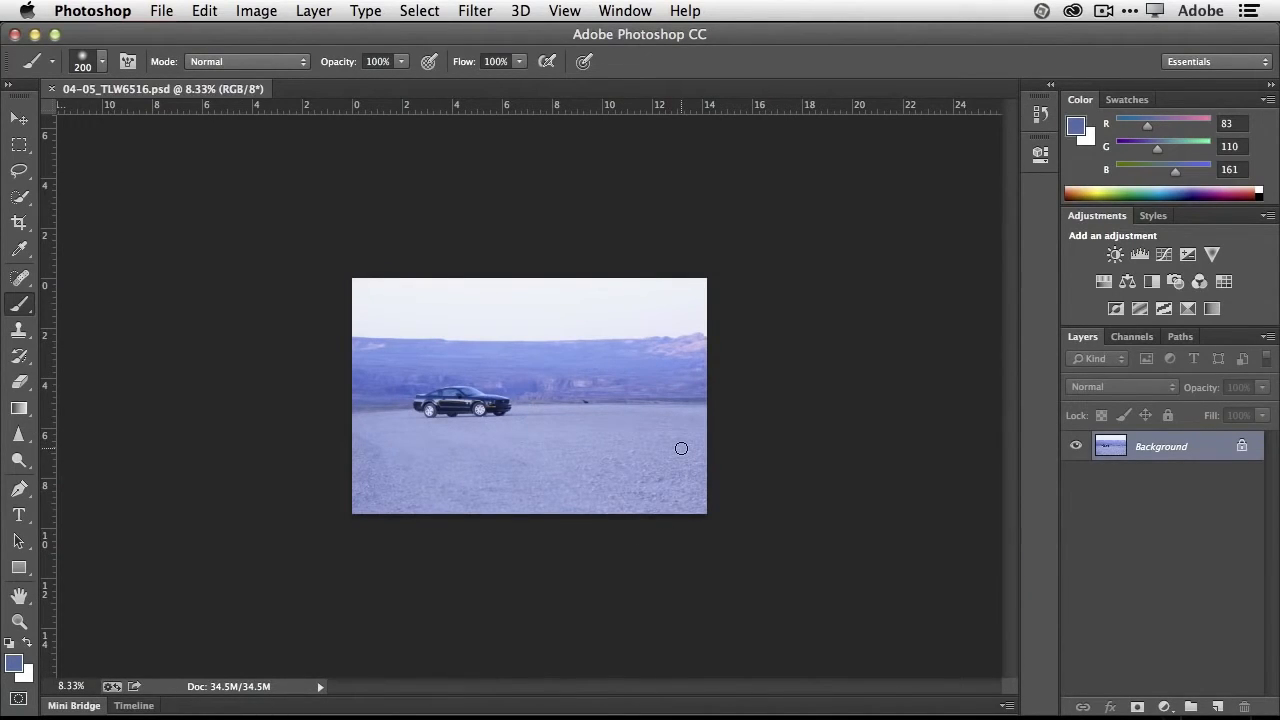
key("super")
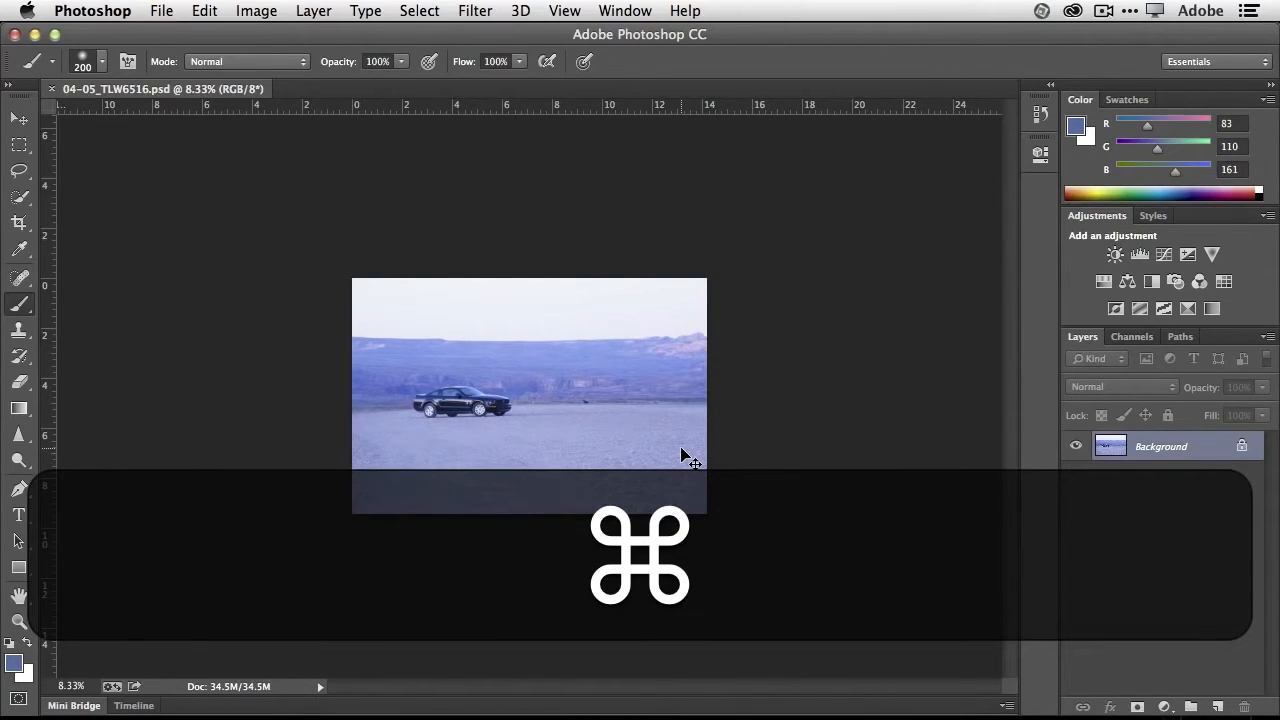
- Try to crop the car photo at its original ratio by lowering the crop frame's upper edge
key("super+equal")
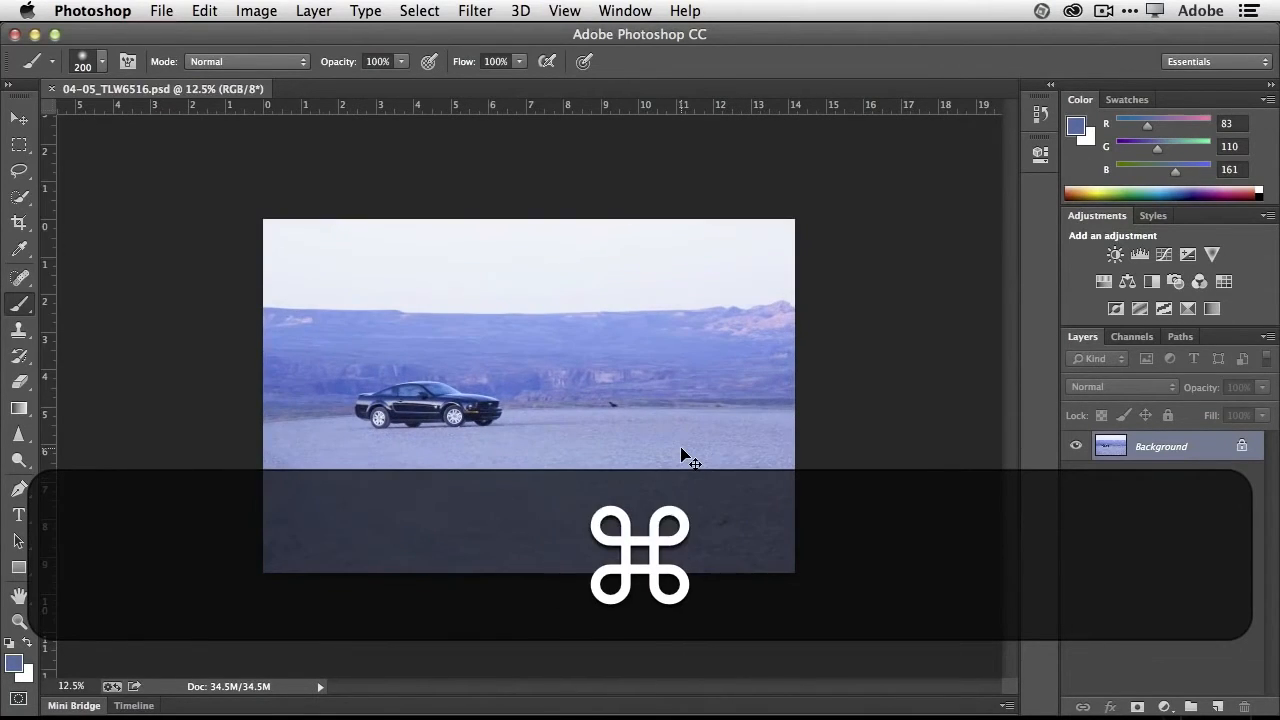
left_click(19, 223)
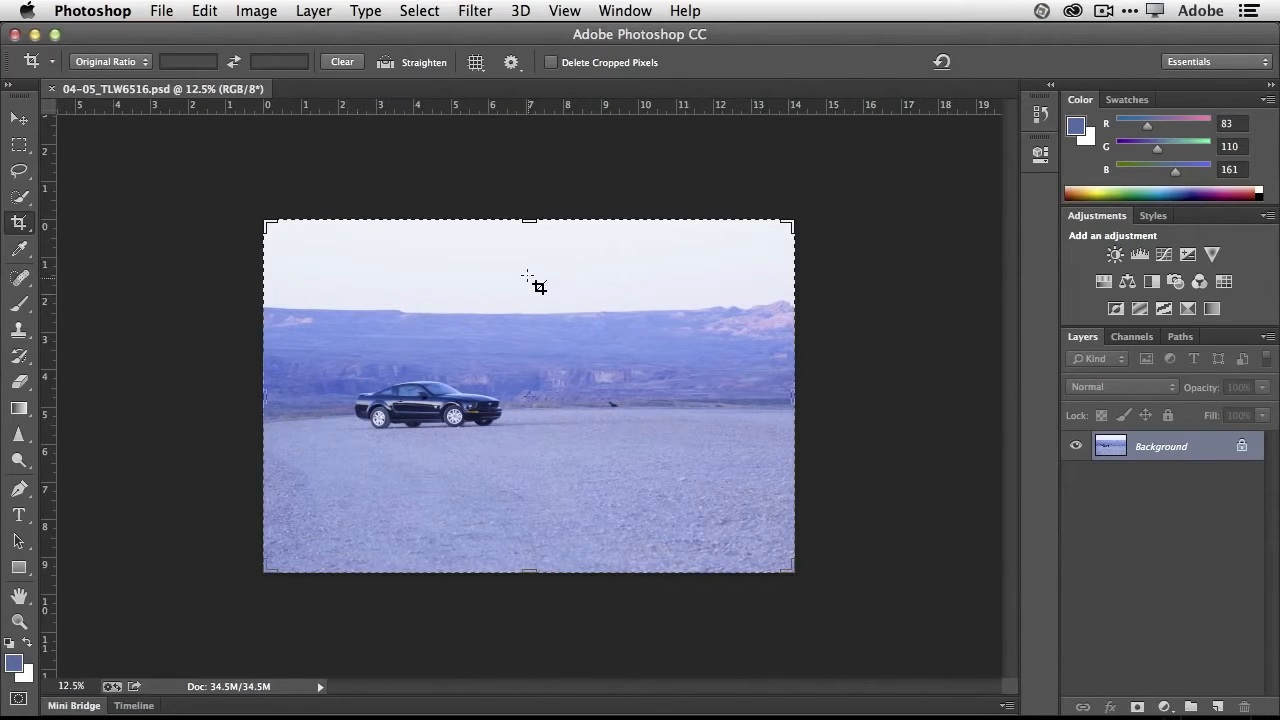
left_click_drag(528, 226, 526, 251)
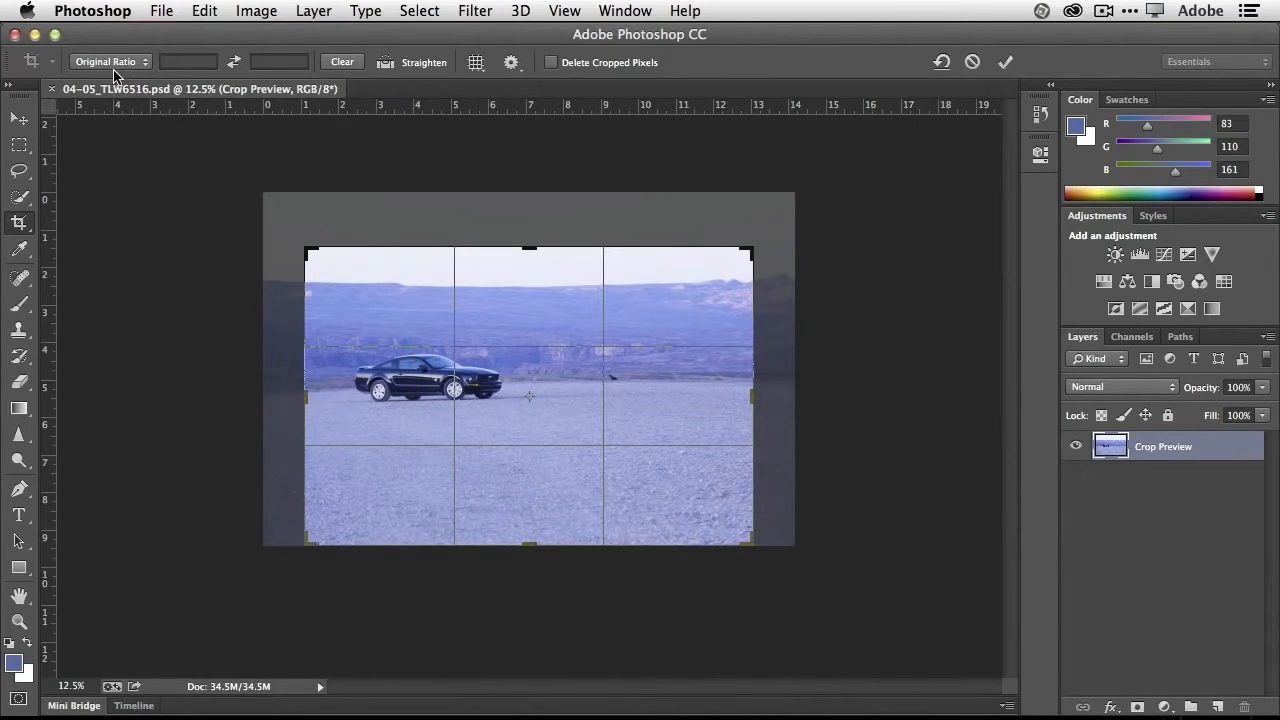
left_click(972, 62)
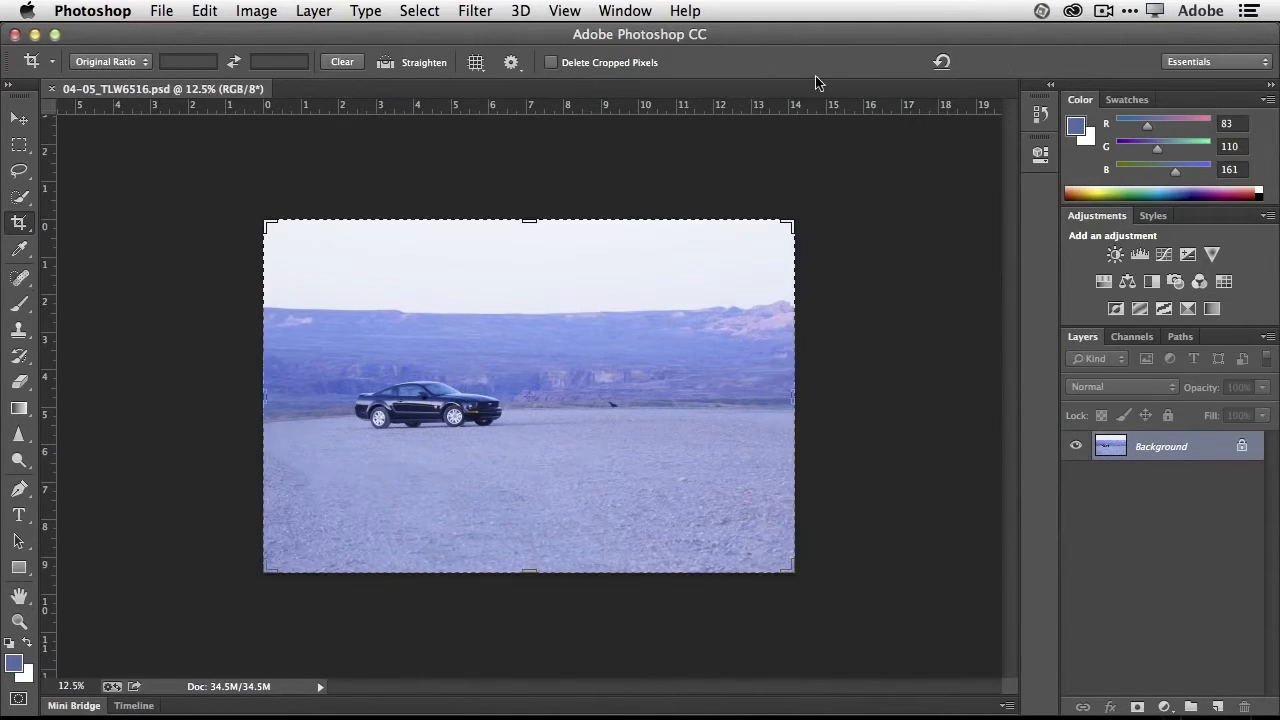
- Set the crop to the unconstrained Ratio option, extend the frame to the photo's full width, and lower its upper edge to just above the mesa
left_click(128, 62)
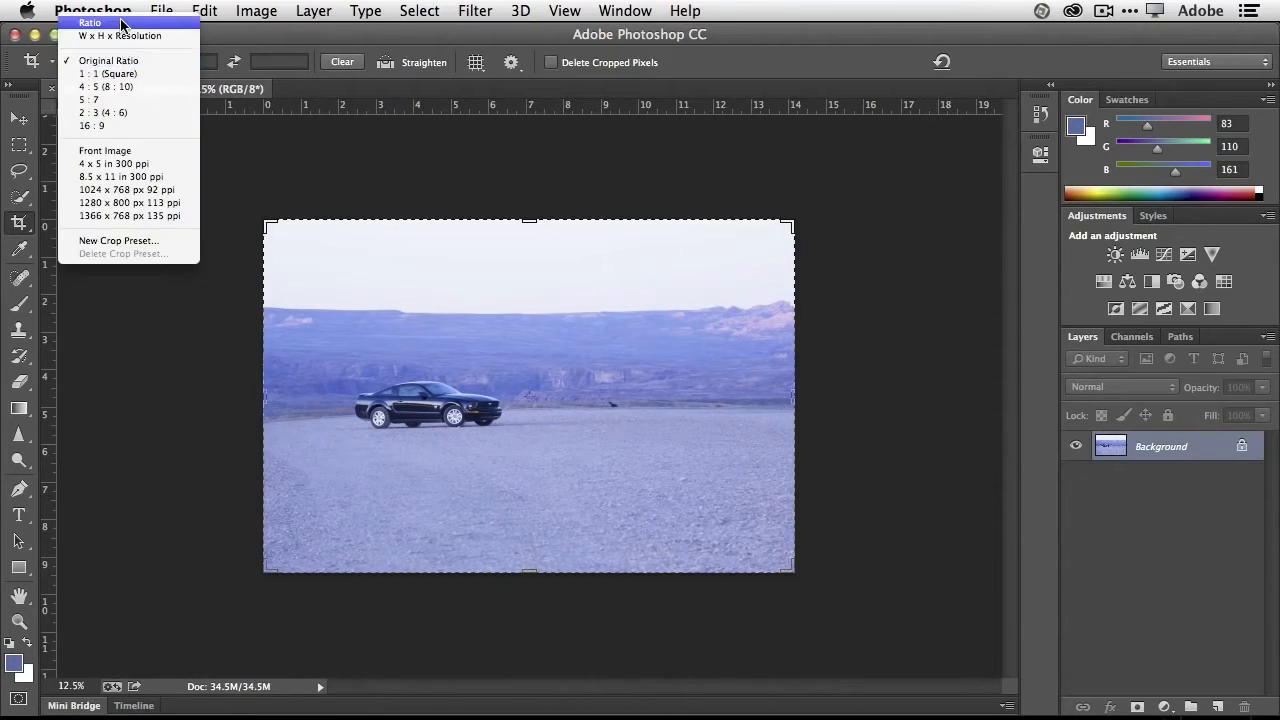
left_click(121, 22)
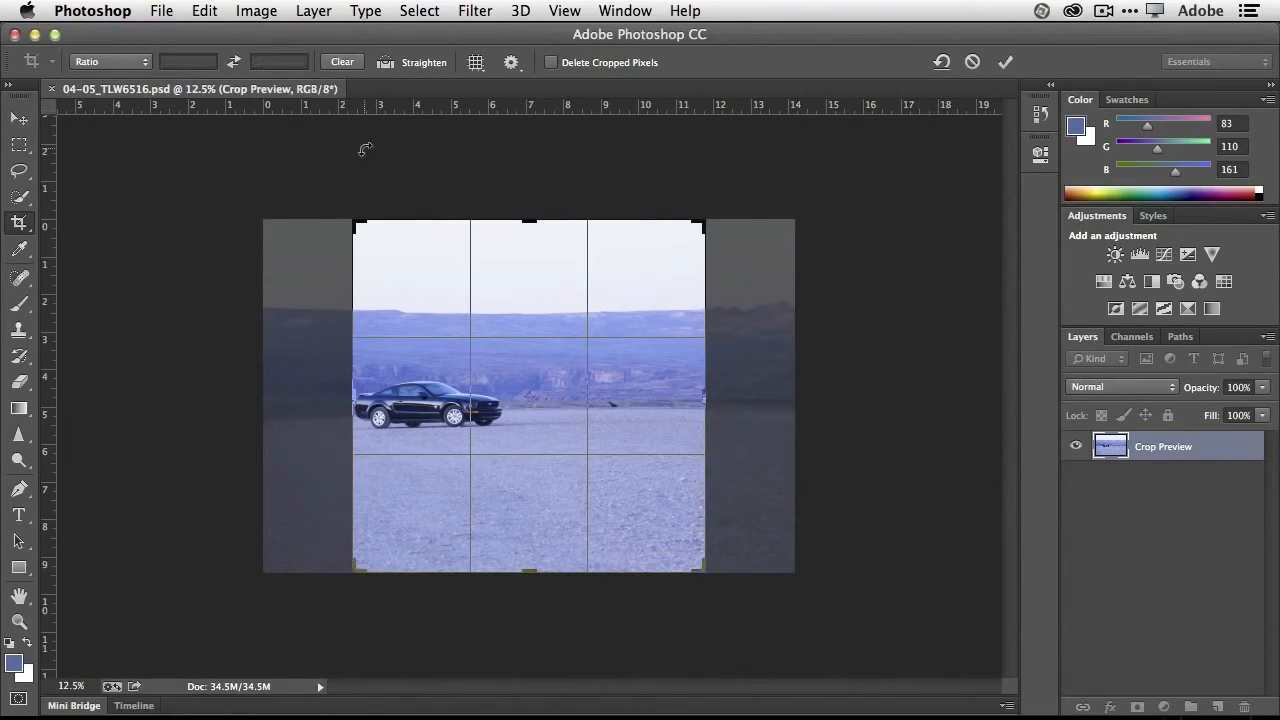
left_click_drag(352, 225, 308, 220)
left_click_drag(748, 391, 789, 391)
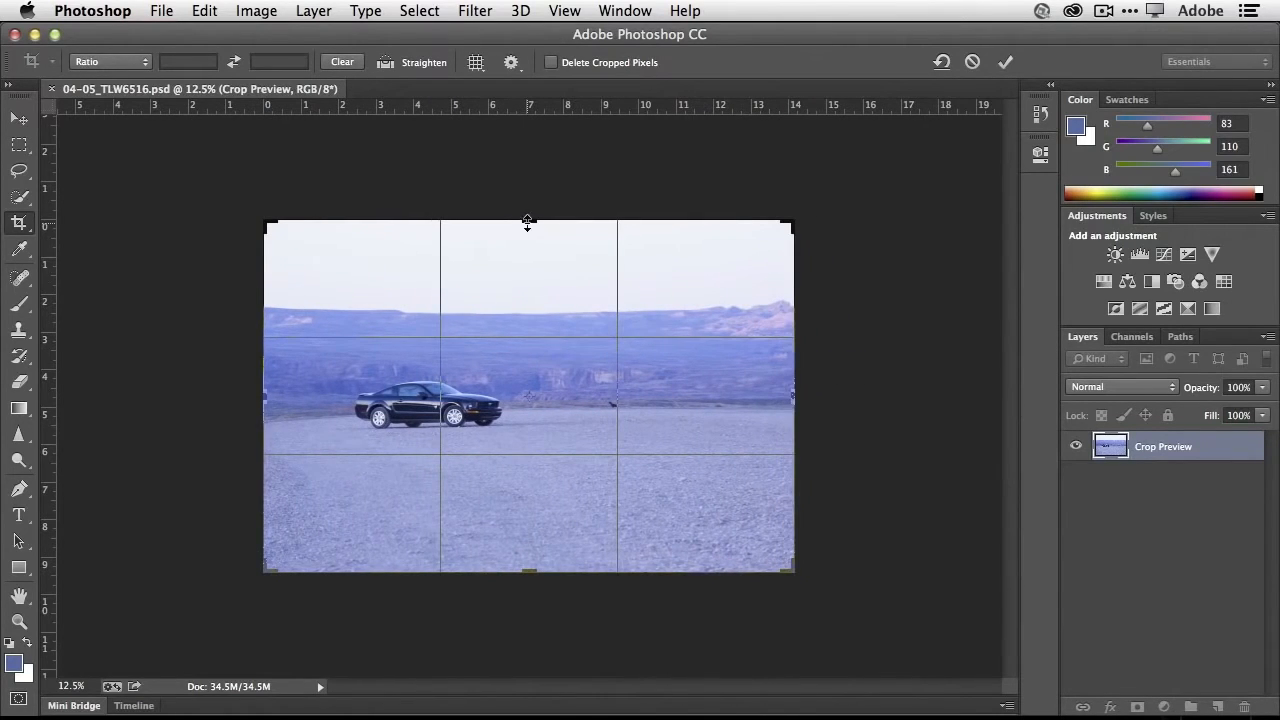
left_click_drag(528, 220, 528, 254)
left_click(115, 62)
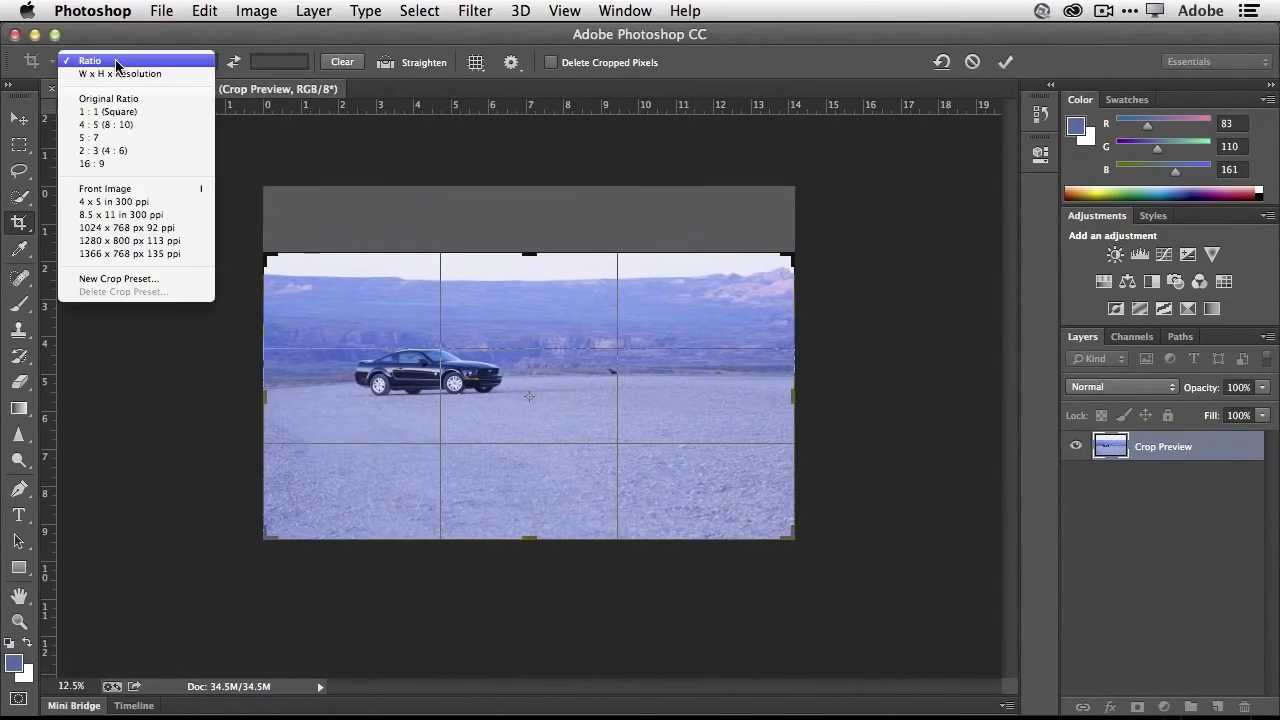
left_click(122, 52)
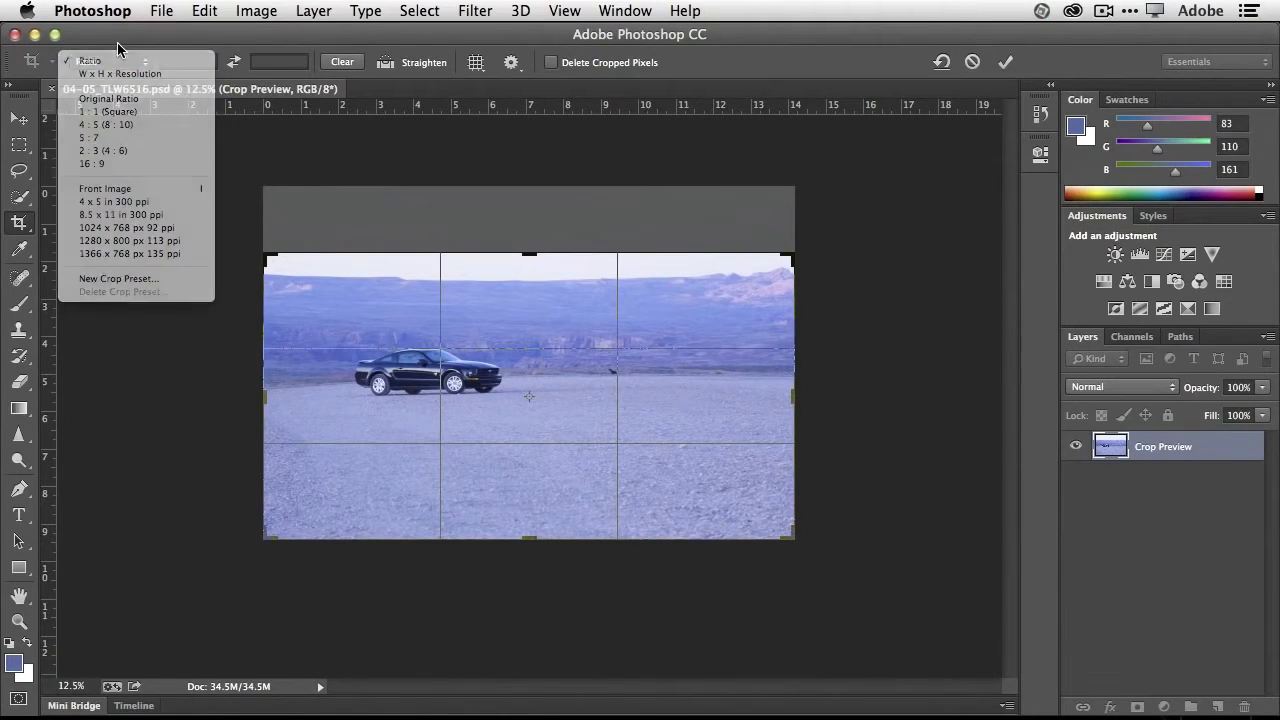
left_click_drag(529, 256, 530, 265)
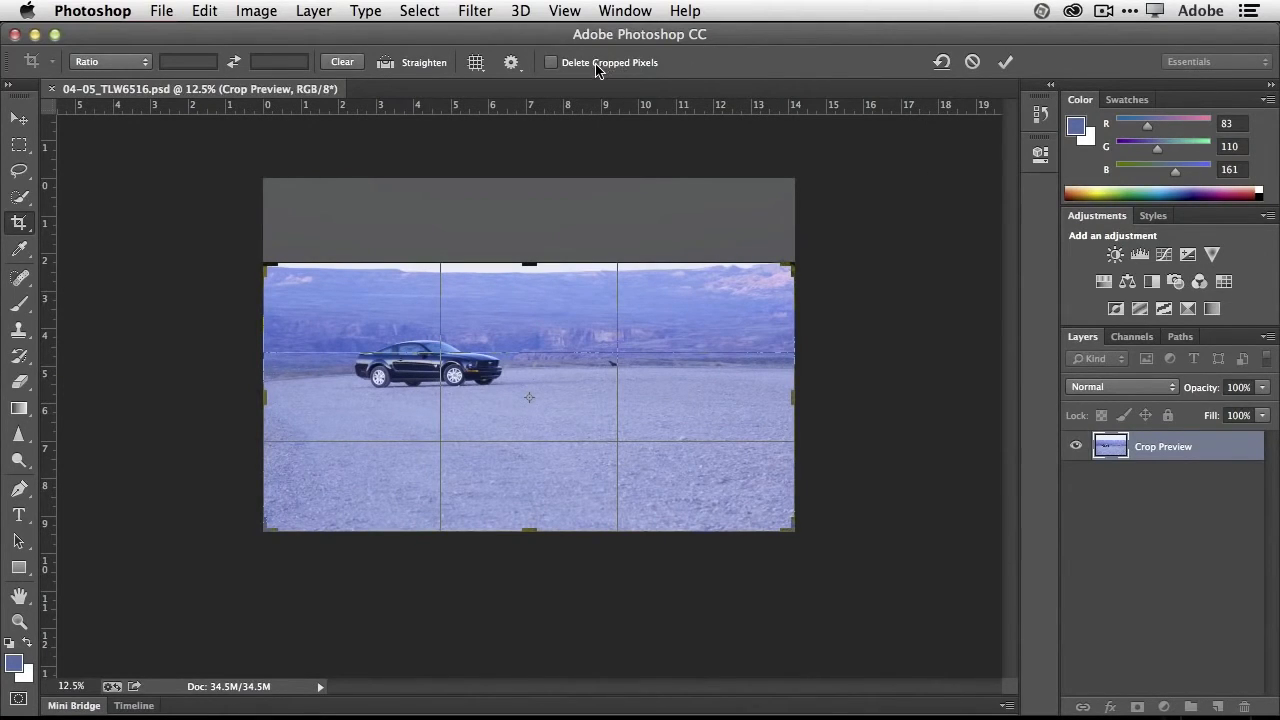
- Switch Delete Cropped Pixels on and back off, and apply the crop with the option off
key("alt+super+equal")
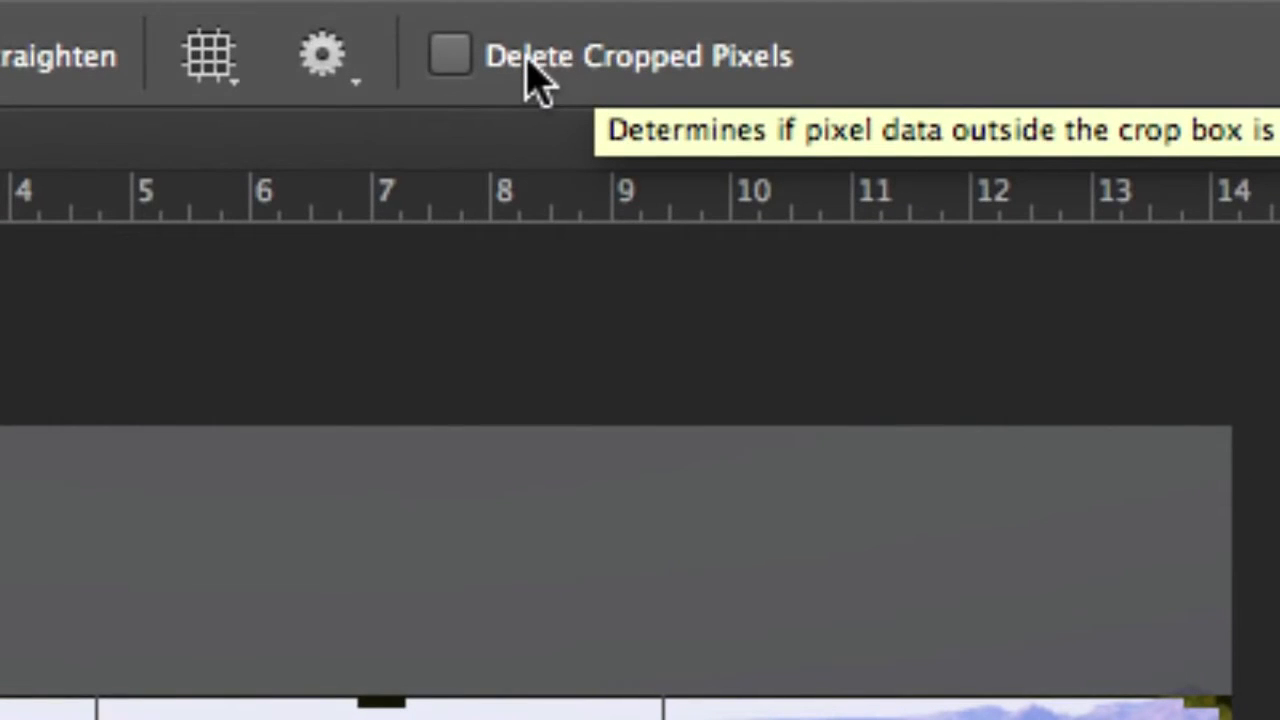
left_click(459, 64)
key("alt+super+minus")
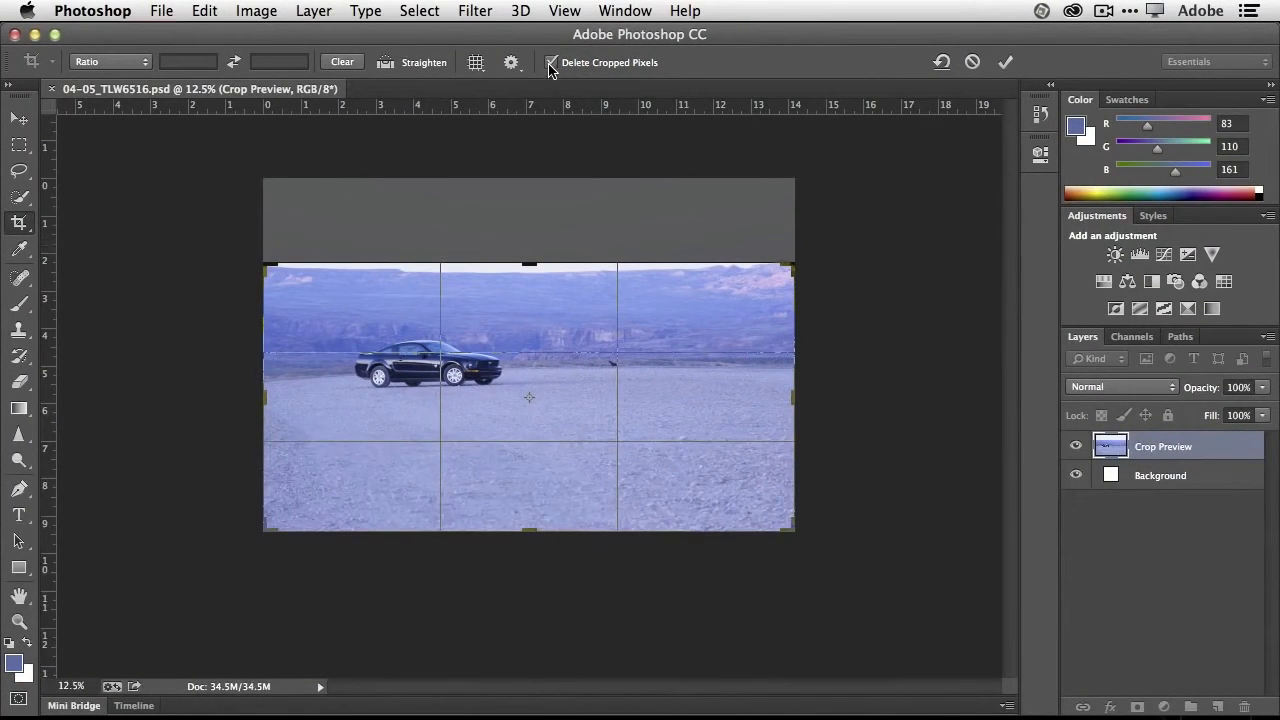
left_click(550, 63)
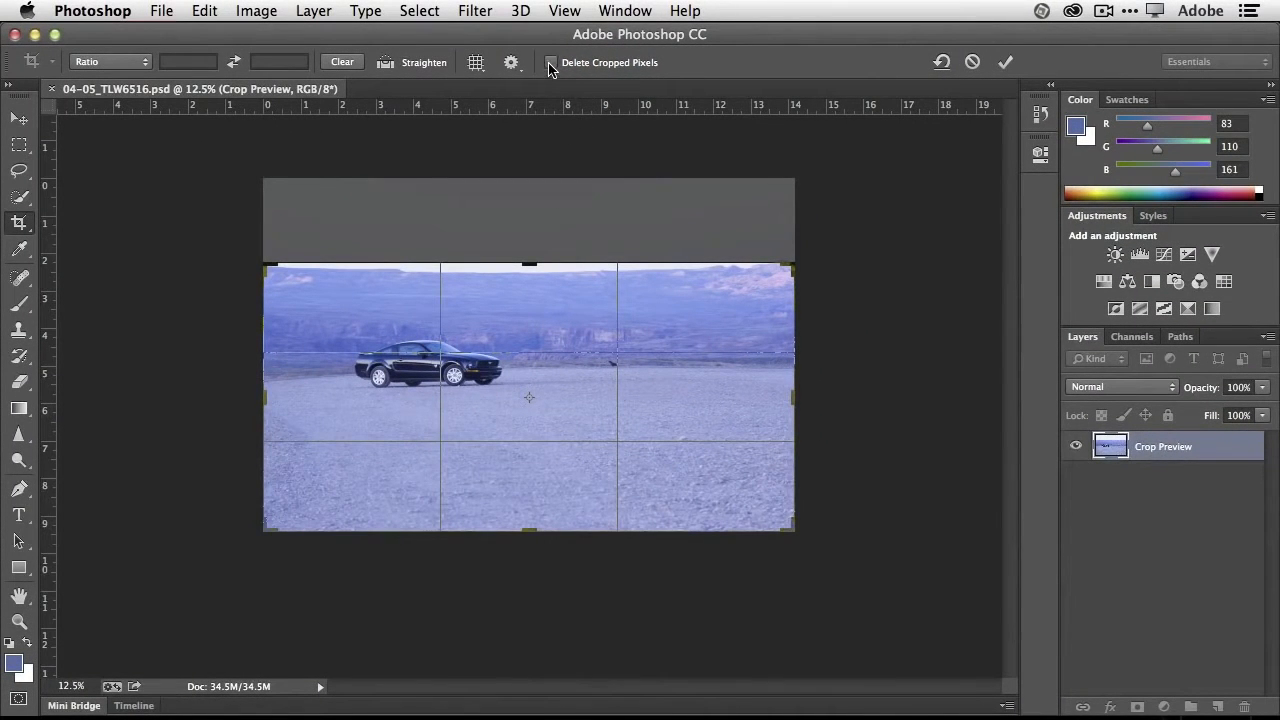
left_click(1003, 64)
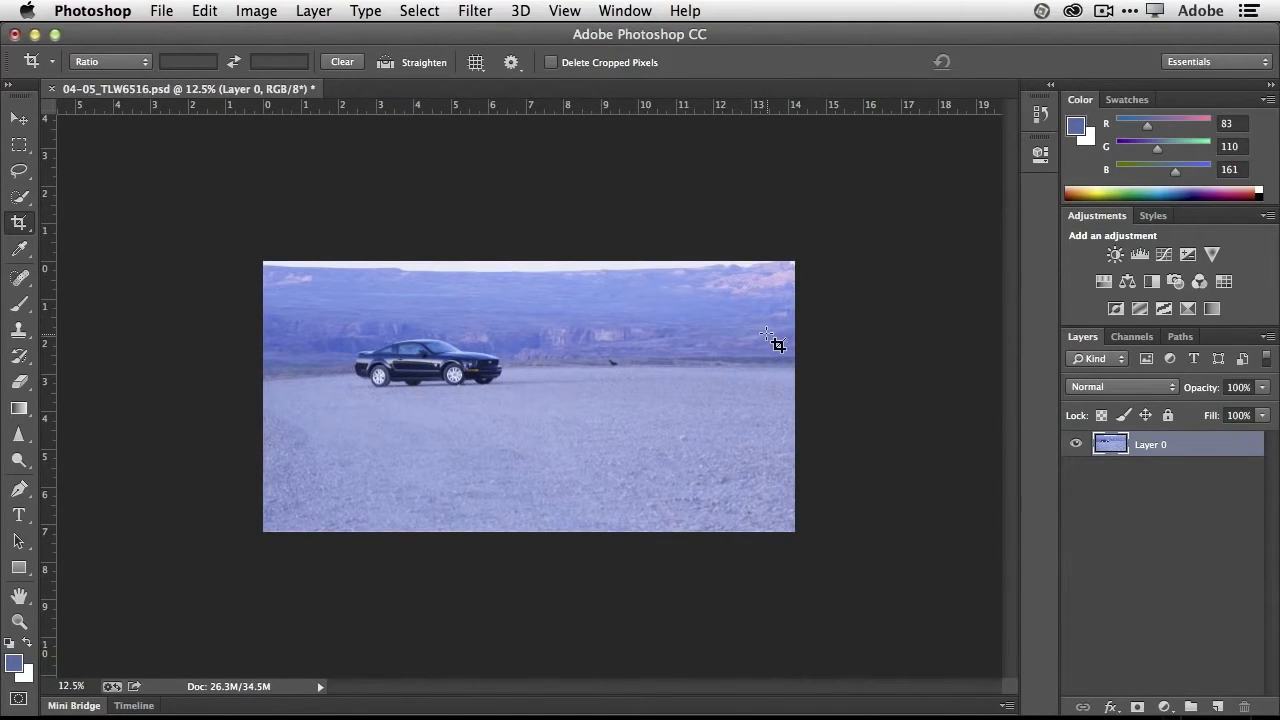
- Extend the crop frame upward to bring back the hidden sky, and recrop the photo to just above the mesa
left_click(19, 222)
left_click_drag(530, 264, 529, 222)
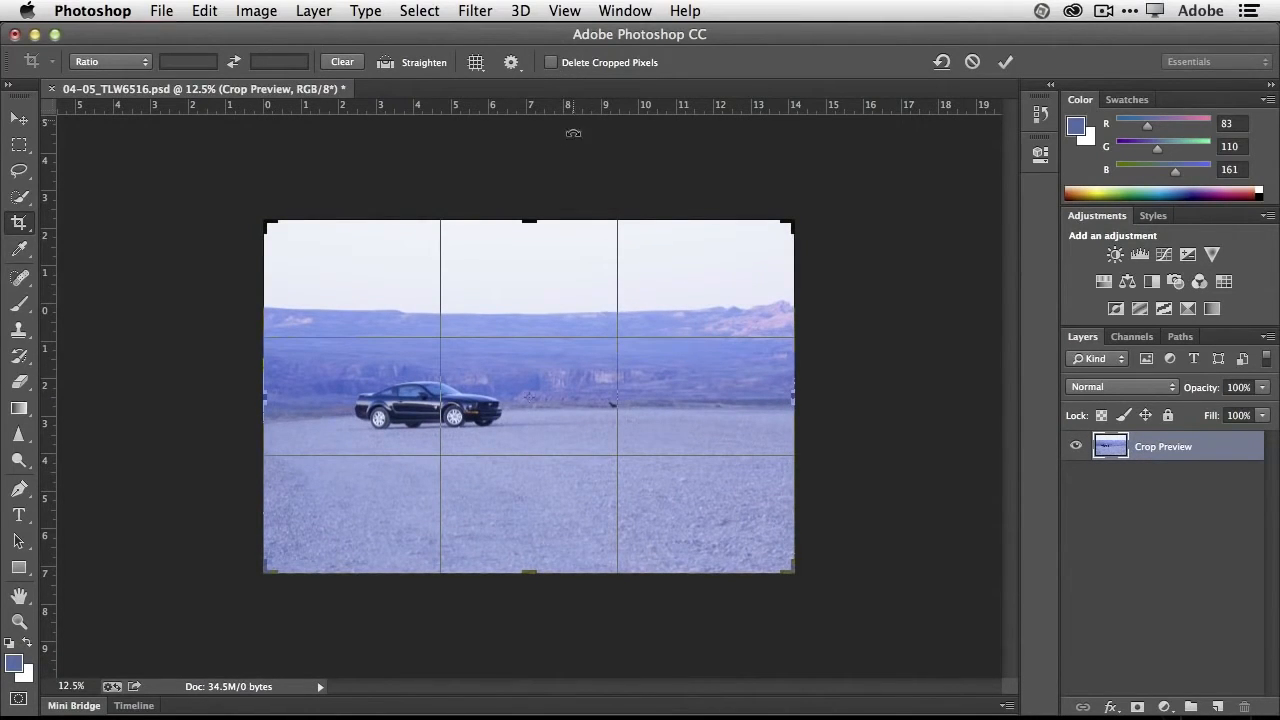
left_click_drag(528, 220, 528, 264)
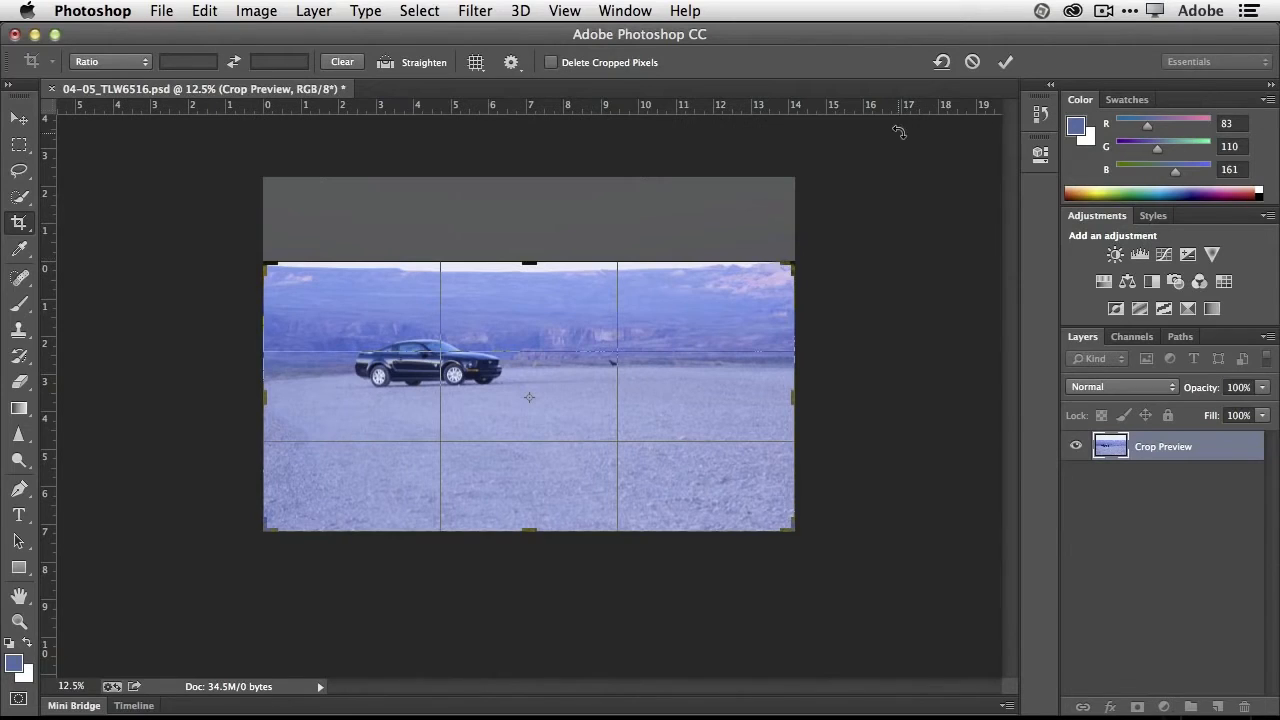
left_click(1008, 62)
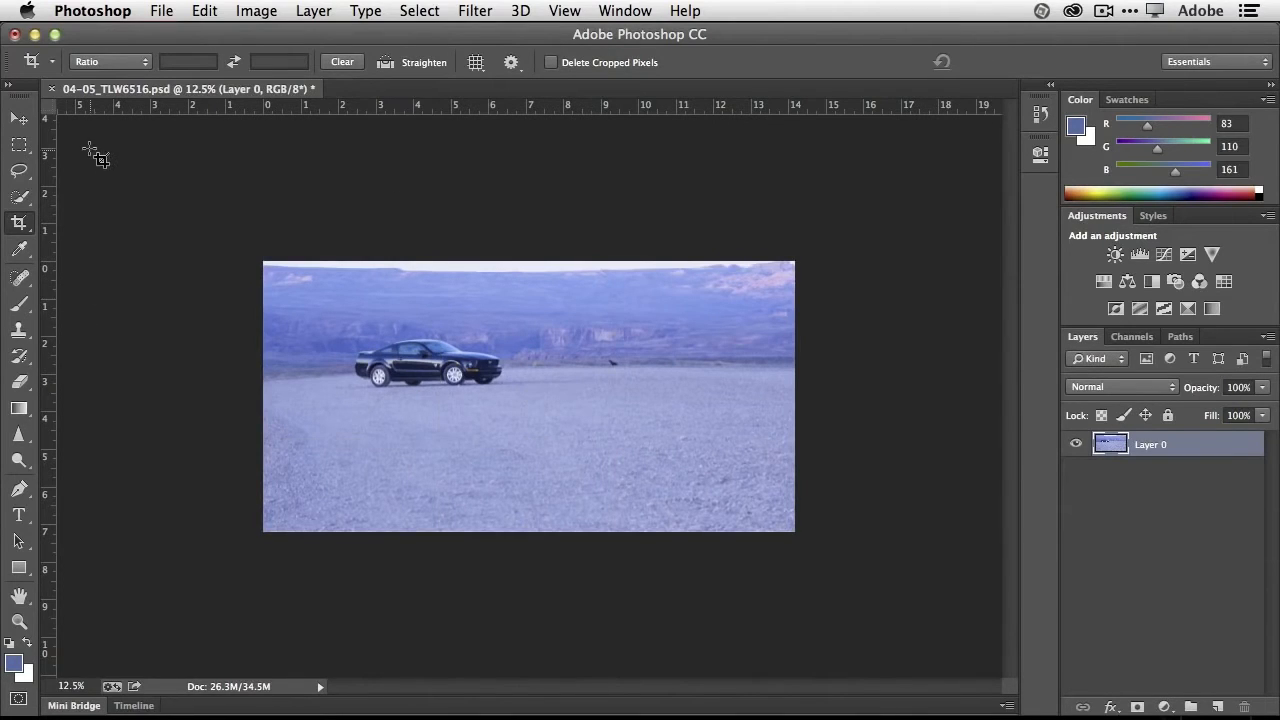
- Set the crop to 1 : 1 (Square) and shift the photo so the whole car sits inside the frame
left_click(127, 62)
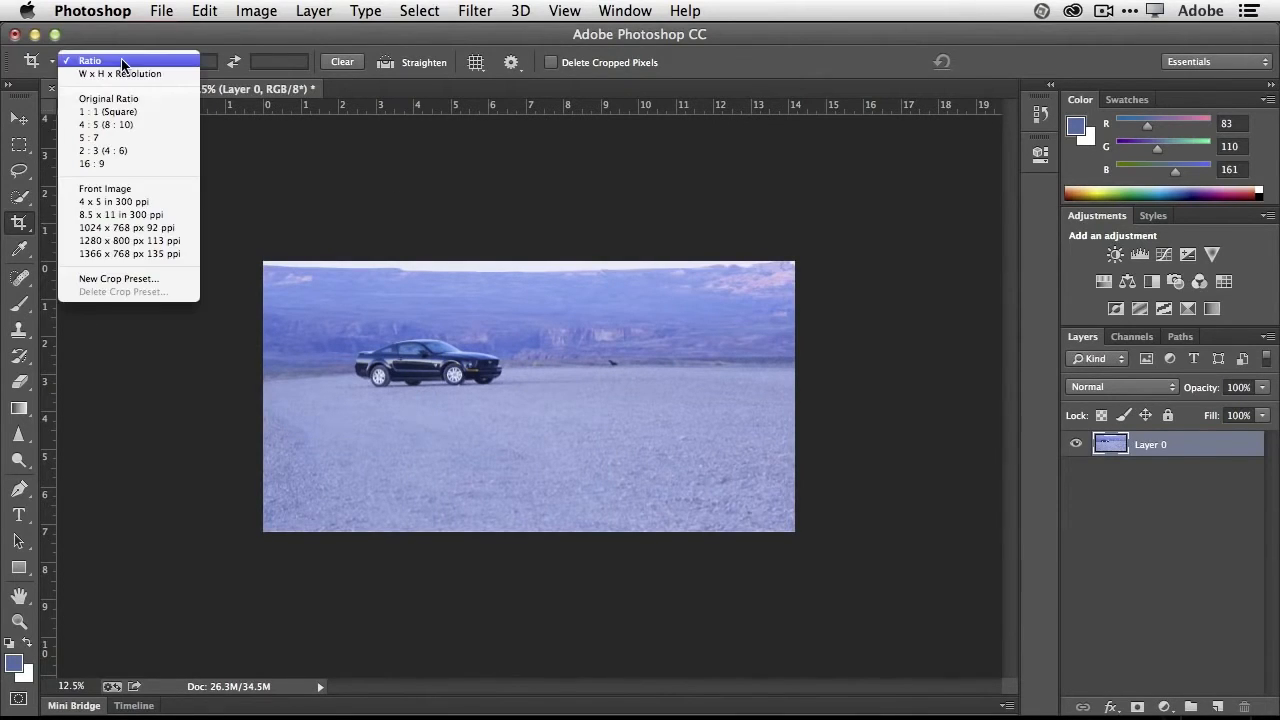
left_click(131, 112)
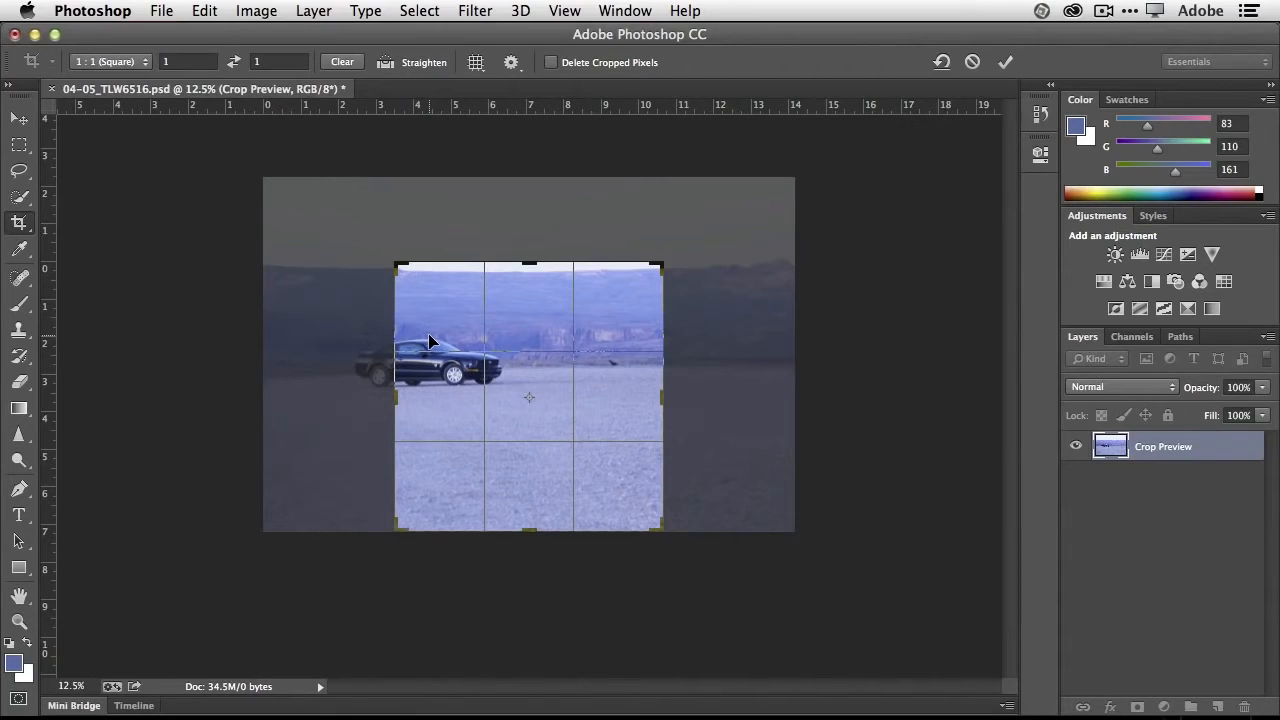
left_click_drag(428, 333, 480, 341)
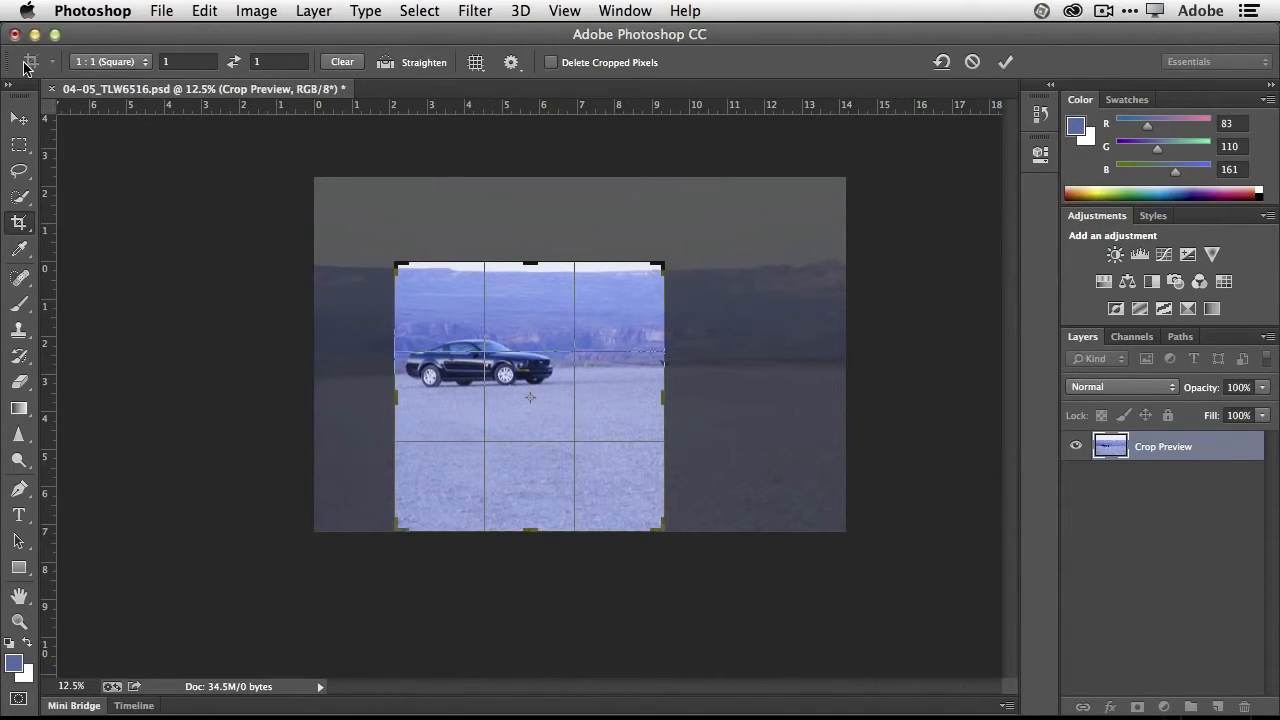
- Return the crop to Ratio with its values cleared, restore the full-width frame with the upper edge just above the mesa, and apply it
left_click(97, 63)
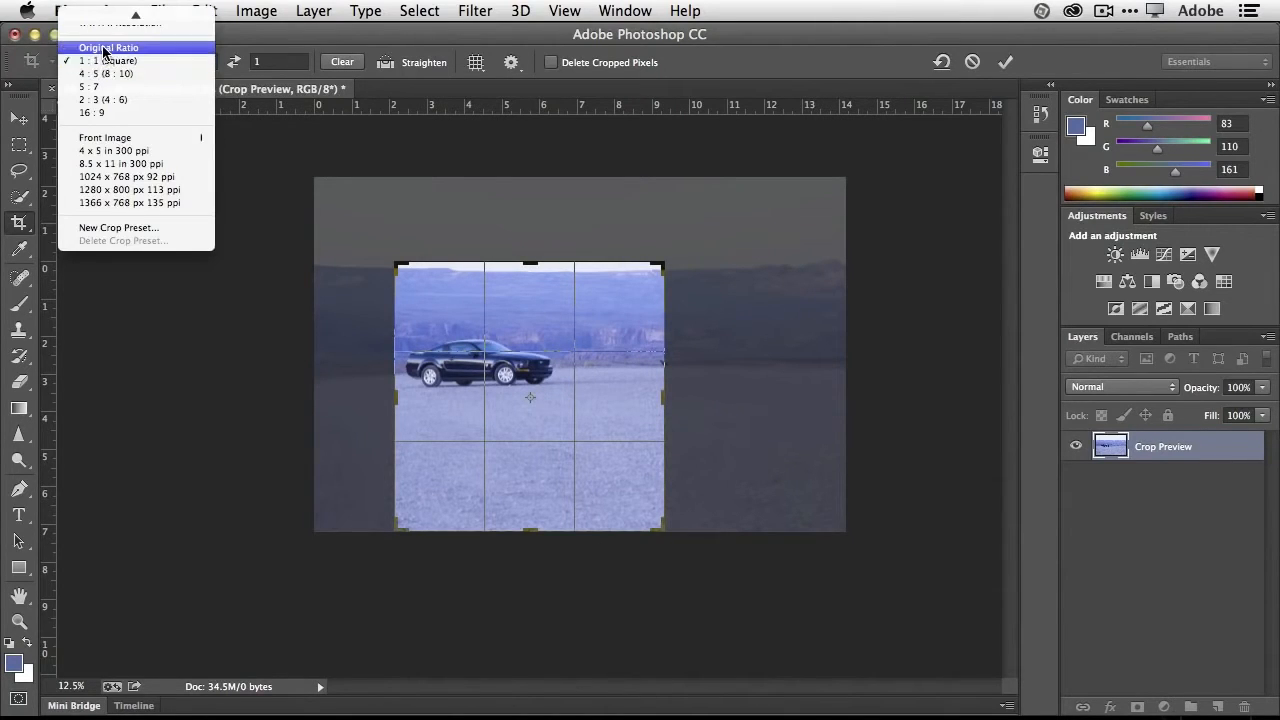
left_click(106, 17)
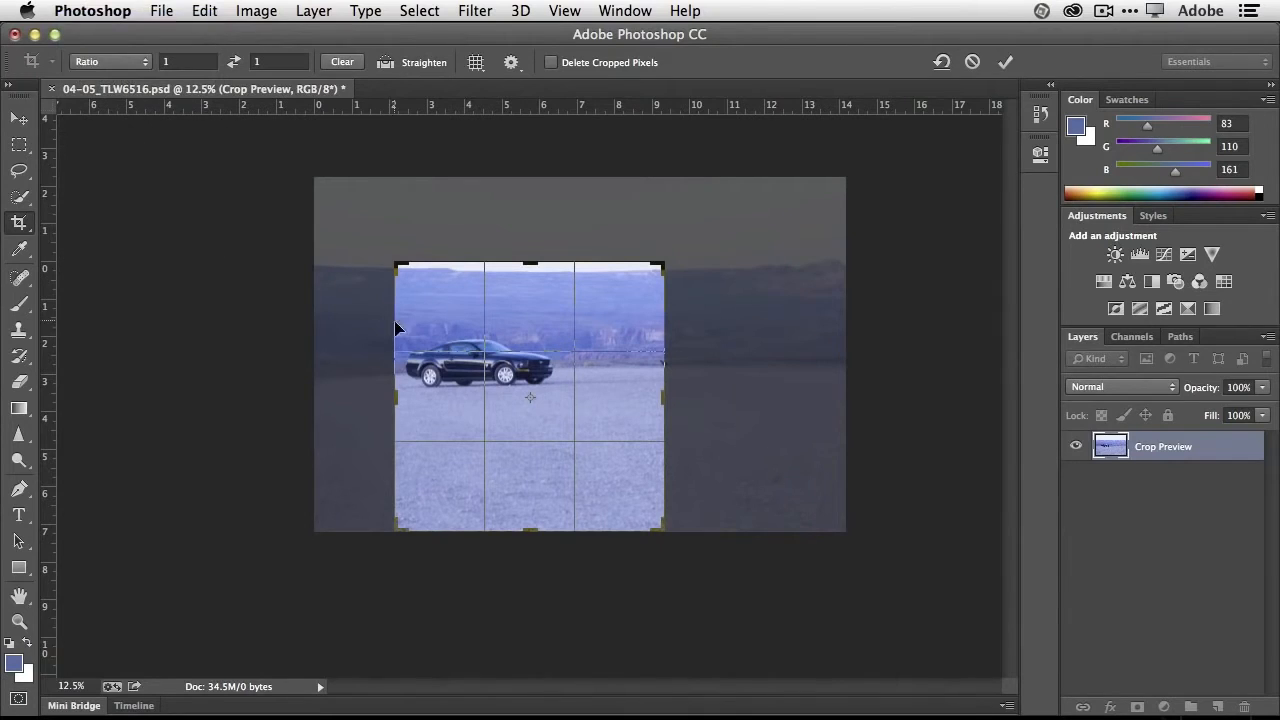
left_click_drag(396, 393, 356, 395)
left_click(342, 62)
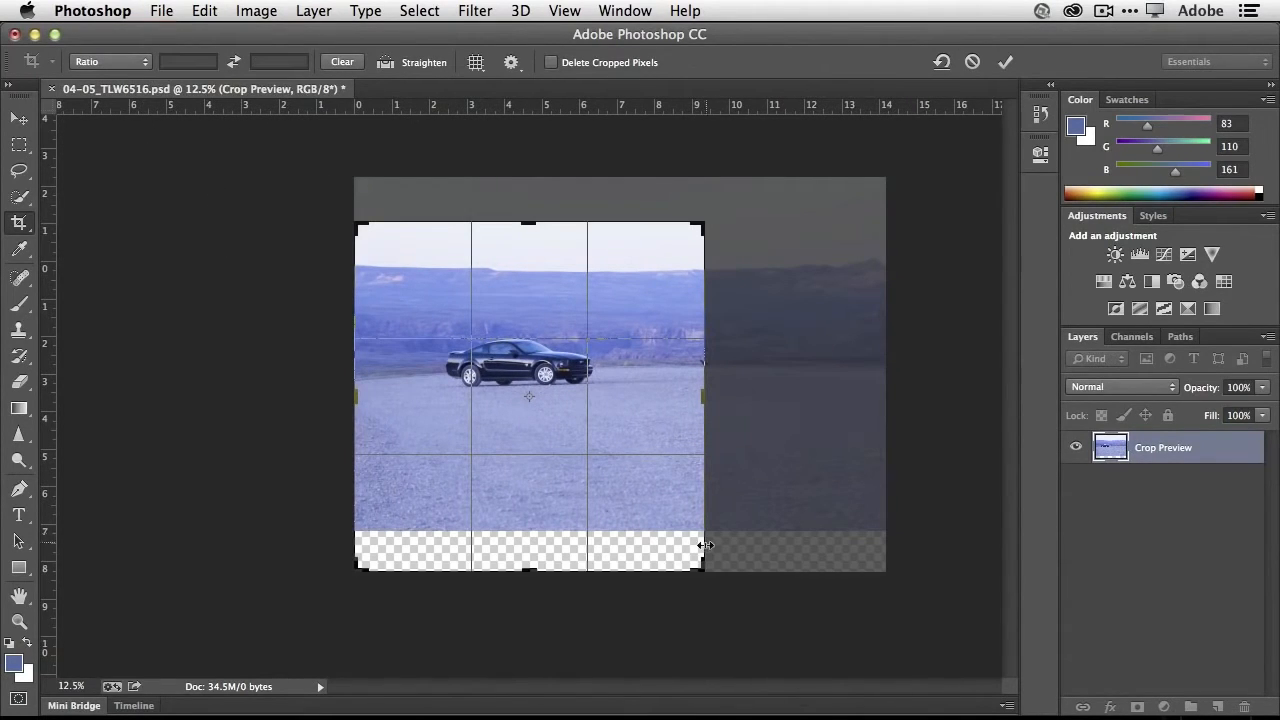
left_click_drag(695, 571, 787, 548)
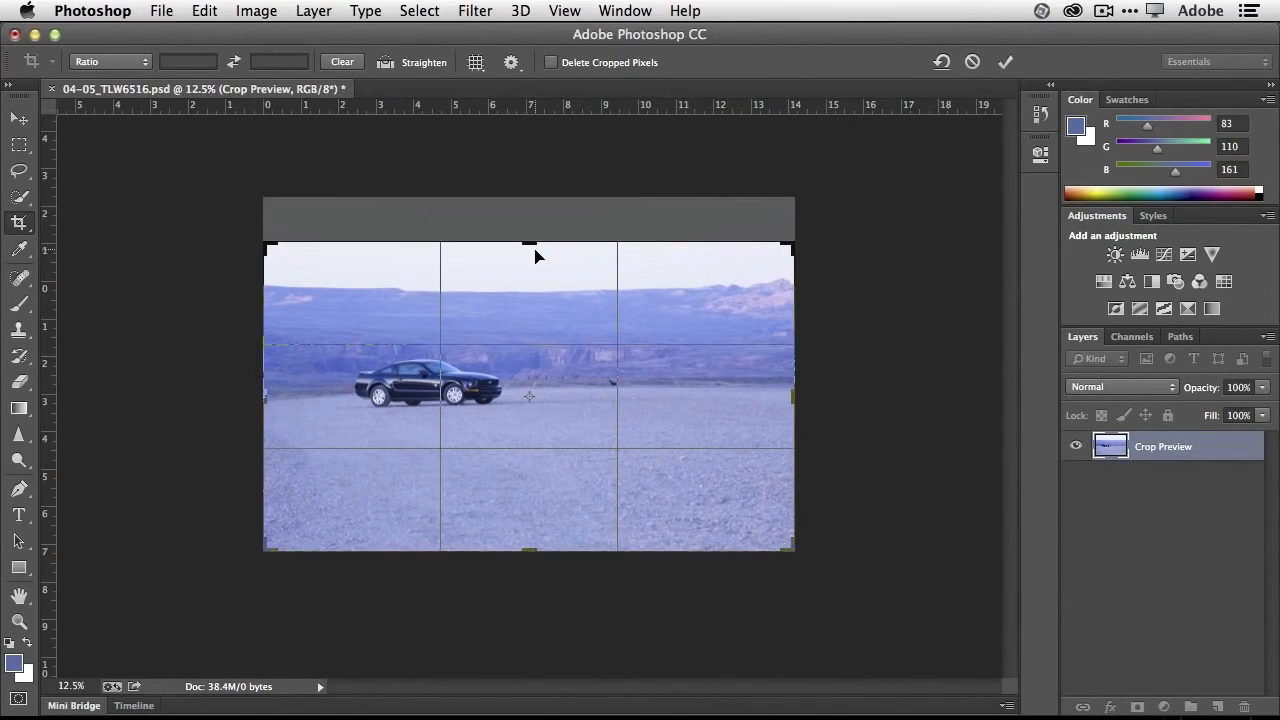
left_click_drag(535, 249, 530, 262)
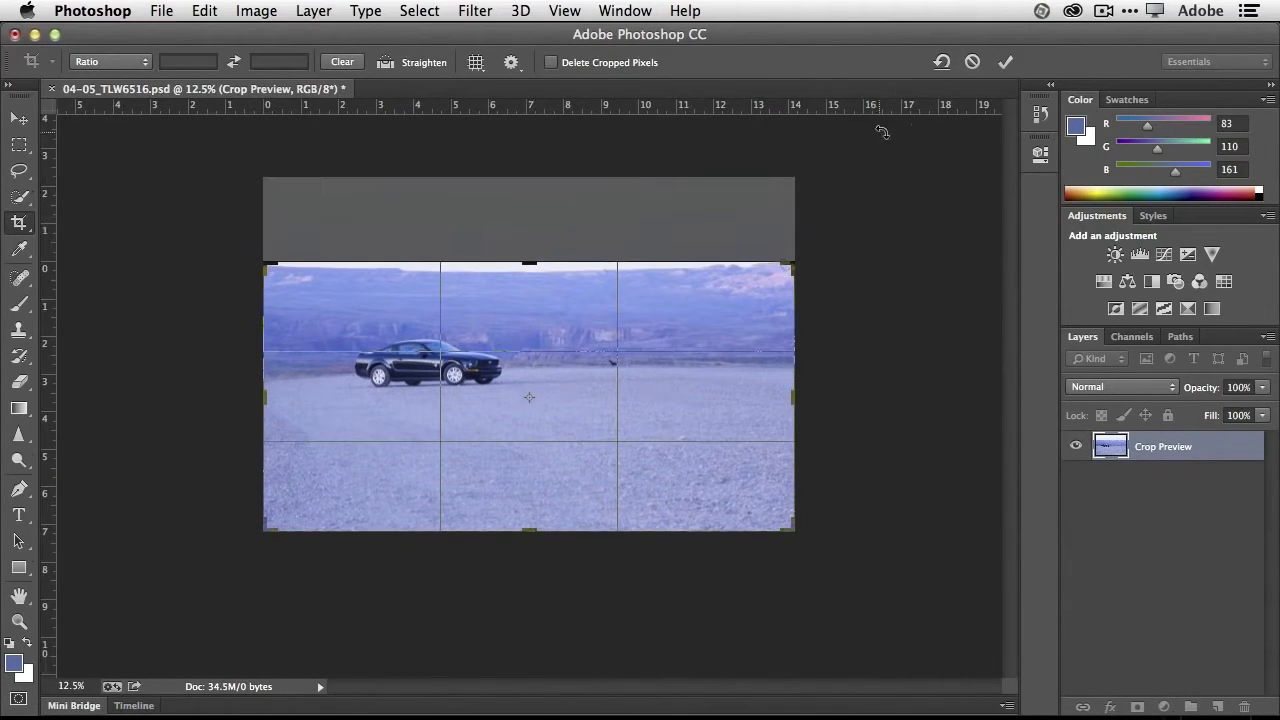
left_click(1002, 63)
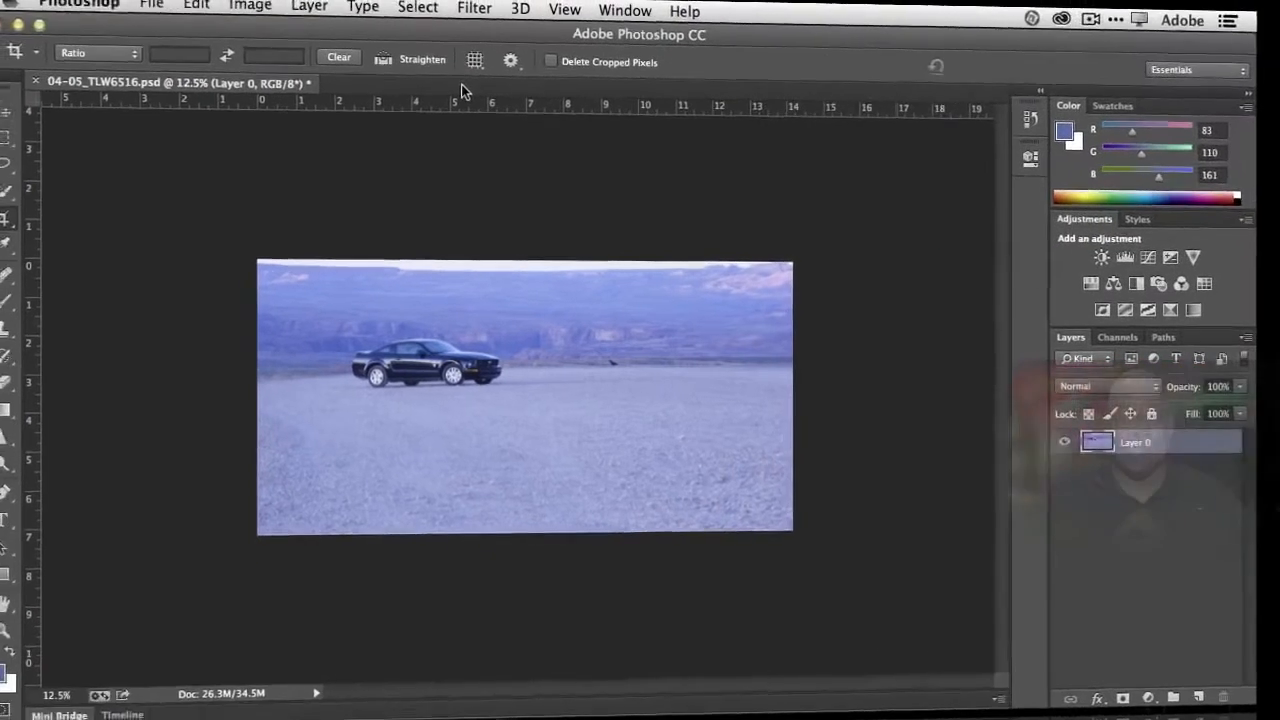
- Convert Layer 0 for Smart Filters and check its Smart Object badge
left_click(466, 11)
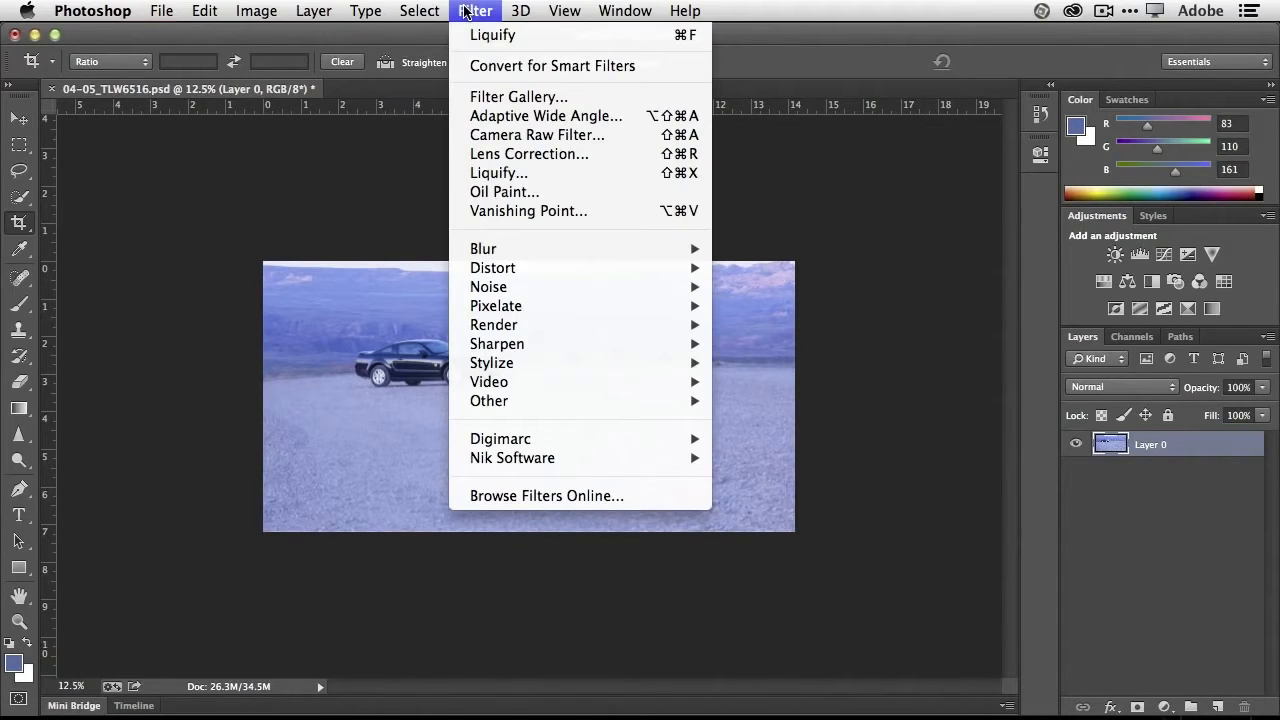
left_click(537, 66)
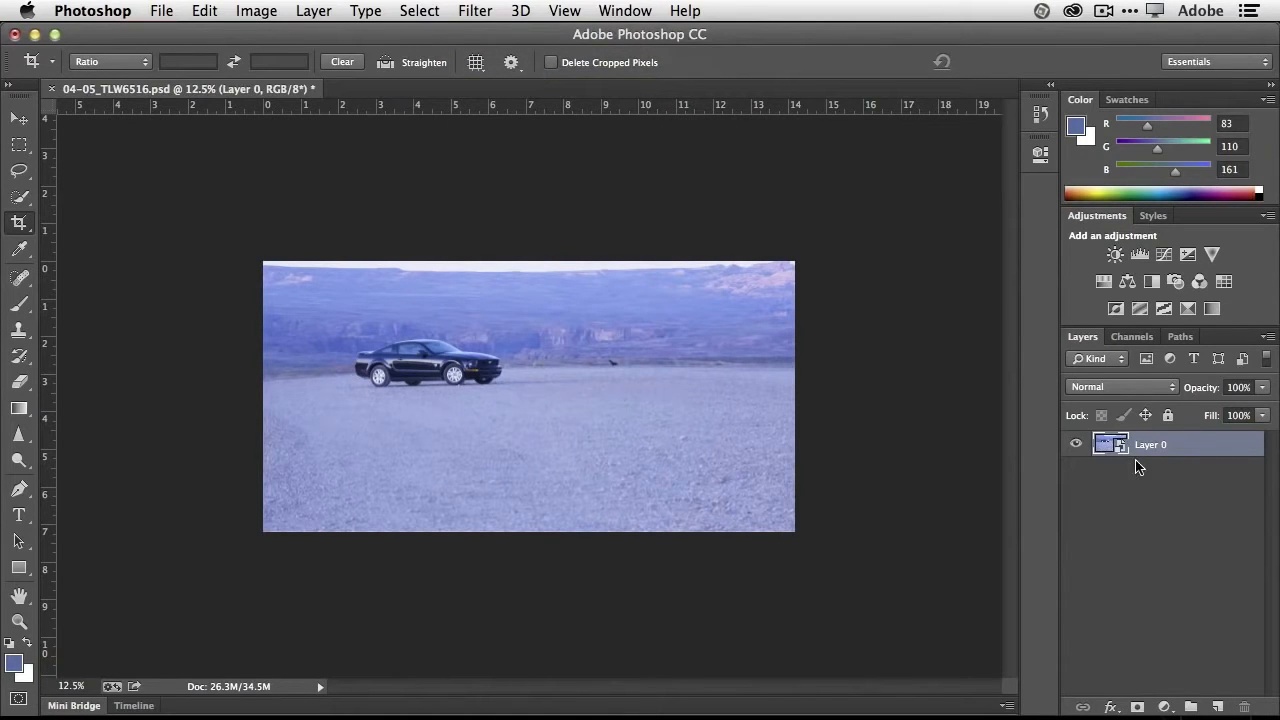
key("alt+super+equal")
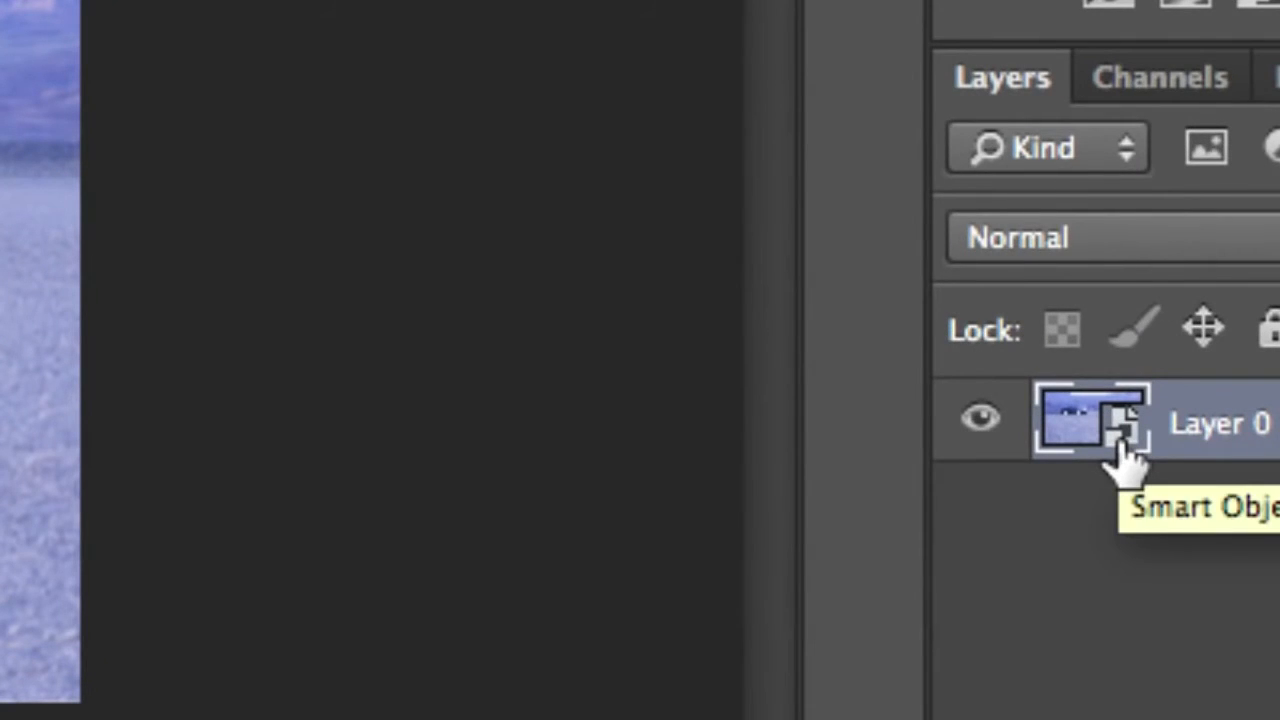
key("alt+super+minus")
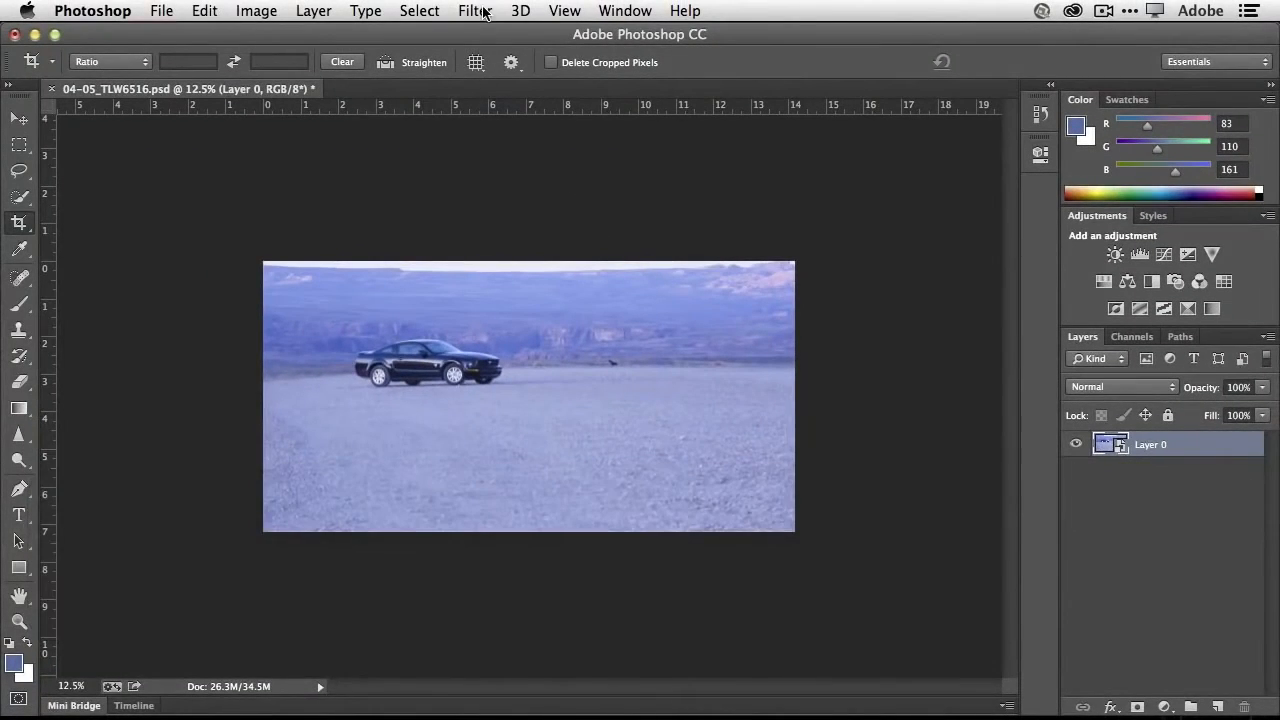
- Open the Camera Raw Filter on Layer 0 and correct the blue cast by sampling the white balance from the car at the windshield's base
left_click(484, 12)
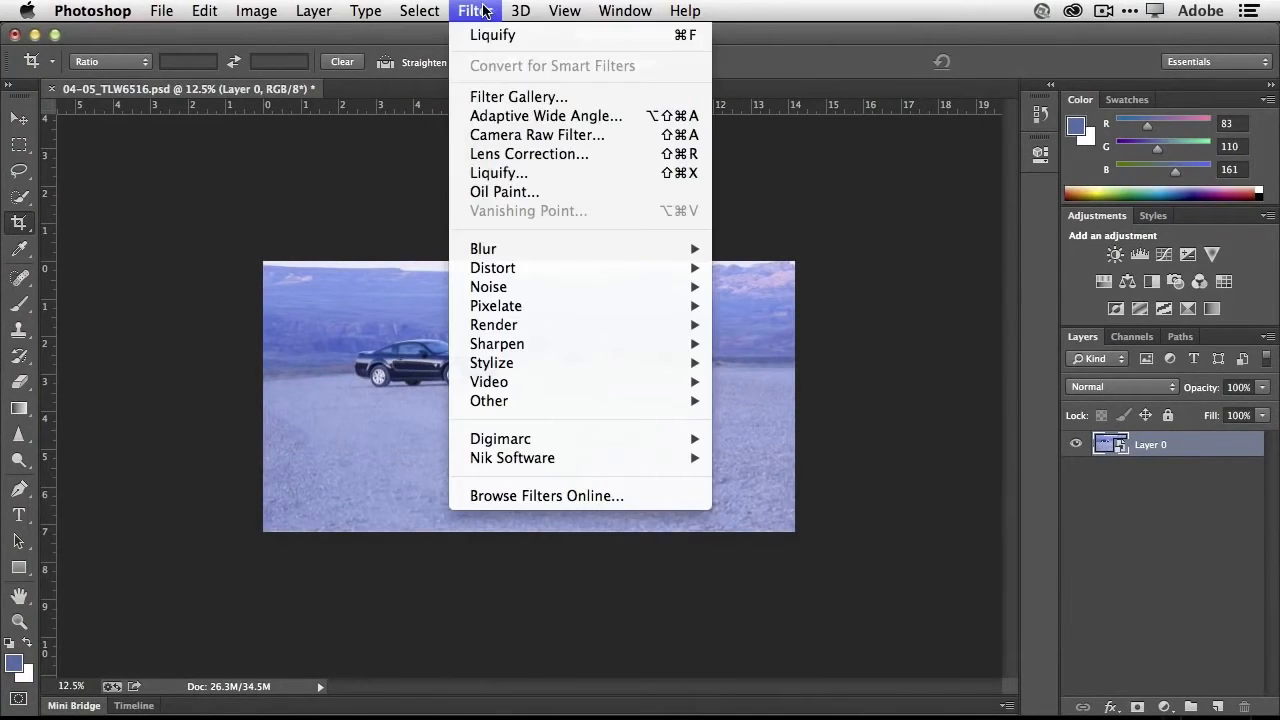
left_click(586, 145)
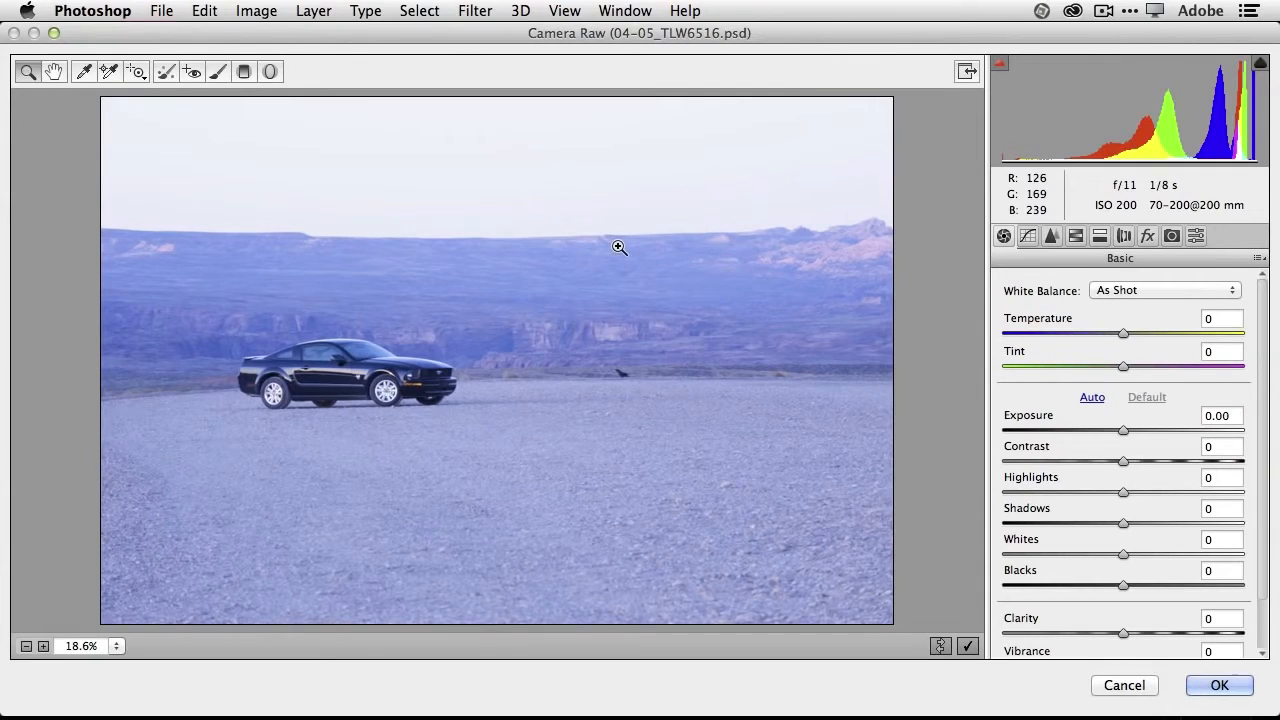
left_click(85, 71)
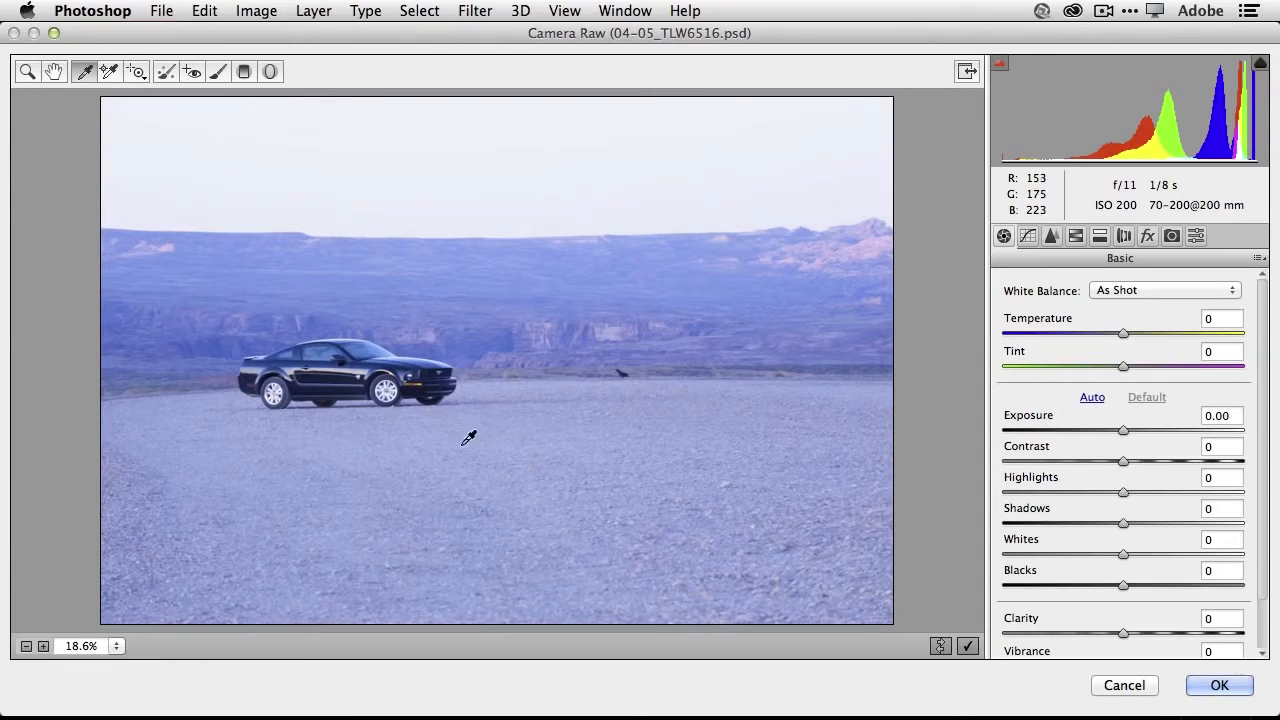
left_click(377, 356)
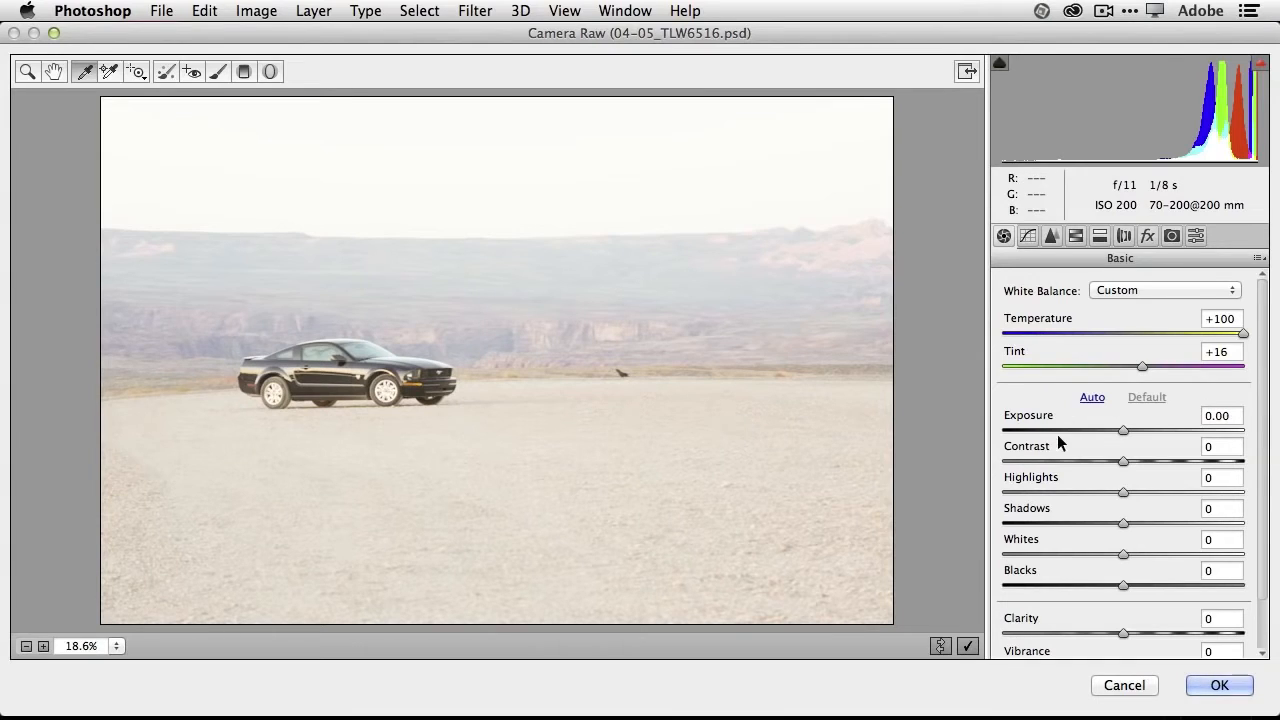
- Set Exposure to -1.15, Blacks to -100 and Contrast to +23 in the Camera Raw Basic adjustments
left_click_drag(1121, 432, 1095, 431)
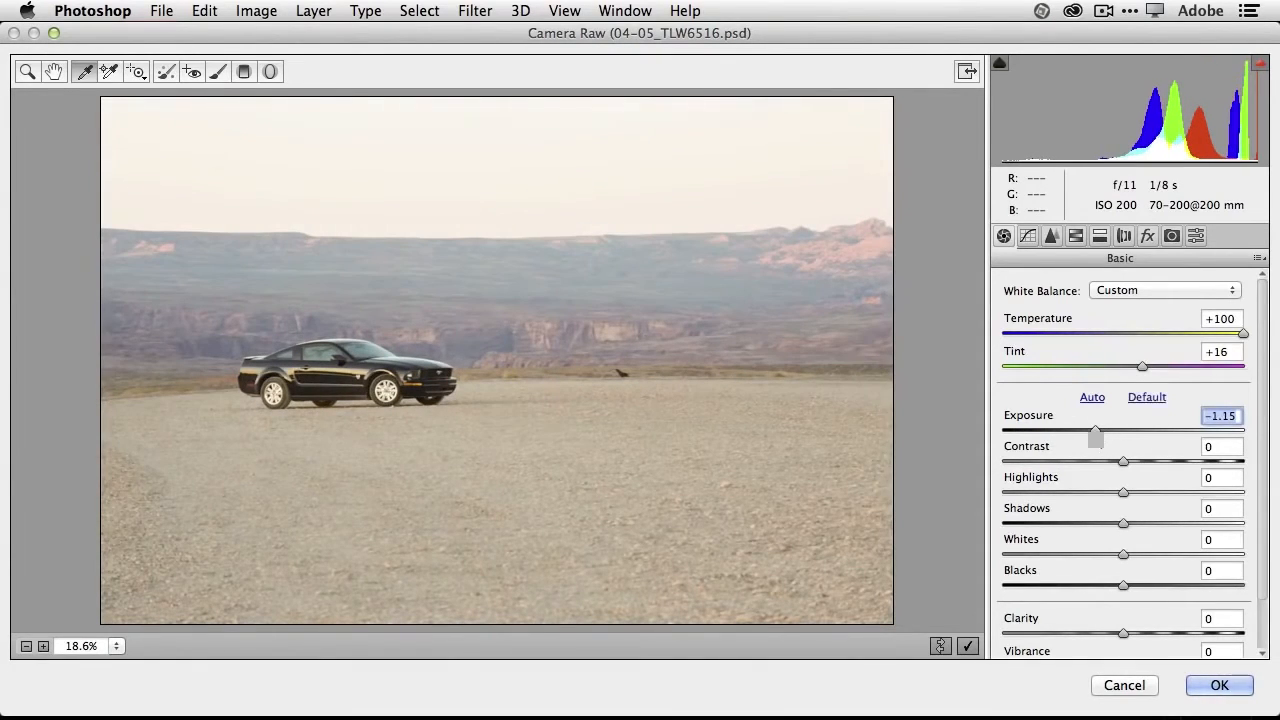
left_click_drag(1121, 584, 989, 605)
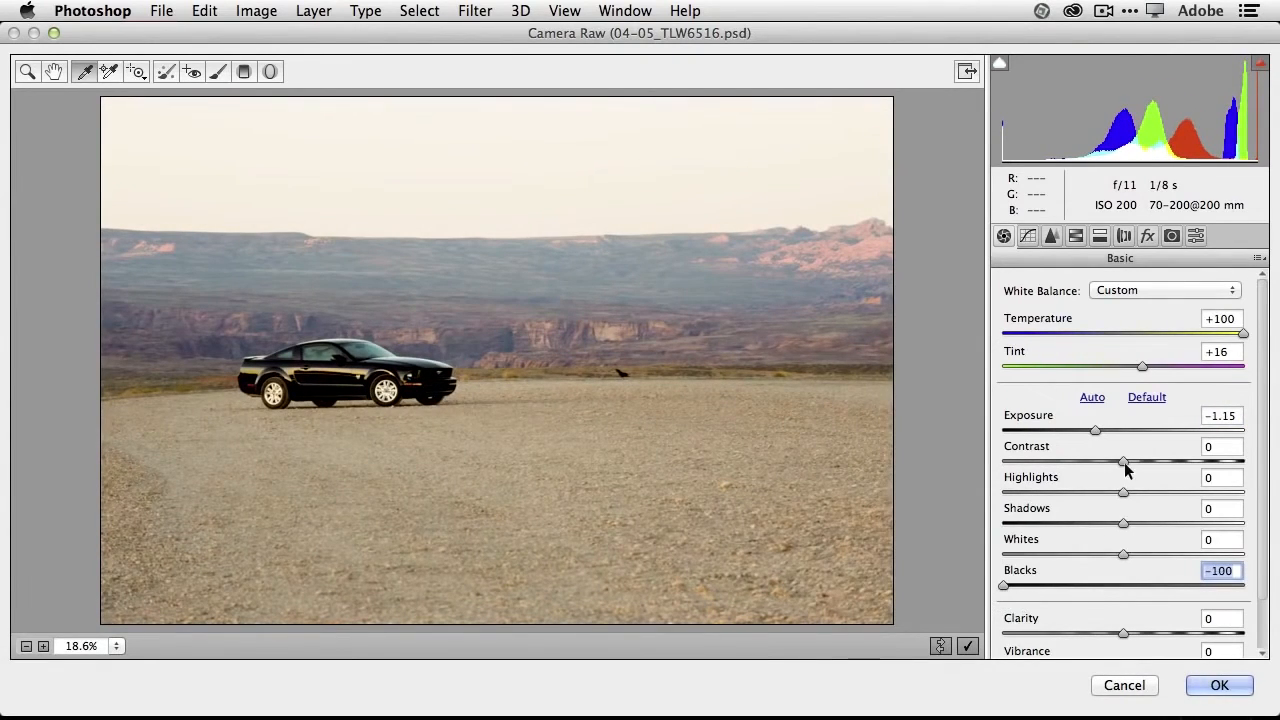
left_click_drag(1123, 462, 1152, 462)
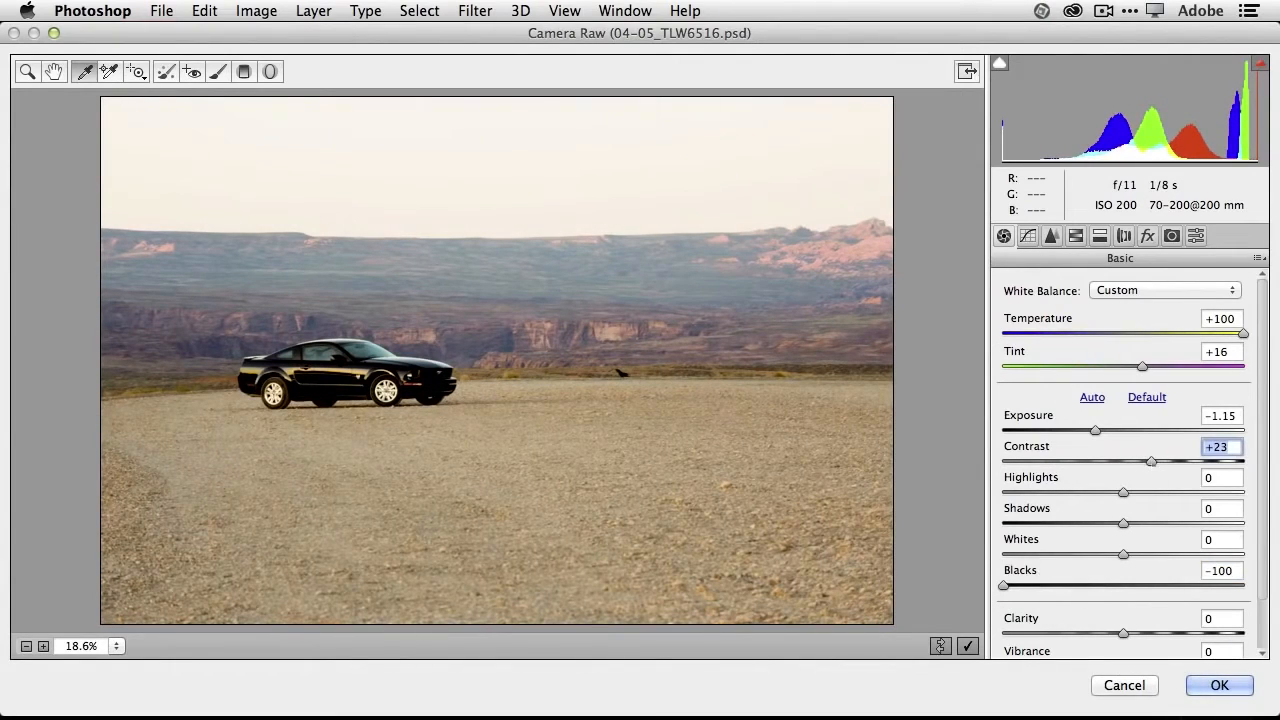
- Set Clarity to +14, Vibrance to +16 and Saturation to +14 for the car photo
scroll(1160, 566, "down", 3)
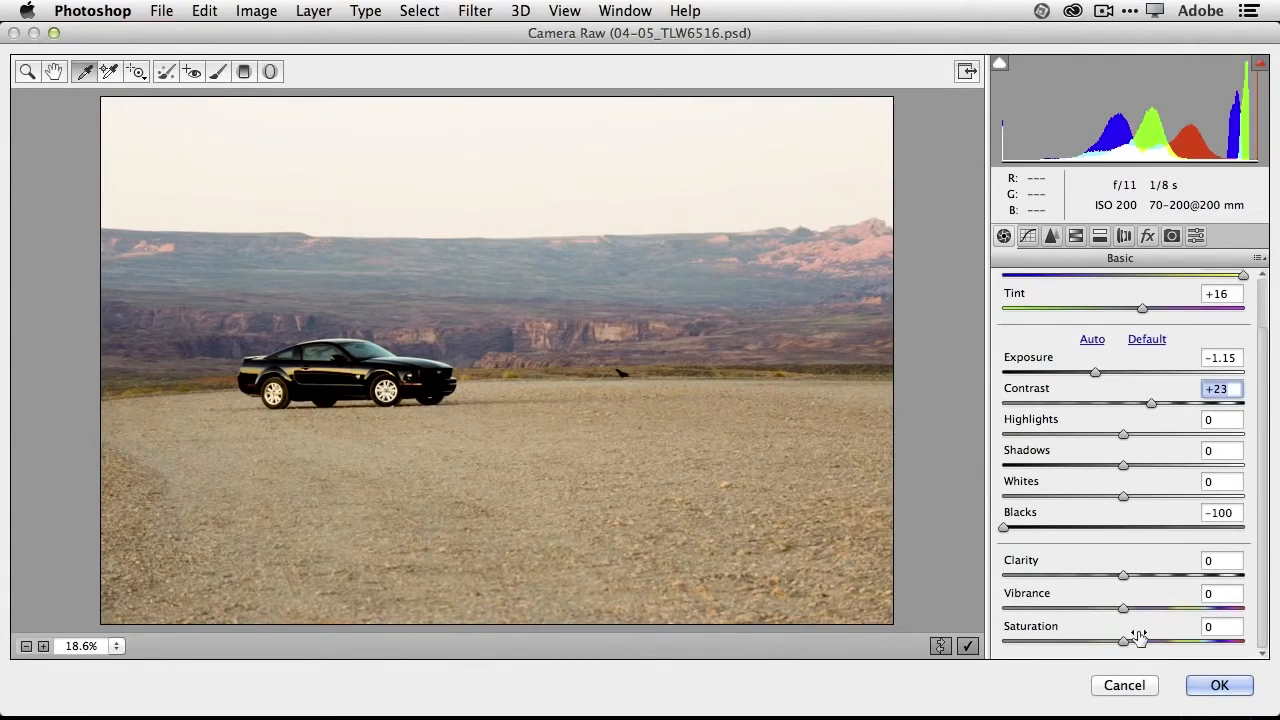
left_click_drag(1124, 641, 1141, 577)
left_click(1125, 578)
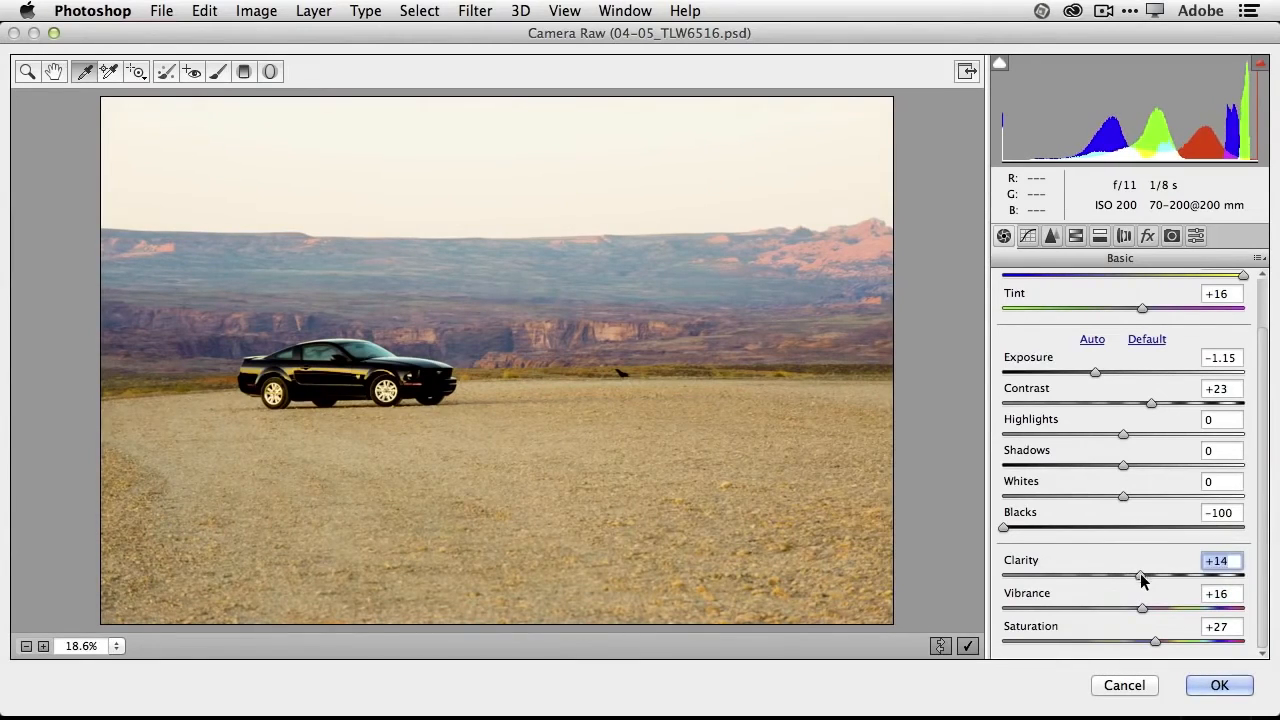
left_click_drag(1153, 642, 1141, 650)
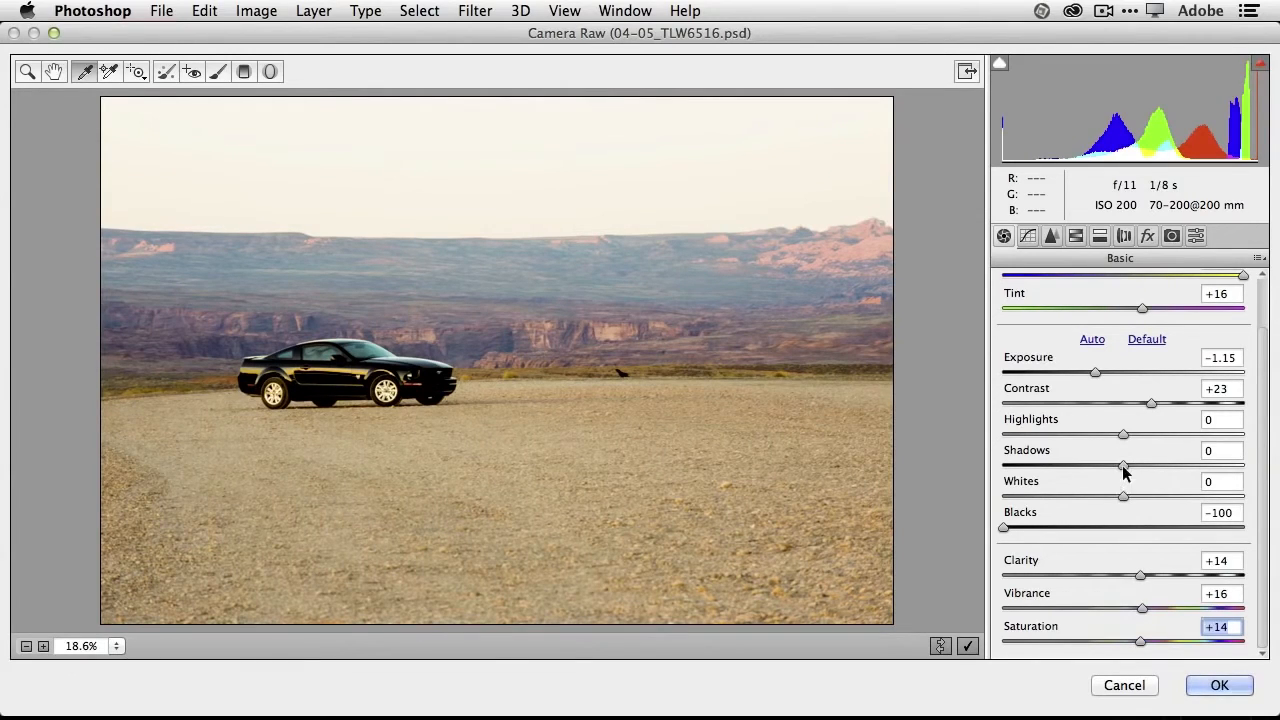
- Refine the tones with Shadows -78, Whites -21, Contrast +28 and Blacks -84, and apply the Camera Raw filter
left_click_drag(1121, 466, 1033, 478)
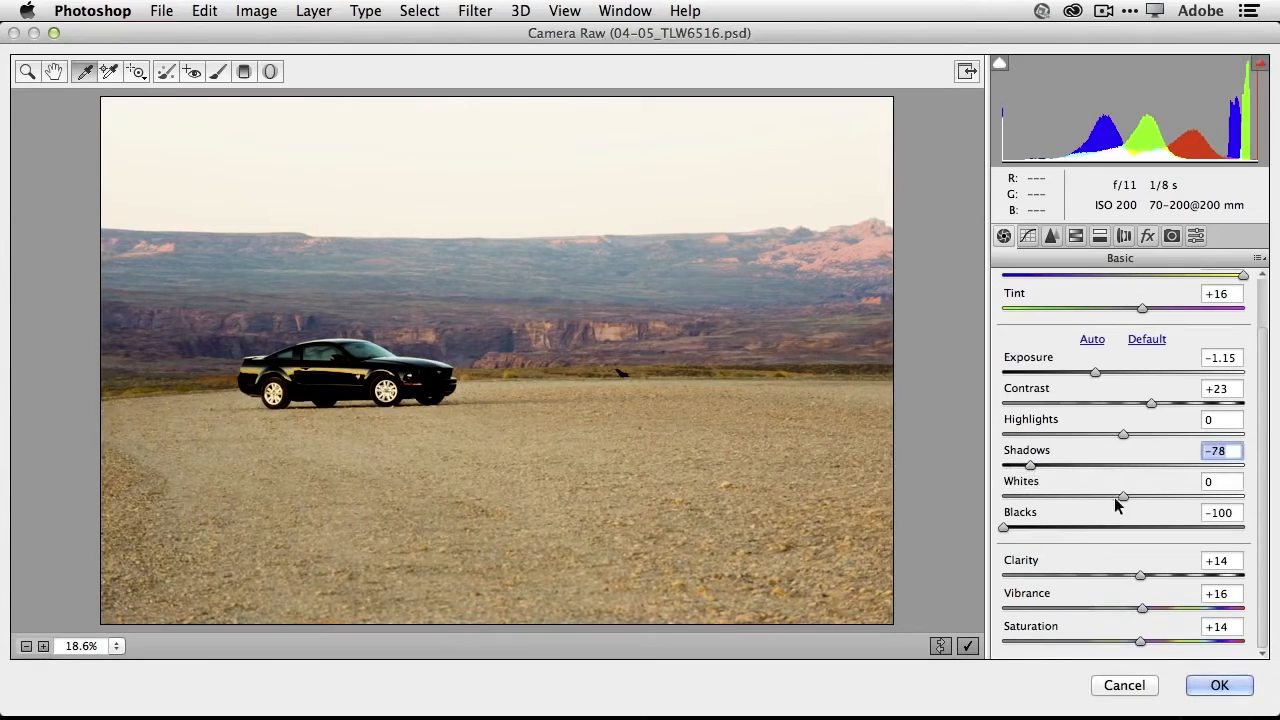
left_click_drag(1125, 497, 1097, 497)
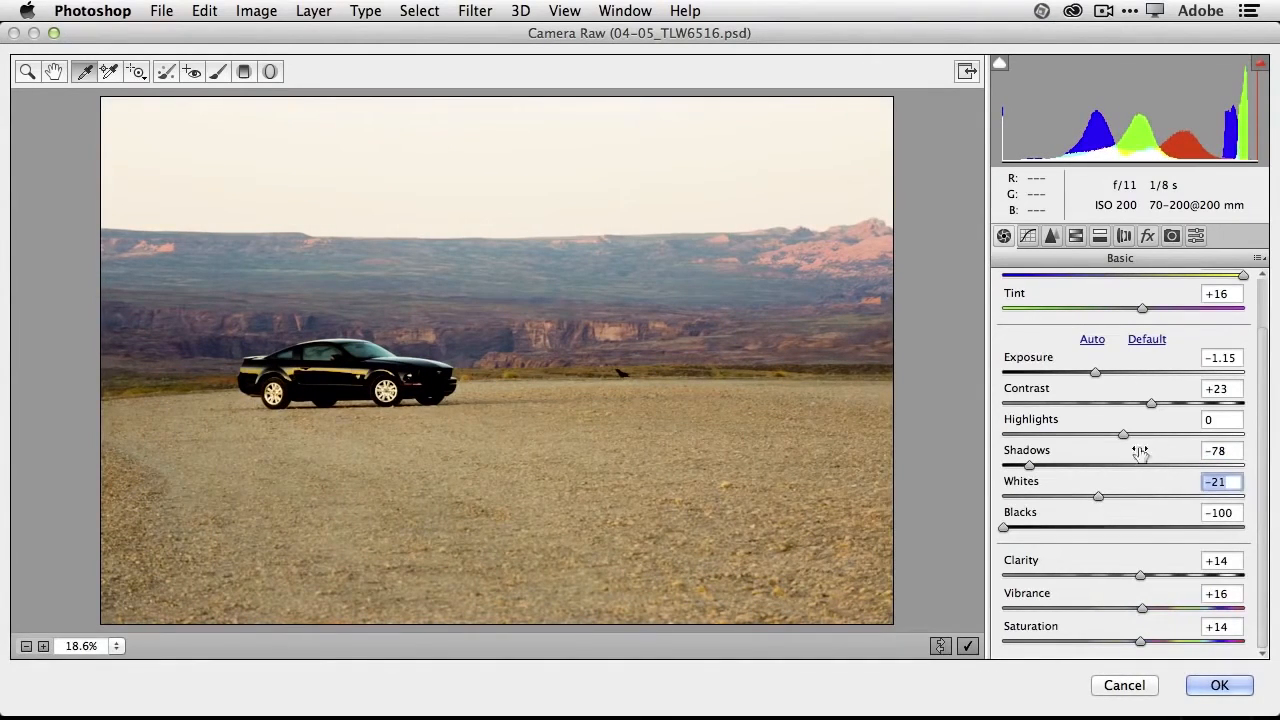
left_click_drag(1149, 401, 1156, 402)
left_click_drag(1091, 373, 1091, 373)
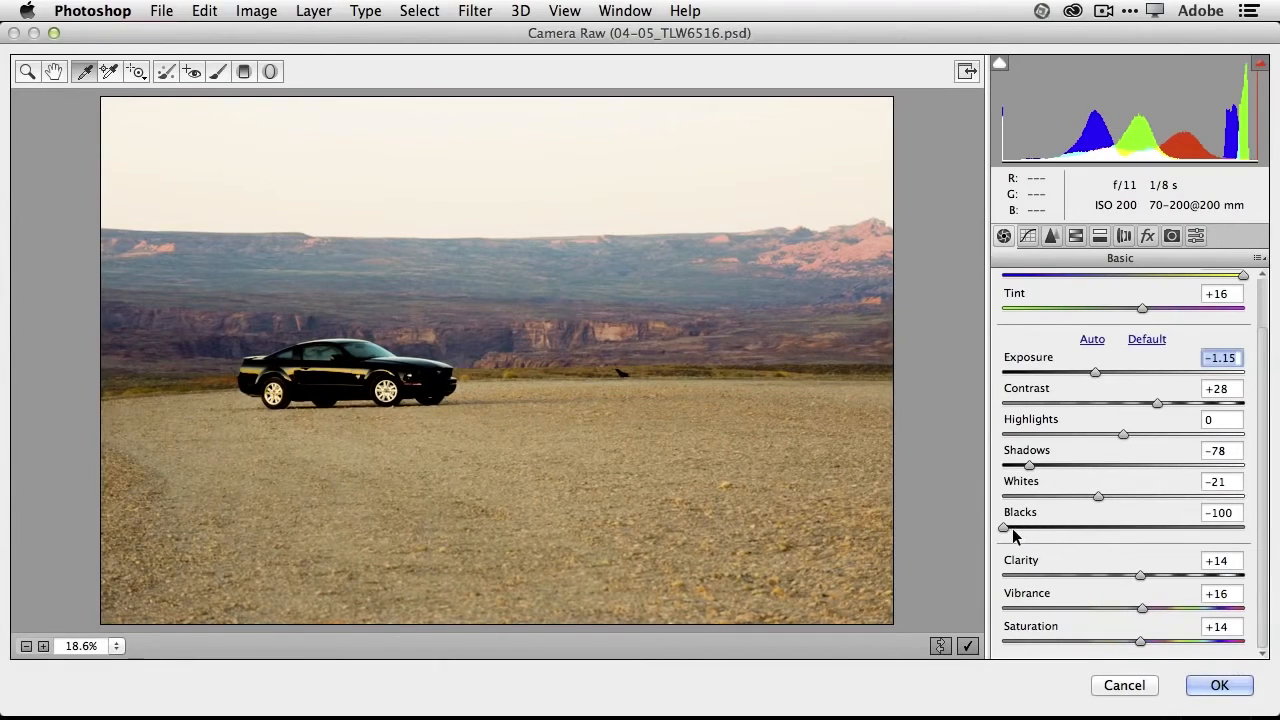
left_click_drag(1012, 528, 1028, 536)
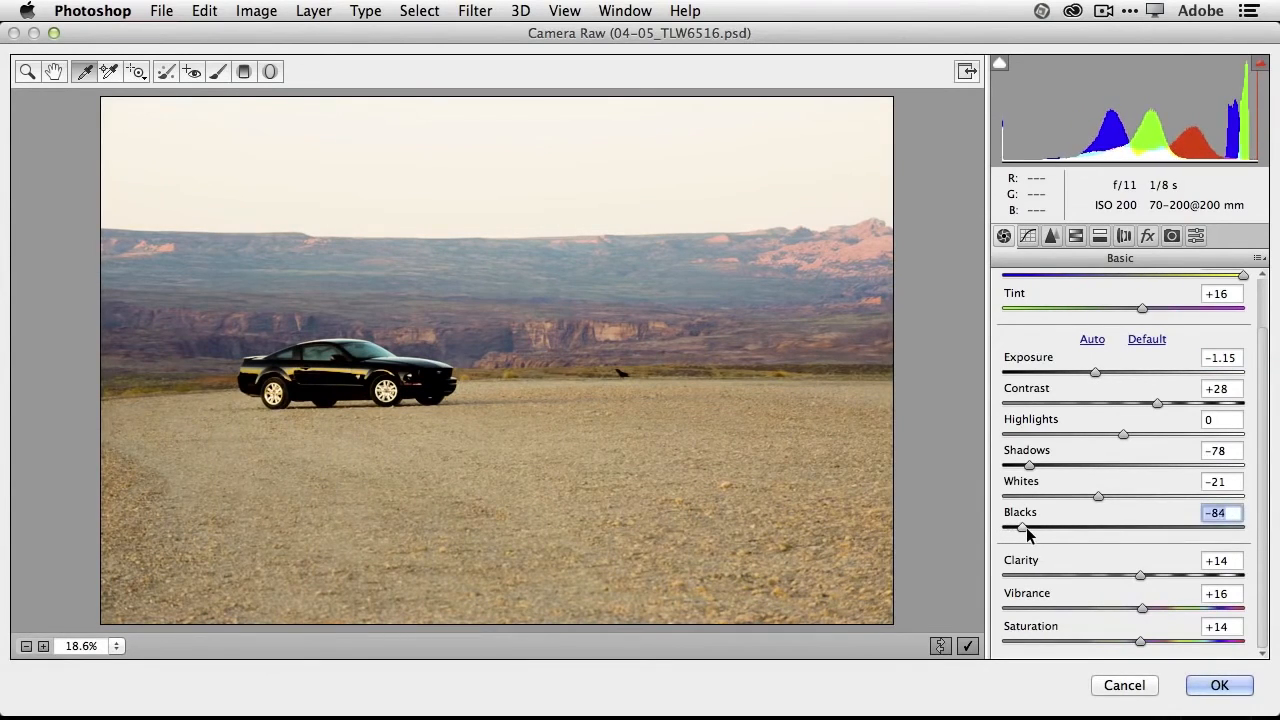
left_click(1210, 686)
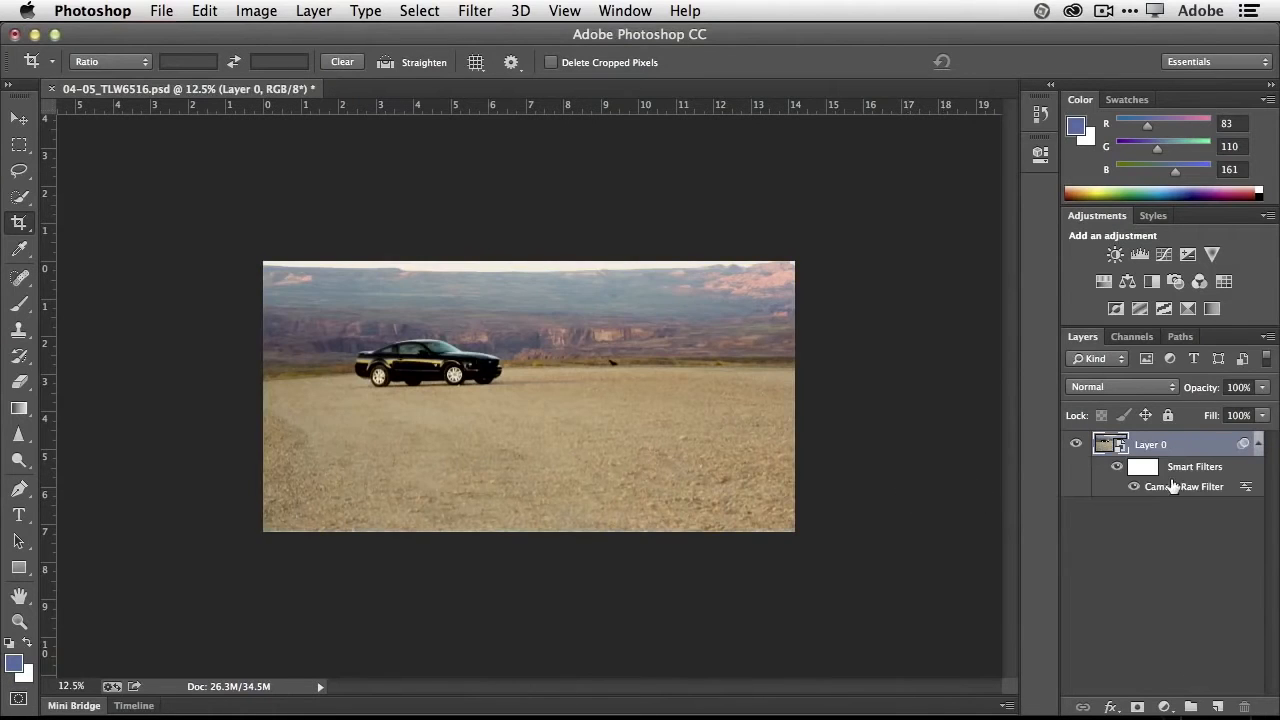
- Toggle the visibility of Layer 0 and its smart filters to compare the photo before and after the correction
left_click(1076, 446)
left_click(1076, 446)
left_click(1117, 466)
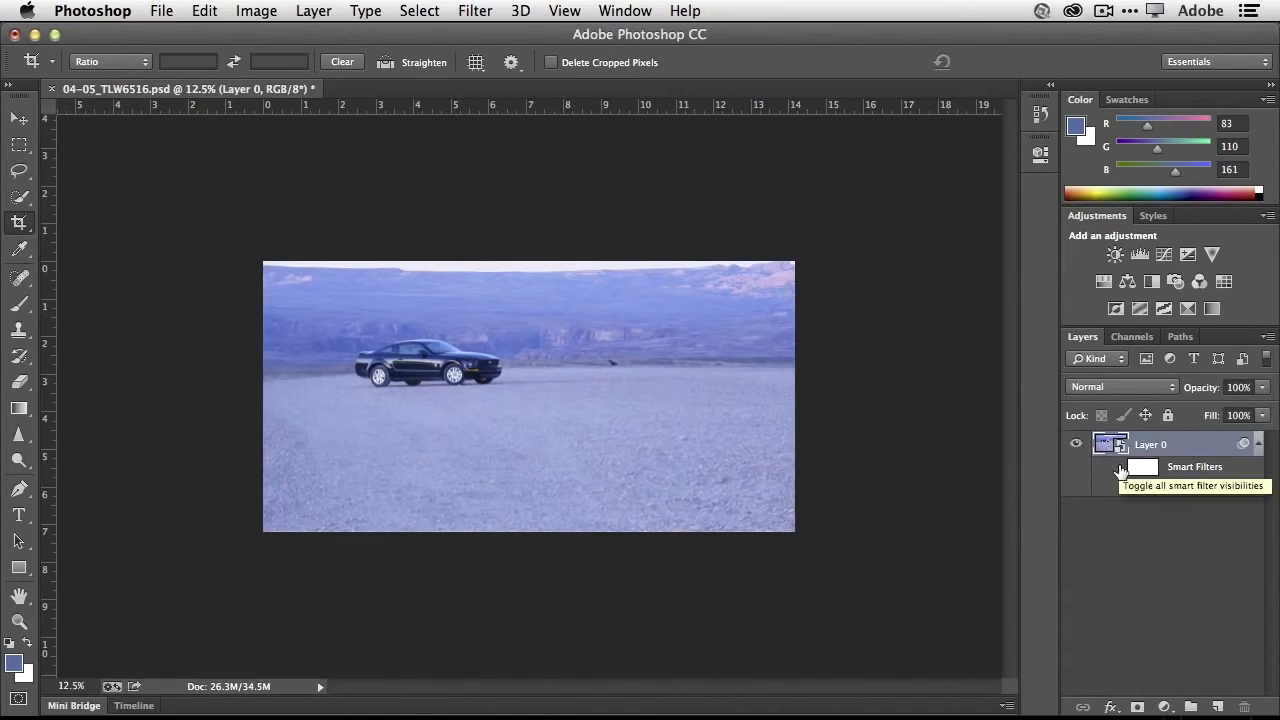
left_click(1118, 468)
left_click(1118, 468)
left_click(1118, 468)
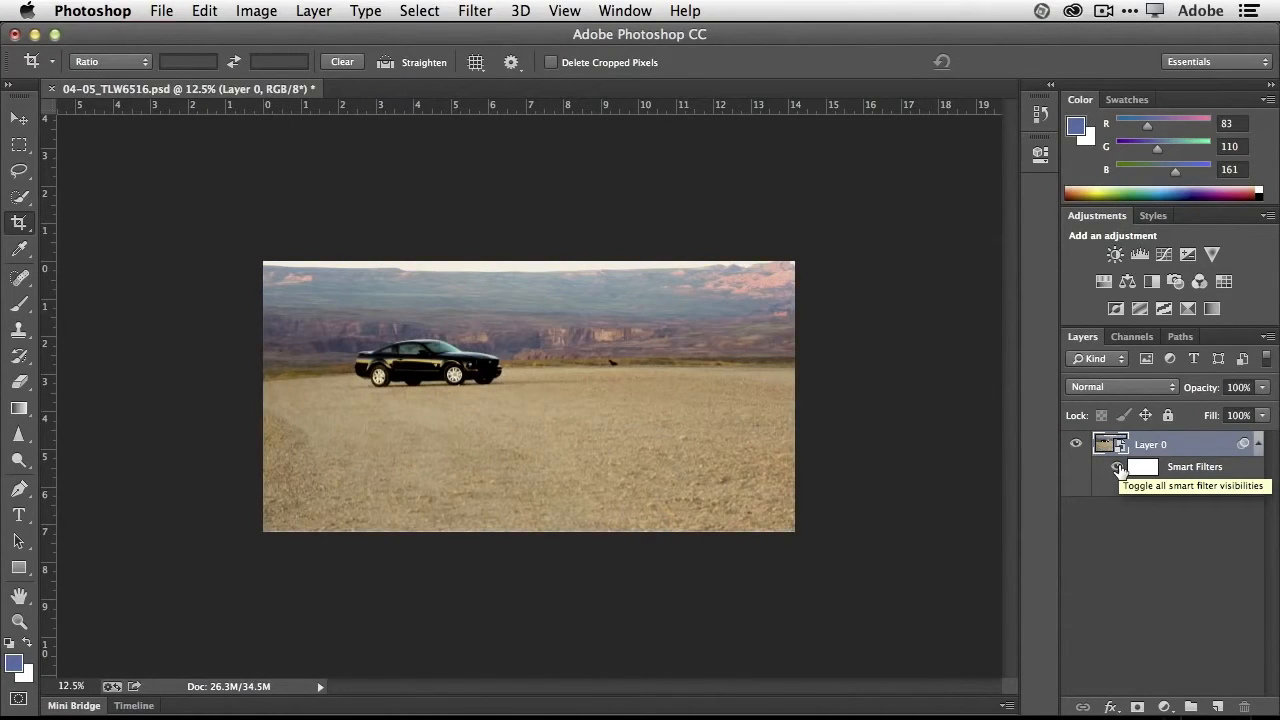
left_click(1118, 468)
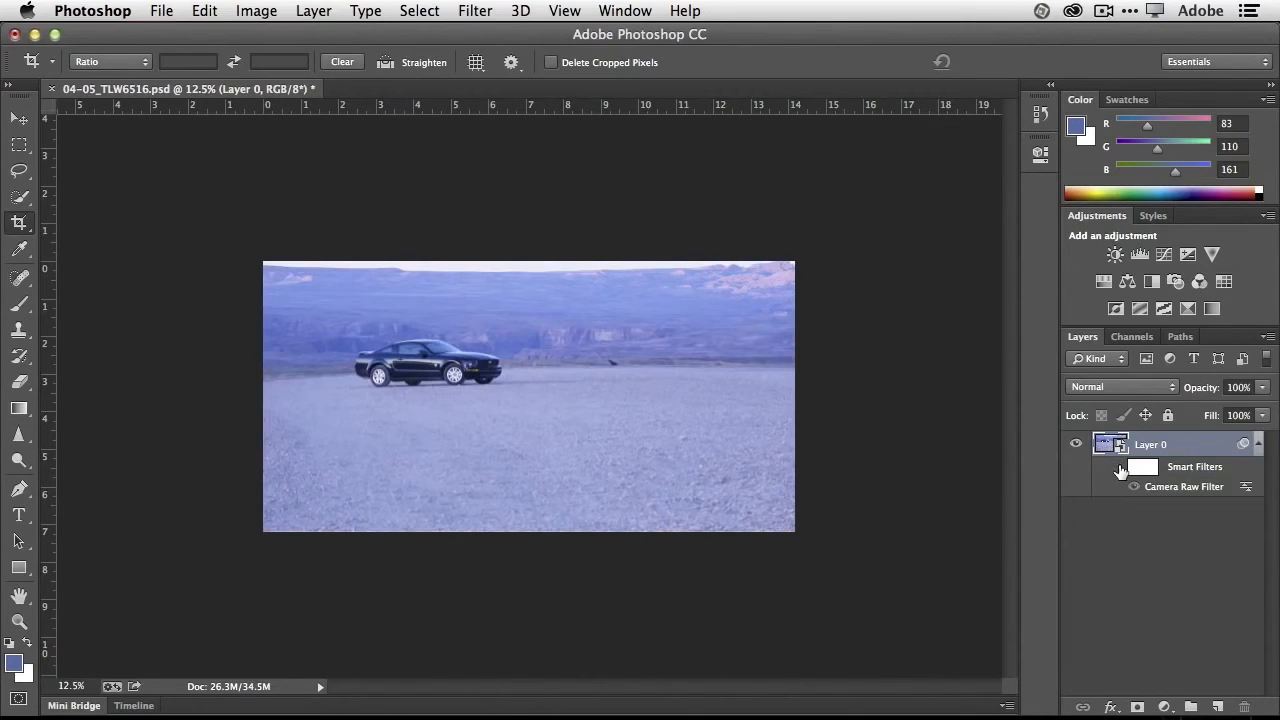
left_click(1118, 468)
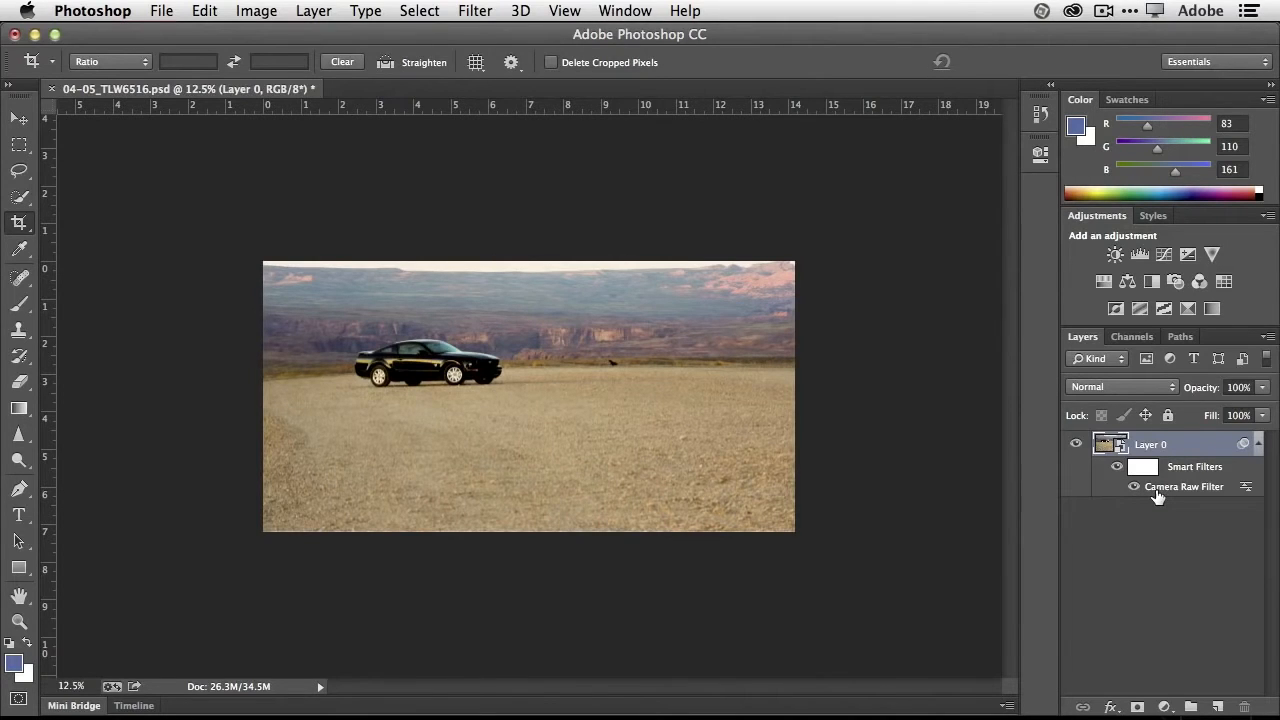
- Reopen Layer 0's Camera Raw smart filter, set Contrast to +18 and Blacks to -74, and apply the changes
key("alt+super+equal")
key("alt+super+minus")
double_click(1163, 488)
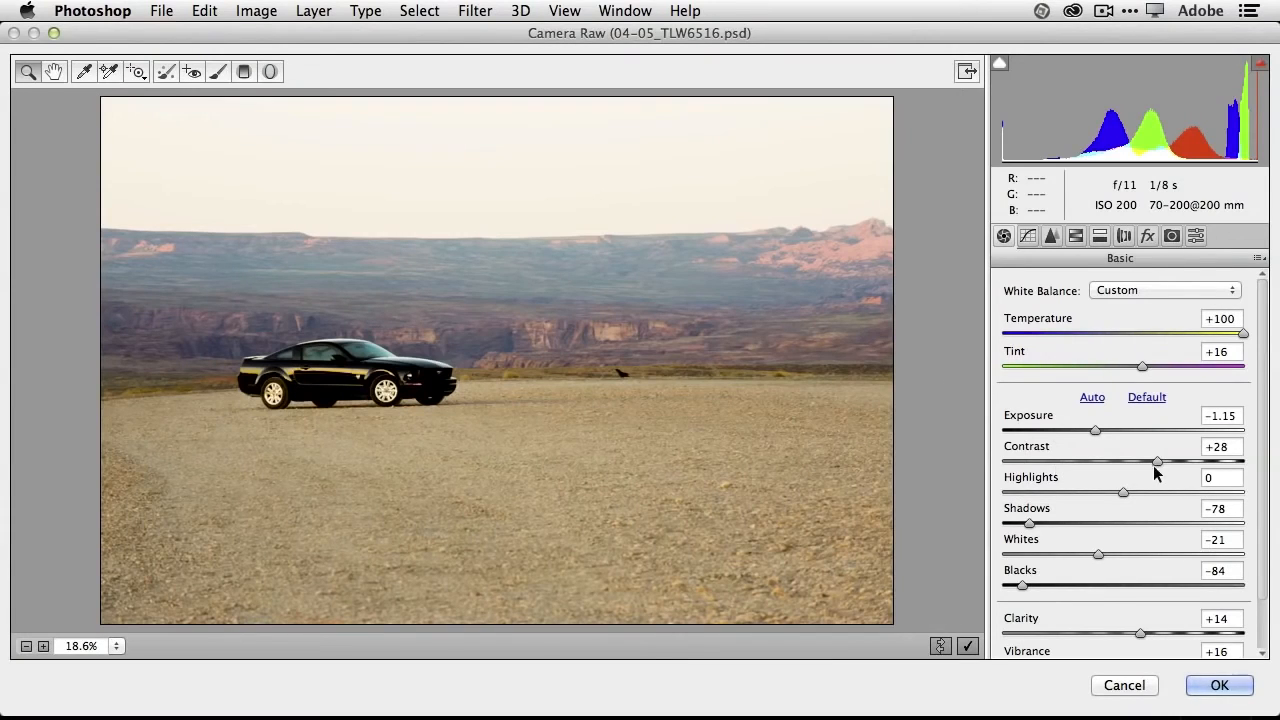
left_click_drag(1155, 465, 1143, 466)
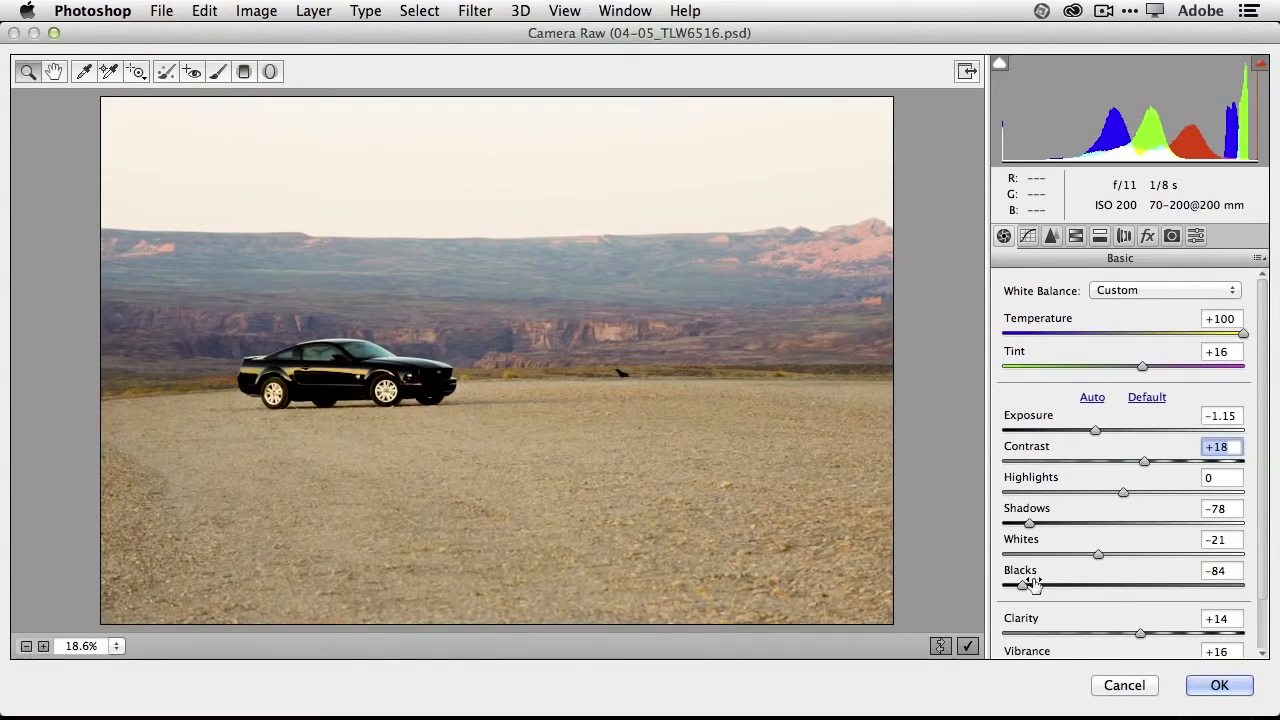
left_click_drag(1032, 588, 1036, 587)
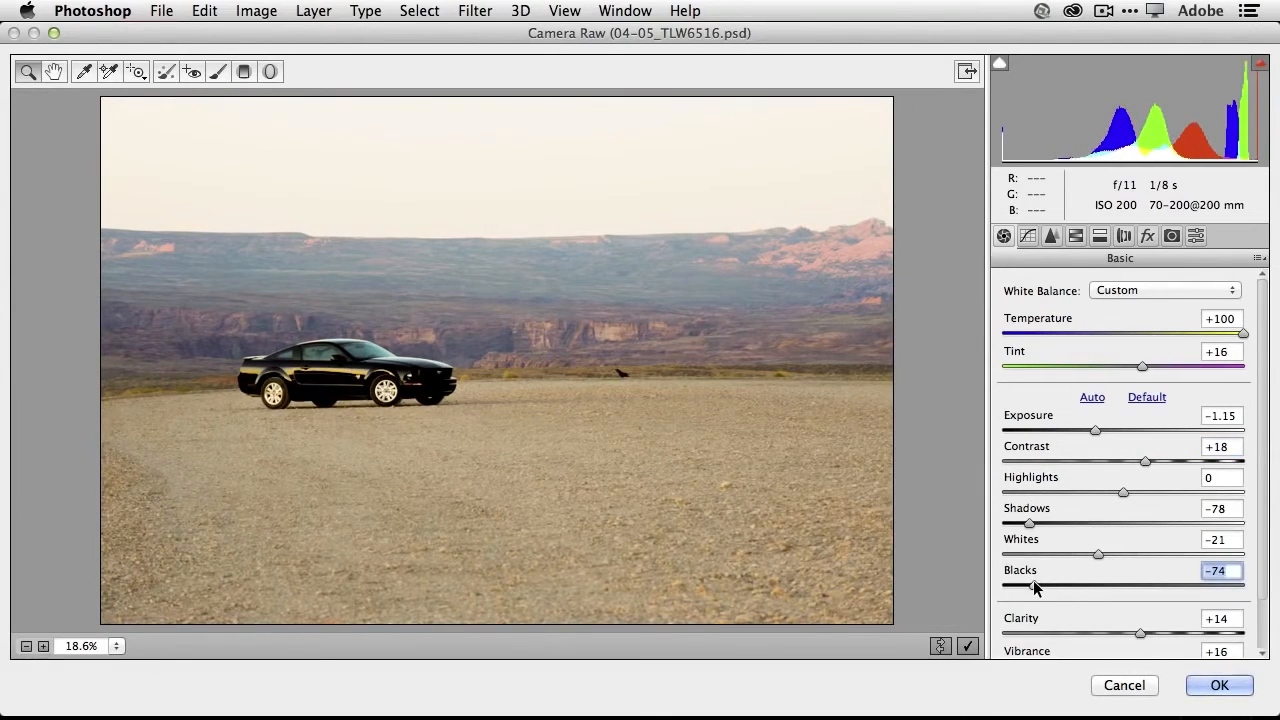
left_click(1220, 685)
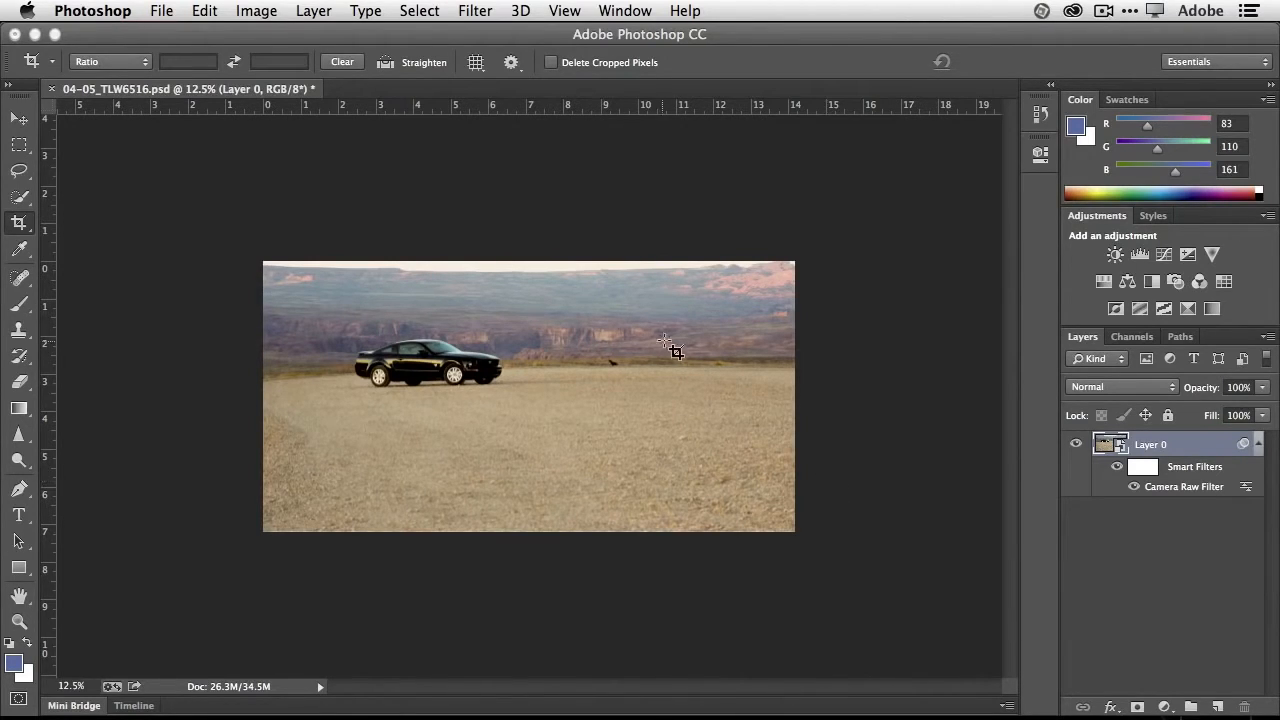
- Close the car photo without saving and open the 06 removeobject photo of the woman and light stand from Mini Bridge
key("super+w")
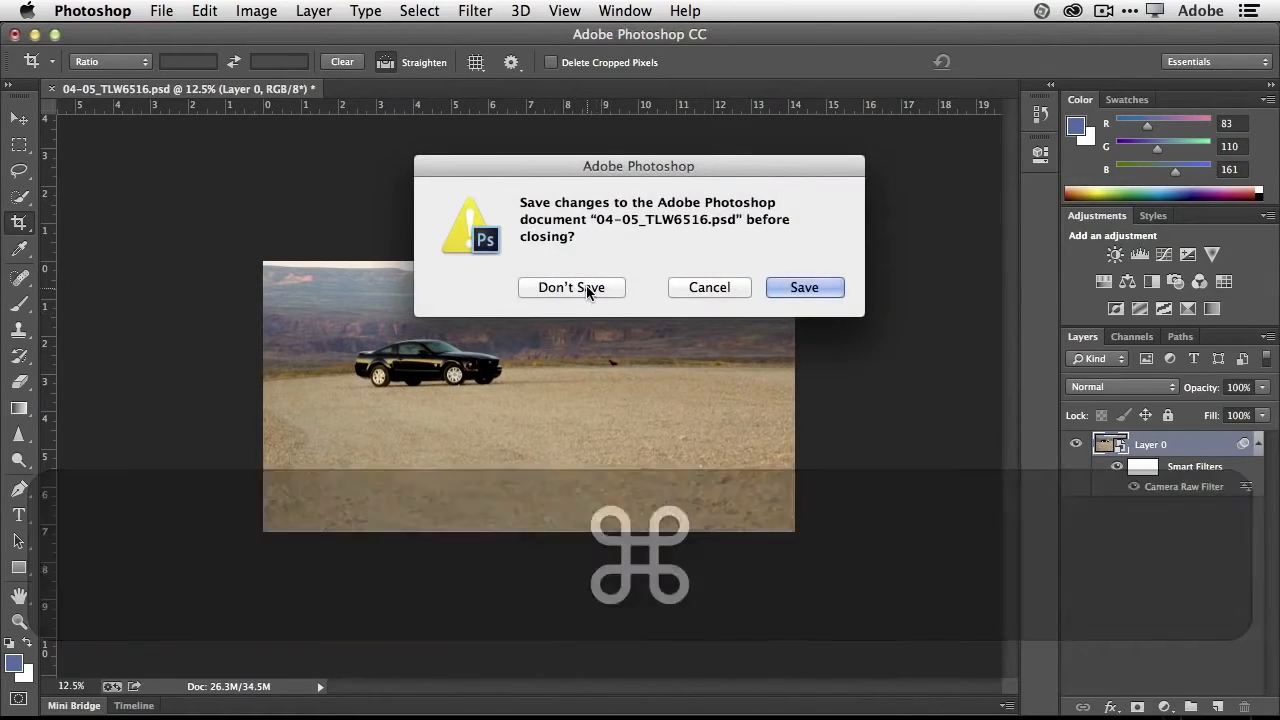
left_click(586, 286)
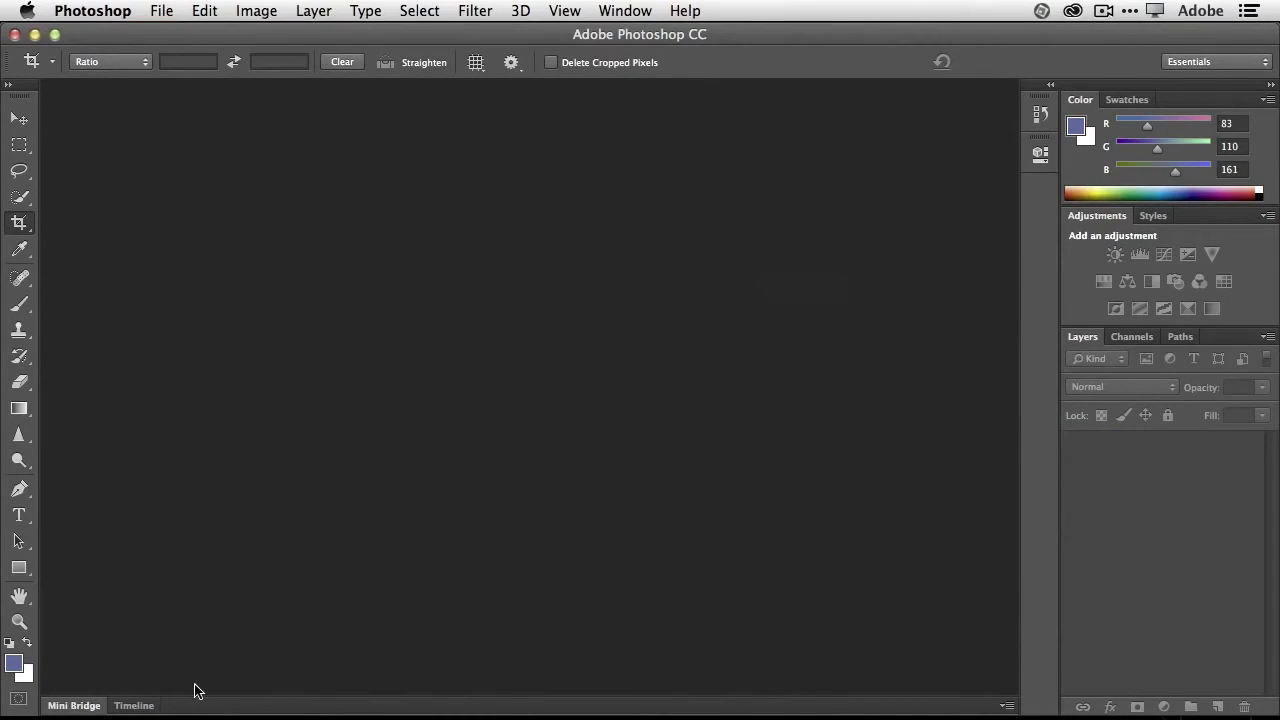
left_click(90, 706)
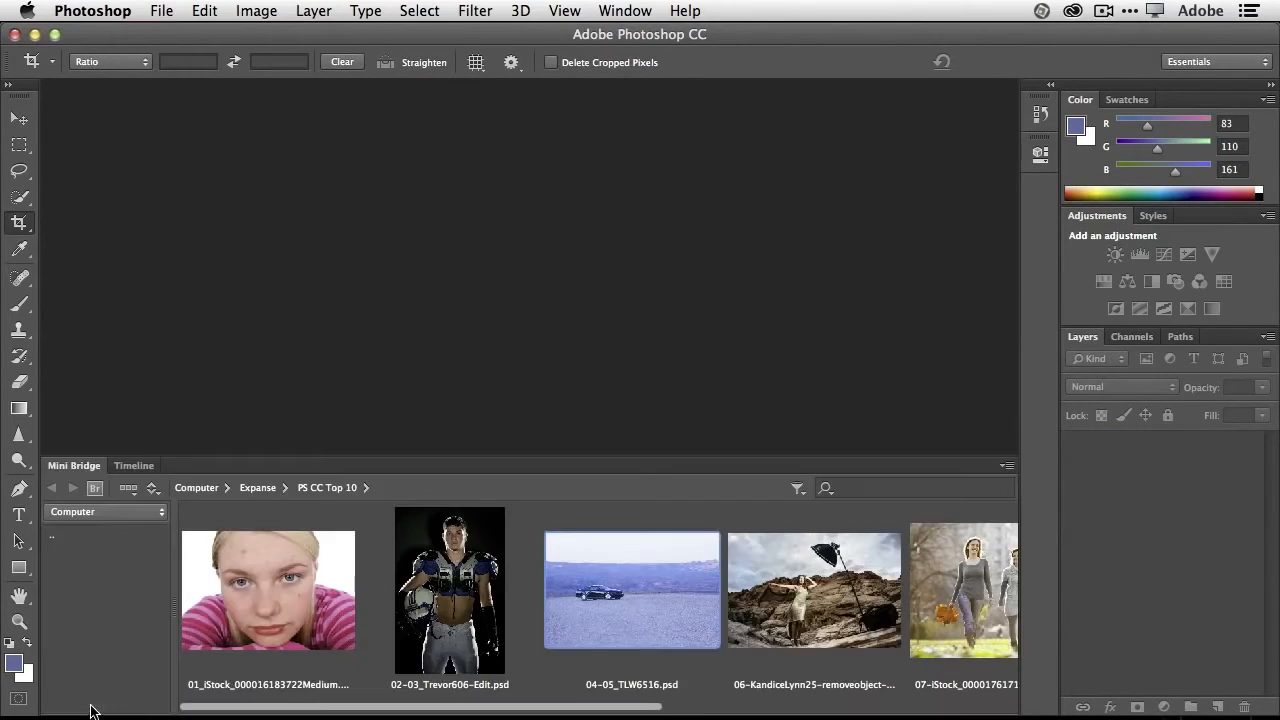
double_click(800, 608)
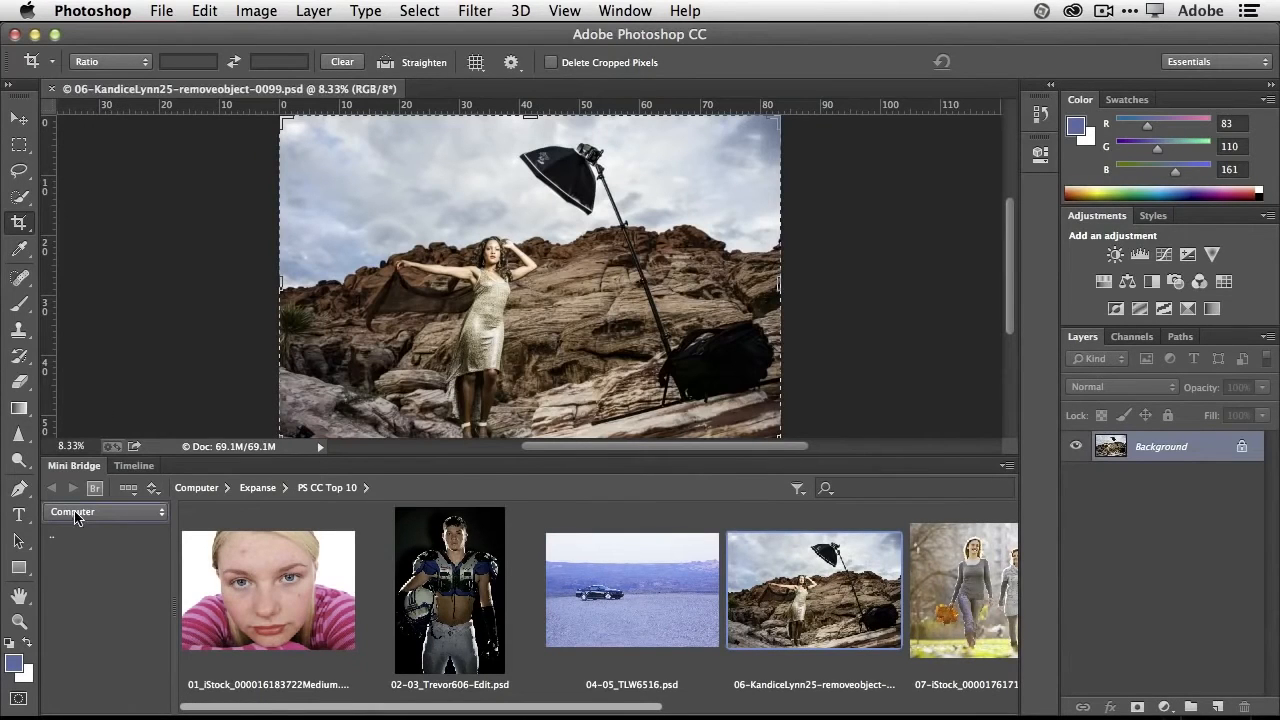
left_click(80, 466)
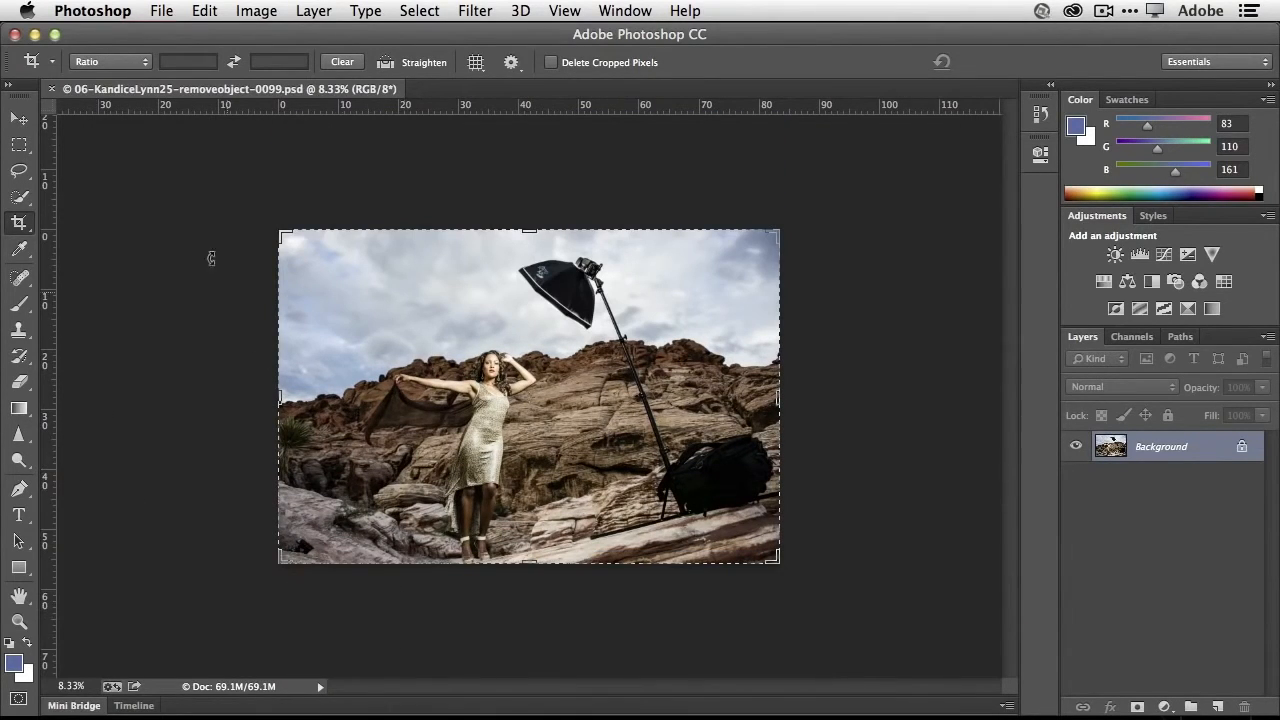
- Draw a loose freehand Lasso selection around the softbox, its stand and the black bag on the rocks
left_click(19, 118)
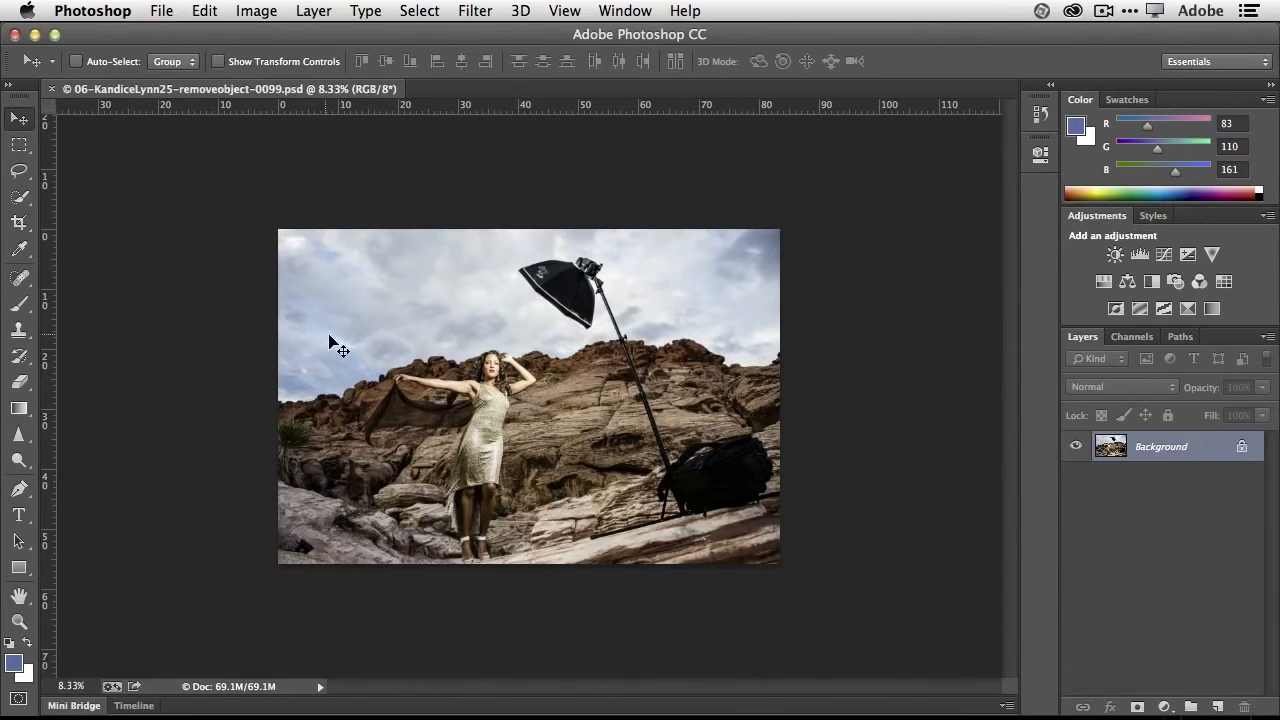
key("super+equal")
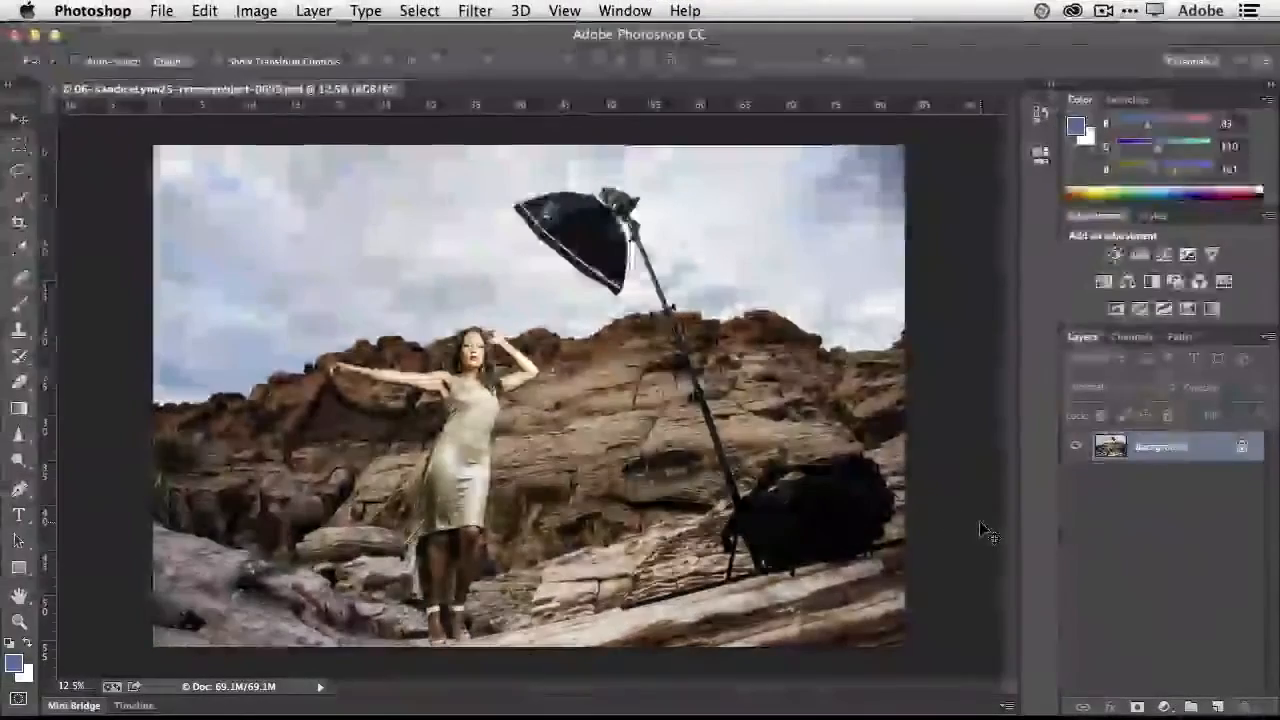
left_click(8, 122)
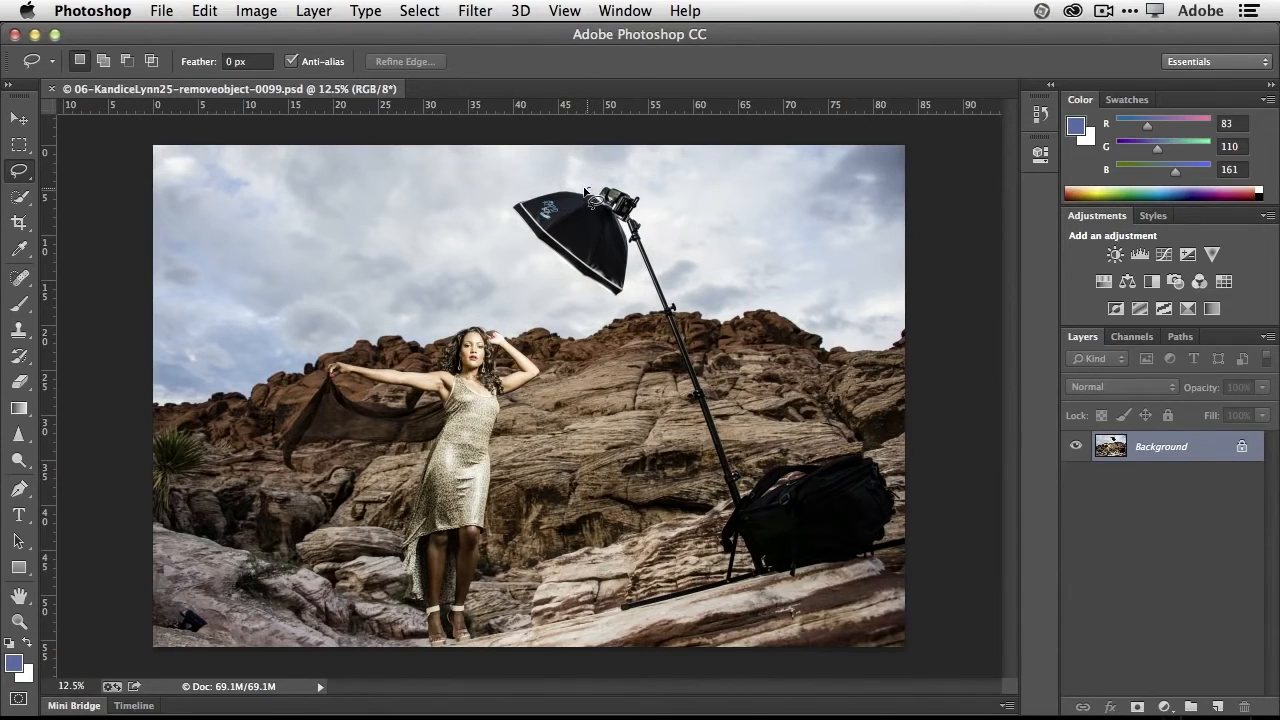
mouse_move(590, 187)
left_mouse_down()
mouse_move(516, 200)
mouse_move(514, 228)
mouse_move(622, 300)
mouse_move(641, 270)
mouse_move(731, 504)
mouse_move(712, 578)
mouse_move(616, 614)
mouse_move(864, 563)
mouse_move(897, 533)
mouse_move(901, 484)
mouse_move(884, 458)
mouse_move(800, 449)
mouse_move(755, 466)
mouse_move(747, 484)
mouse_move(648, 210)
mouse_move(592, 192)
left_mouse_up()
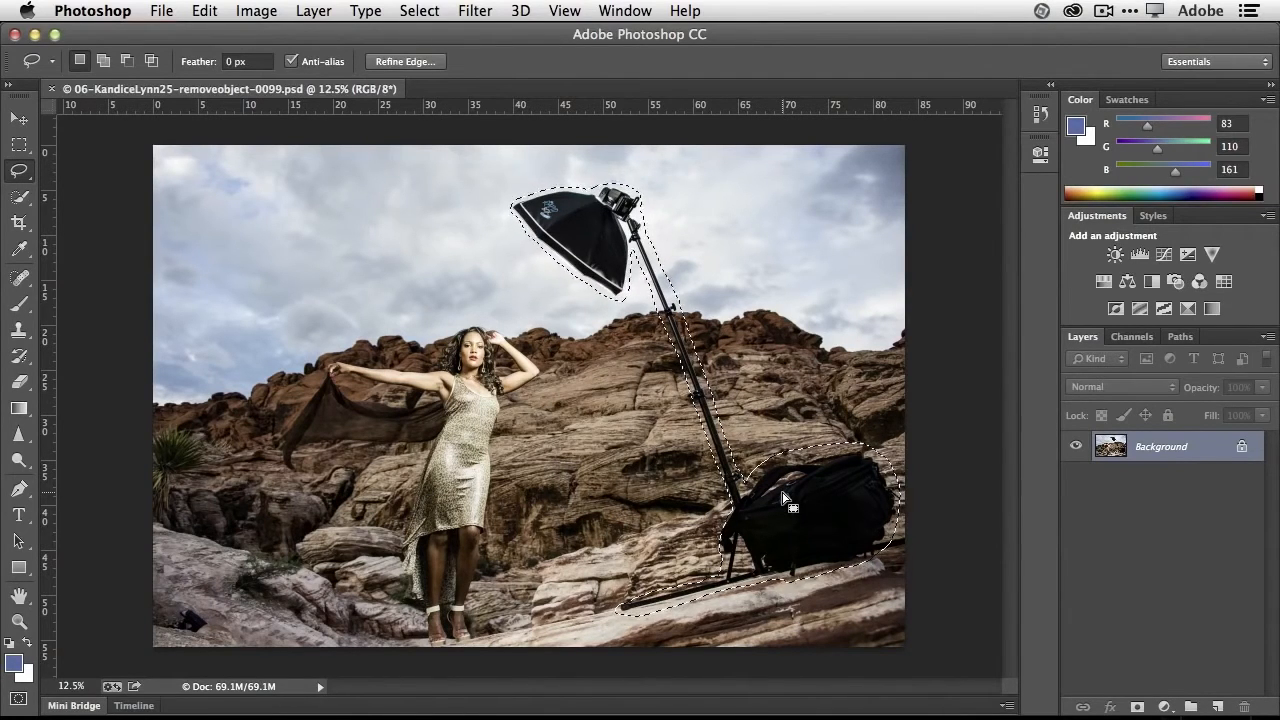
- Fill the selected light stand and bag using Content-Aware with Normal mode and 100% opacity
key("BackSpace")
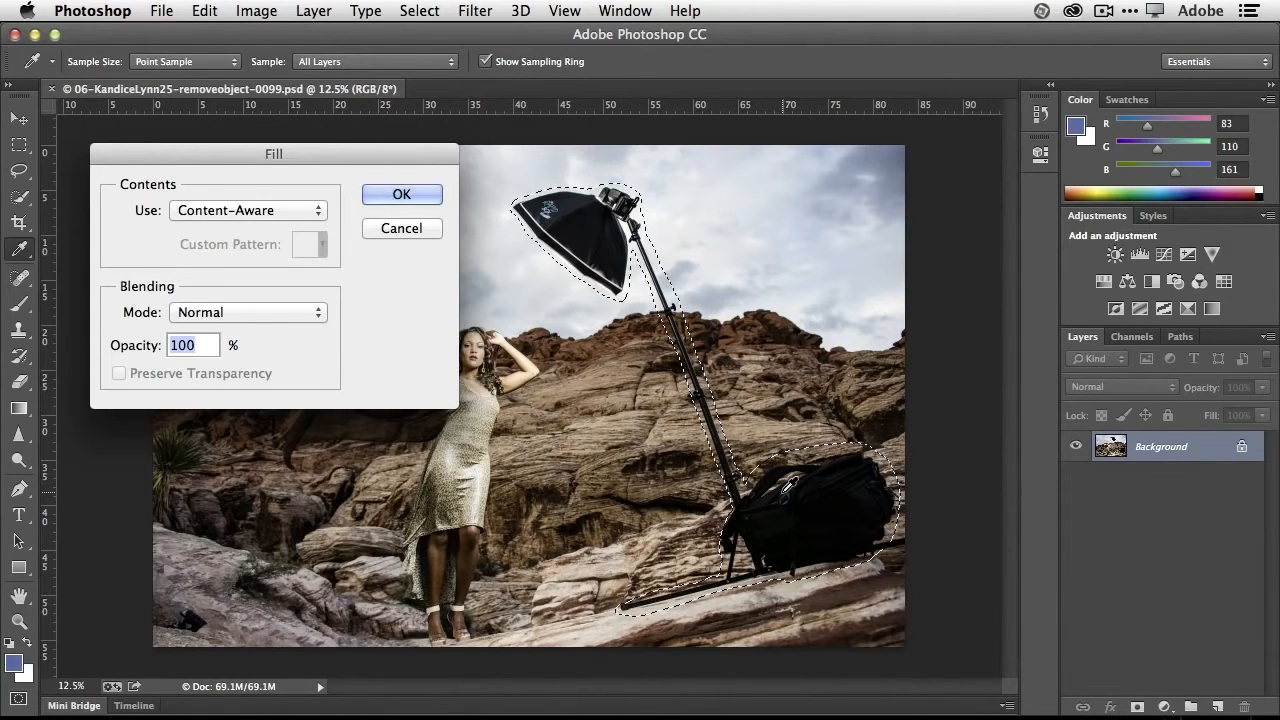
left_click(409, 229)
left_click(204, 10)
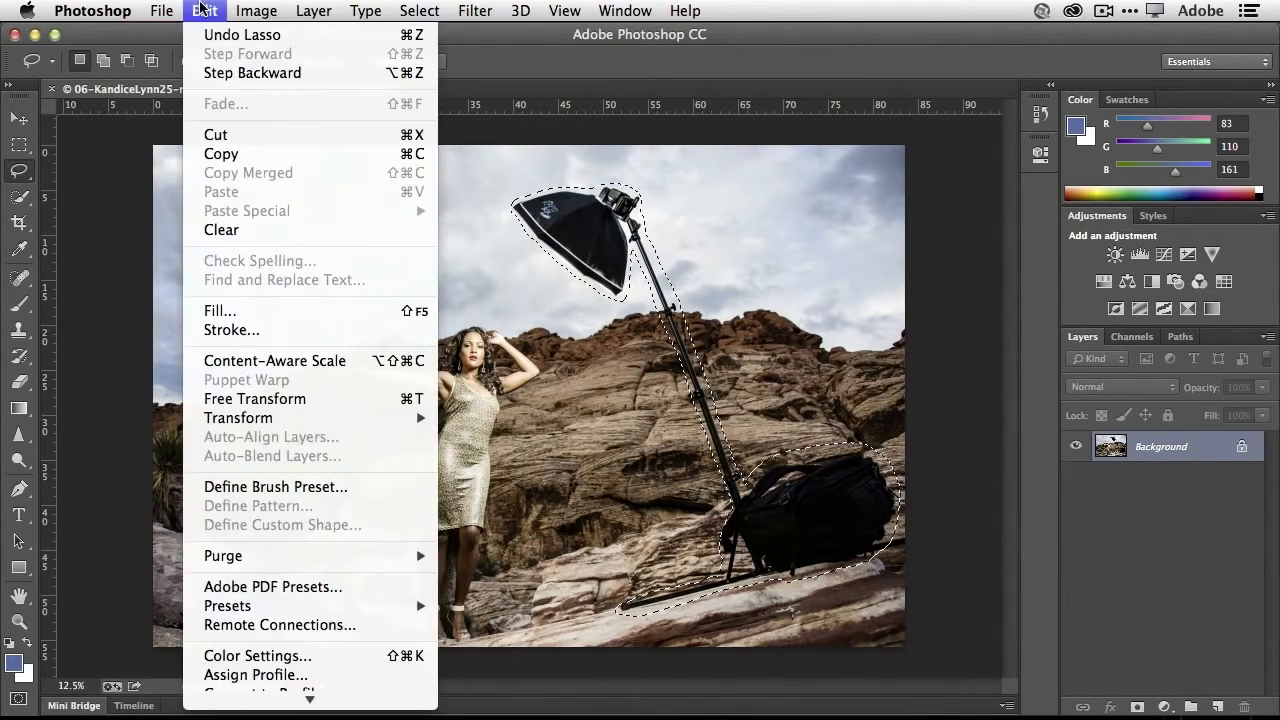
left_click(247, 308)
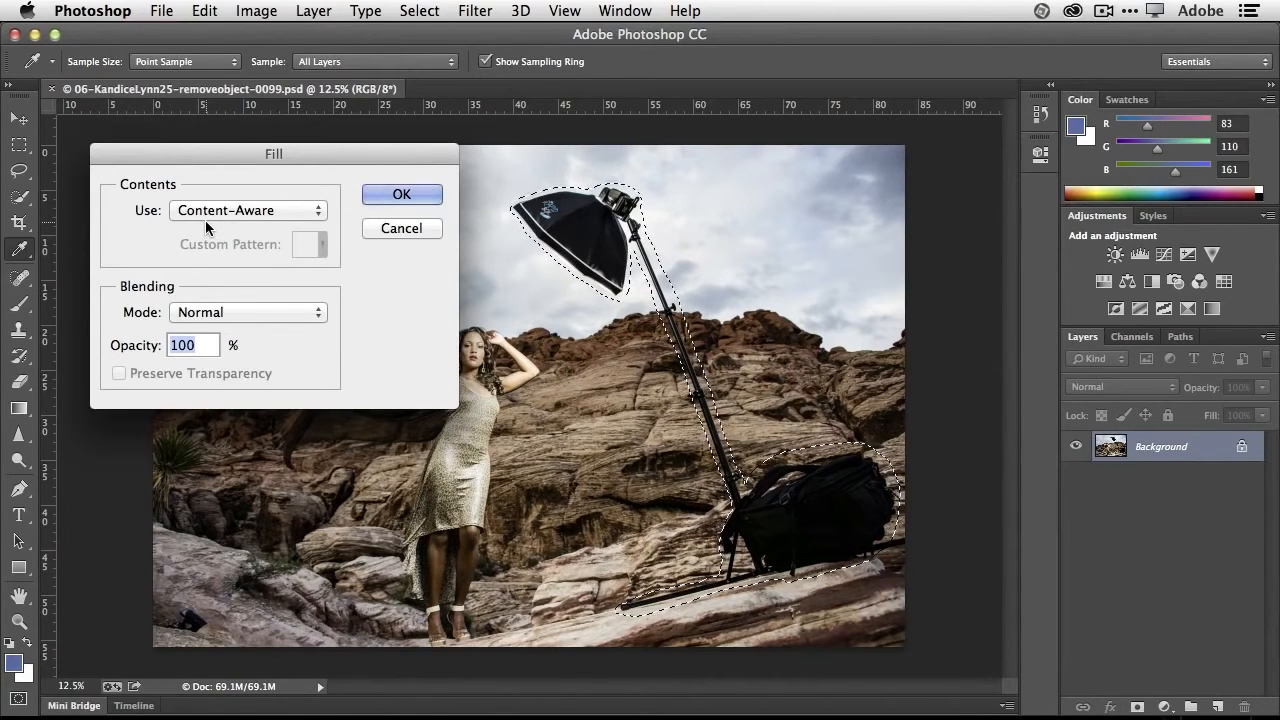
left_click(373, 200)
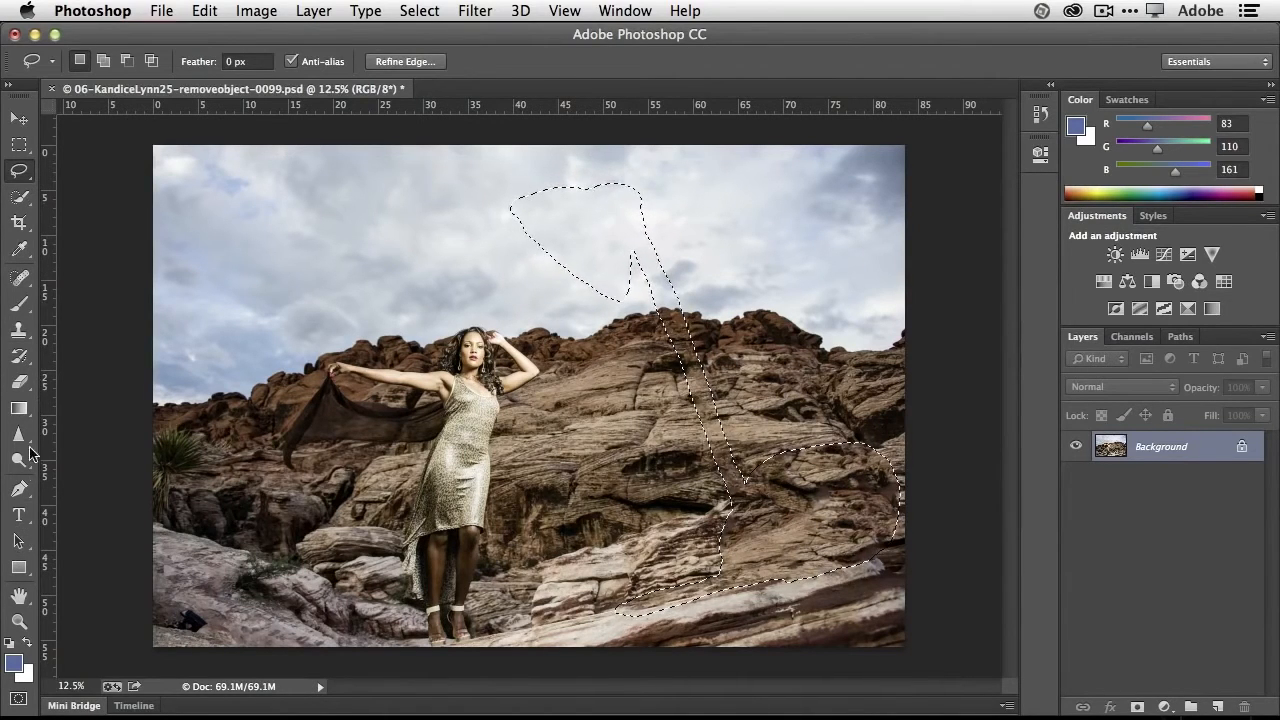
- Try a blue brush stroke inside the active selection in the sky and undo it
left_click(22, 303)
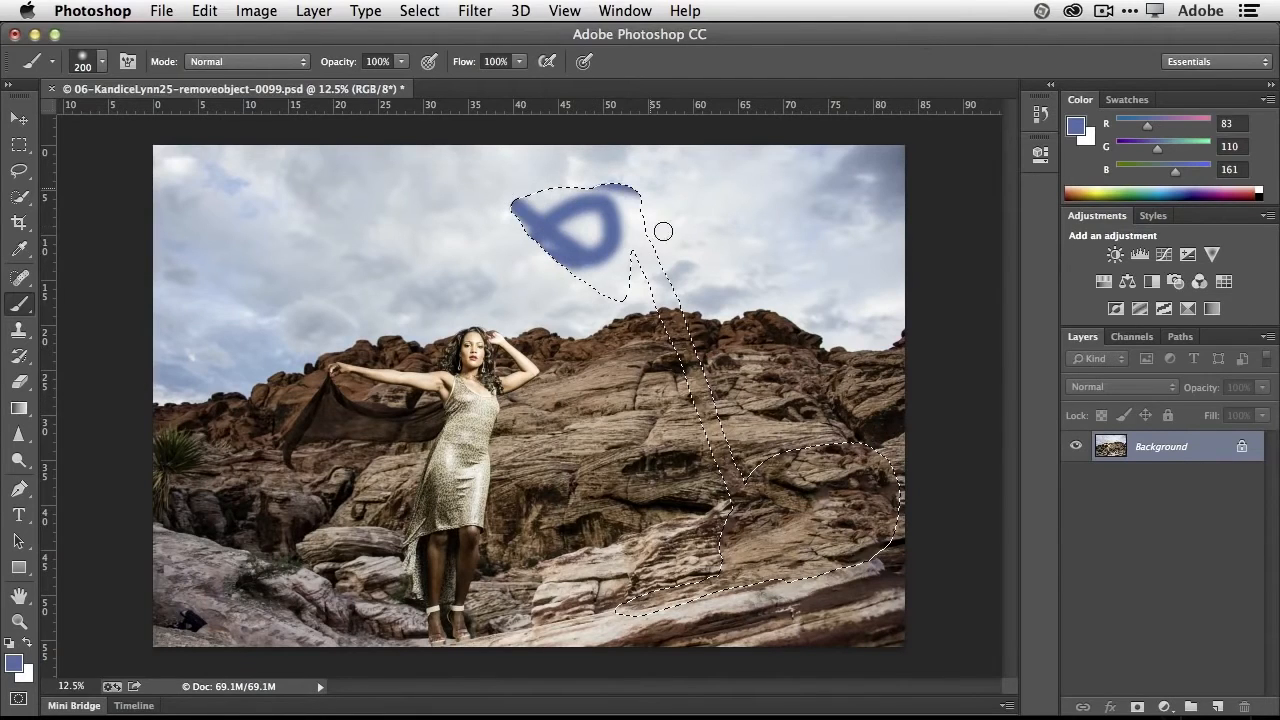
key("super+z")
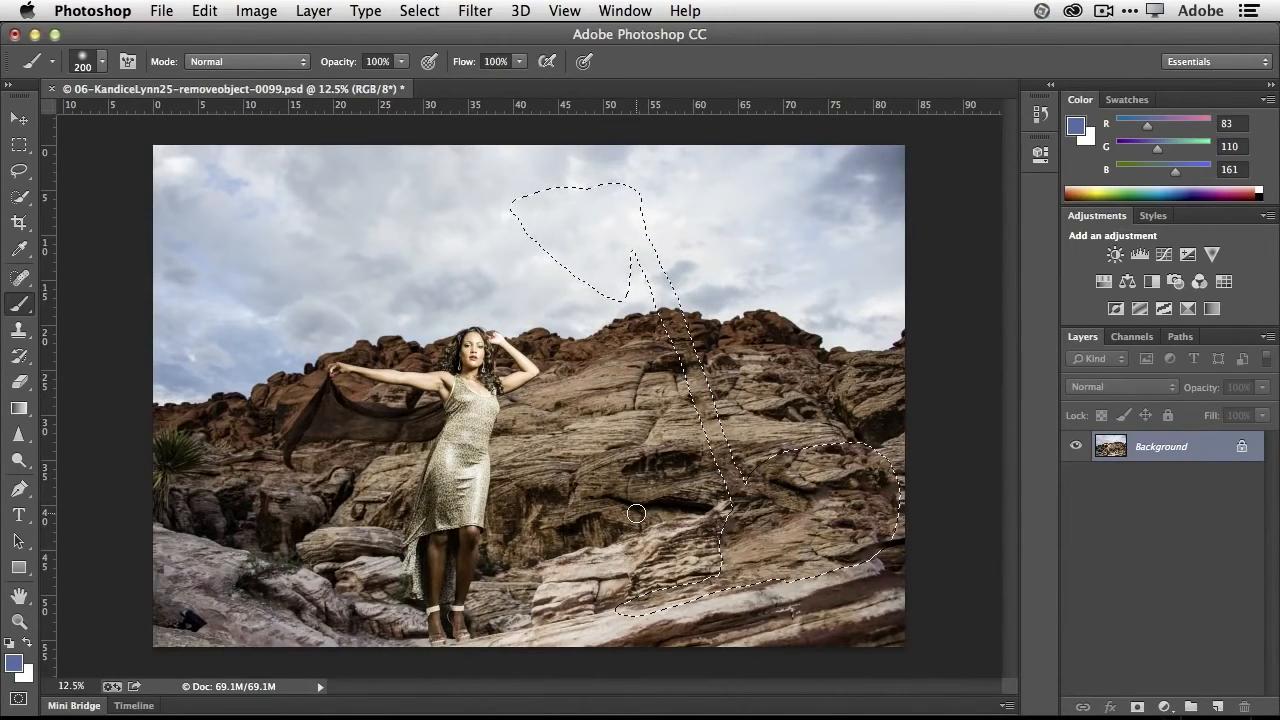
- Deselect the filled area in the desert photo and close the photo without saving
left_click(417, 13)
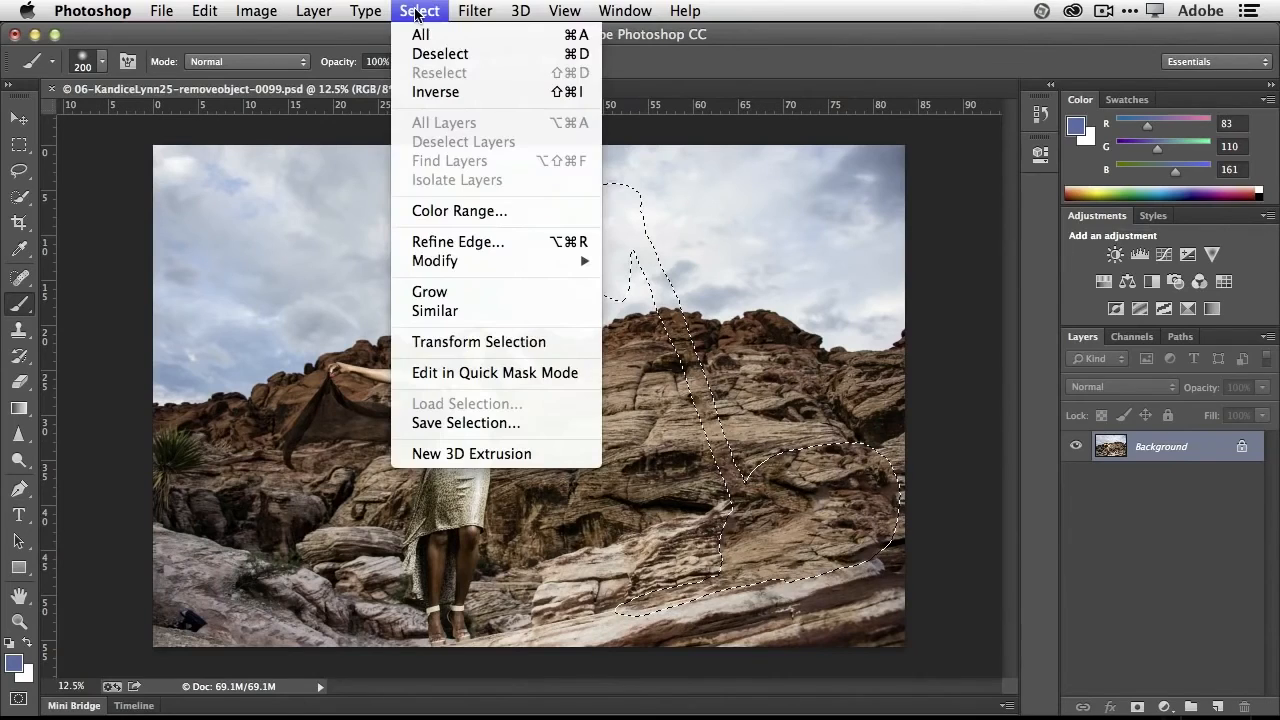
left_click(577, 62)
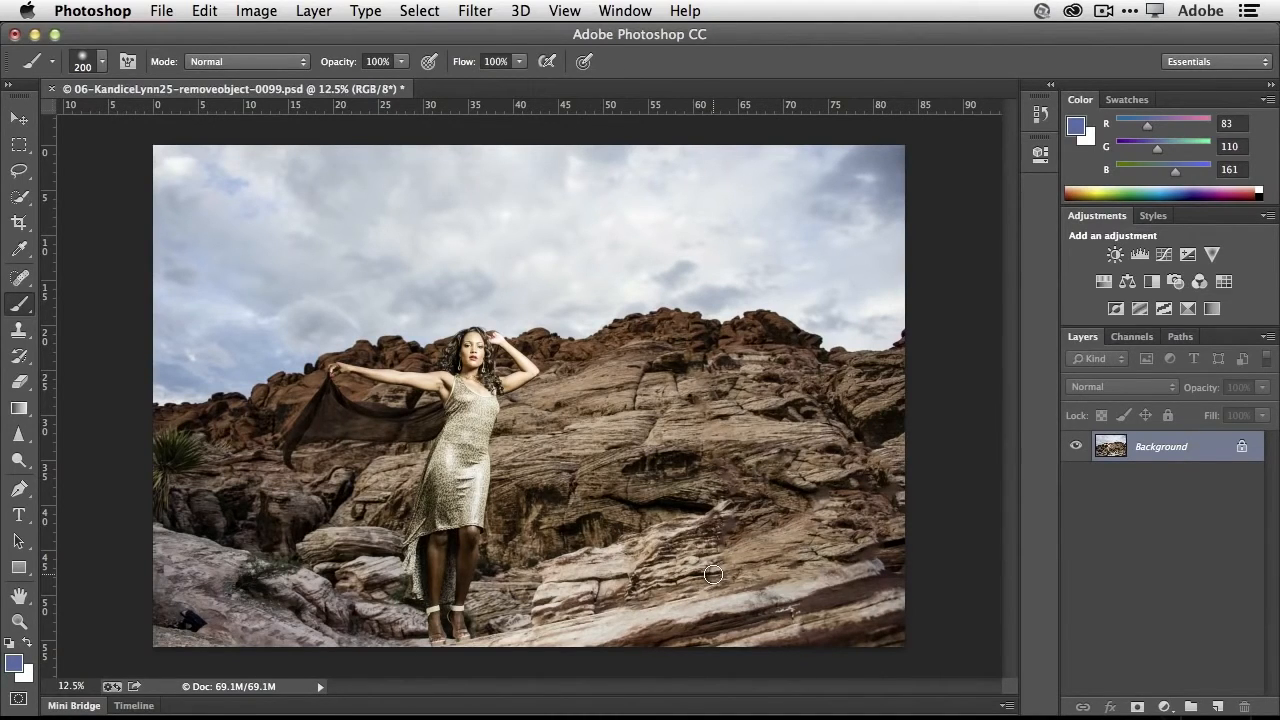
key("super+w")
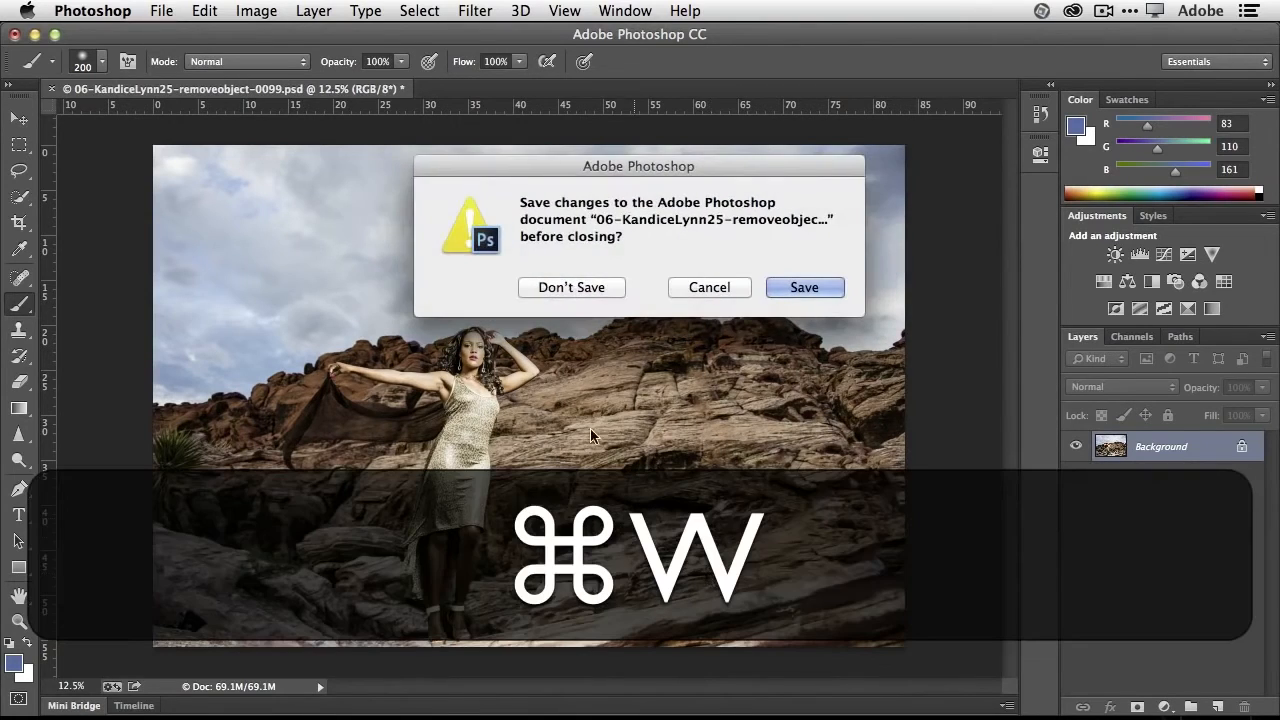
left_click(572, 289)
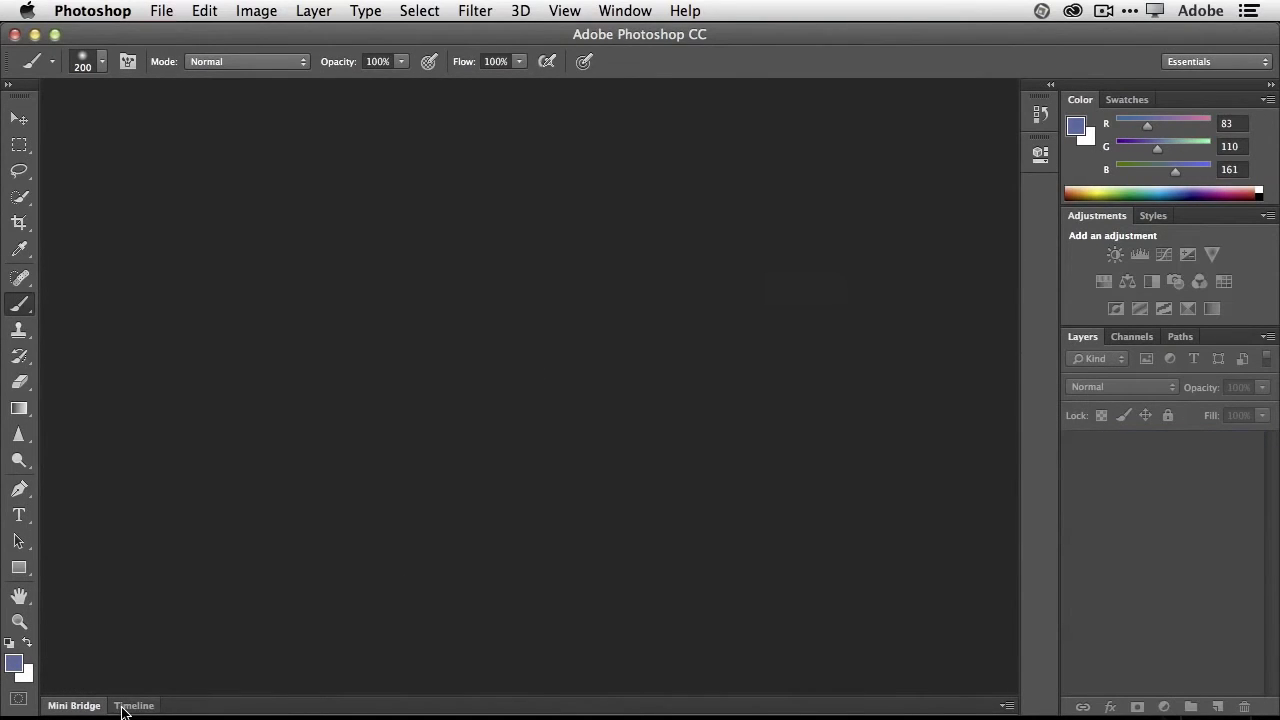
left_click(80, 706)
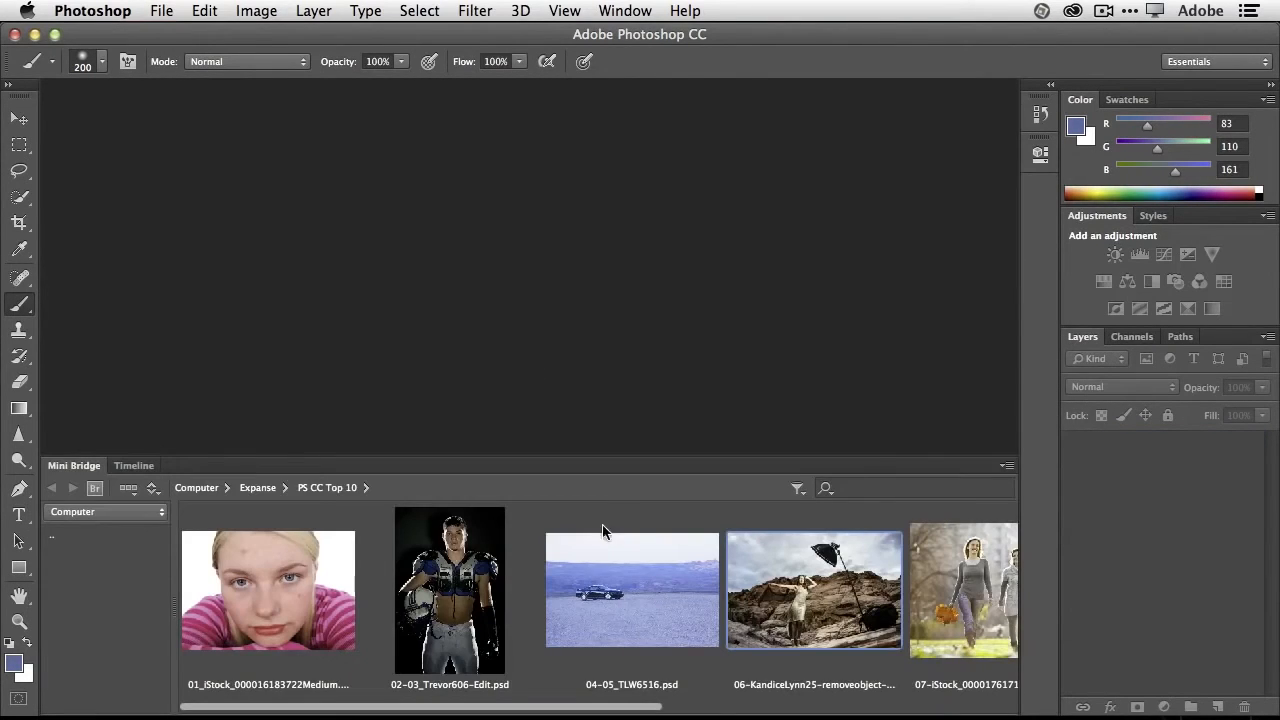
double_click(958, 598)
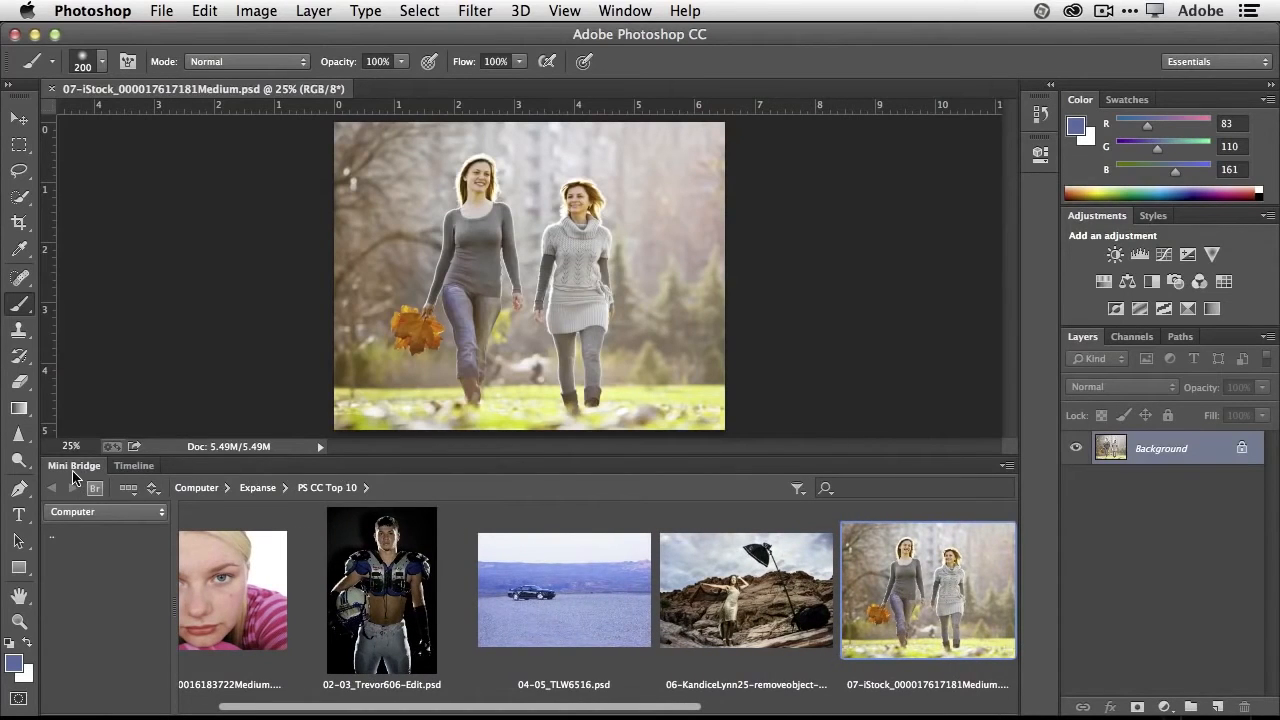
left_click(72, 470)
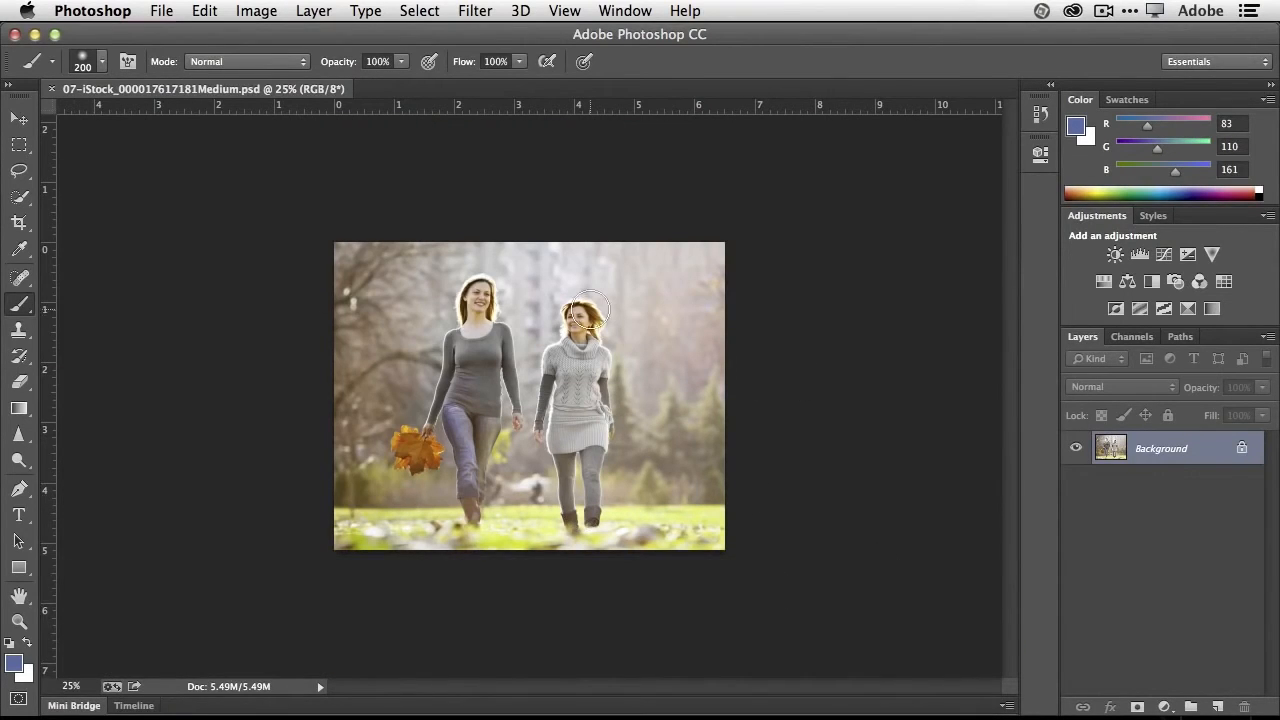
key("super+equal")
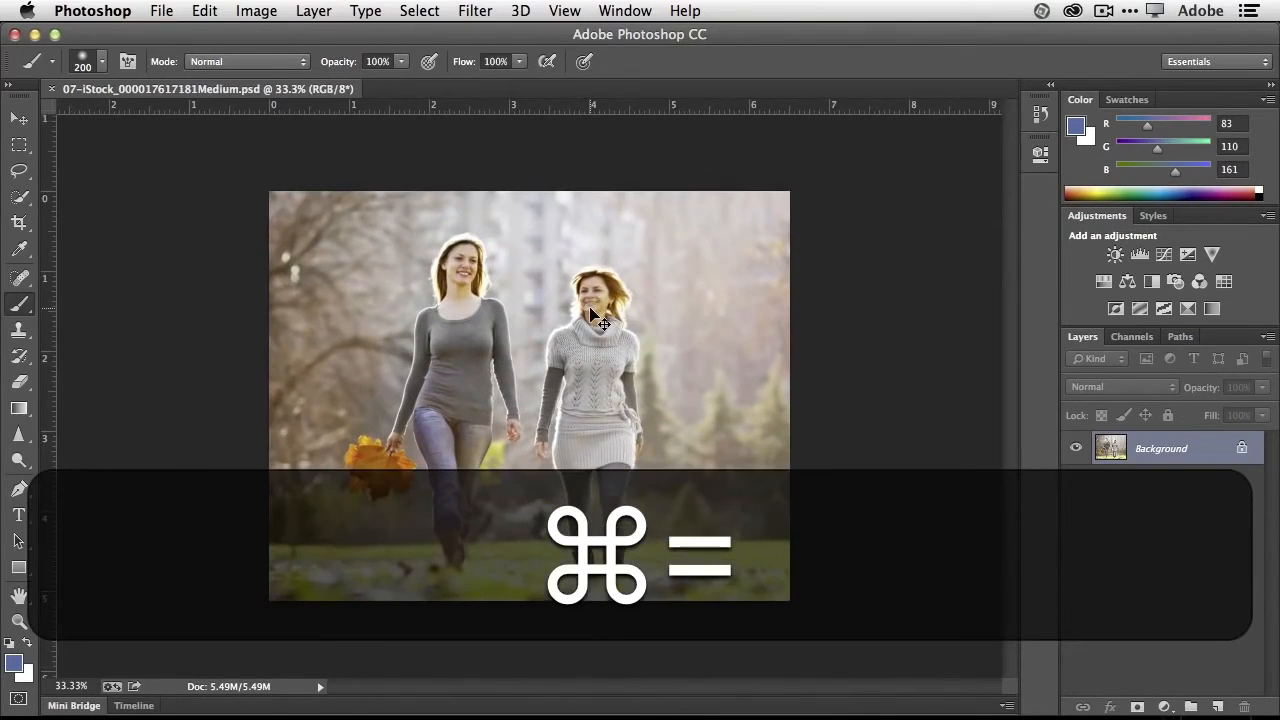
key("super+equal")
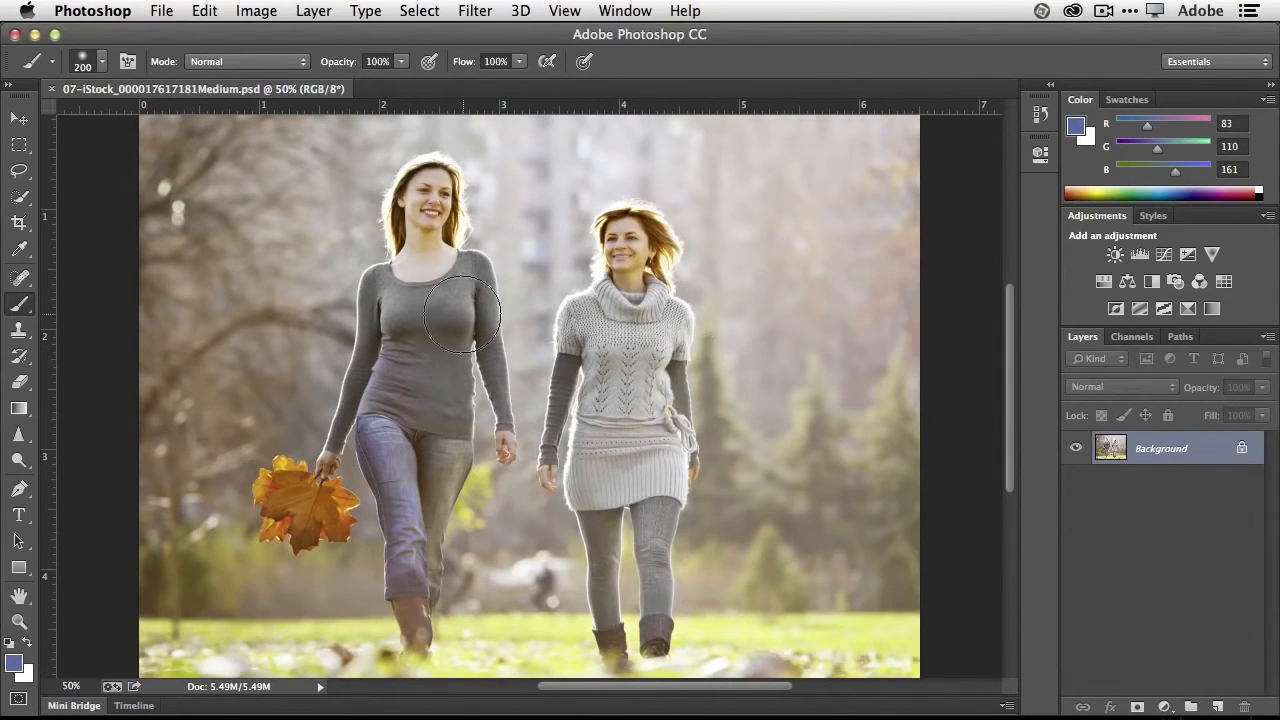
- Select the woman in the knitted sweater with Quick Selection, including her hair and arms, and subtract the gap between her legs
left_click(19, 197)
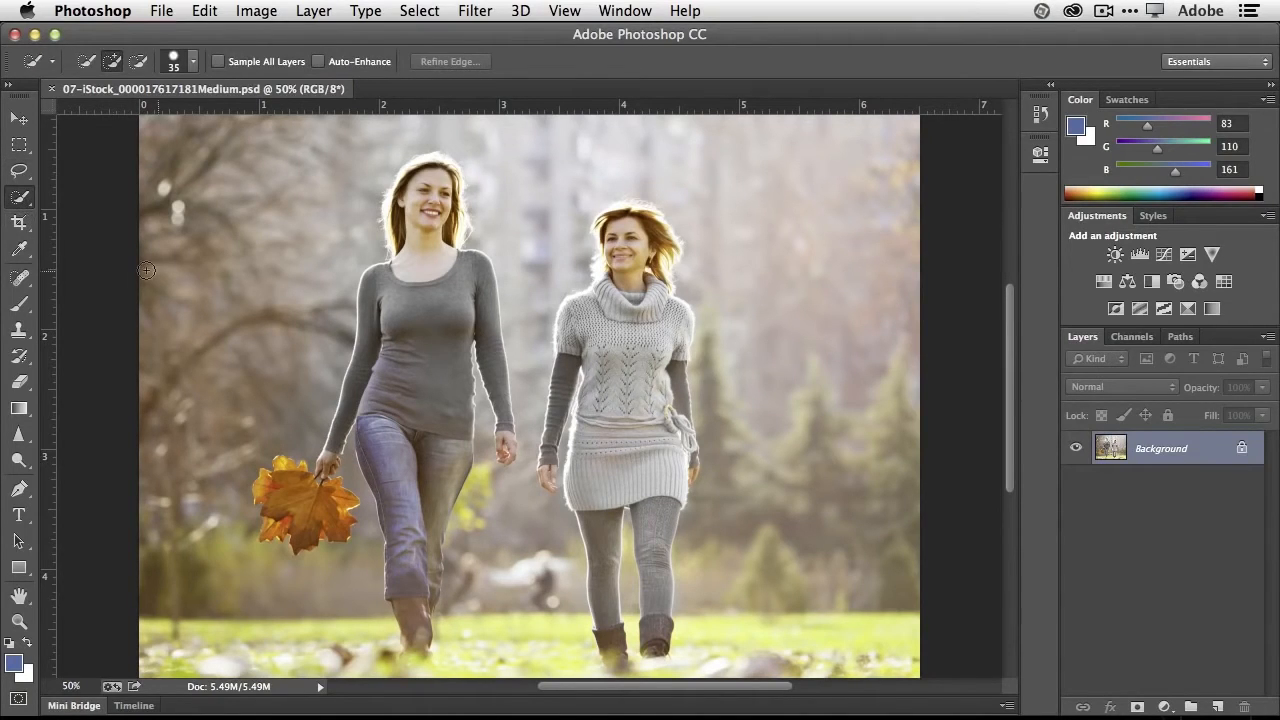
mouse_move(20, 198)
left_mouse_down()
mouse_move(42, 210)
mouse_move(60, 207)
mouse_move(22, 194)
mouse_move(60, 195)
left_mouse_up()
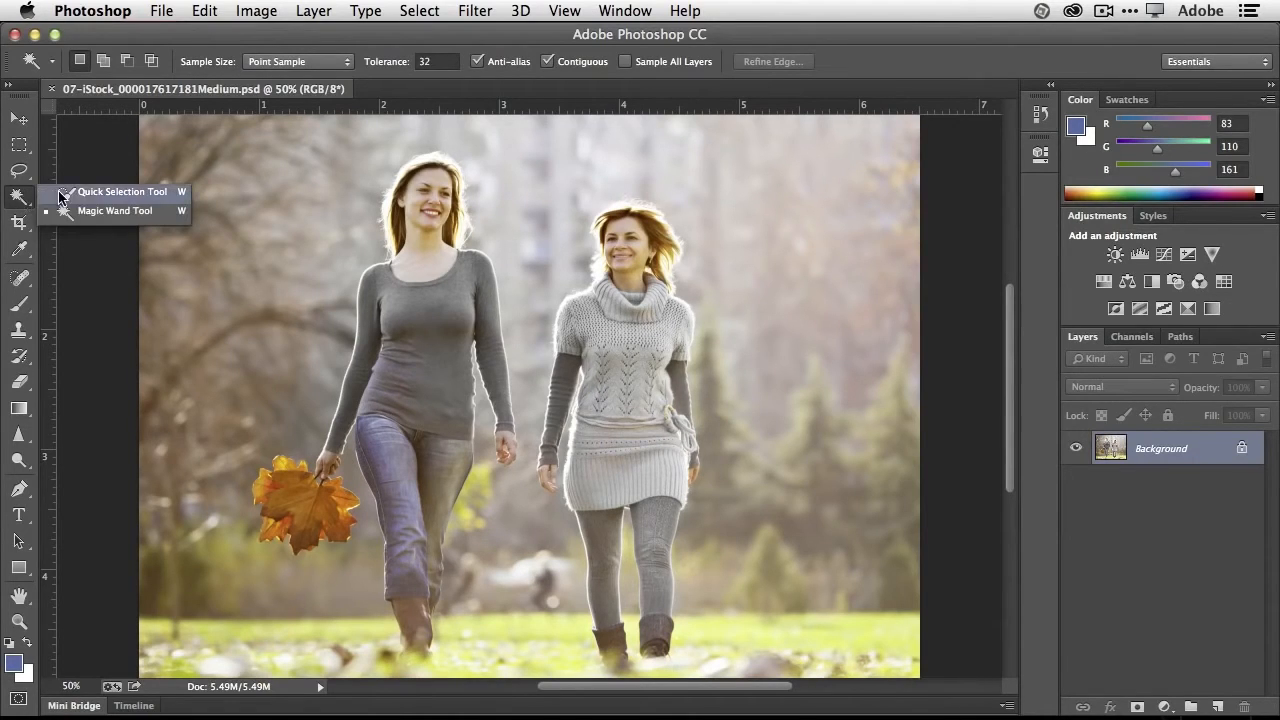
left_click(110, 191)
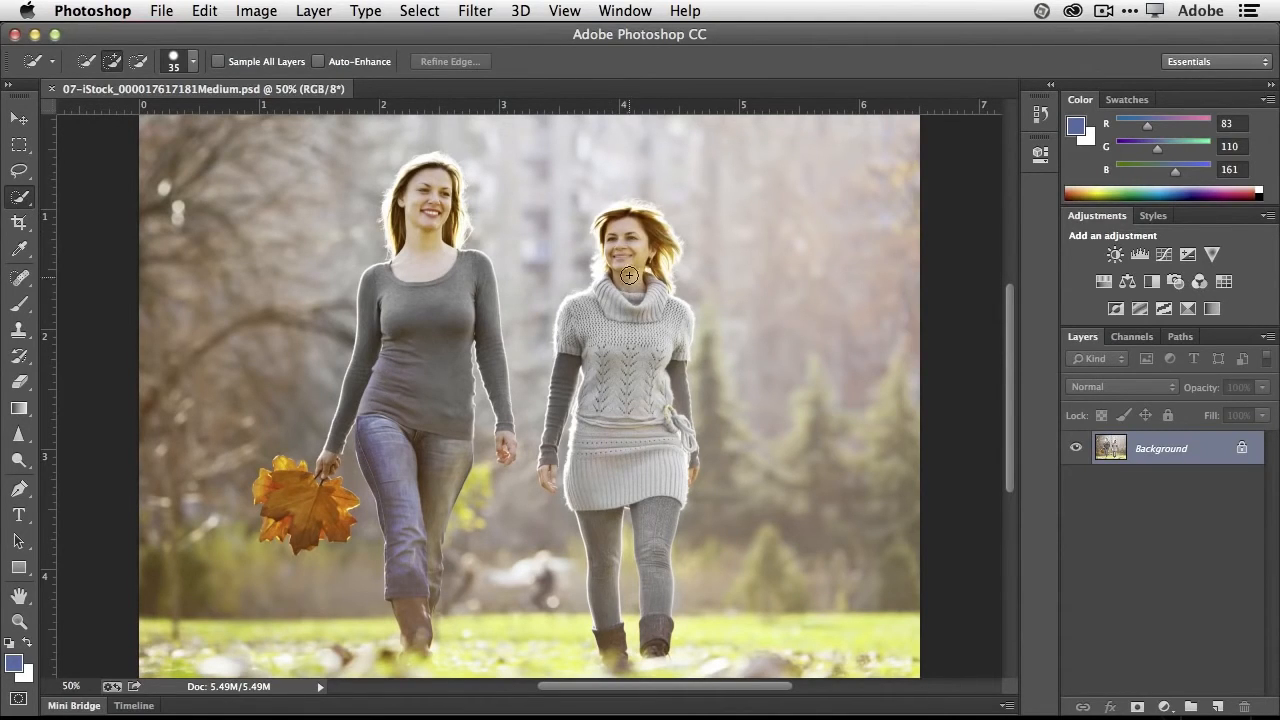
mouse_move(628, 280)
left_mouse_down()
mouse_move(622, 466)
mouse_move(600, 557)
mouse_move(611, 661)
mouse_move(654, 512)
mouse_move(652, 648)
left_mouse_up()
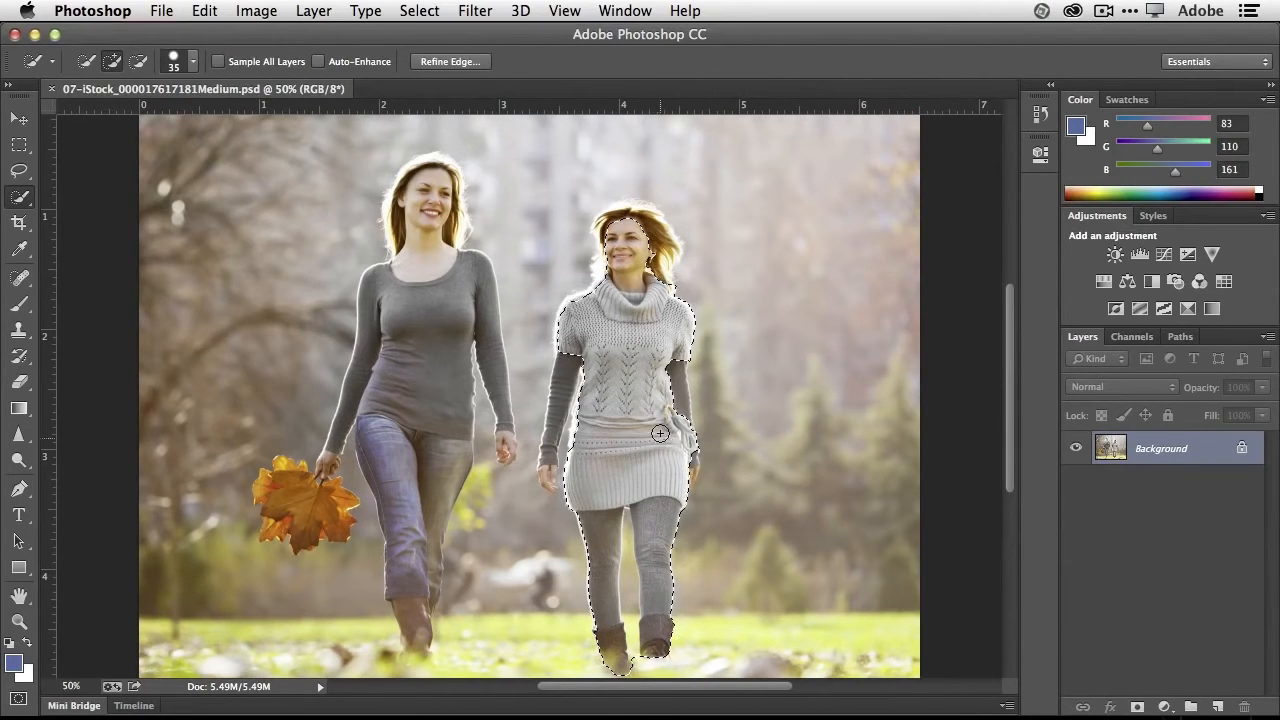
left_click_drag(676, 373, 680, 427)
left_click_drag(576, 361, 549, 484)
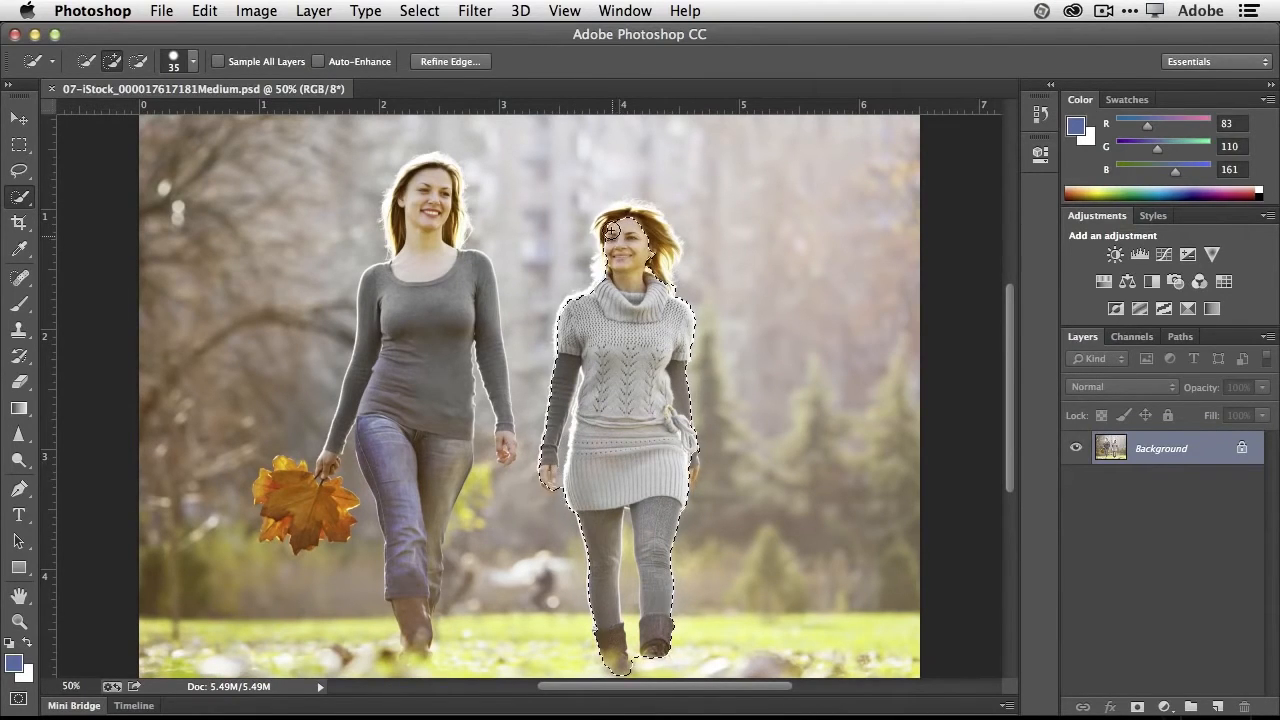
left_click_drag(611, 231, 629, 220)
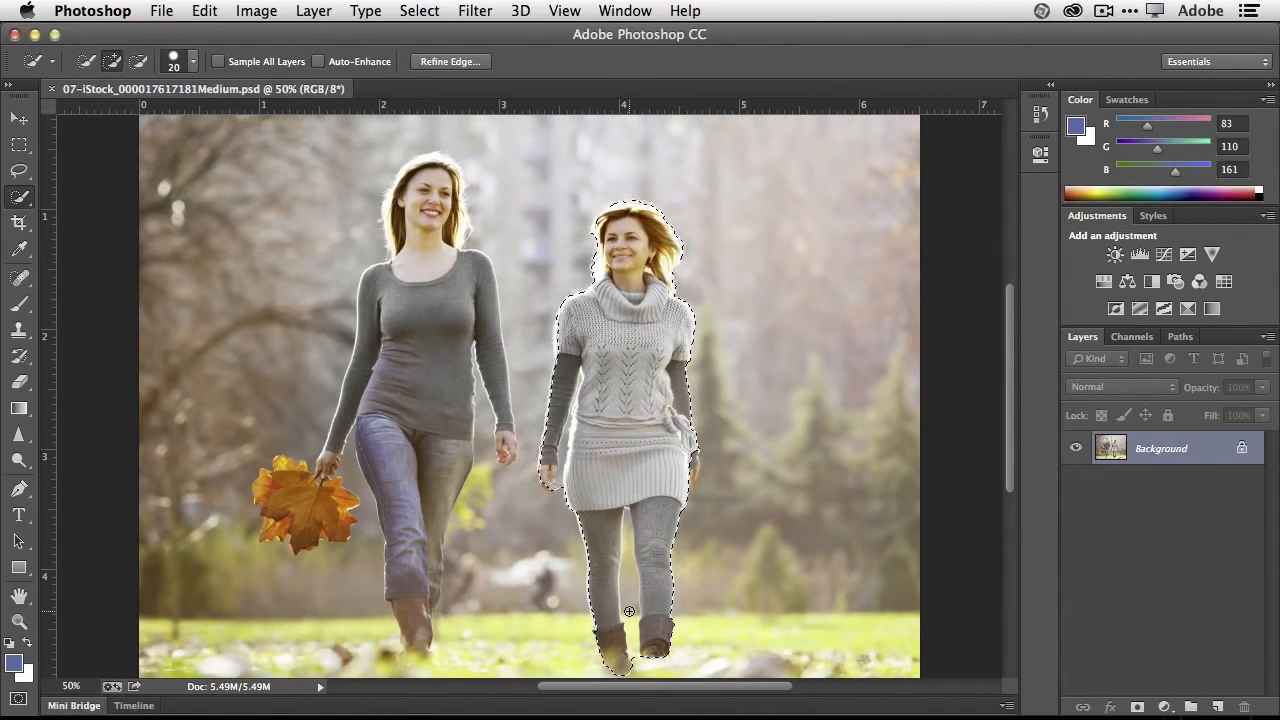
key("alt")
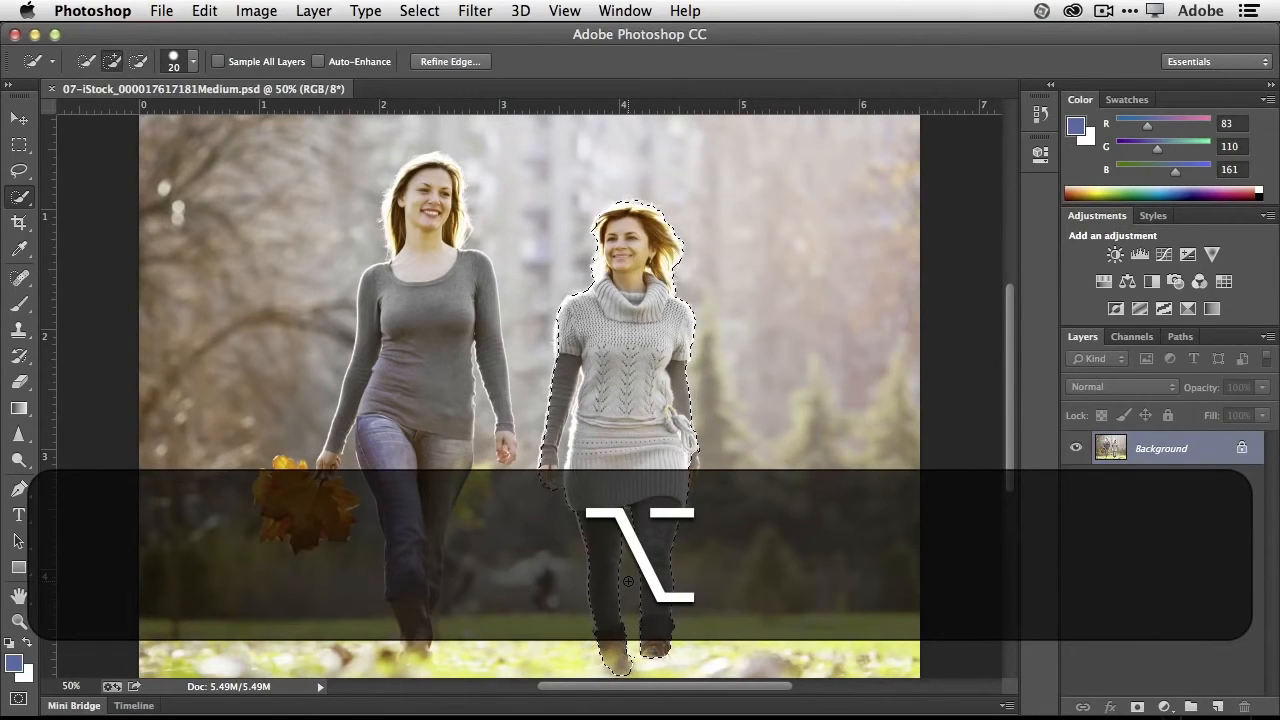
key("alt")
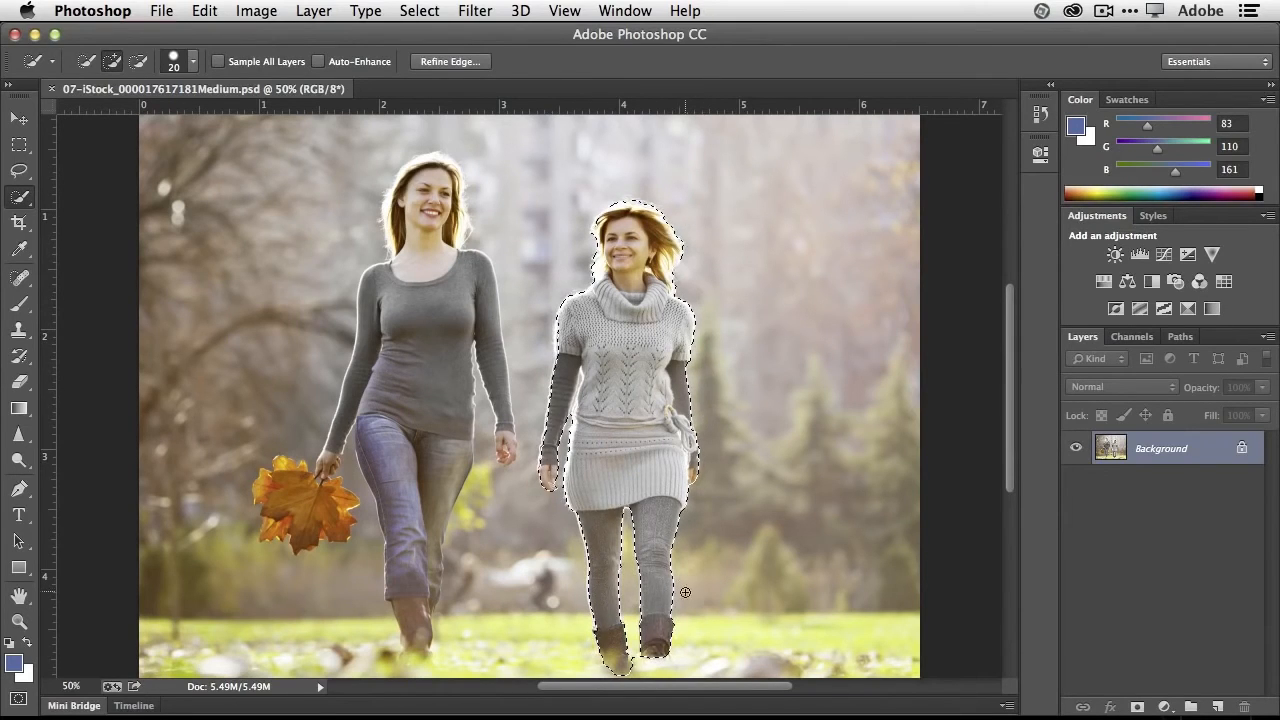
- Expand the selection around the woman in the sweater by 10 pixels
left_click(419, 11)
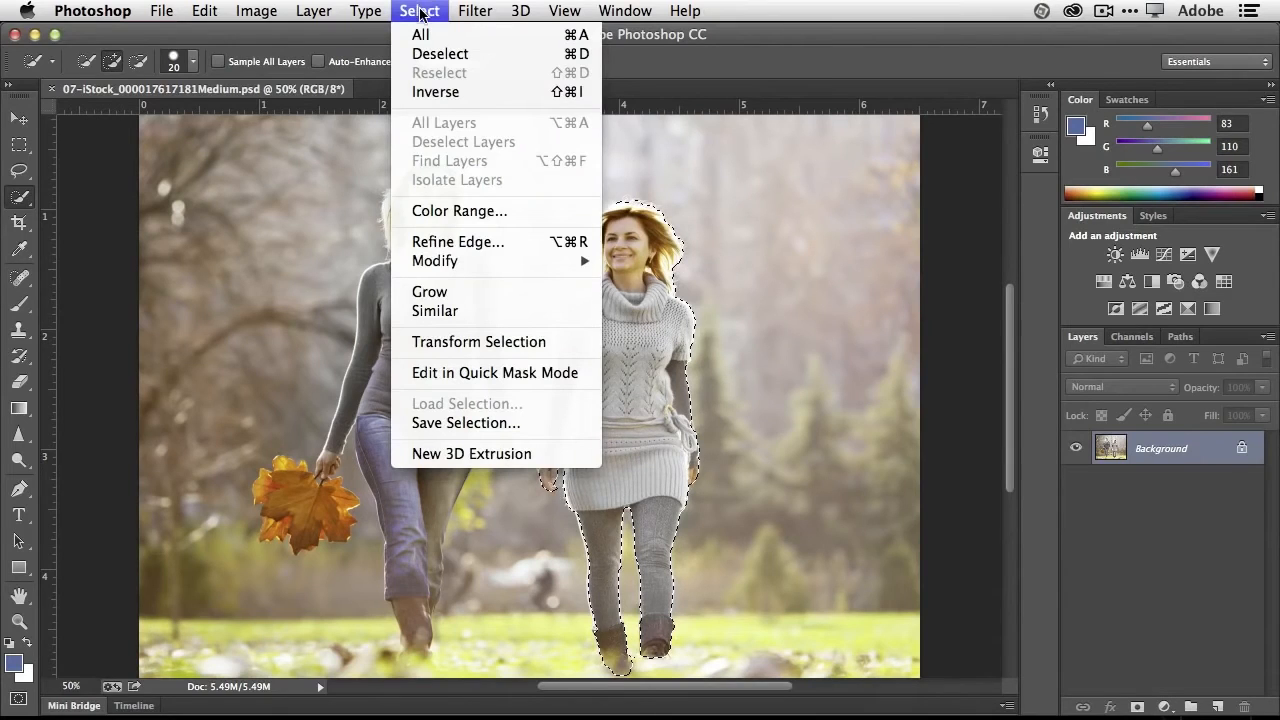
mouse_move(488, 265)
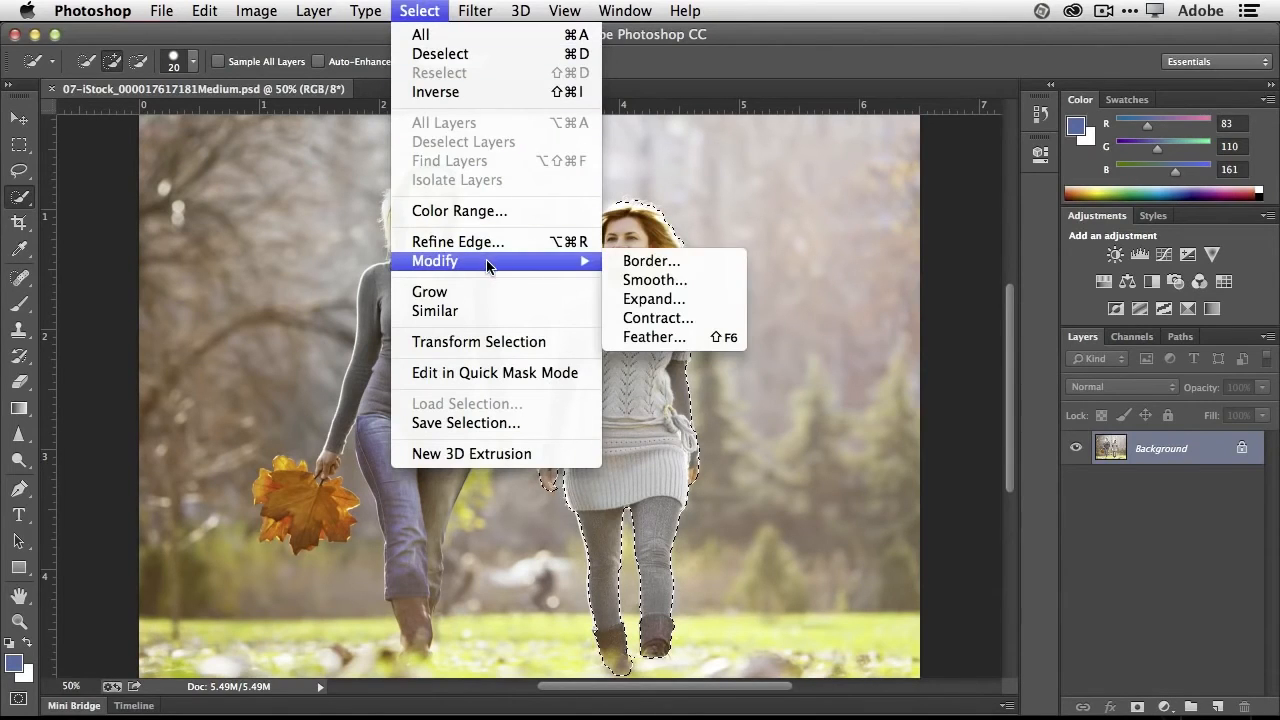
left_click(686, 299)
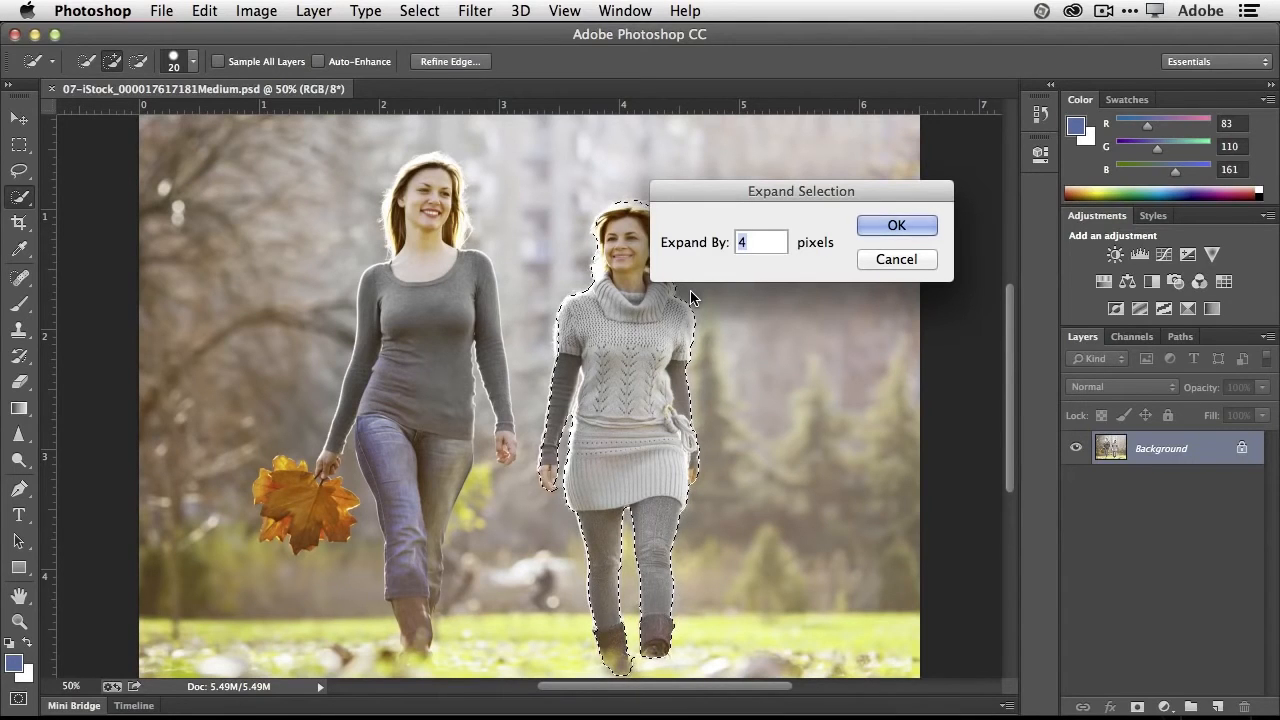
type("10")
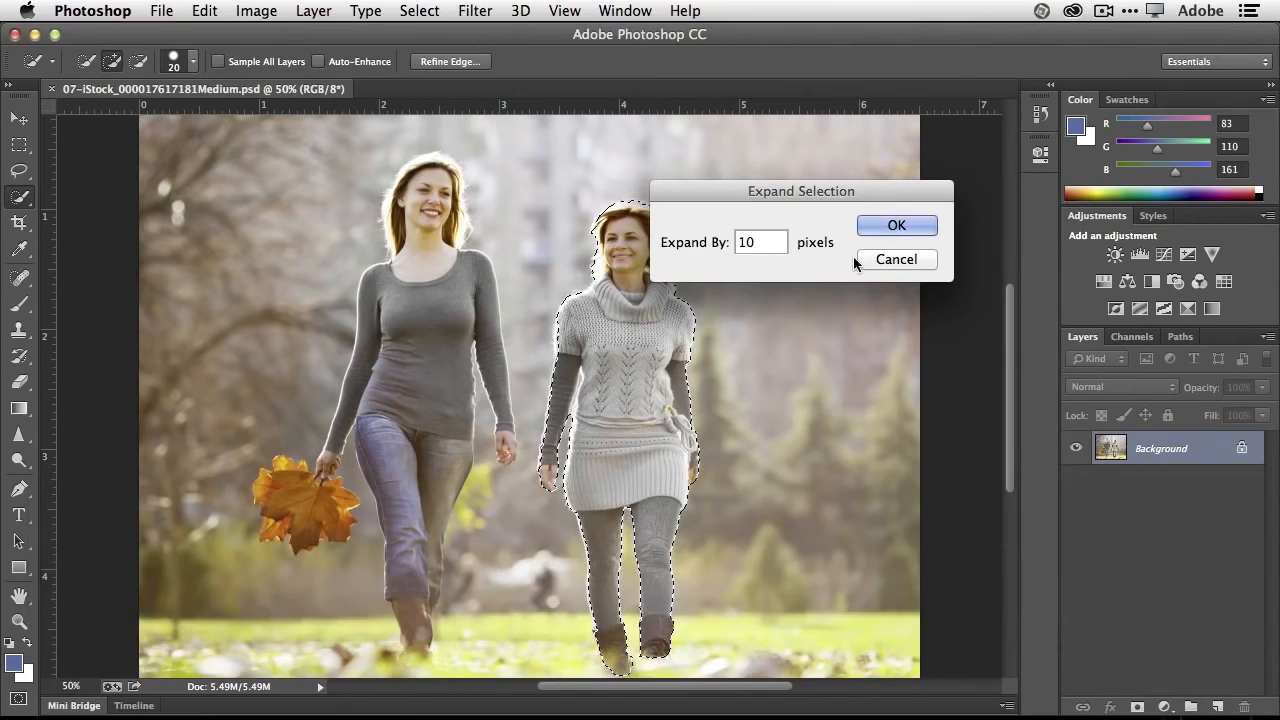
left_click(897, 227)
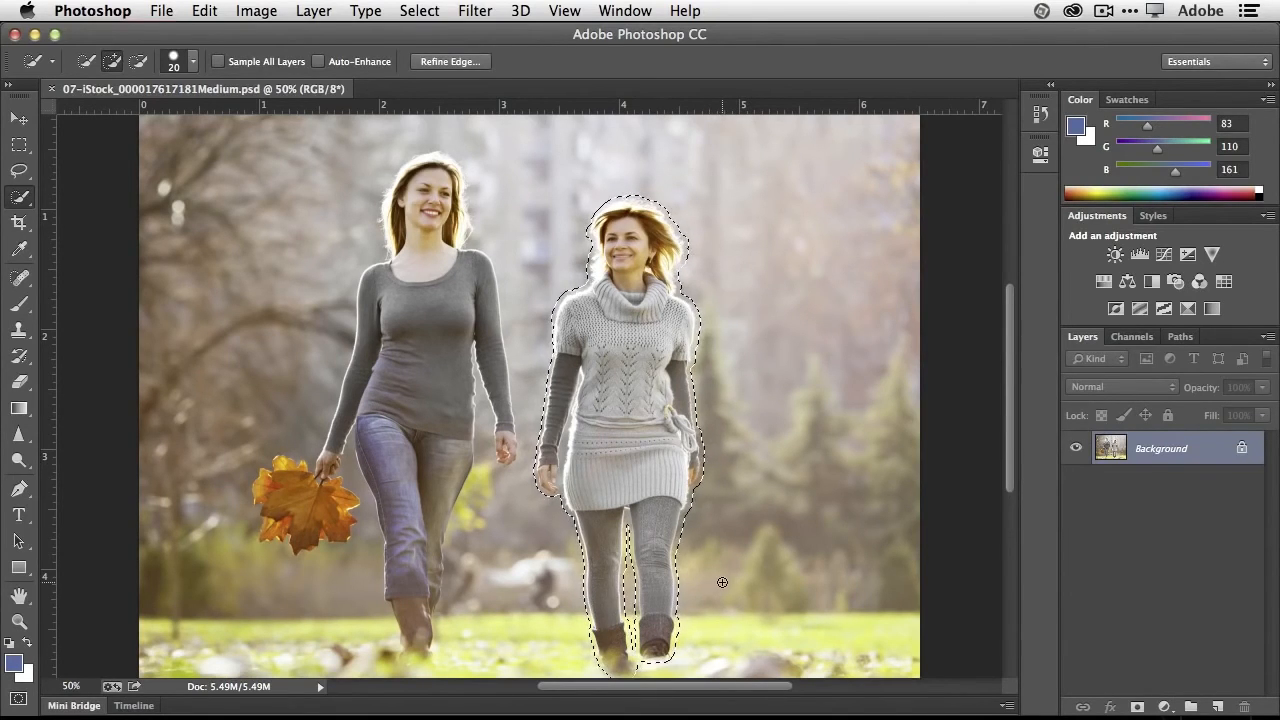
- Fill the selected woman using Content-Aware in Normal mode at 100% opacity and clear the selection
key("BackSpace")
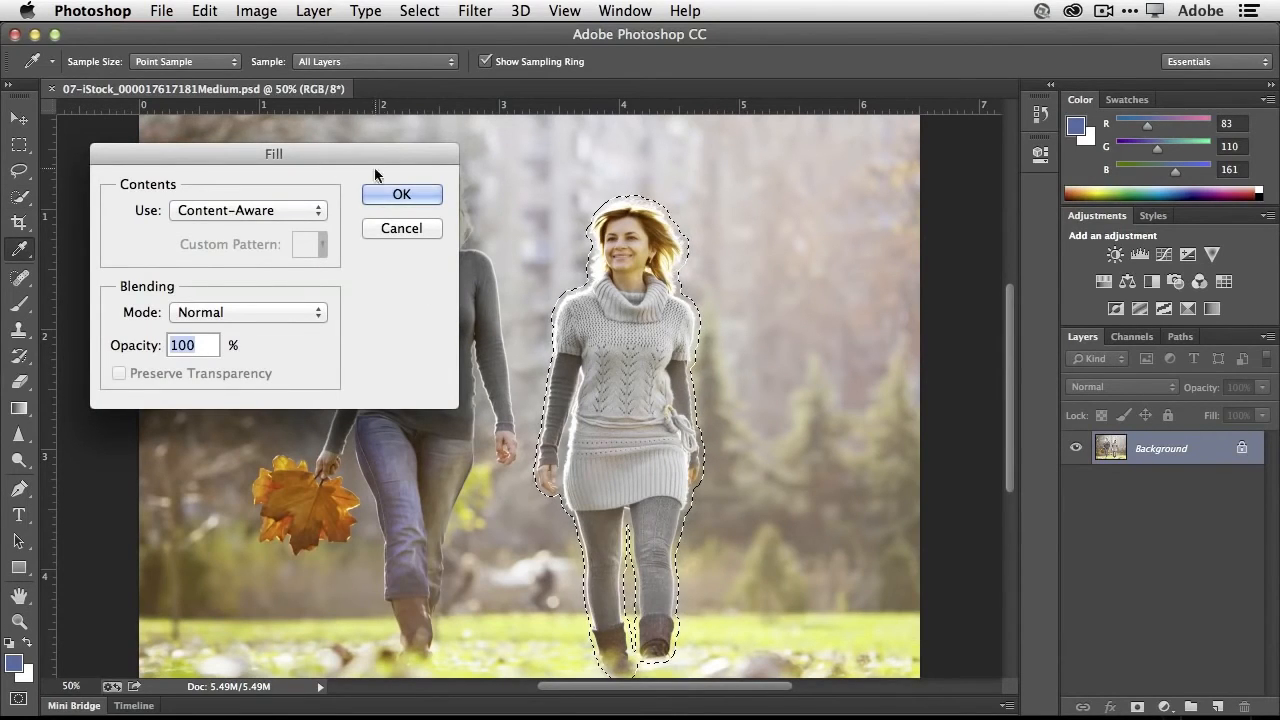
left_click(397, 194)
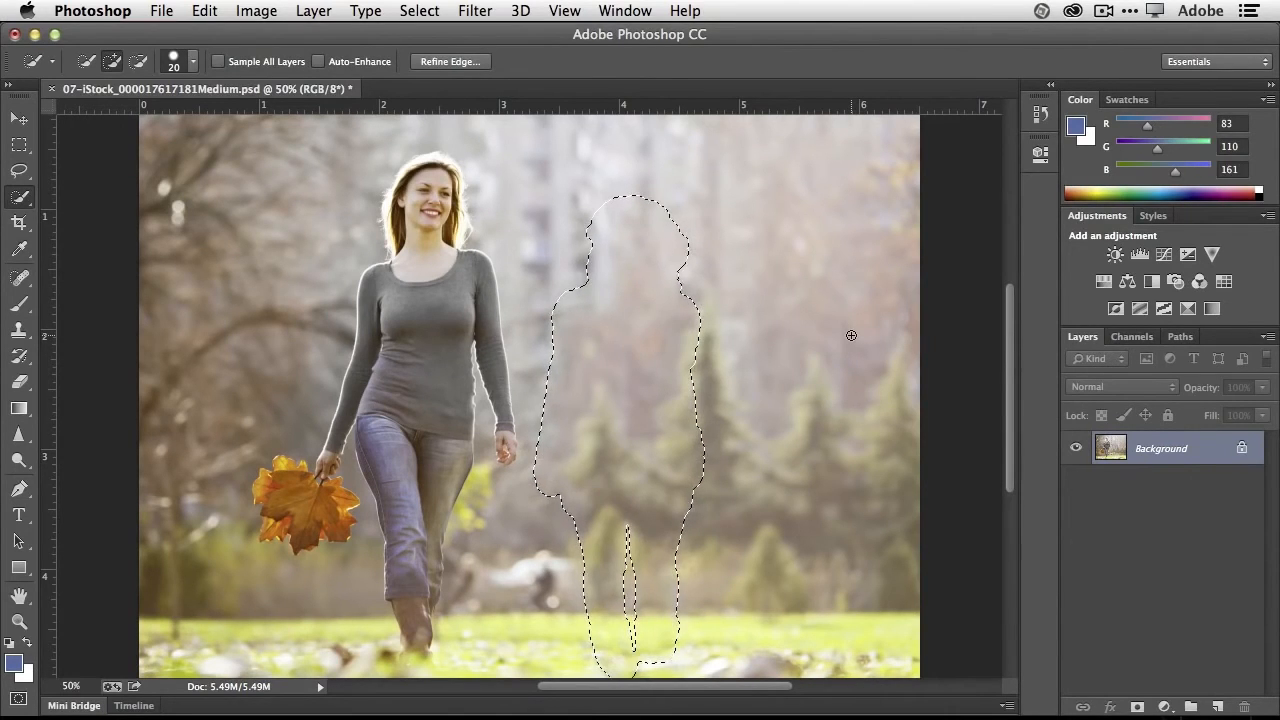
key("super+d")
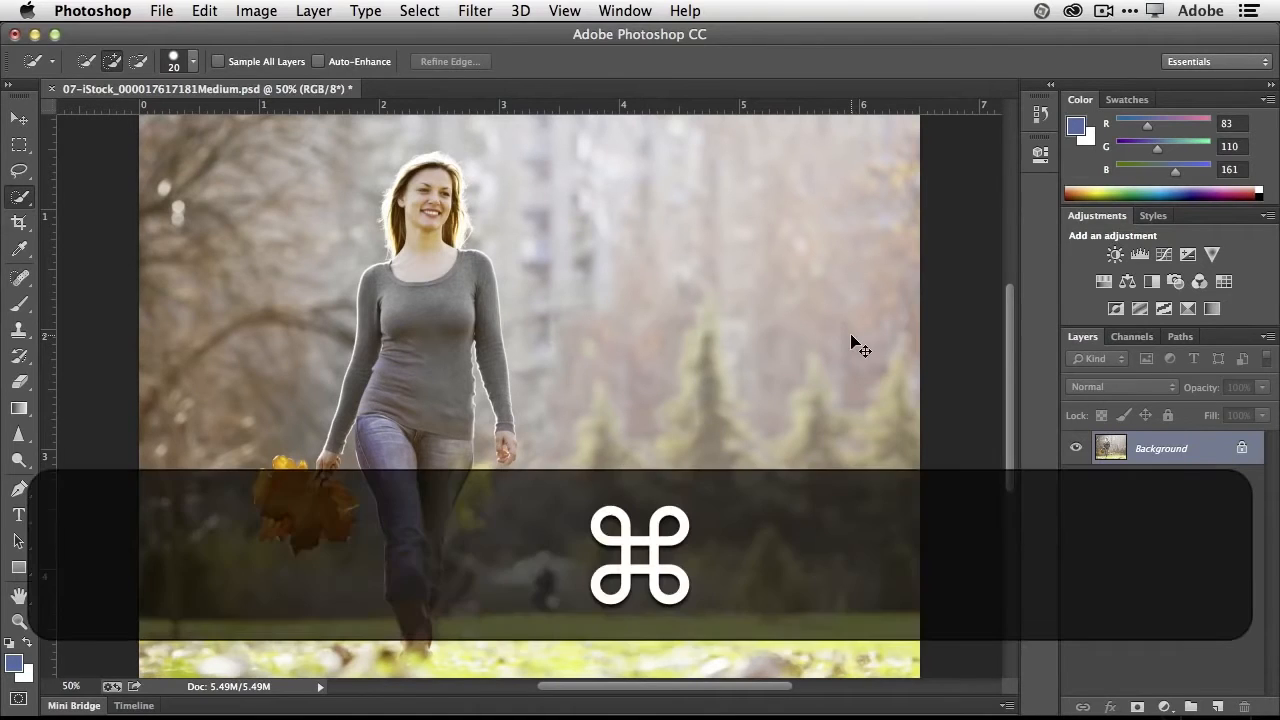
key("super+minus")
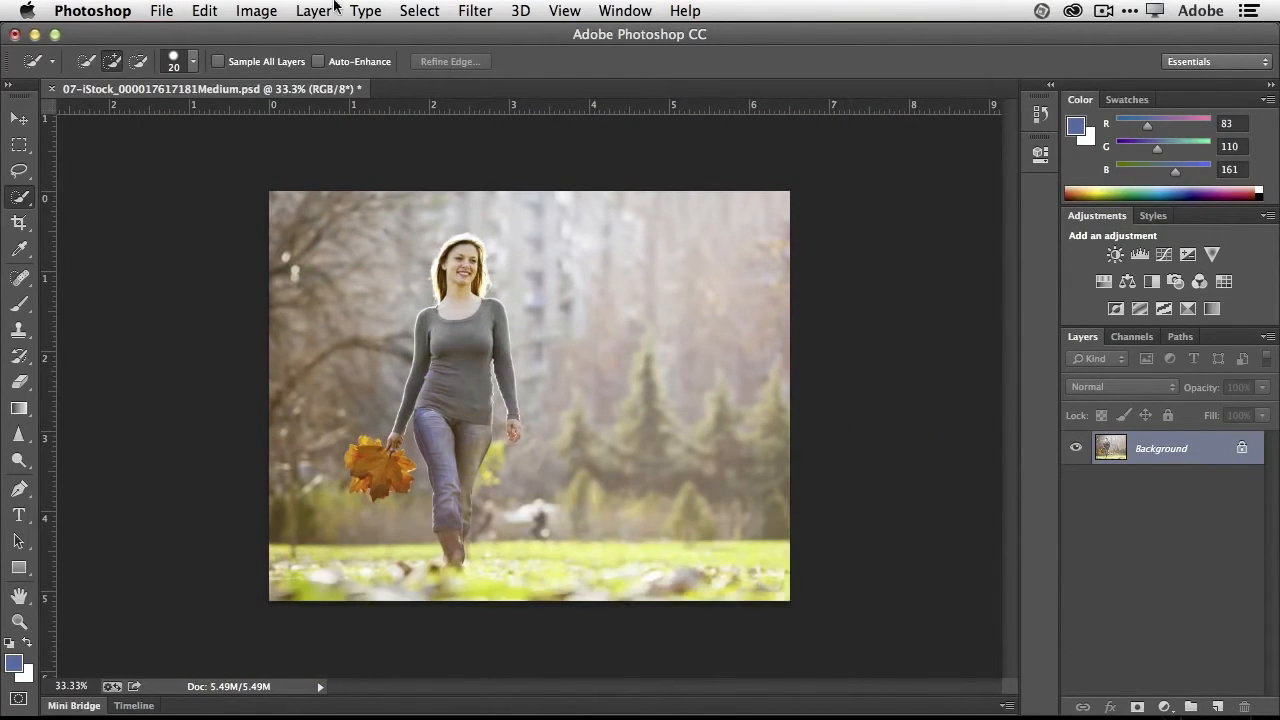
- Step back through the deselection and the Content-Aware fill of the woman in the sweater
left_click(202, 10)
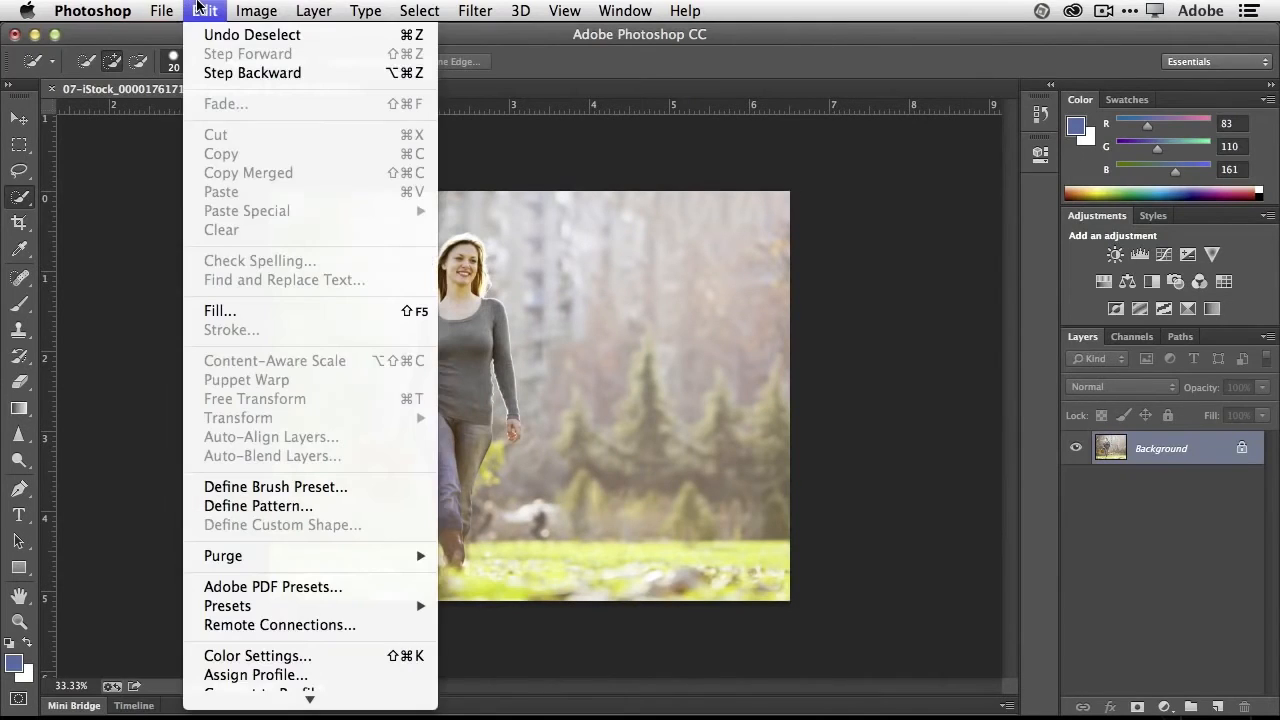
left_click(210, 73)
left_click(216, 12)
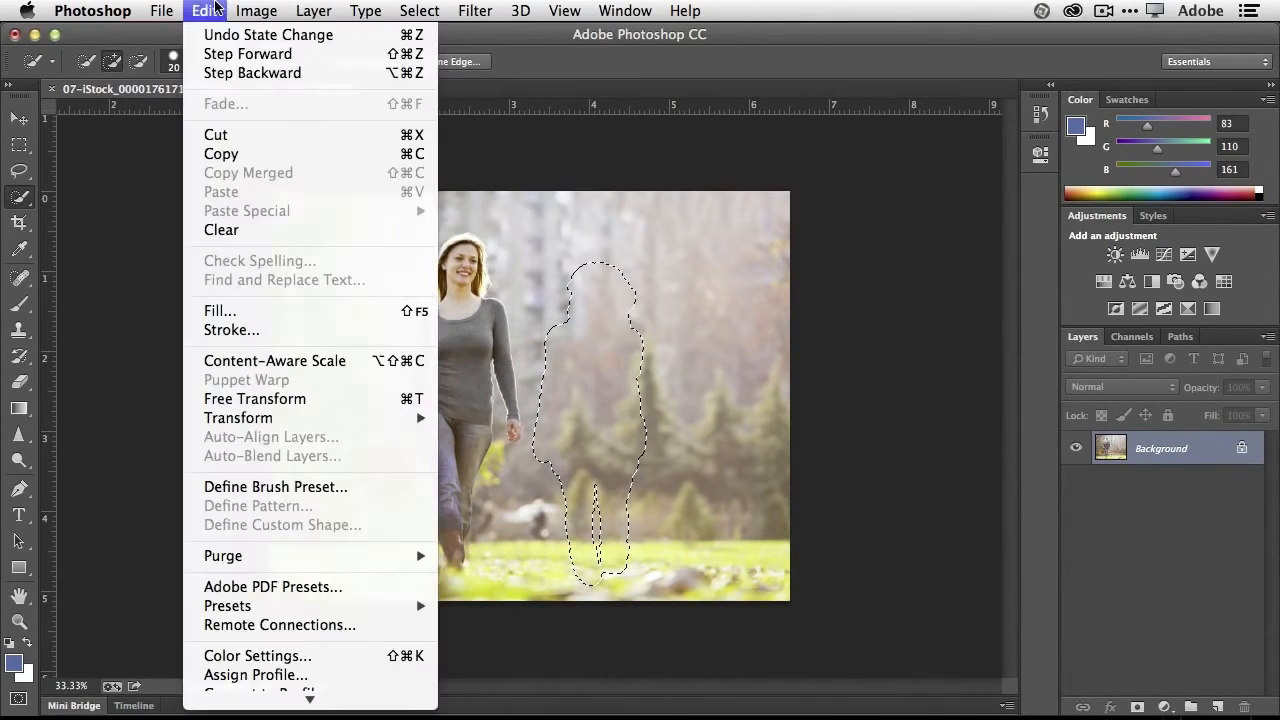
left_click(220, 75)
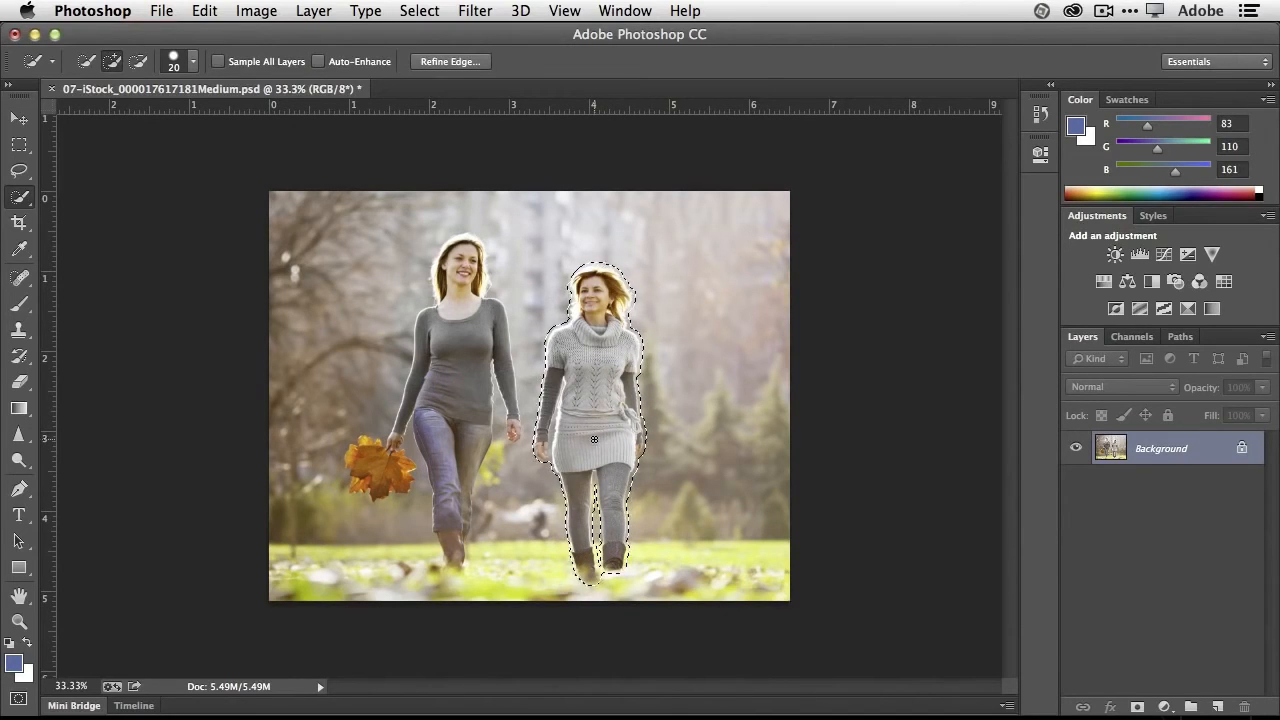
- Try shifting the selected woman away from her companion with the Move tool and undo it
left_click(12, 121)
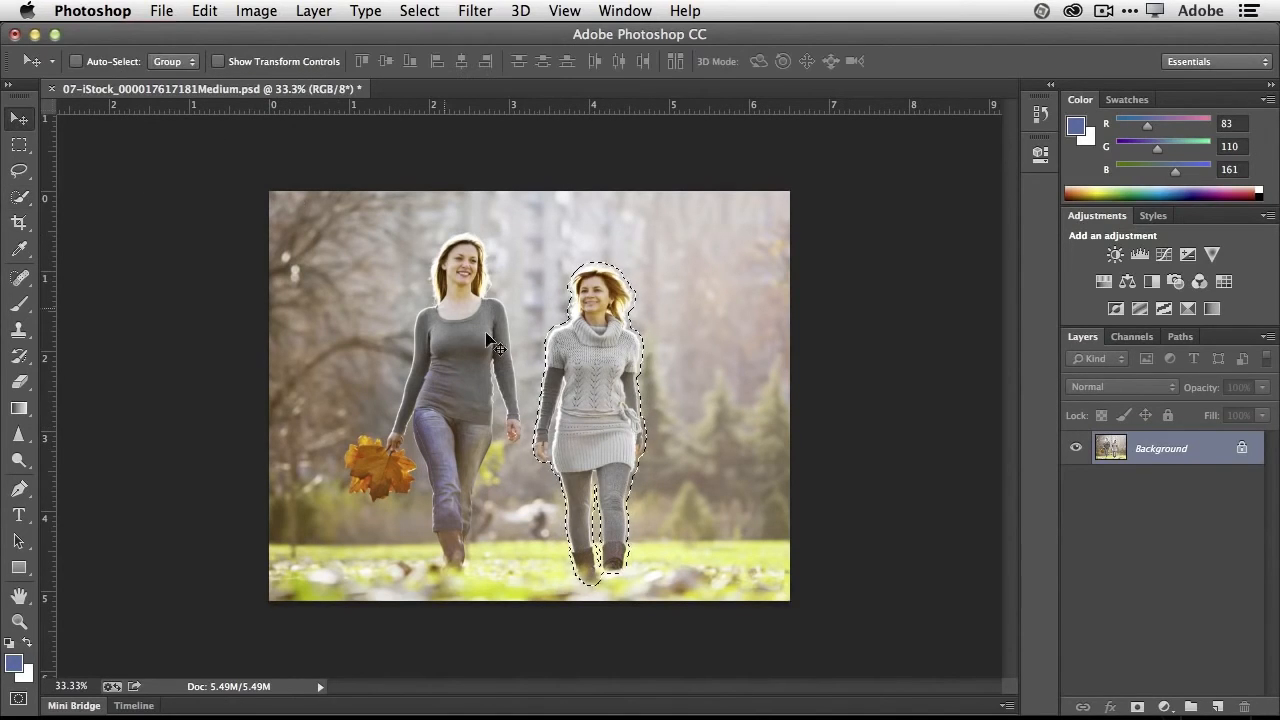
left_click_drag(588, 393, 653, 393)
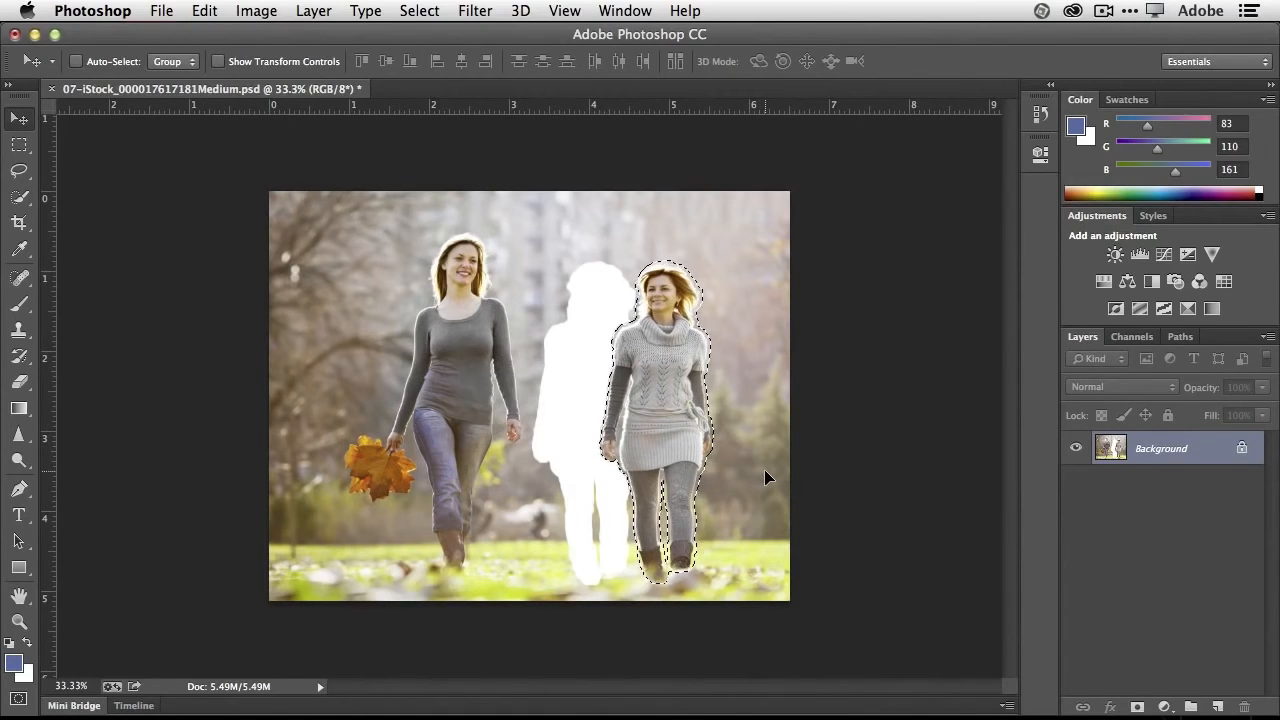
key("super+z")
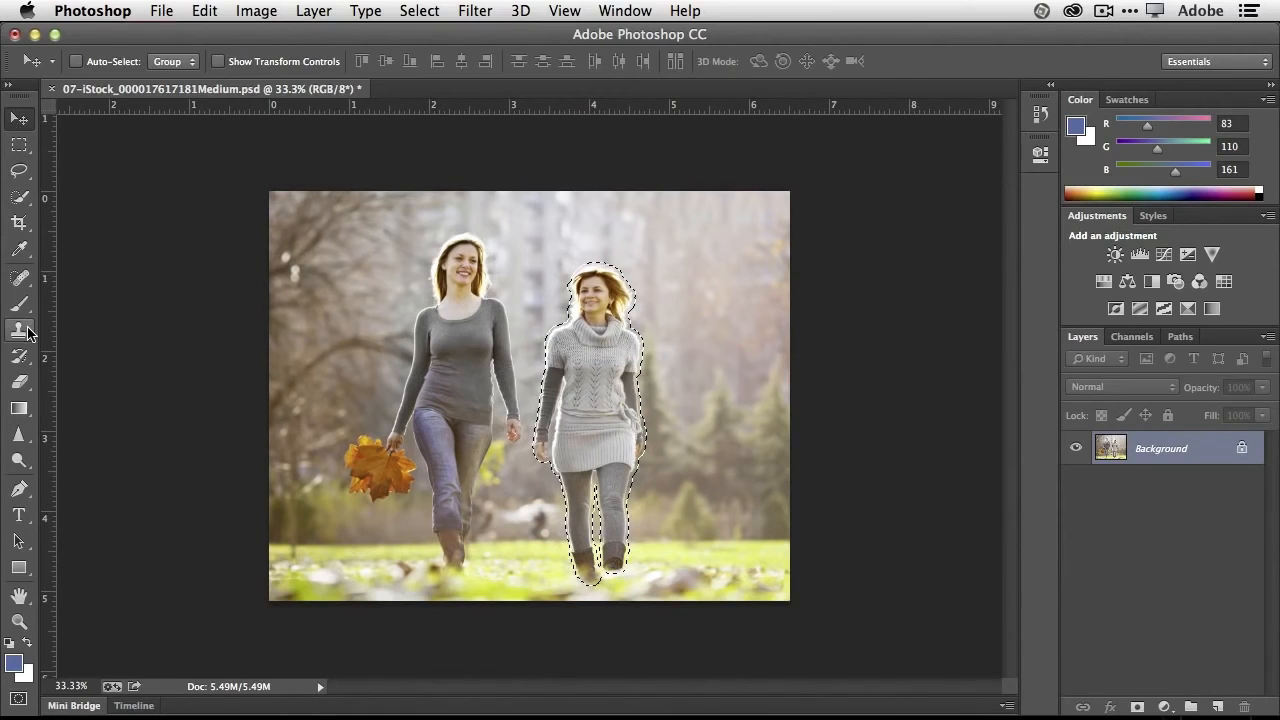
- Reposition the selected woman in the sweater farther from her companion with Content-Aware Move at Medium adaptation, and clear the selection
left_click(20, 278)
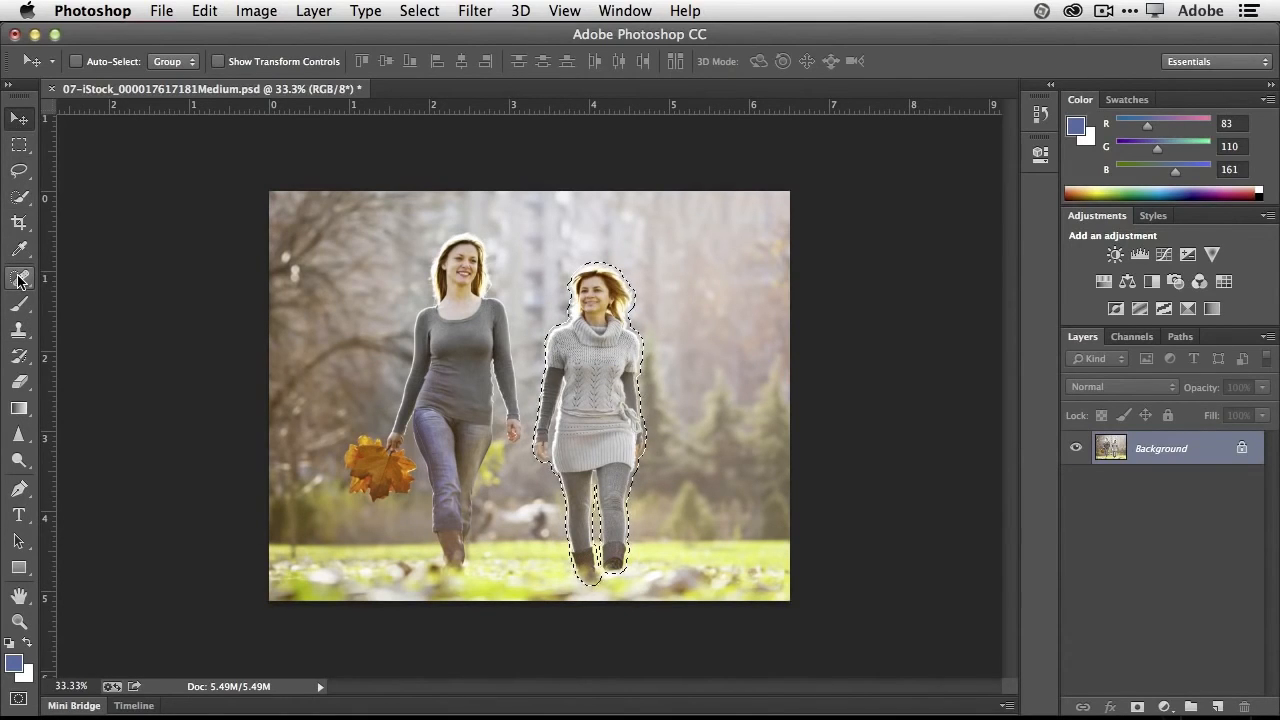
left_click(20, 278)
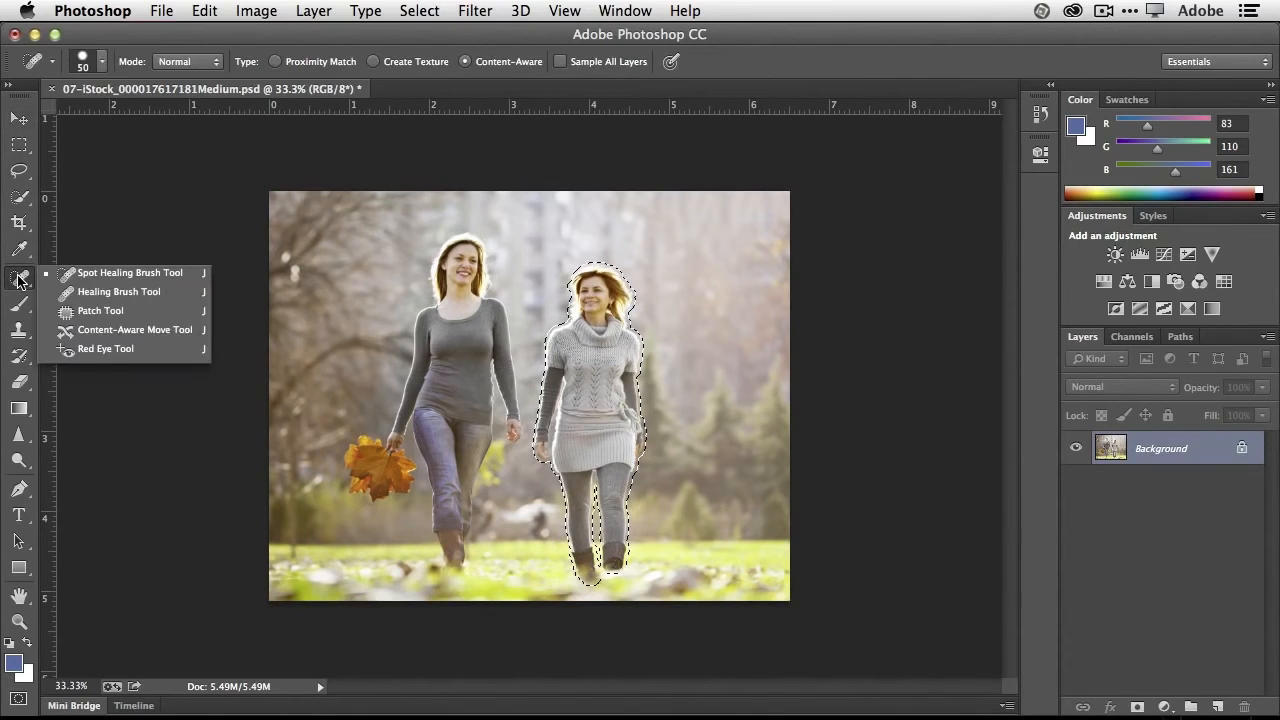
left_click(118, 340)
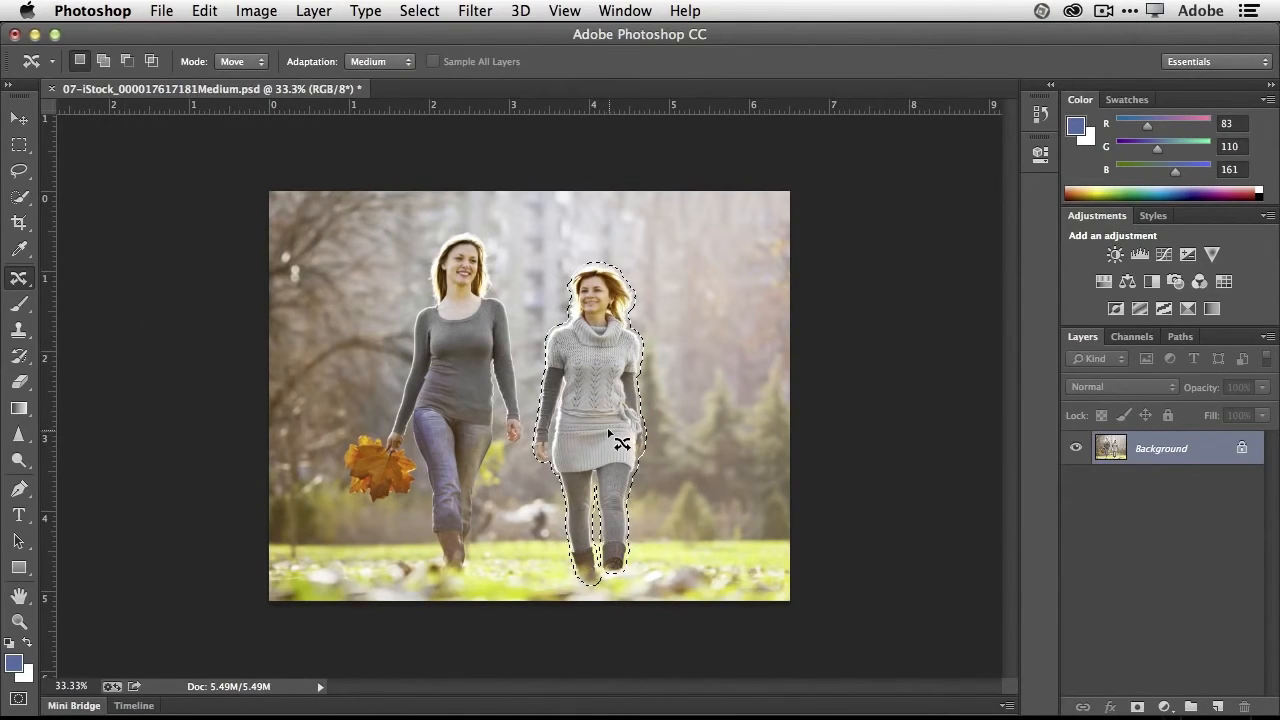
left_click_drag(588, 428, 703, 428)
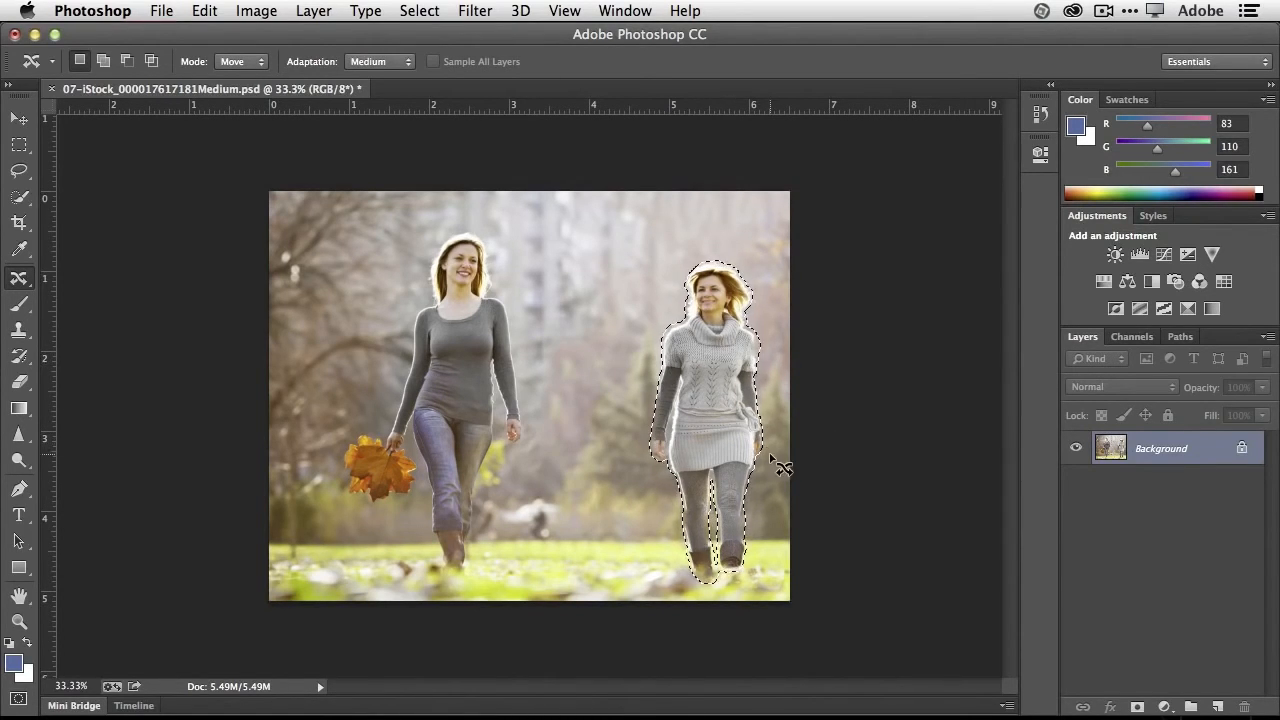
left_click(424, 12)
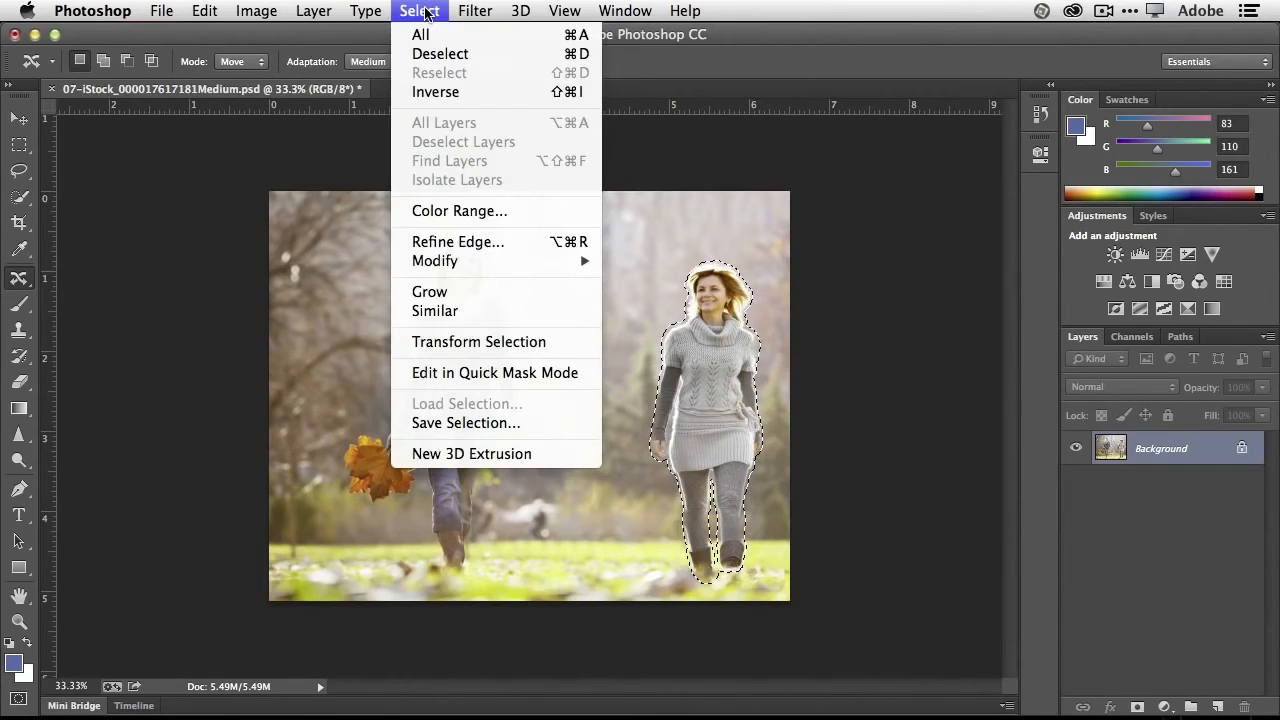
left_click(430, 54)
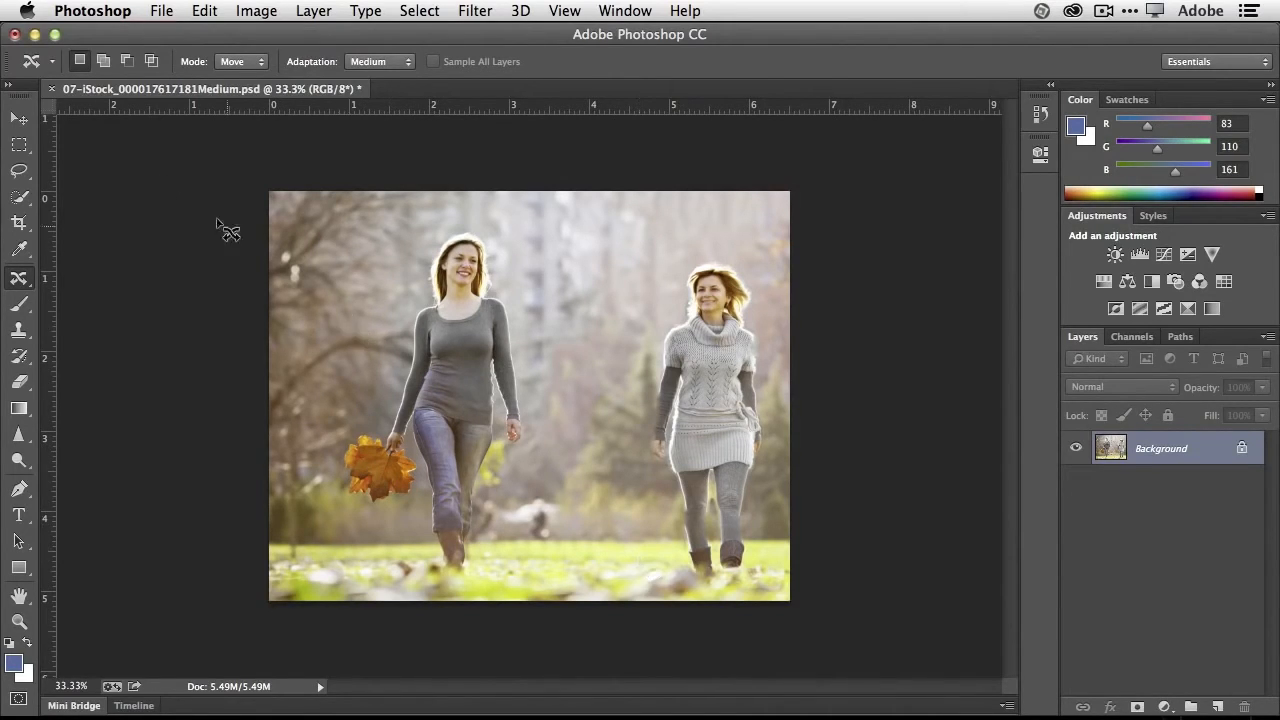
- Select the orange maple leaf with the Quick Selection tool and copy it to a new layer
left_click(20, 199)
mouse_move(381, 467)
left_mouse_down()
mouse_move(356, 460)
mouse_move(366, 440)
mouse_move(390, 480)
left_mouse_up()
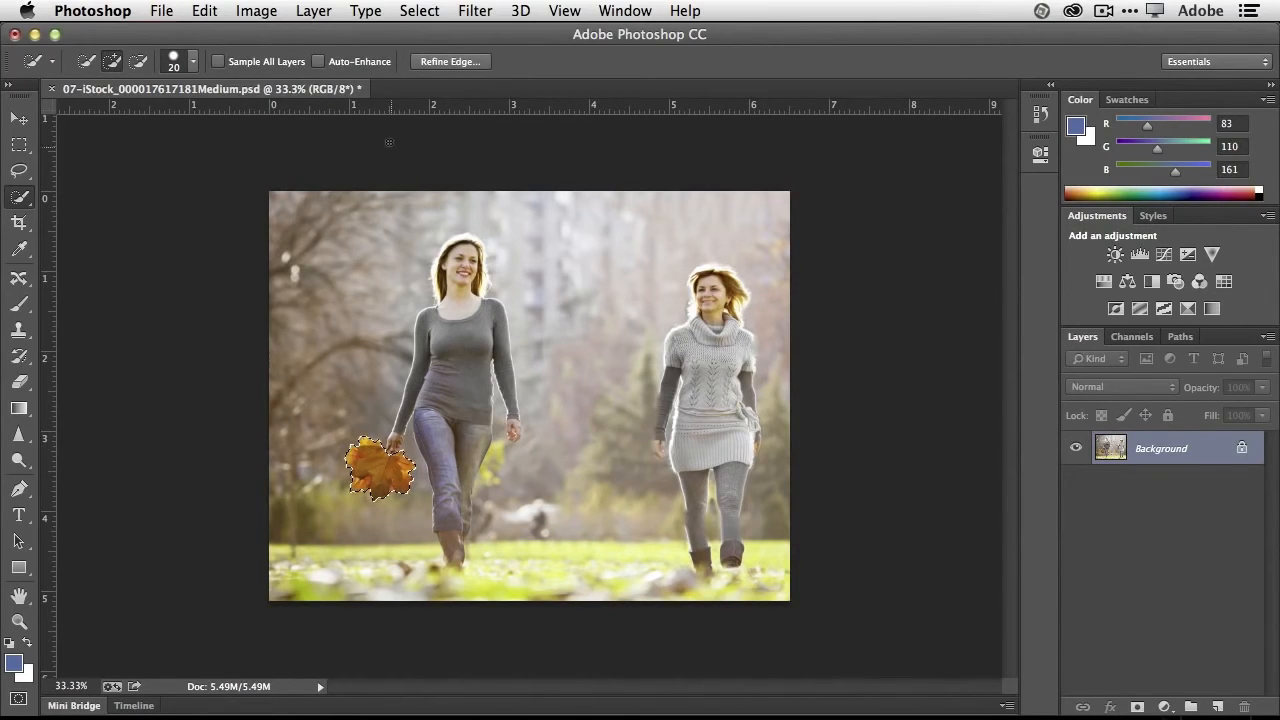
left_click(307, 11)
mouse_move(318, 36)
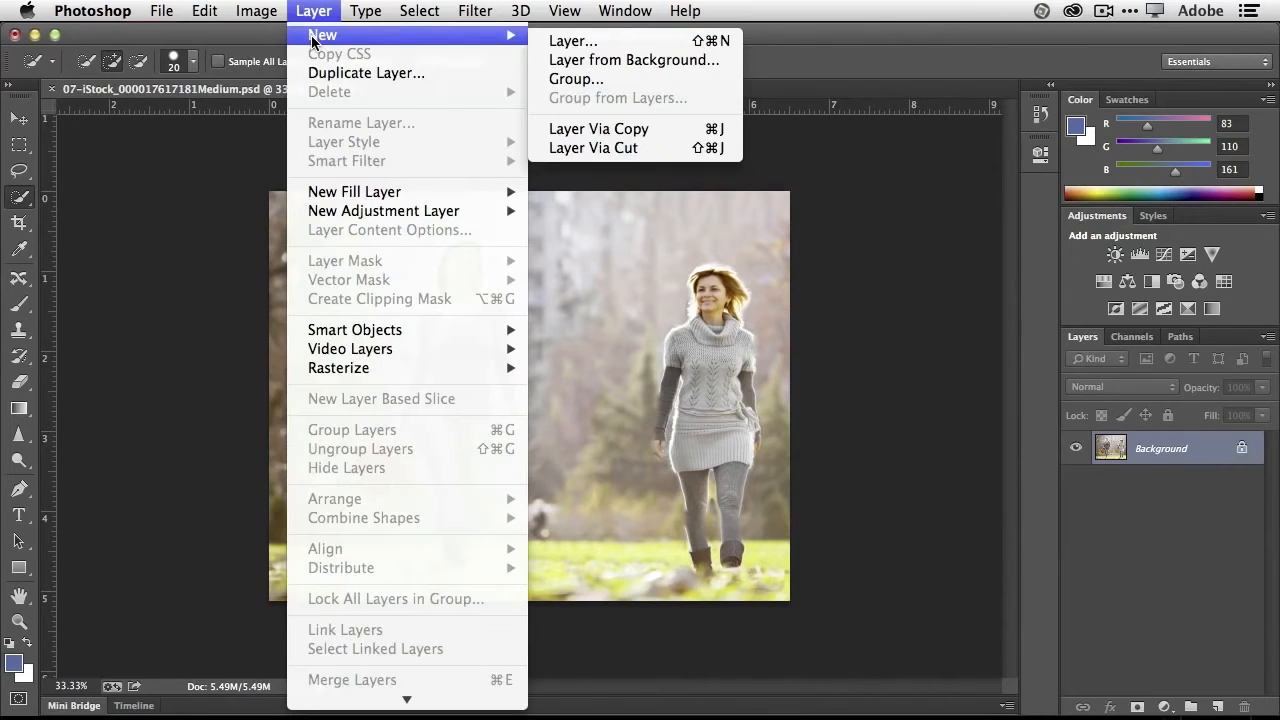
left_click(719, 133)
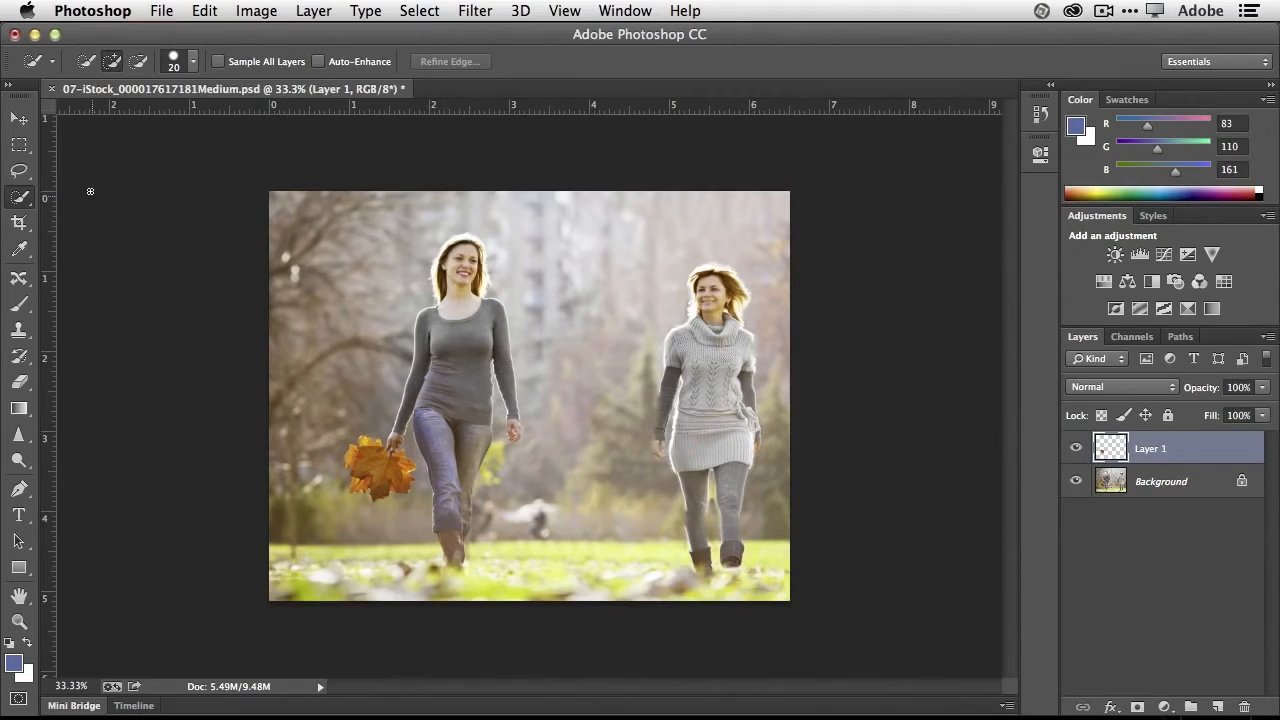
- Place the copied leaf at the sweater woman's hand and free-transform it to about 76% size, rotated about -15 degrees
left_click(19, 119)
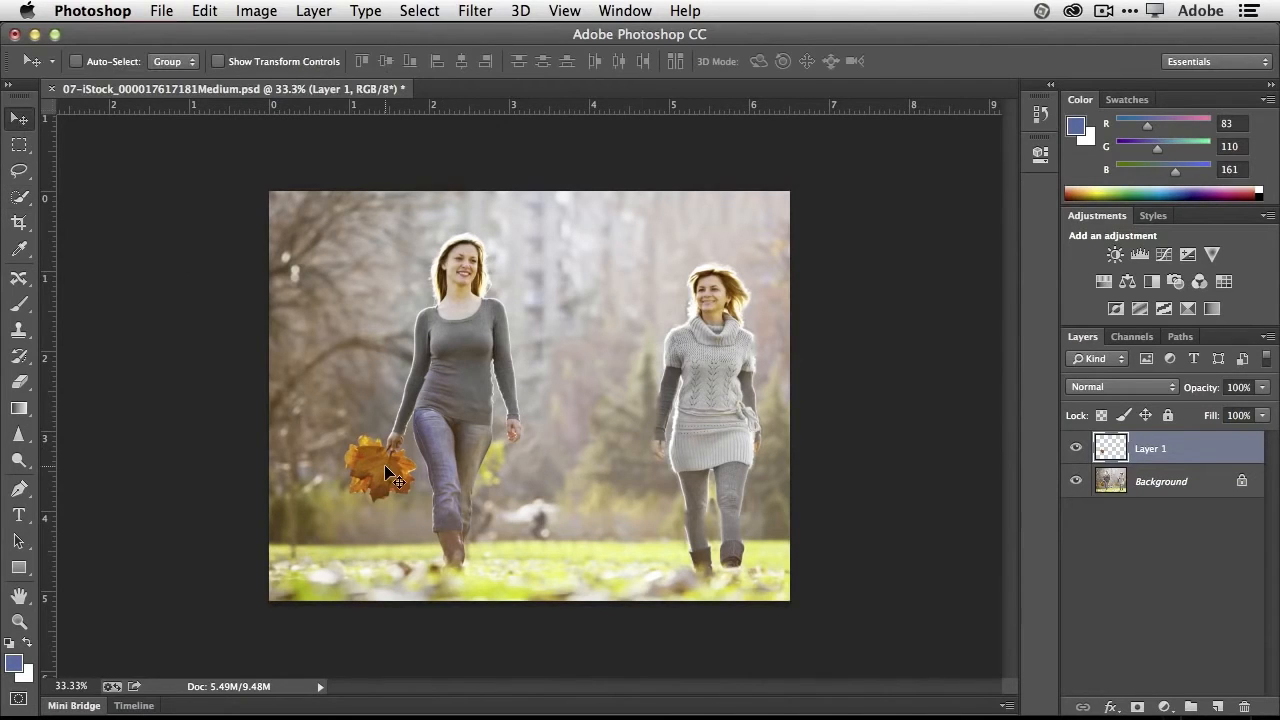
left_click_drag(385, 466, 645, 478)
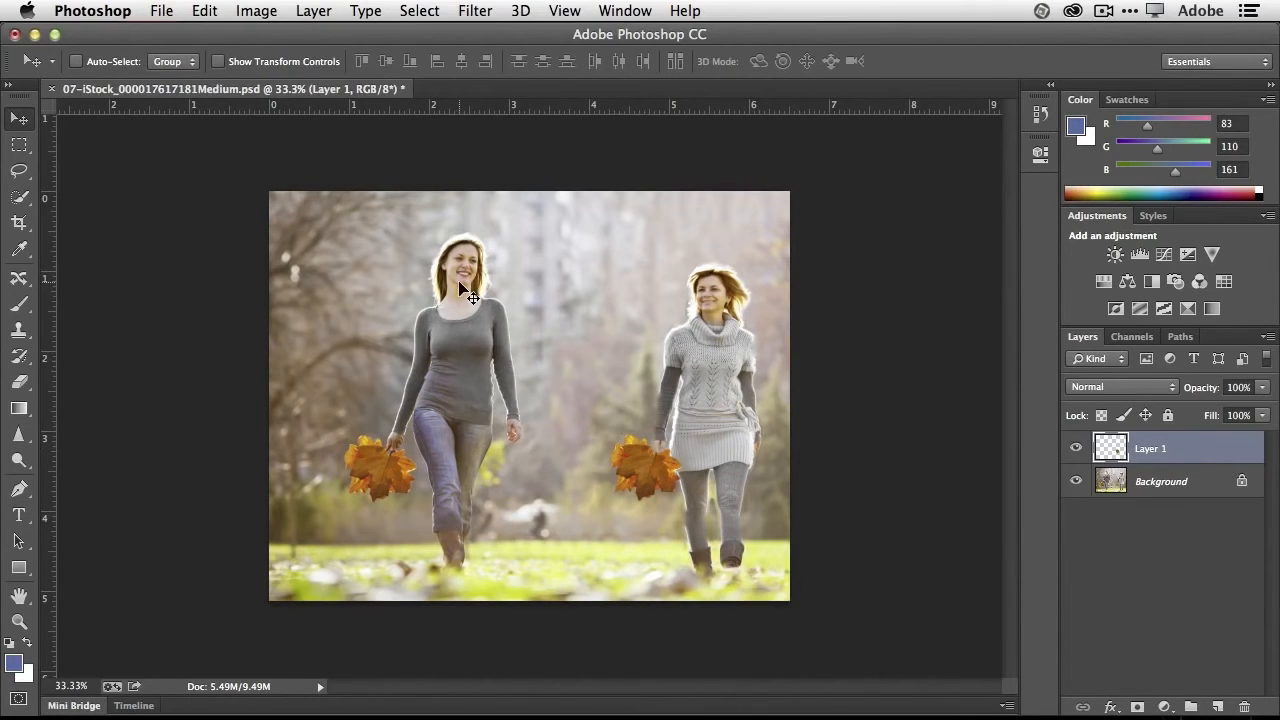
left_click(204, 12)
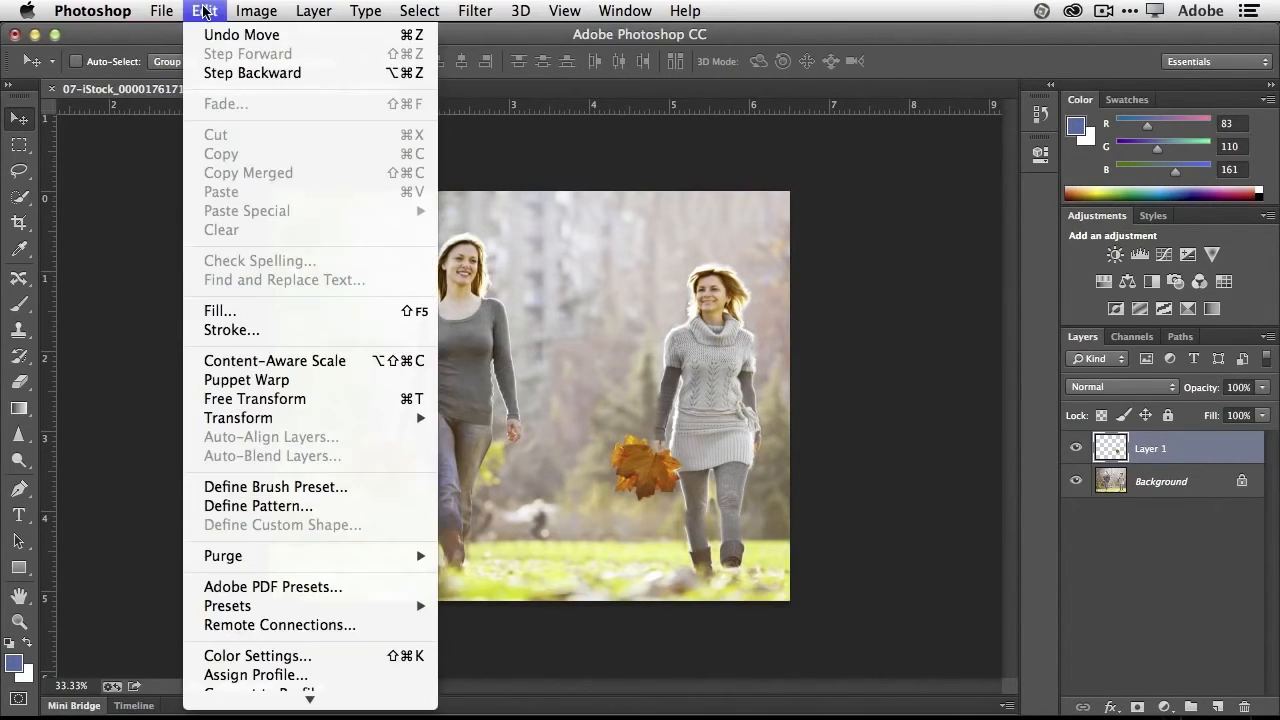
left_click(314, 402)
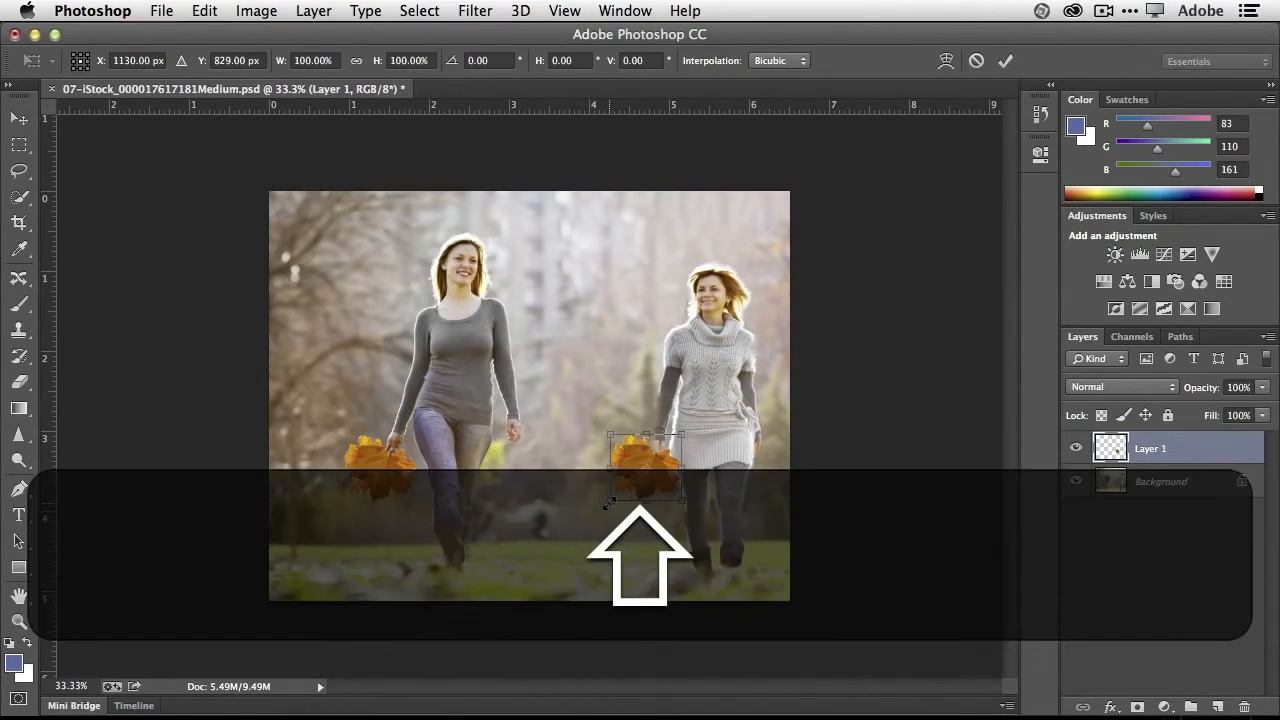
left_click_drag(608, 503, 700, 468)
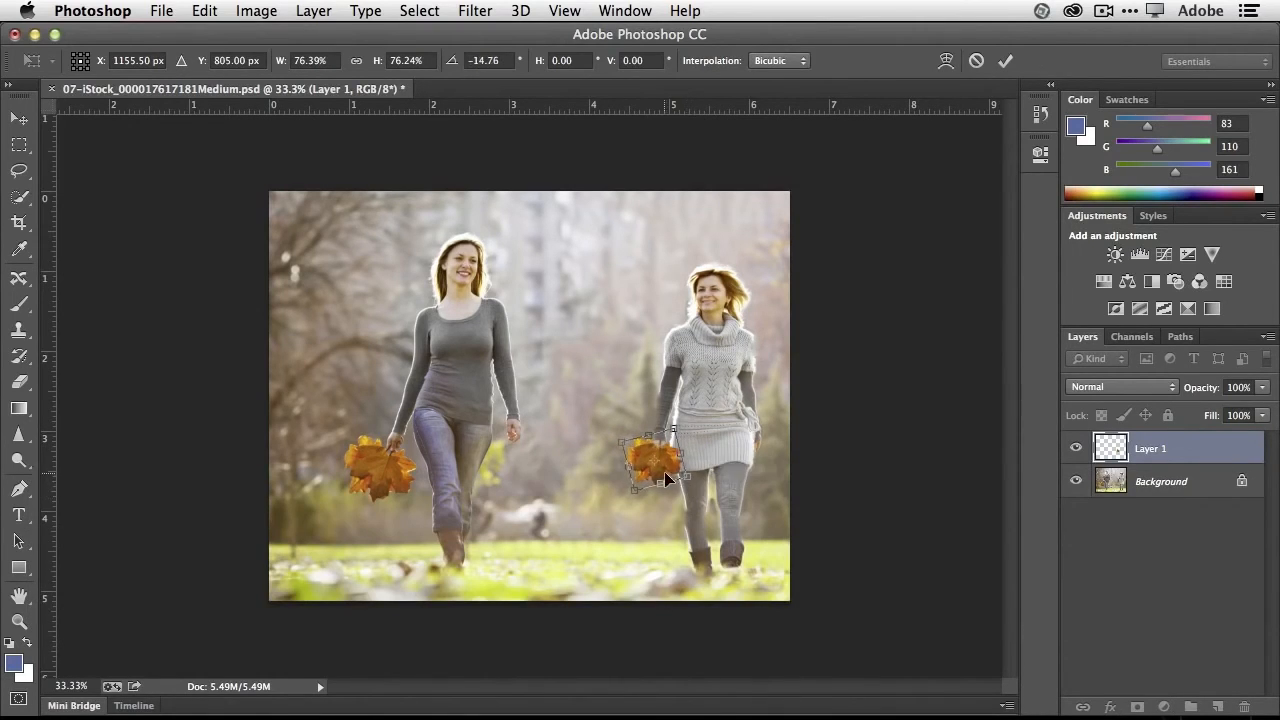
- Flip the leaf copy horizontally, fit it to her hand at about 23 degrees and 71% size, and apply the transform
right_click(666, 474)
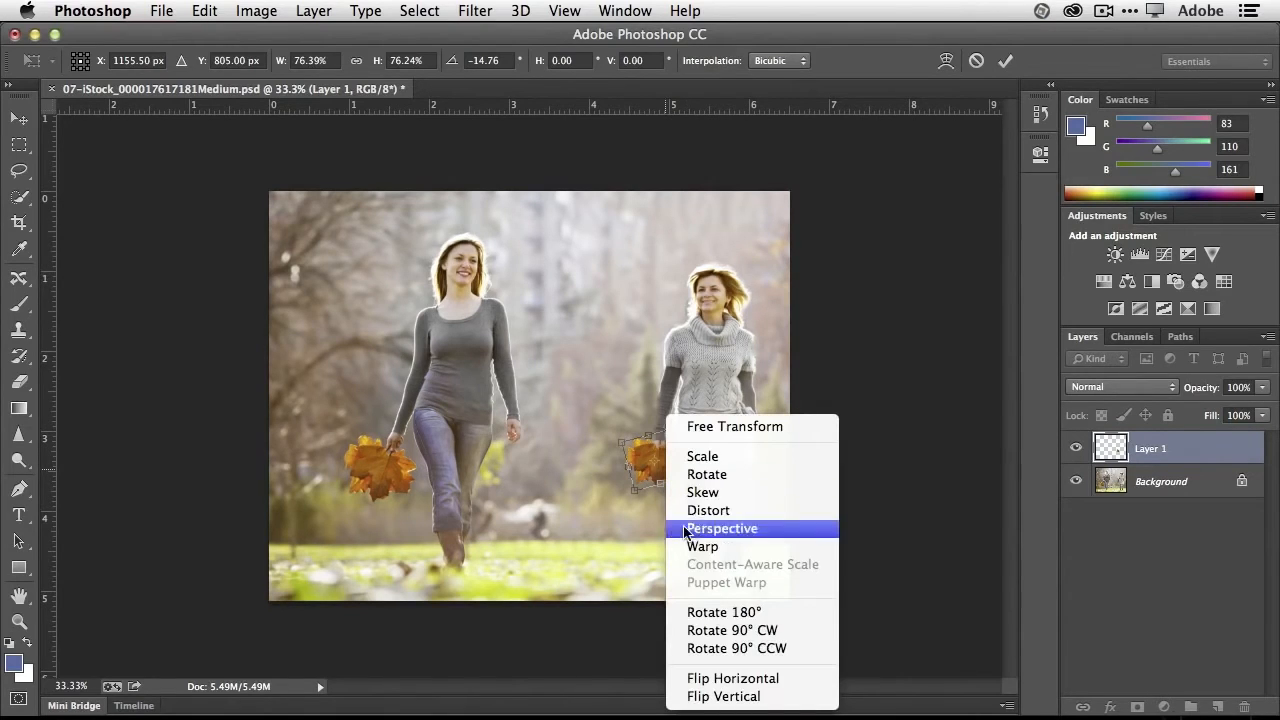
left_click(729, 679)
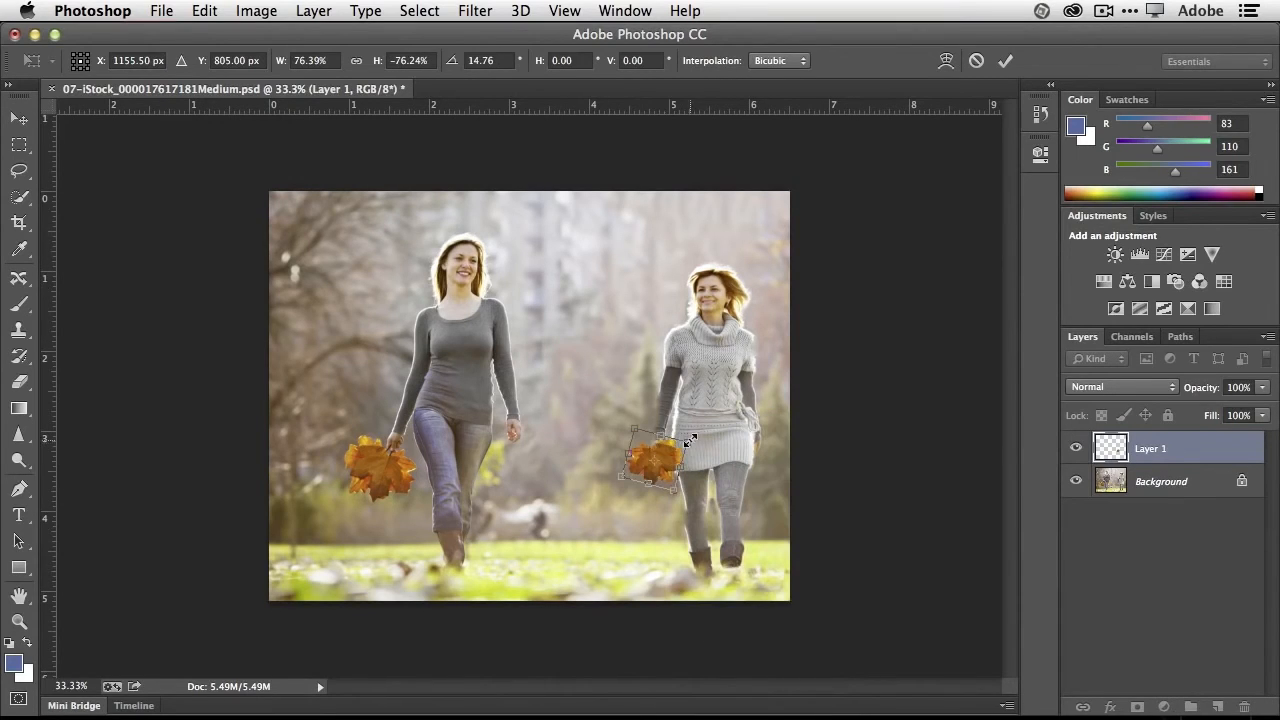
left_click_drag(700, 429, 675, 465)
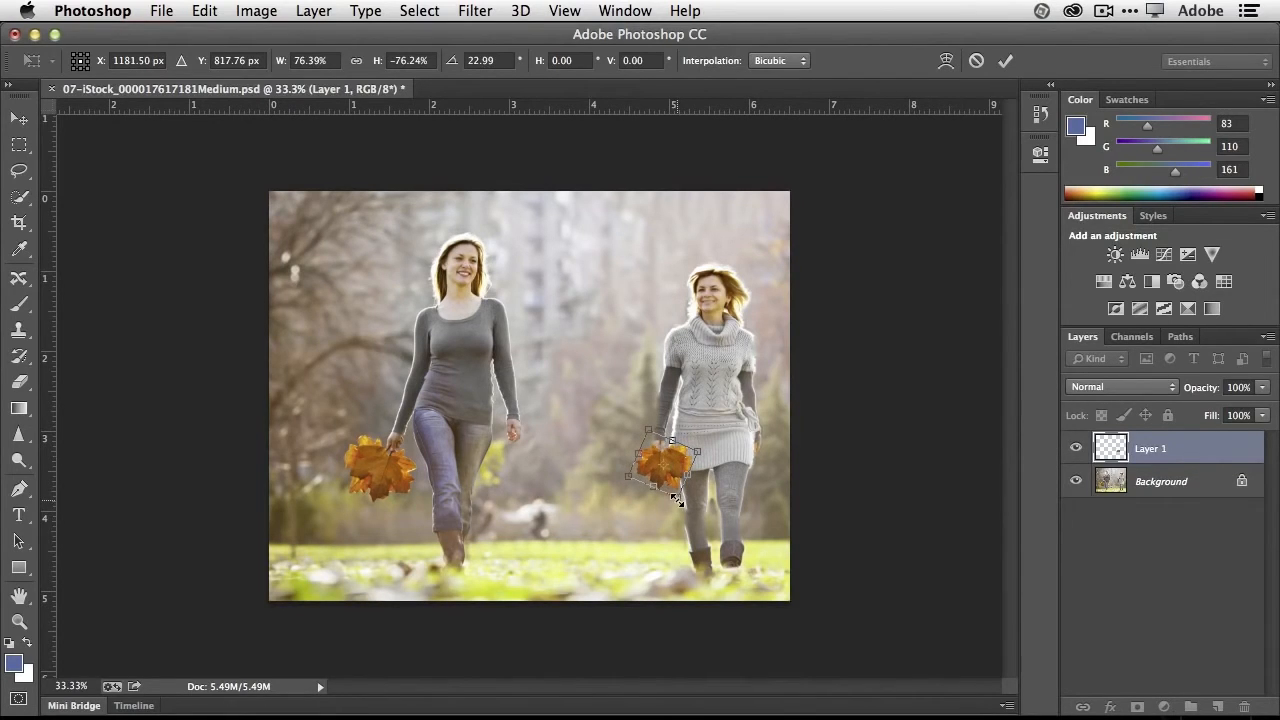
mouse_move(676, 498)
left_mouse_down()
mouse_move(684, 470)
mouse_move(676, 493)
left_mouse_up()
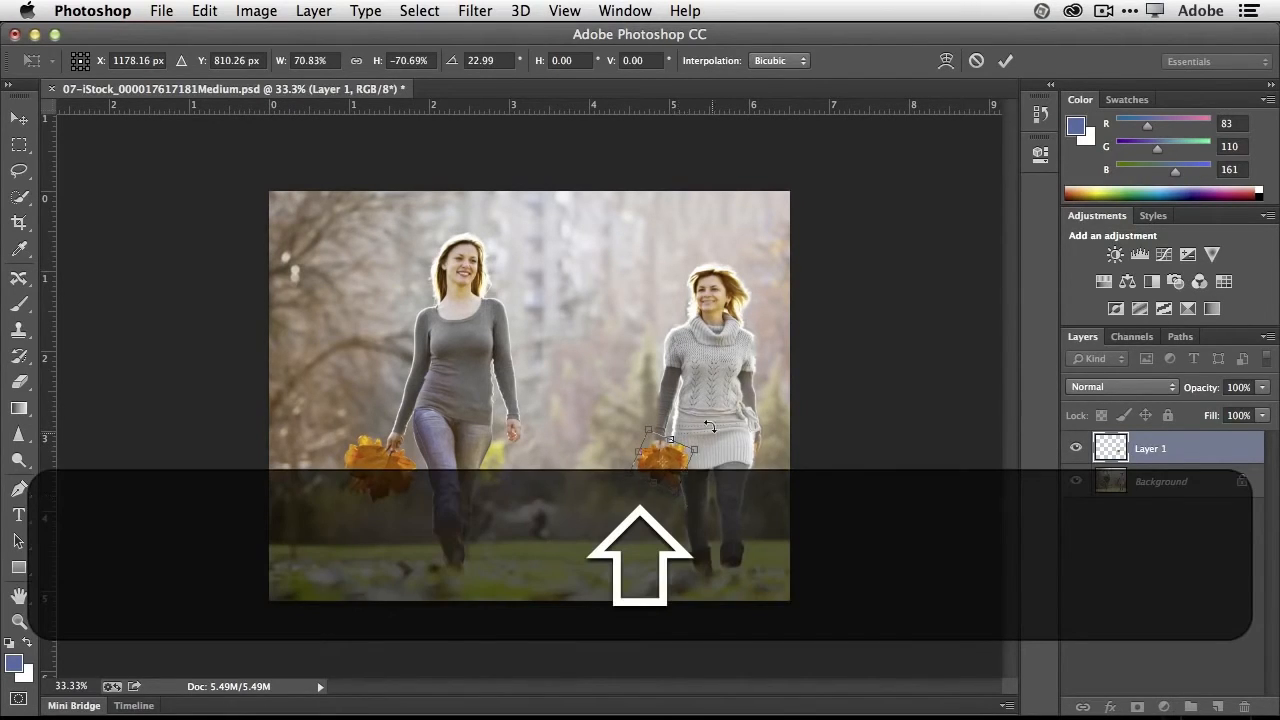
left_click(1004, 61)
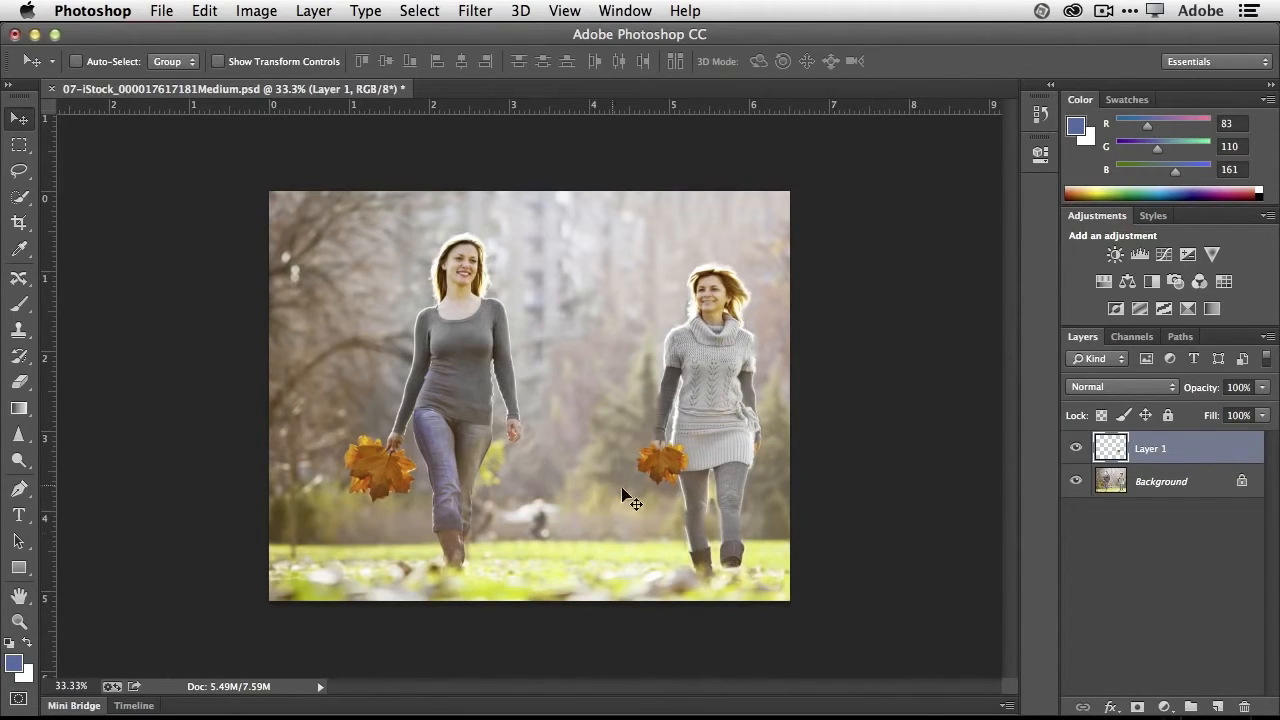
- Set up the Eraser with a 40-pixel brush for the copied leaf's layer
left_click(19, 384)
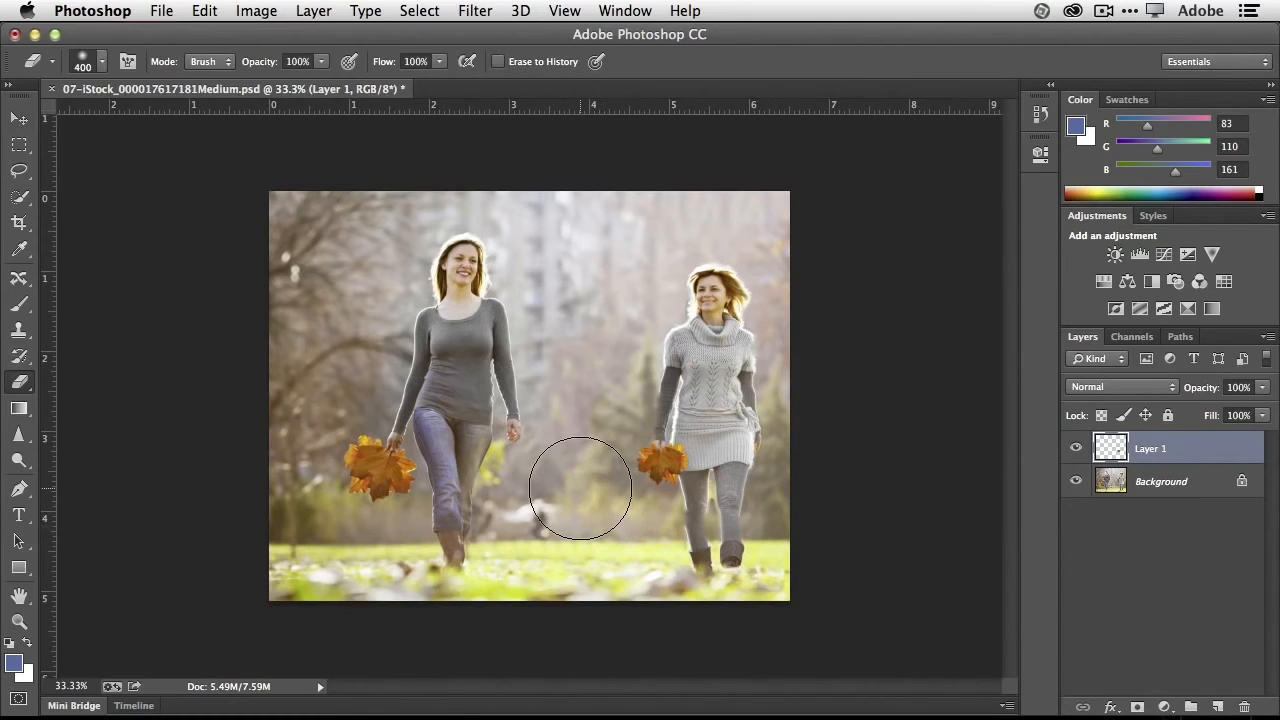
key("bracketleft")
key("bracketleft")
key("bracketleft")
key("bracketleft")
key("bracketleft")
key("bracketleft")
key("bracketleft")
key("bracketleft")
key("bracketleft")
key("bracketleft")
key("bracketleft")
key("bracketleft")
key("bracketleft")
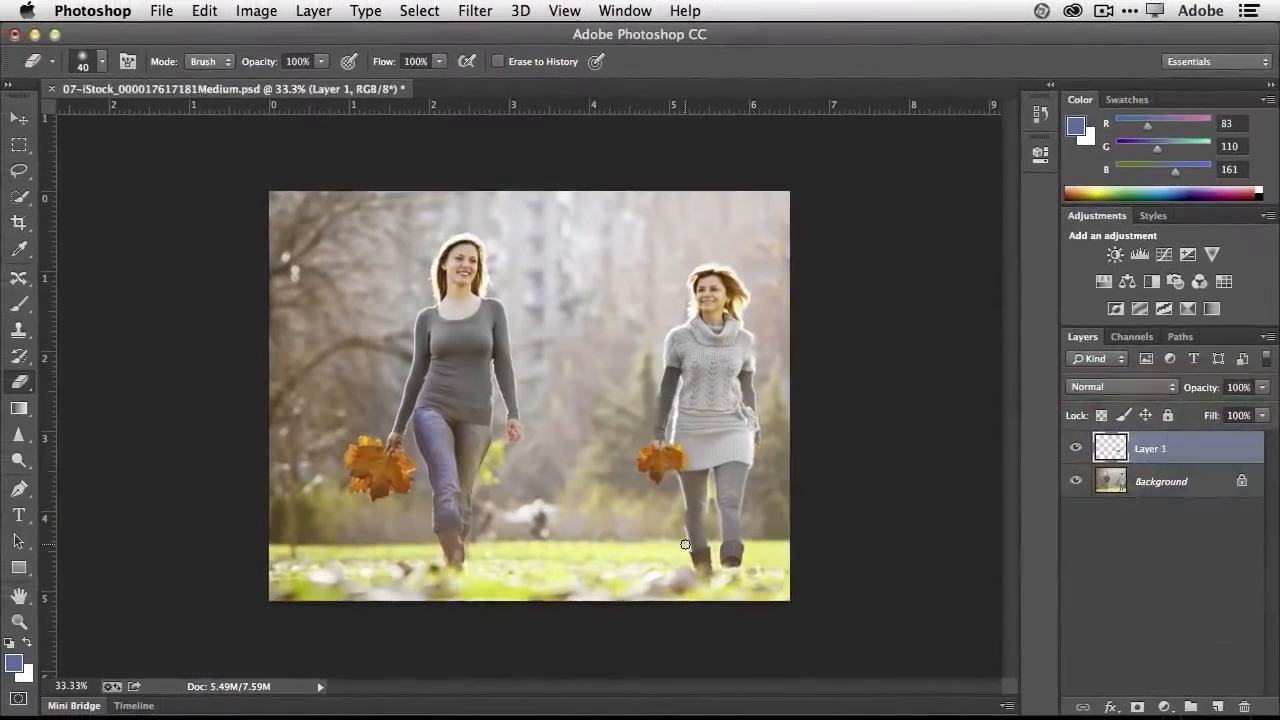
- Close the two-women park photo without saving, and open the empty concrete room image and the jumping woman photo
key("super+w")
left_click(586, 305)
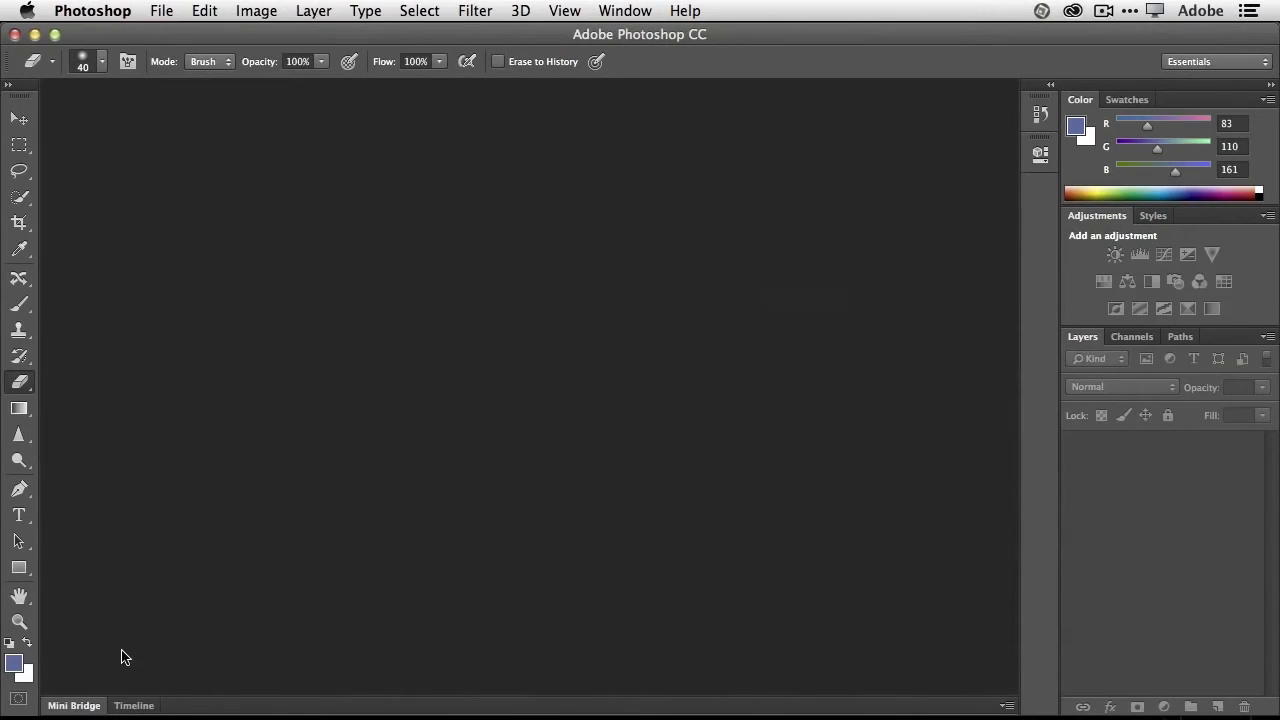
left_click(88, 705)
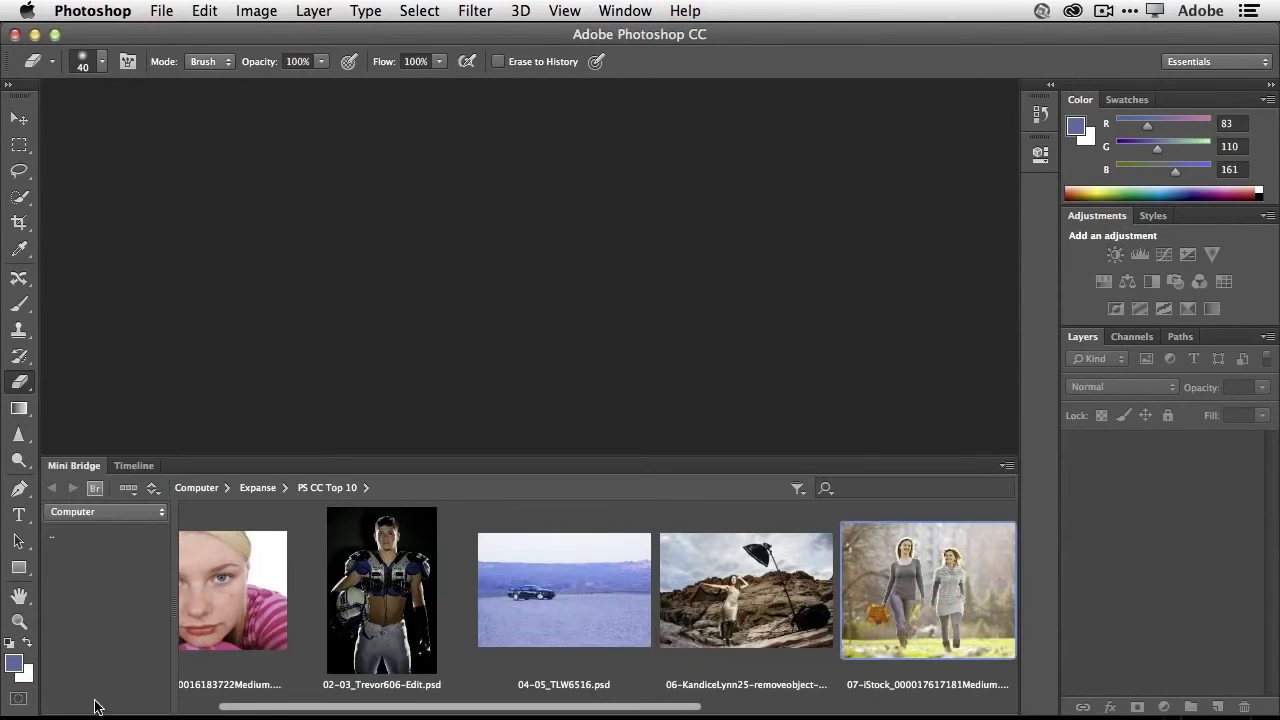
left_click_drag(618, 711, 848, 711)
left_click(743, 612)
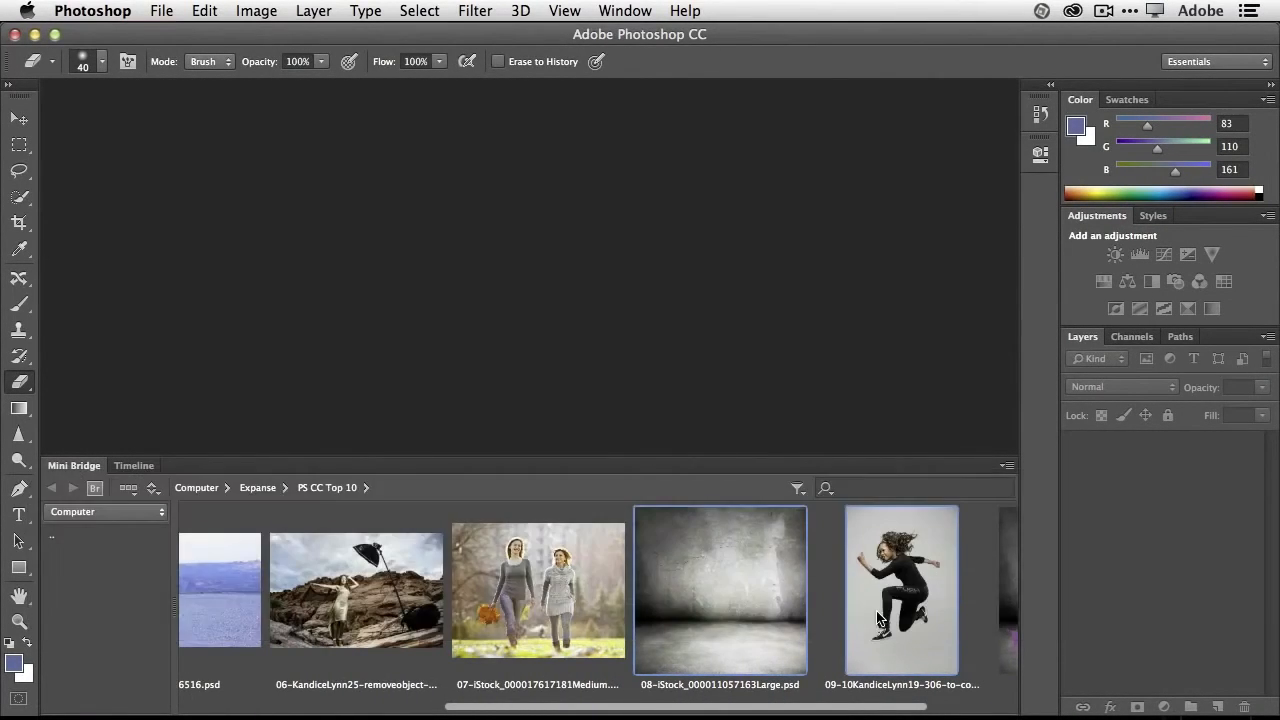
key("Return")
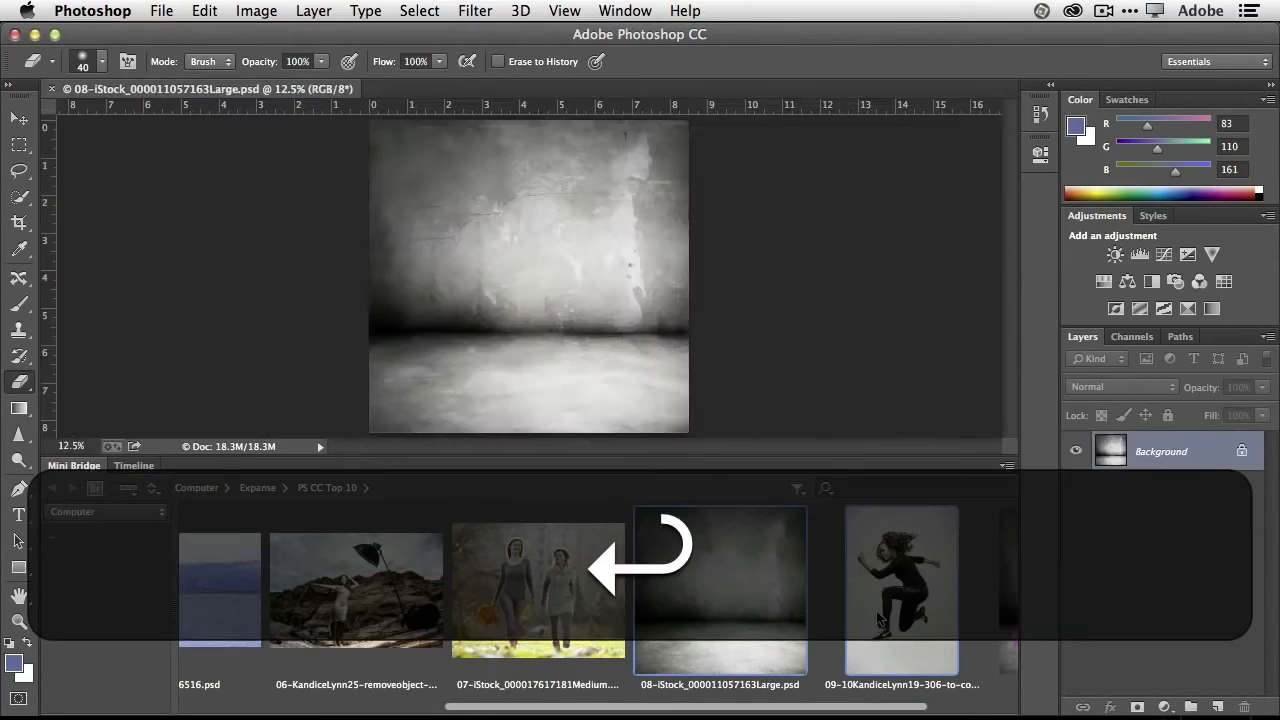
double_click(75, 466)
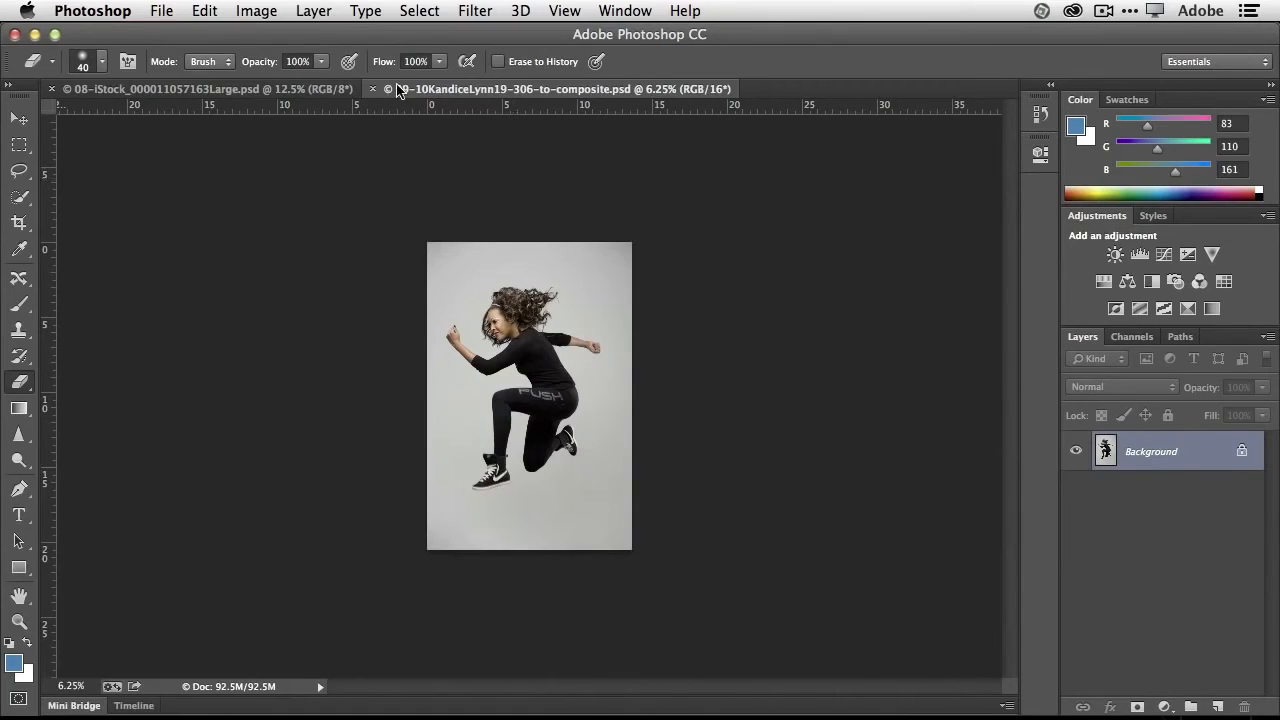
- Copy the whole jumping woman photo into the concrete room document as a new layer, accepting the bit-depth and color profile conversion
left_click(257, 92)
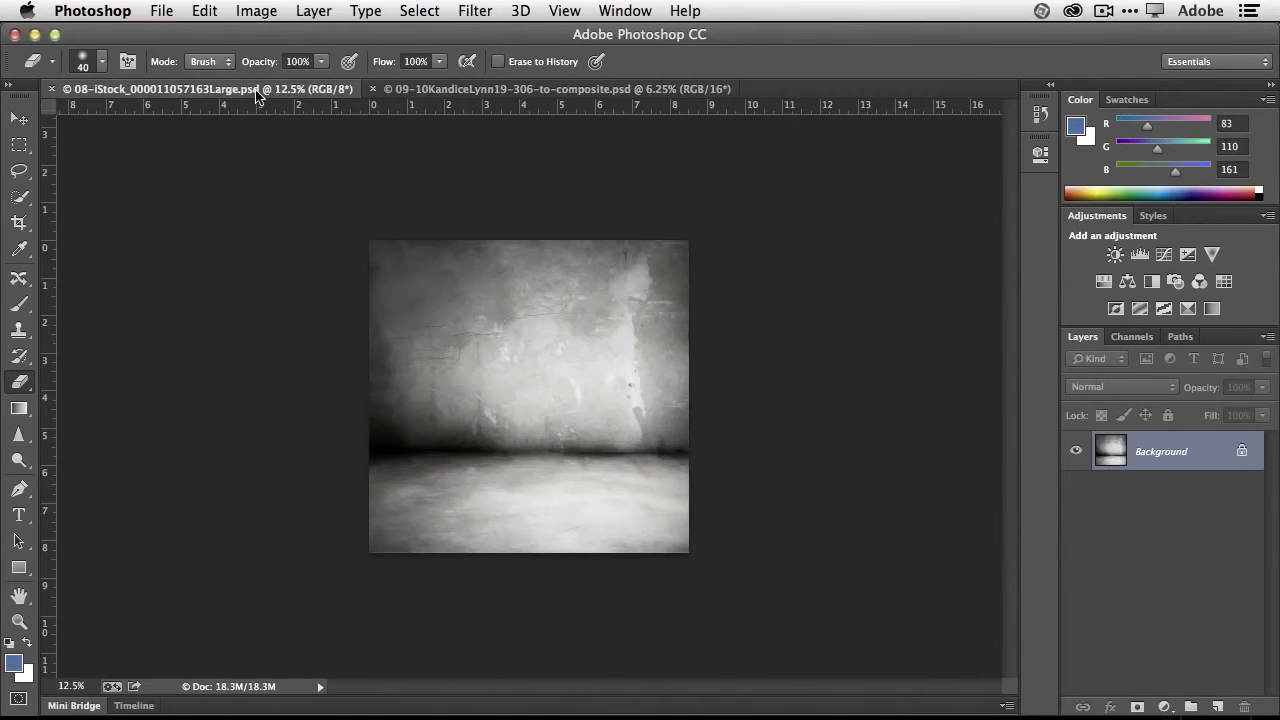
left_click(438, 92)
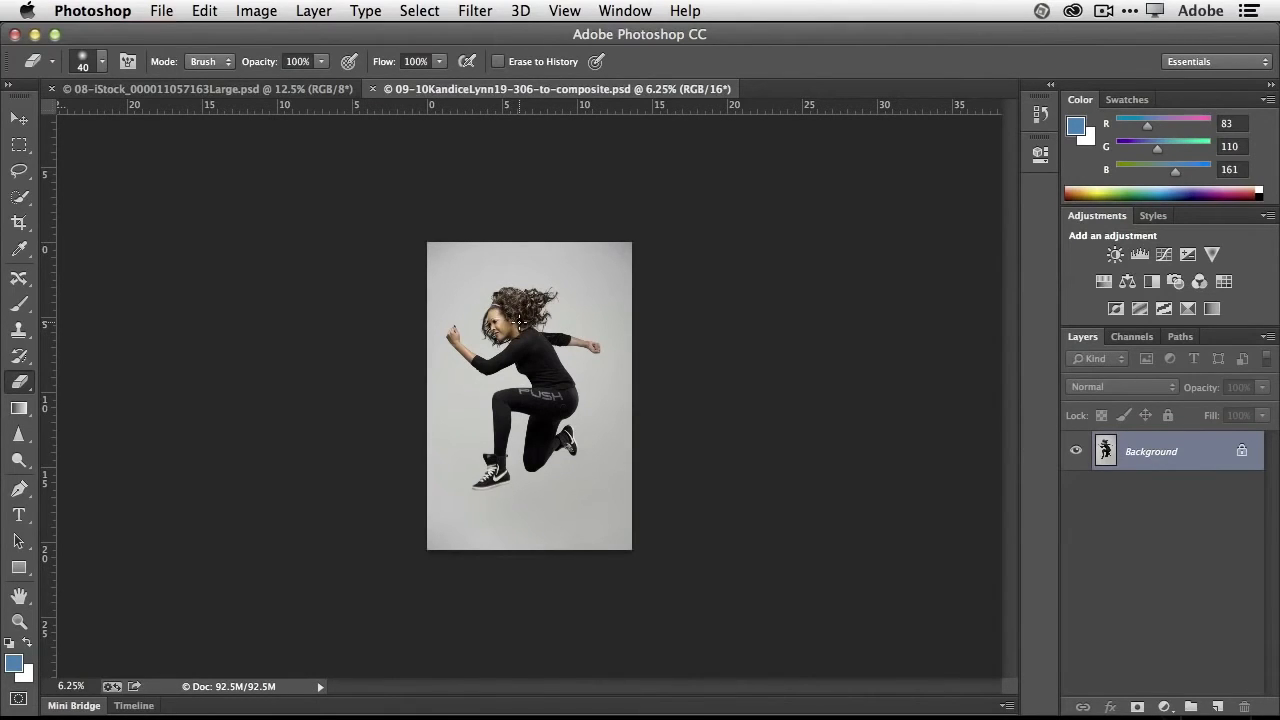
left_click(259, 92)
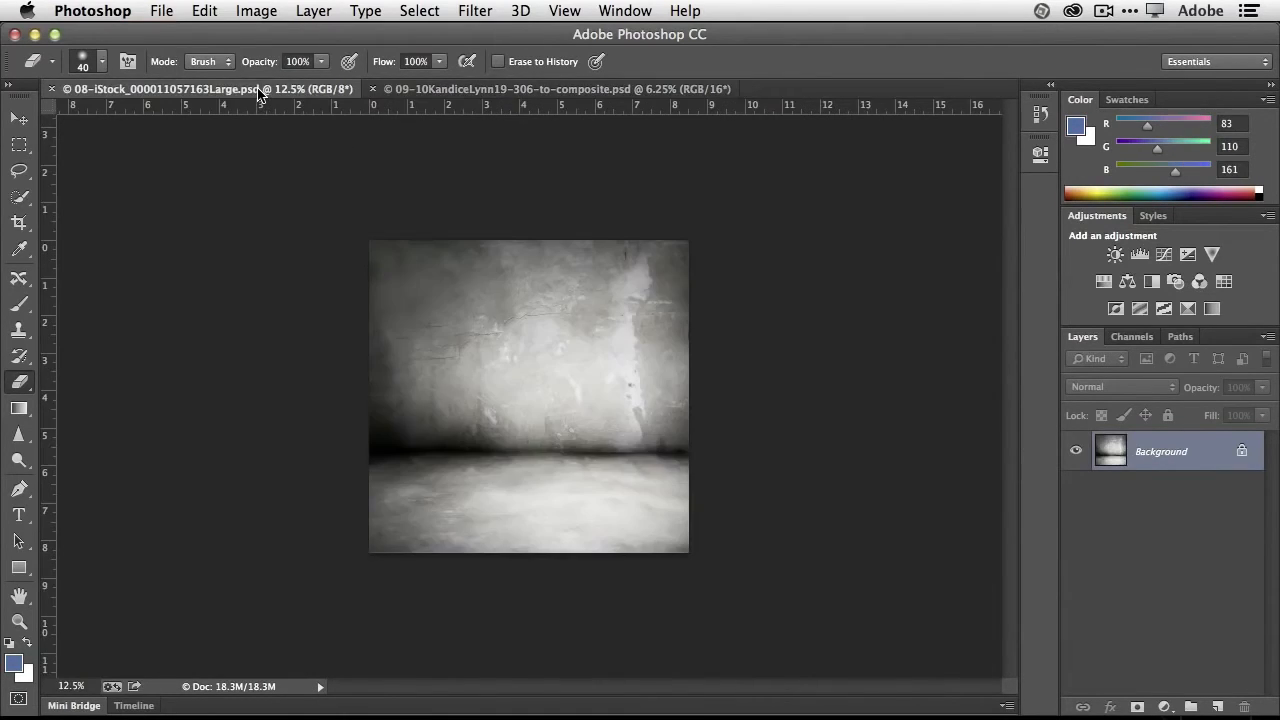
left_click(417, 89)
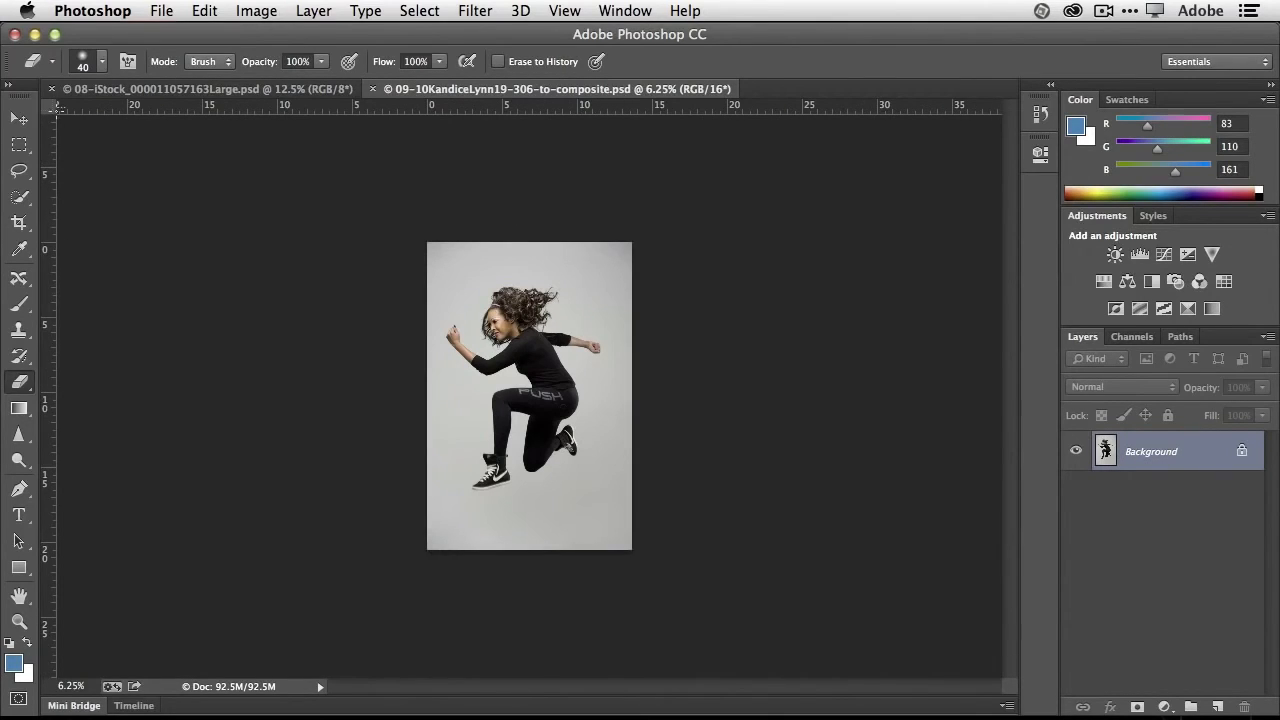
left_click(19, 118)
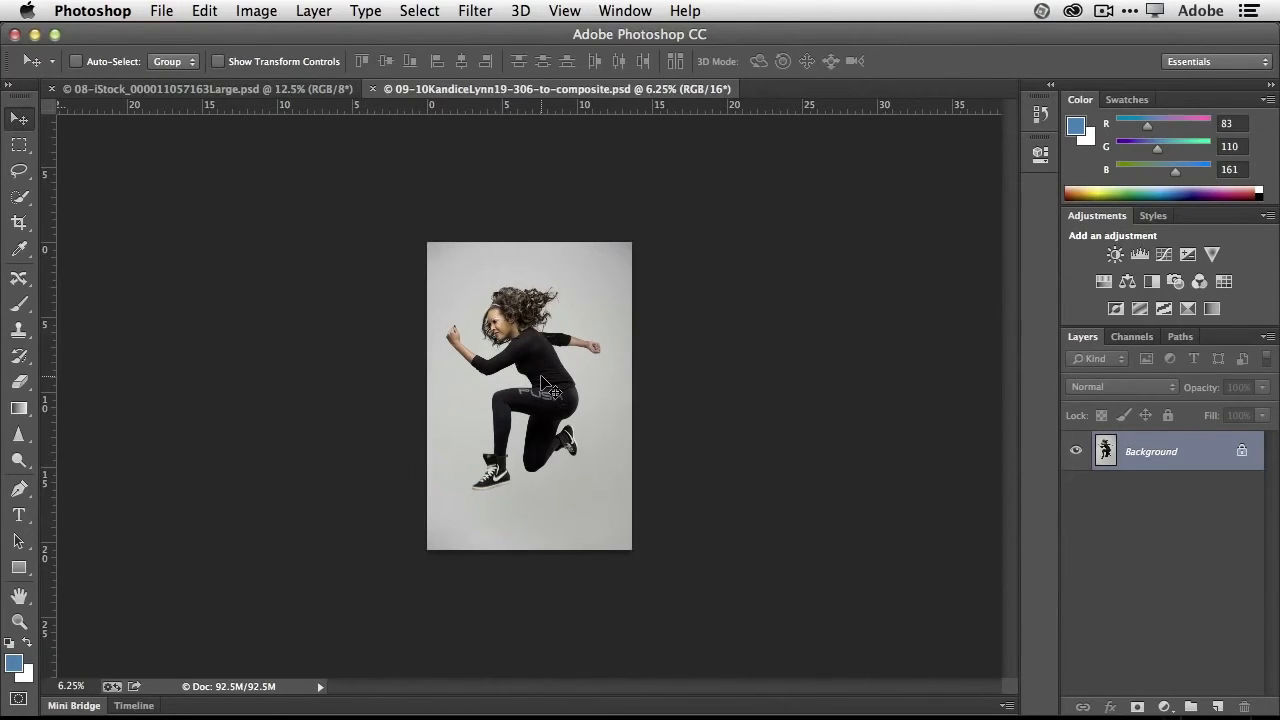
left_click_drag(541, 377, 305, 91)
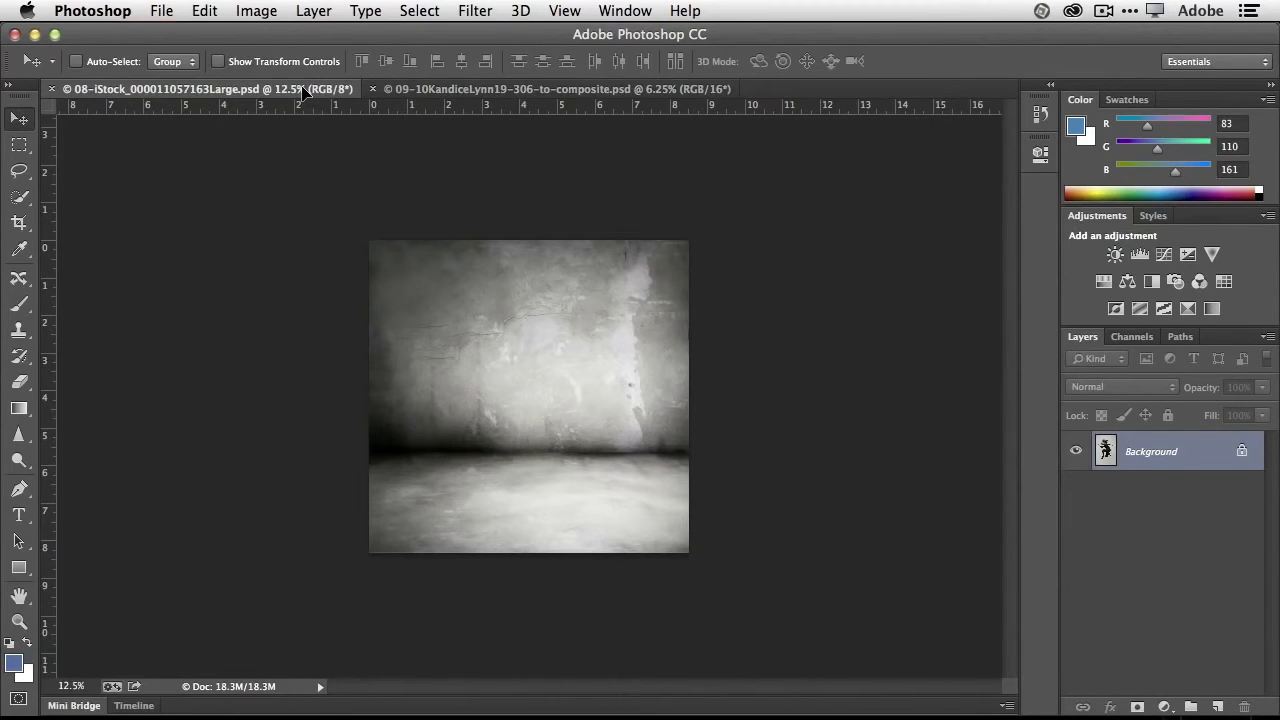
left_click_drag(302, 88, 430, 240)
left_click_drag(510, 332, 554, 393)
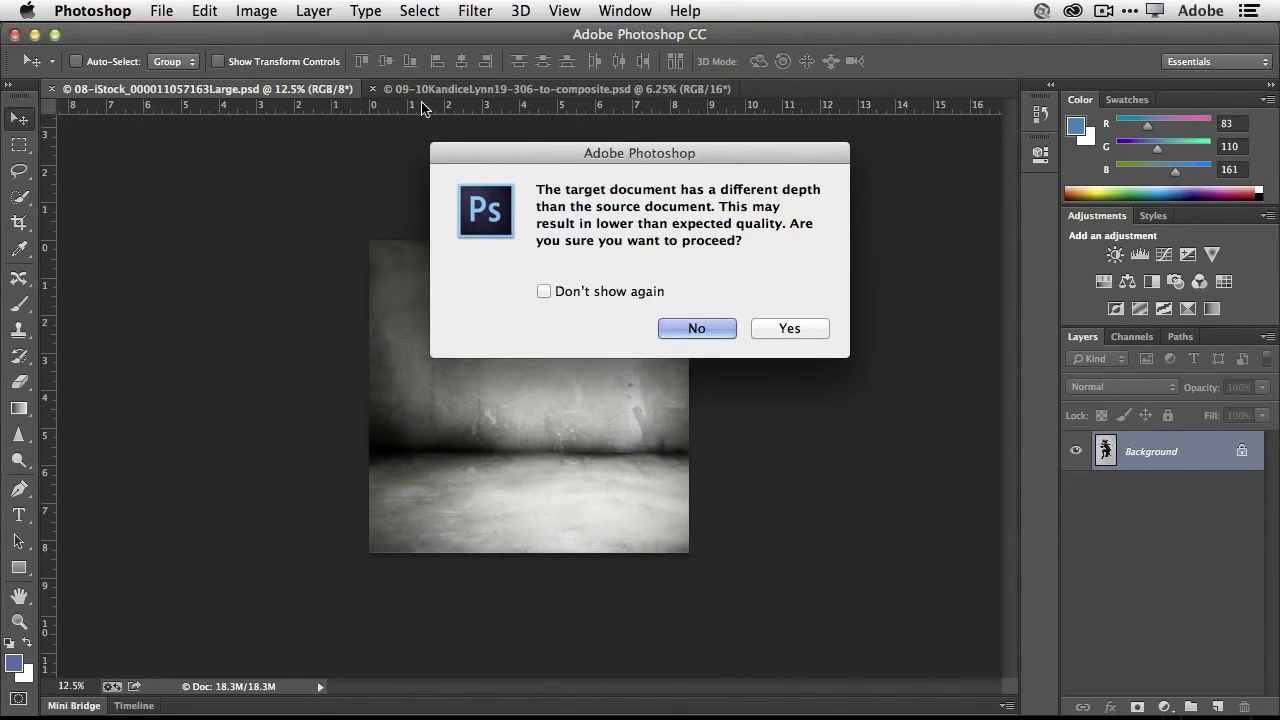
left_click(768, 333)
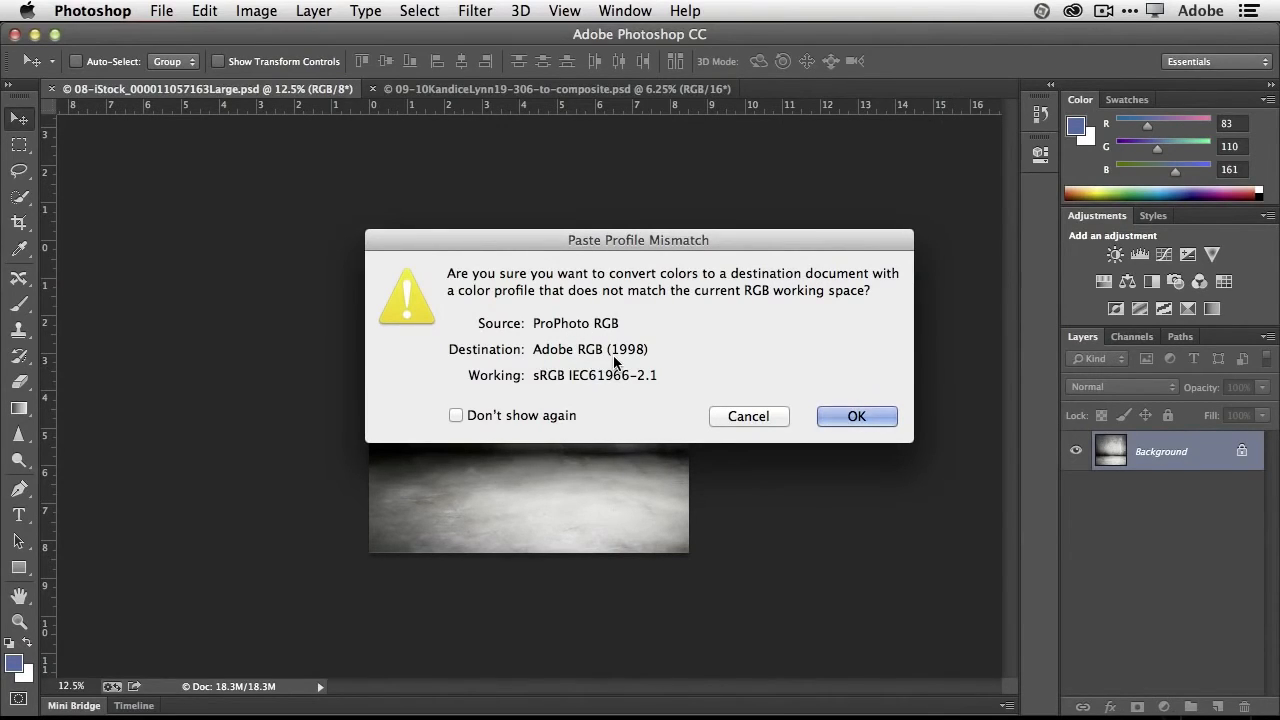
left_click(826, 417)
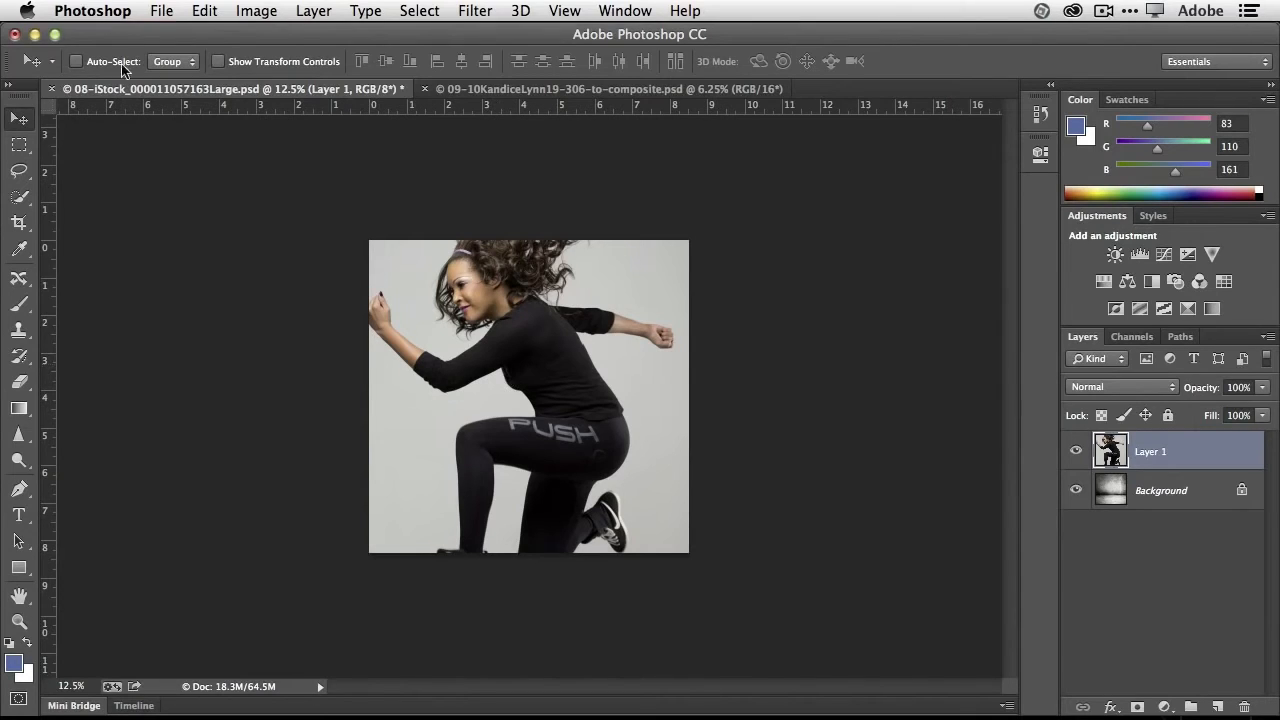
- Free-transform the jumping woman layer to about 44.66% size, place it right of center on the room background, and apply the transform
left_click(201, 10)
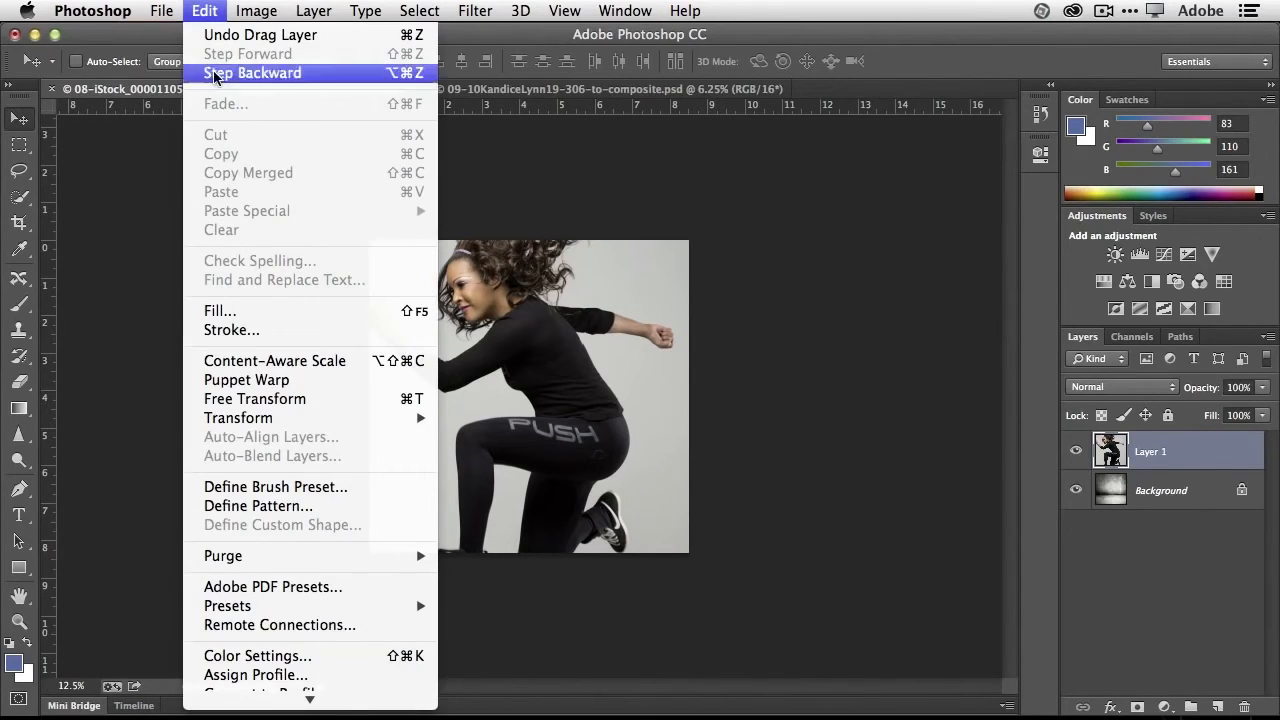
left_click(272, 399)
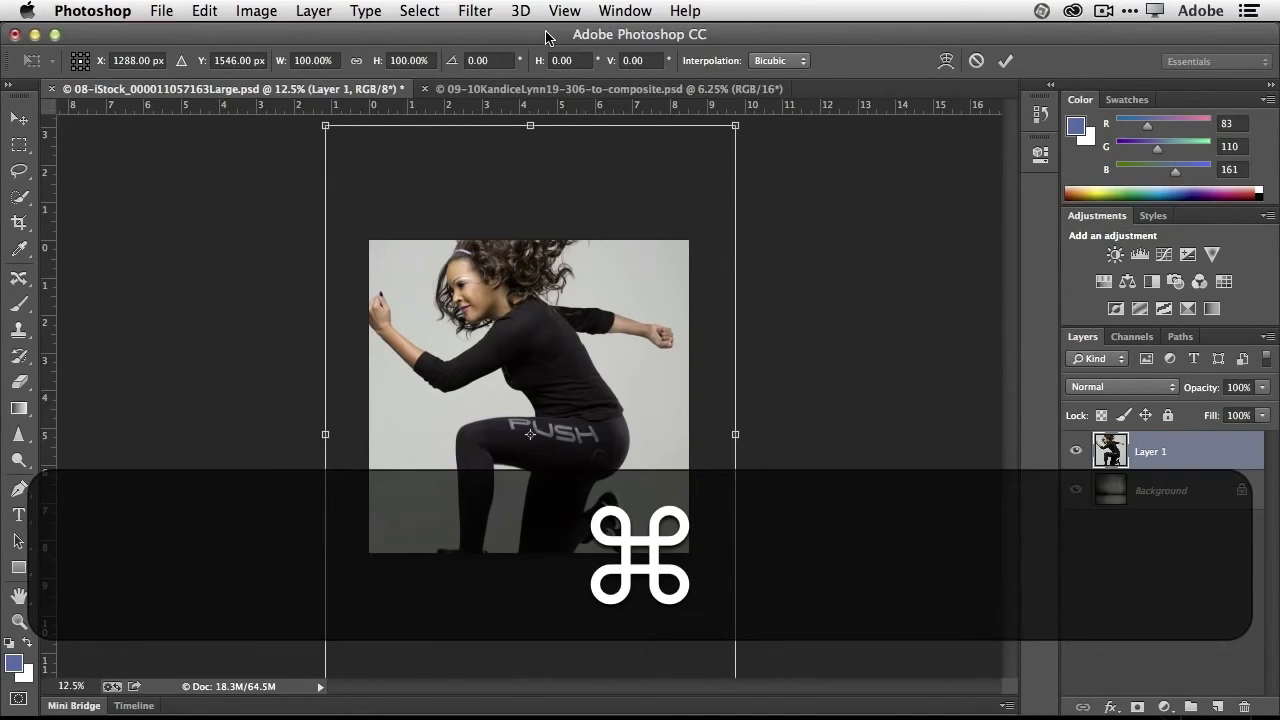
key("super+0")
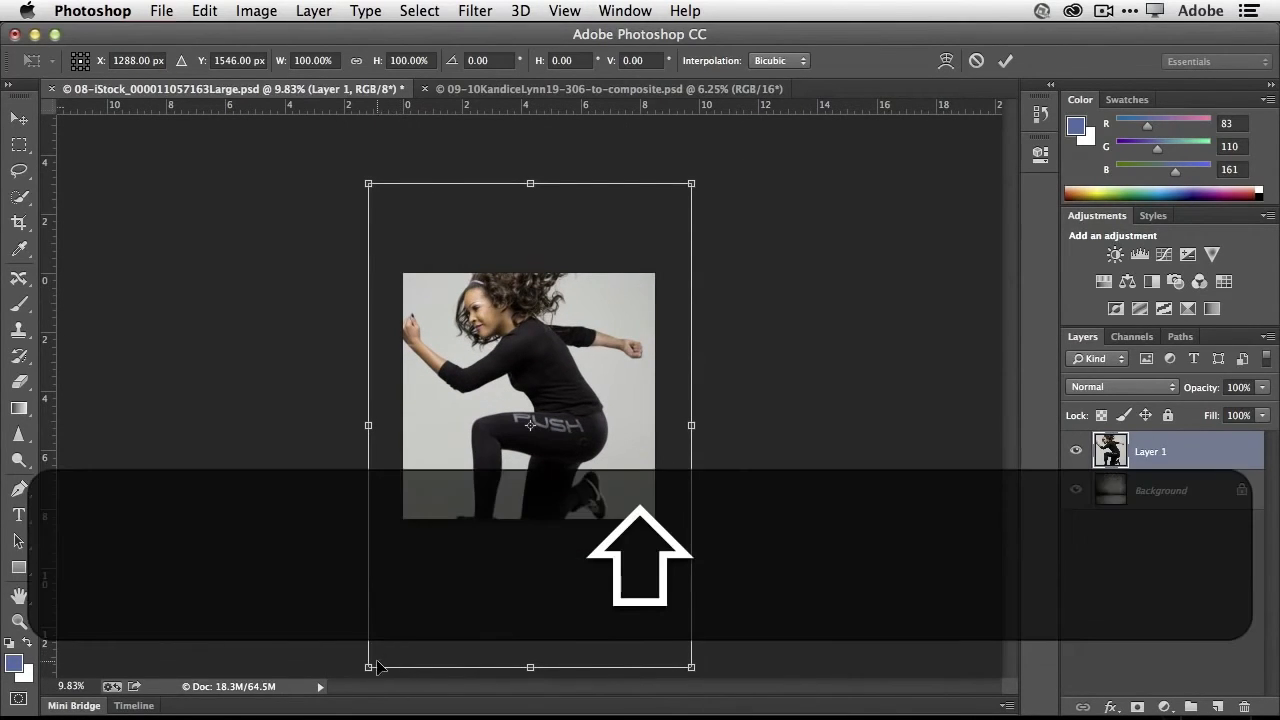
left_click_drag(368, 668, 500, 512)
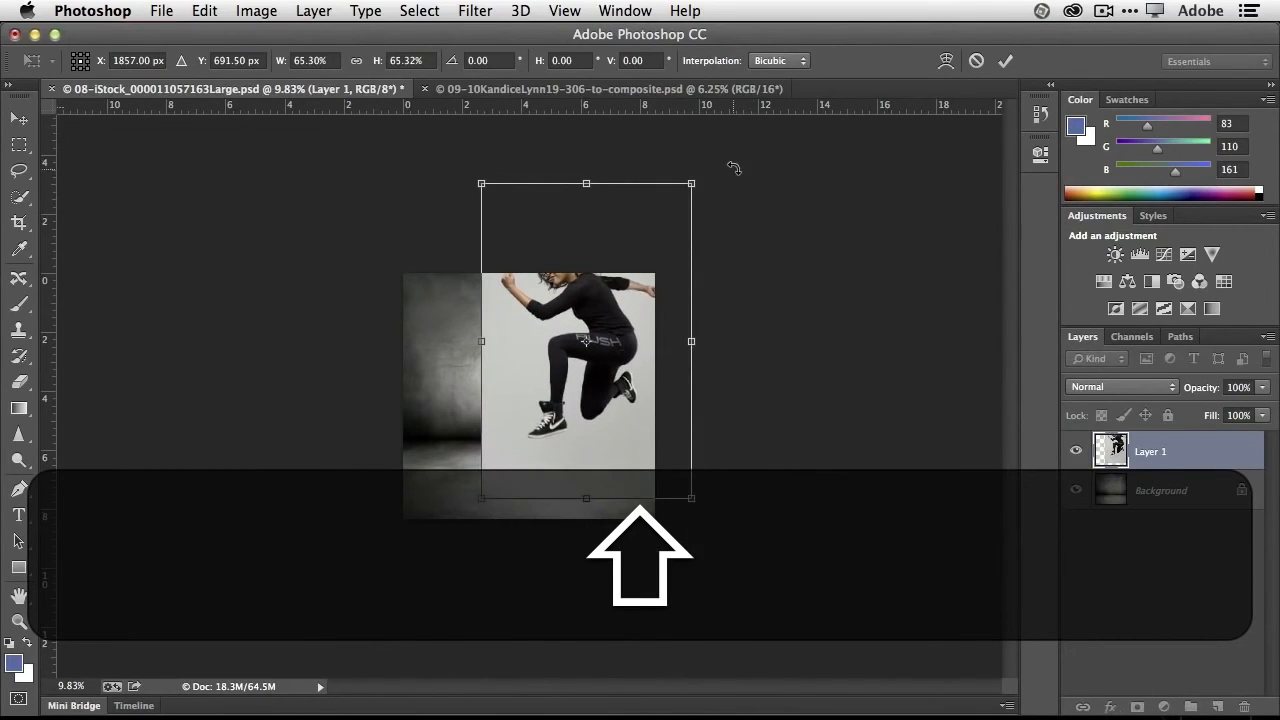
left_click_drag(691, 183, 644, 262)
left_click_drag(480, 496, 504, 476)
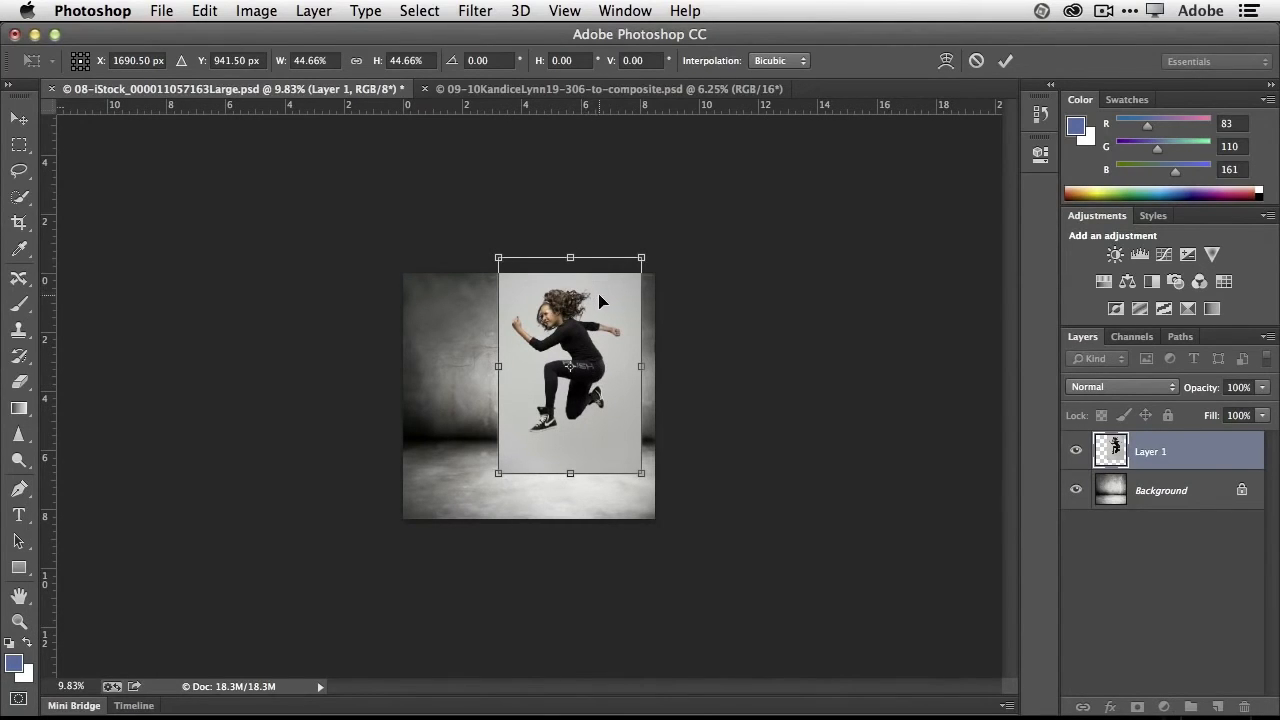
left_click_drag(606, 303, 606, 318)
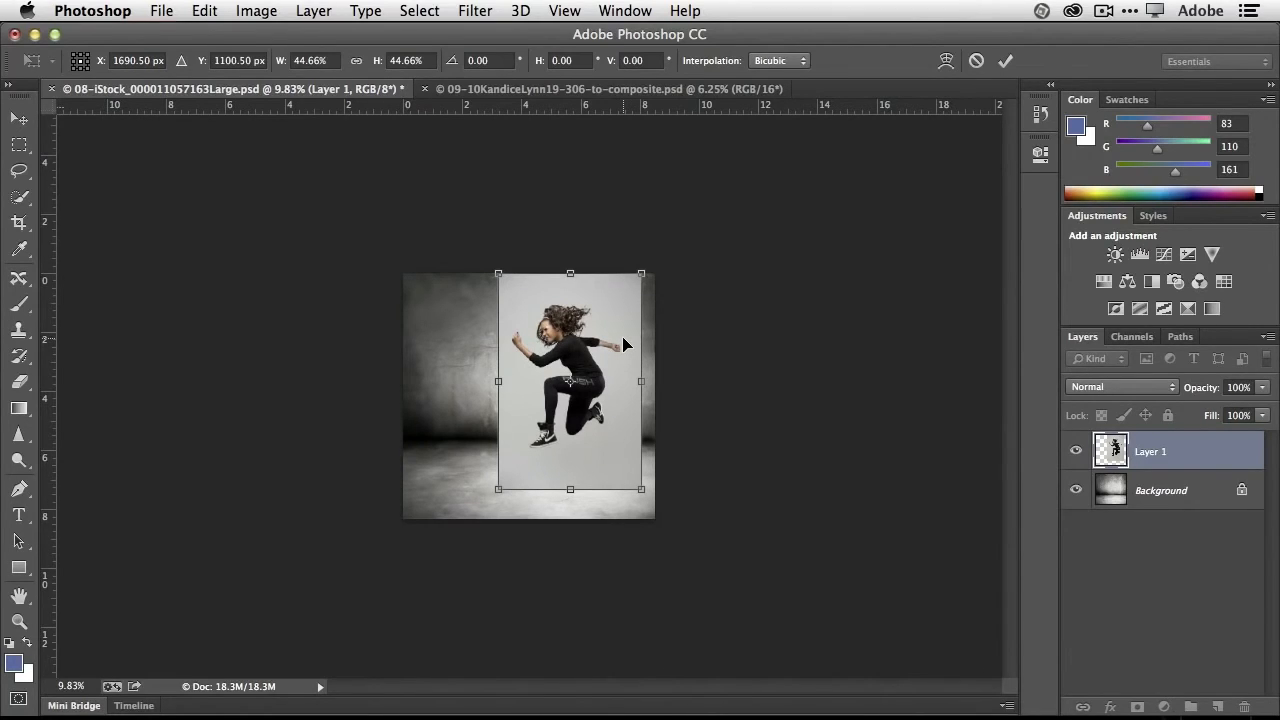
left_click(1005, 64)
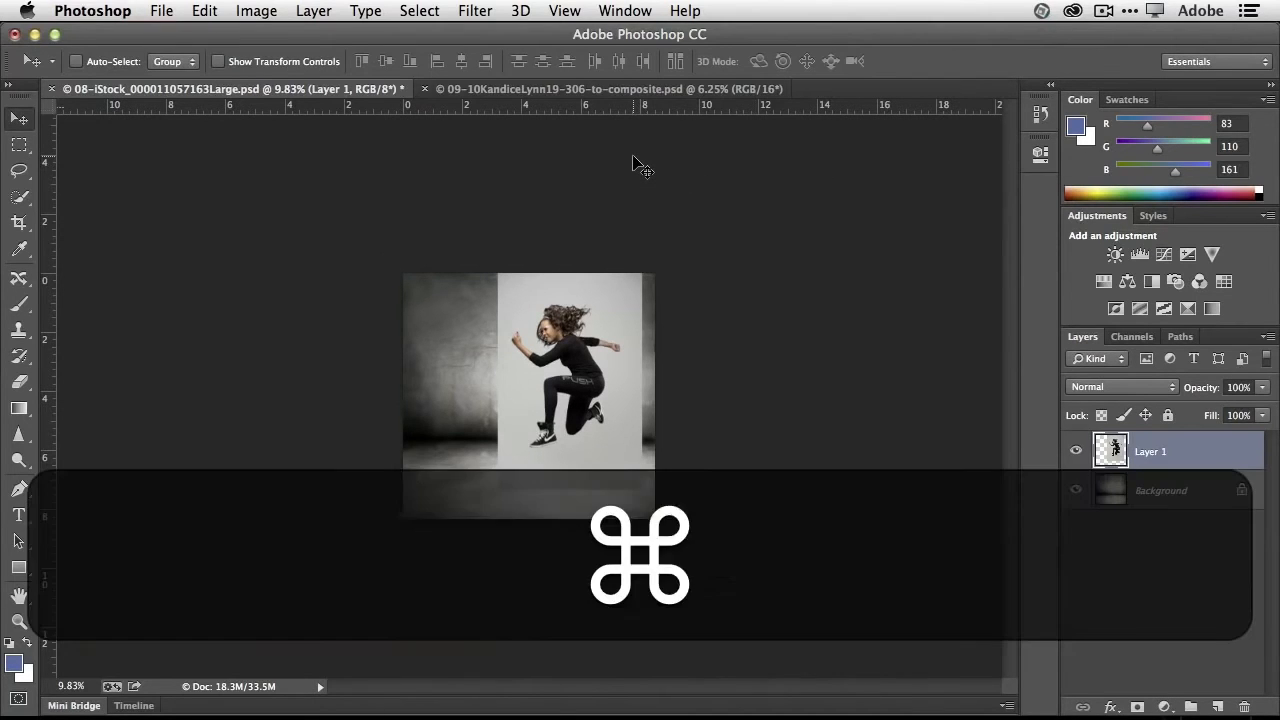
- Select the entire jumping woman, including her hair, shoes and raised fist, with the Quick Selection tool
key("super+equal")
key("super+equal")
key("super+equal")
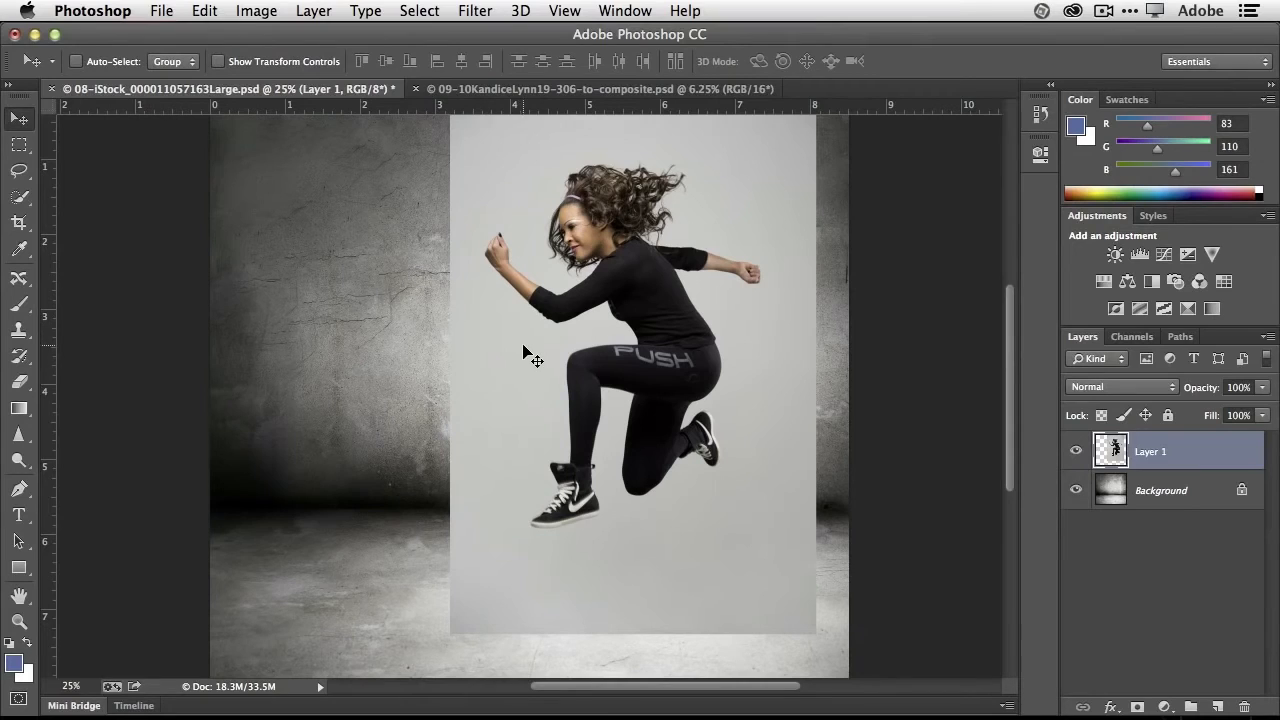
left_click(19, 199)
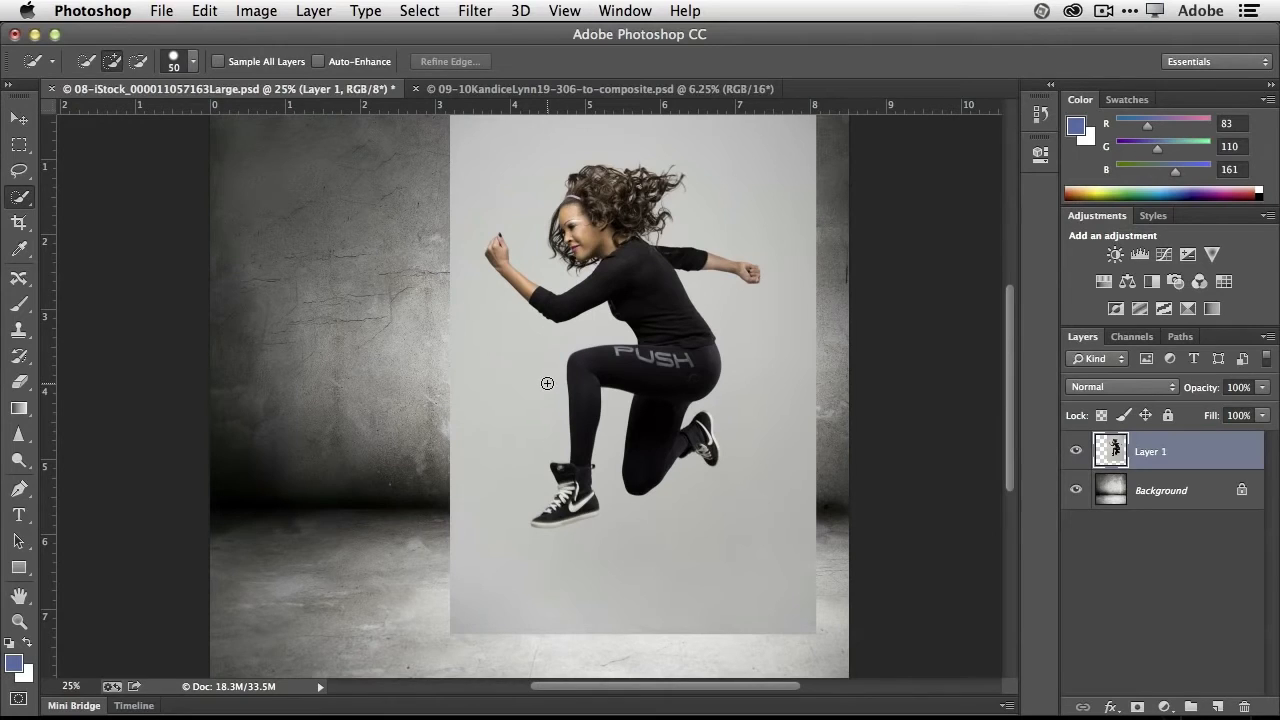
key("bracketright")
key("bracketright")
key("bracketright")
mouse_move(612, 236)
left_mouse_down()
mouse_move(592, 203)
mouse_move(664, 346)
mouse_move(657, 400)
mouse_move(599, 506)
mouse_move(576, 488)
mouse_move(559, 508)
mouse_move(569, 487)
mouse_move(544, 519)
left_mouse_up()
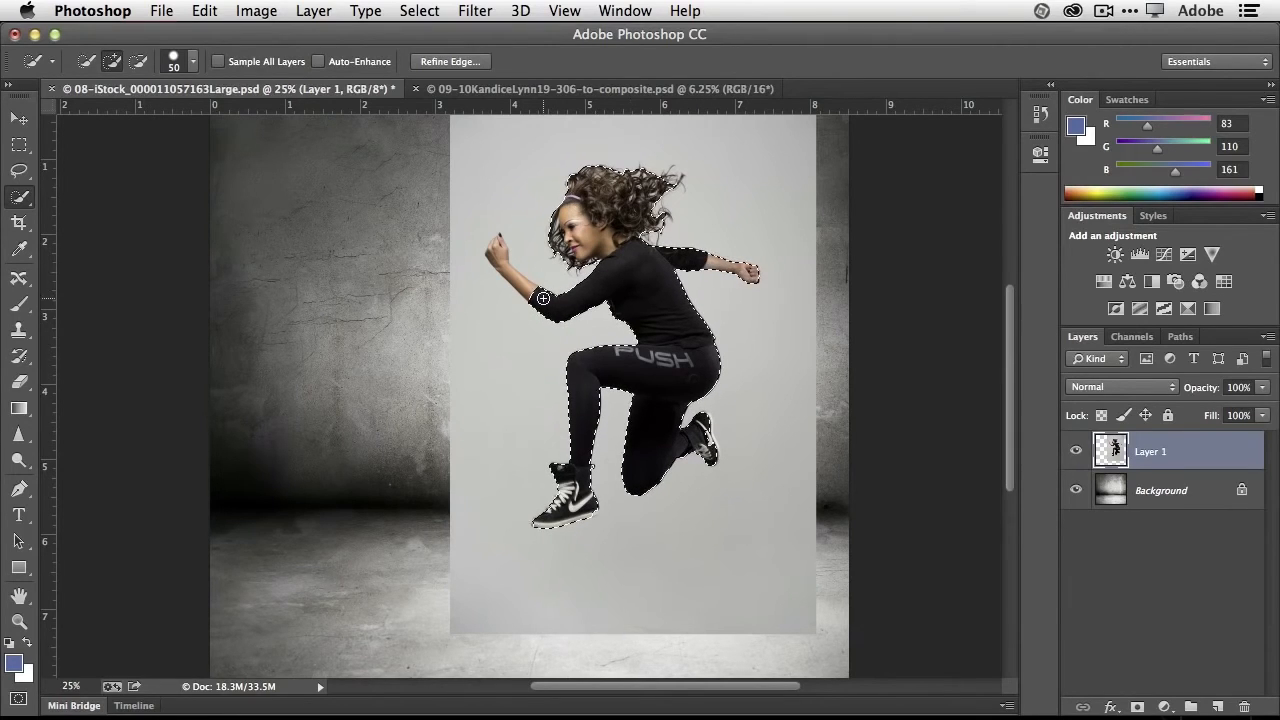
mouse_move(498, 256)
left_mouse_down()
mouse_move(501, 238)
mouse_move(506, 249)
left_mouse_up()
- Open Refine Edge for the woman's selection and keep the preview view set to On Layers
key("alt")
key("alt+super+equal")
key("alt+super+equal")
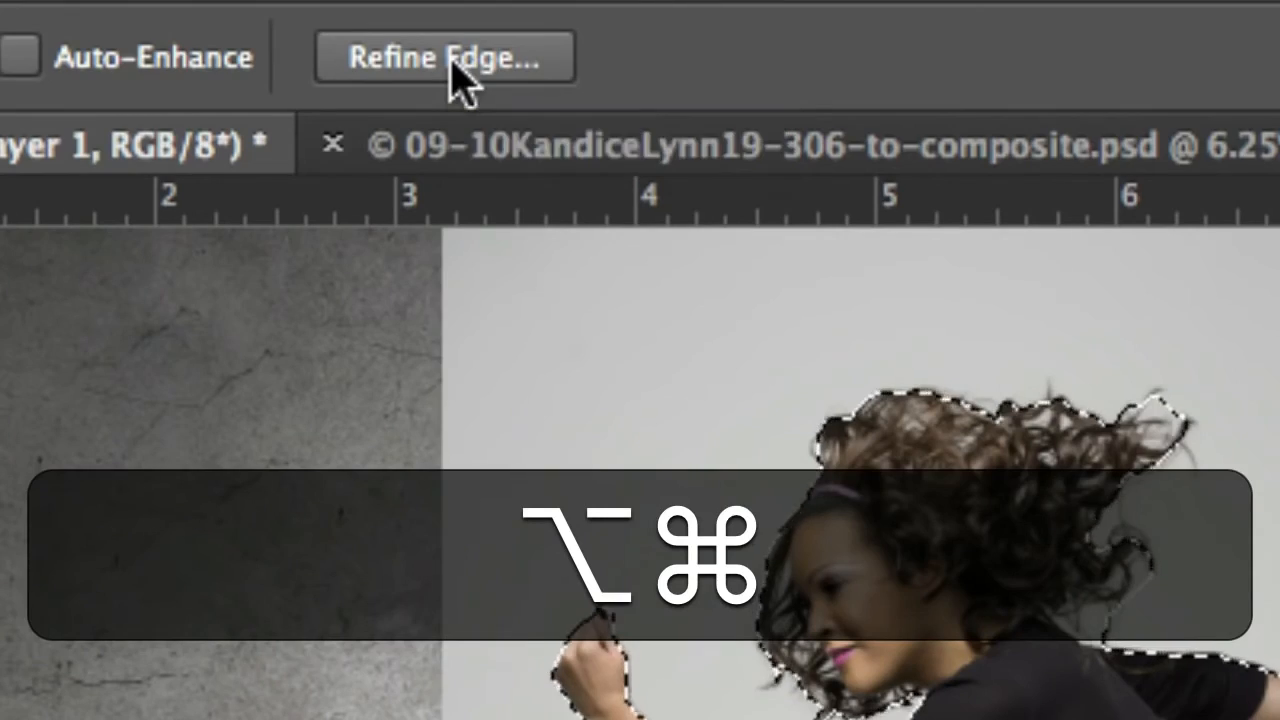
key("alt+super+minus")
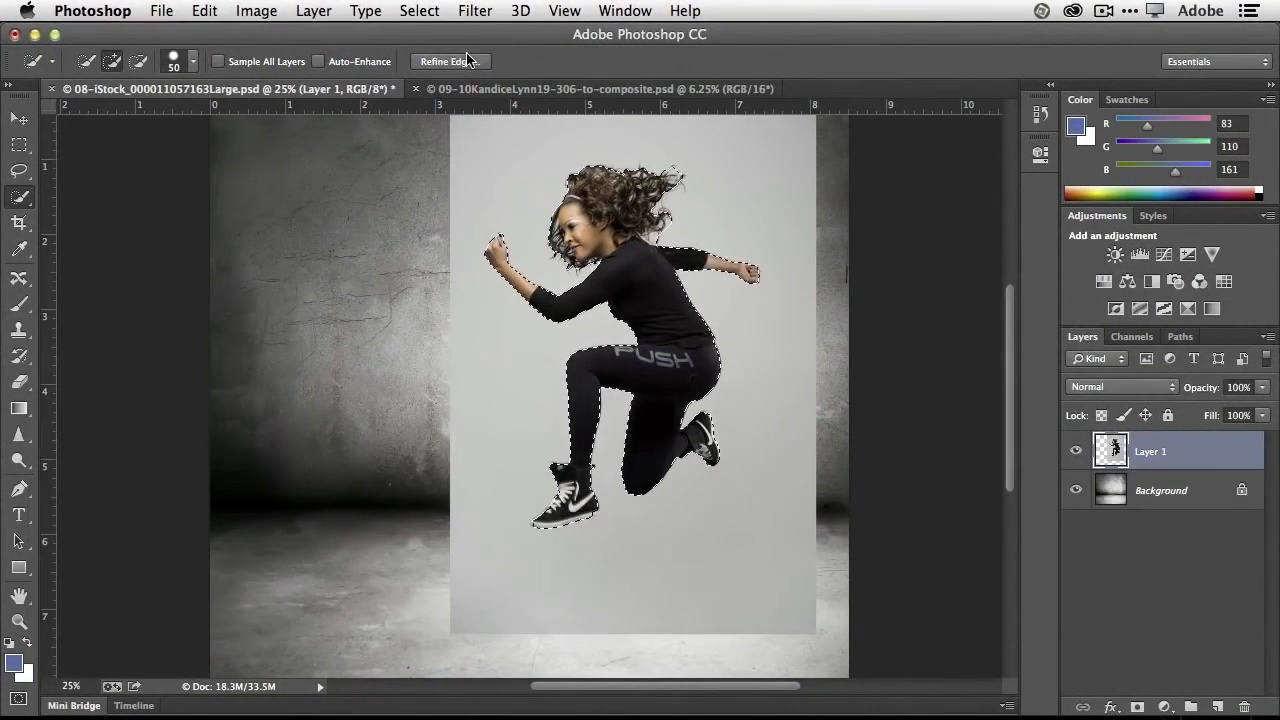
left_click(450, 61)
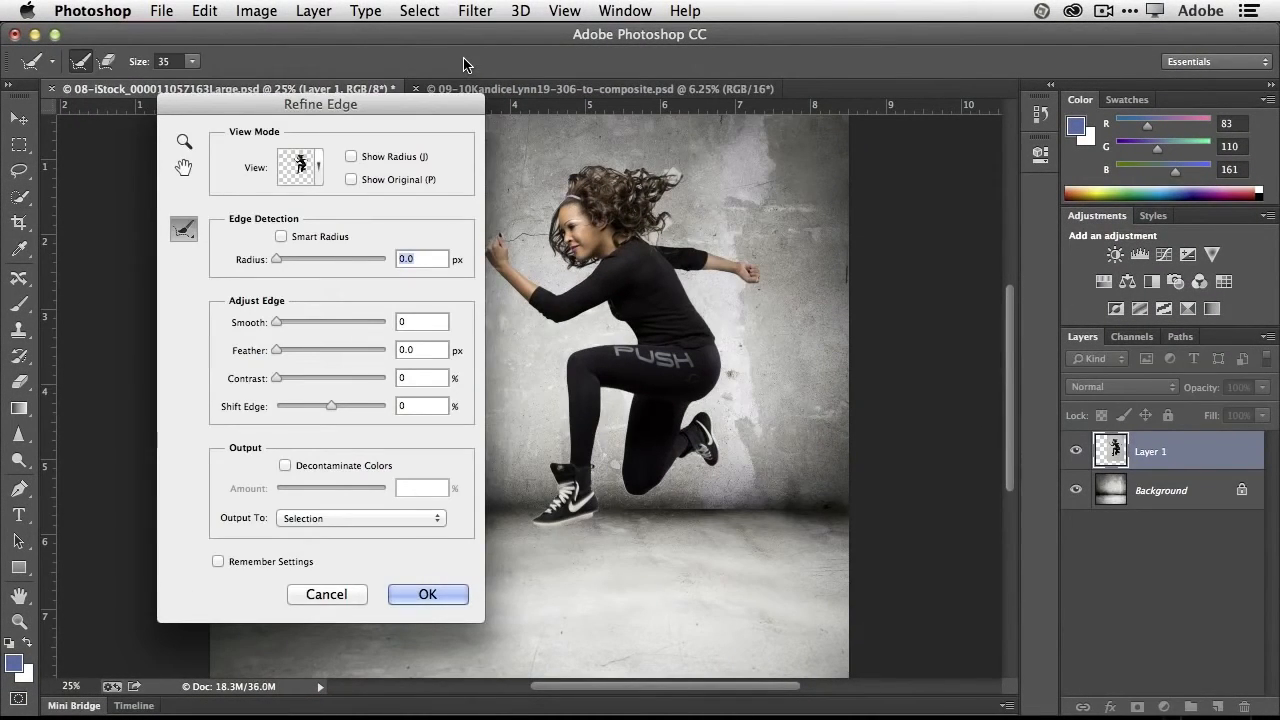
left_click(318, 168)
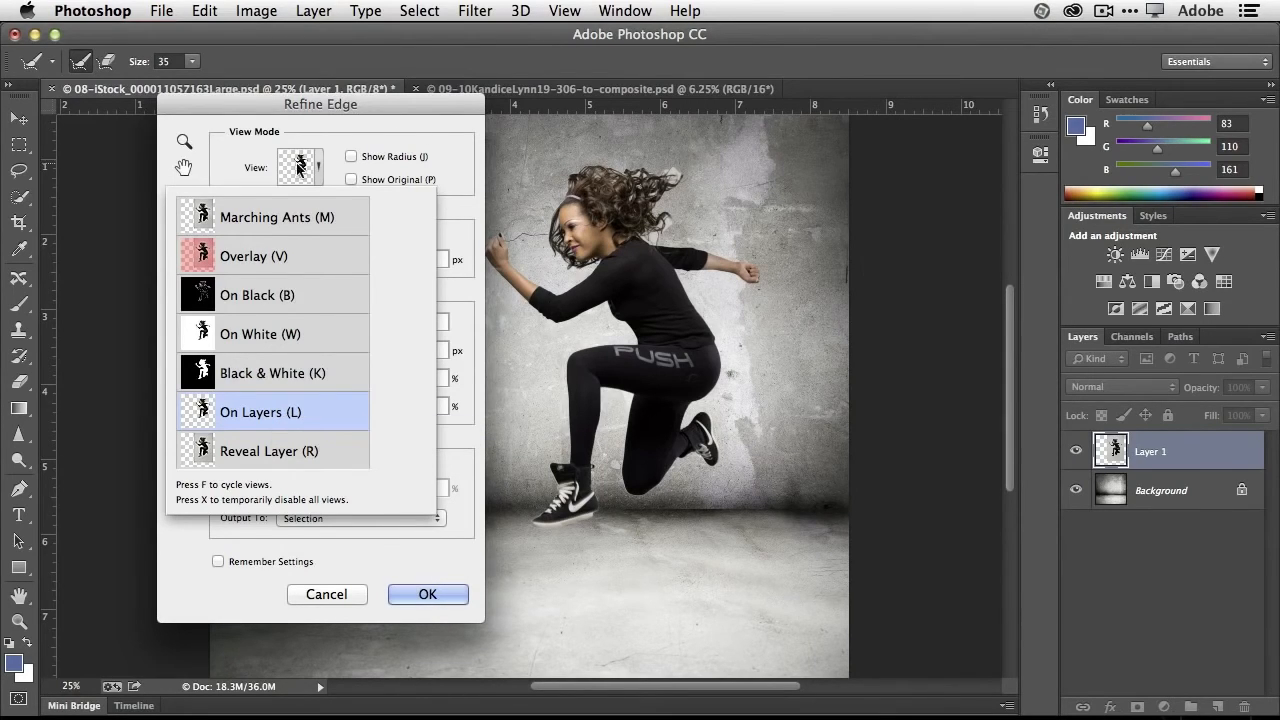
left_click(351, 122)
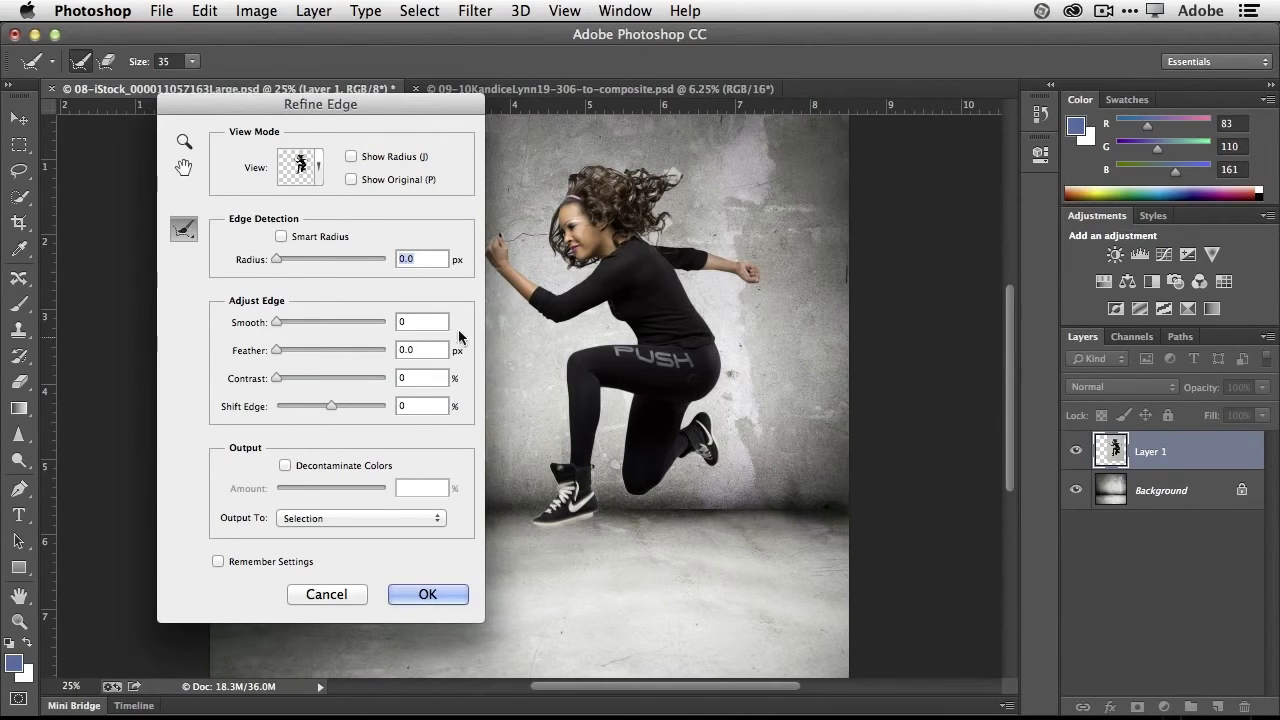
- Enable Smart Radius with a 7.2 px radius and brush over the outer edge of her curly hair with a size 80 refine brush
left_click(281, 236)
left_click(279, 260)
left_click_drag(280, 262, 313, 262)
key("bracketright")
key("bracketright")
key("bracketright")
key("bracketright")
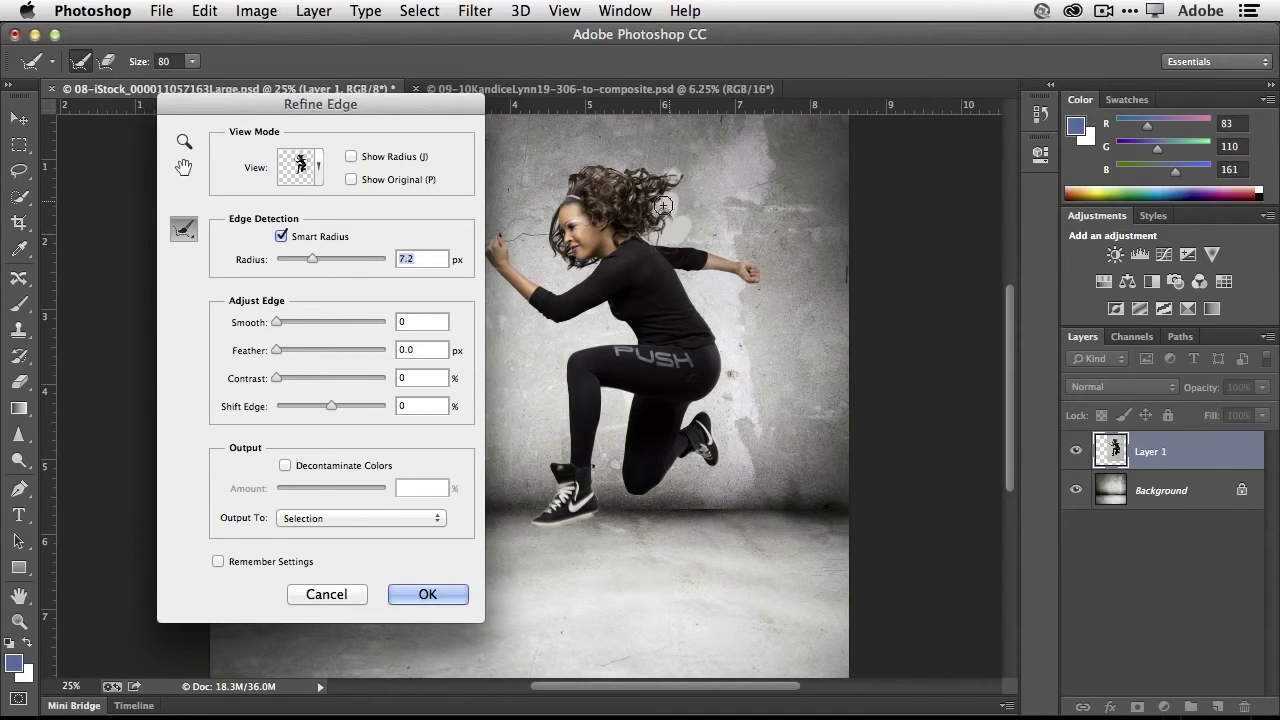
mouse_move(673, 177)
left_mouse_down()
mouse_move(596, 164)
mouse_move(577, 175)
mouse_move(604, 173)
mouse_move(570, 175)
mouse_move(546, 209)
mouse_move(555, 253)
mouse_move(568, 267)
mouse_move(550, 206)
mouse_move(589, 172)
mouse_move(689, 181)
mouse_move(668, 200)
mouse_move(644, 187)
mouse_move(636, 199)
mouse_move(642, 179)
mouse_move(675, 198)
left_mouse_up()
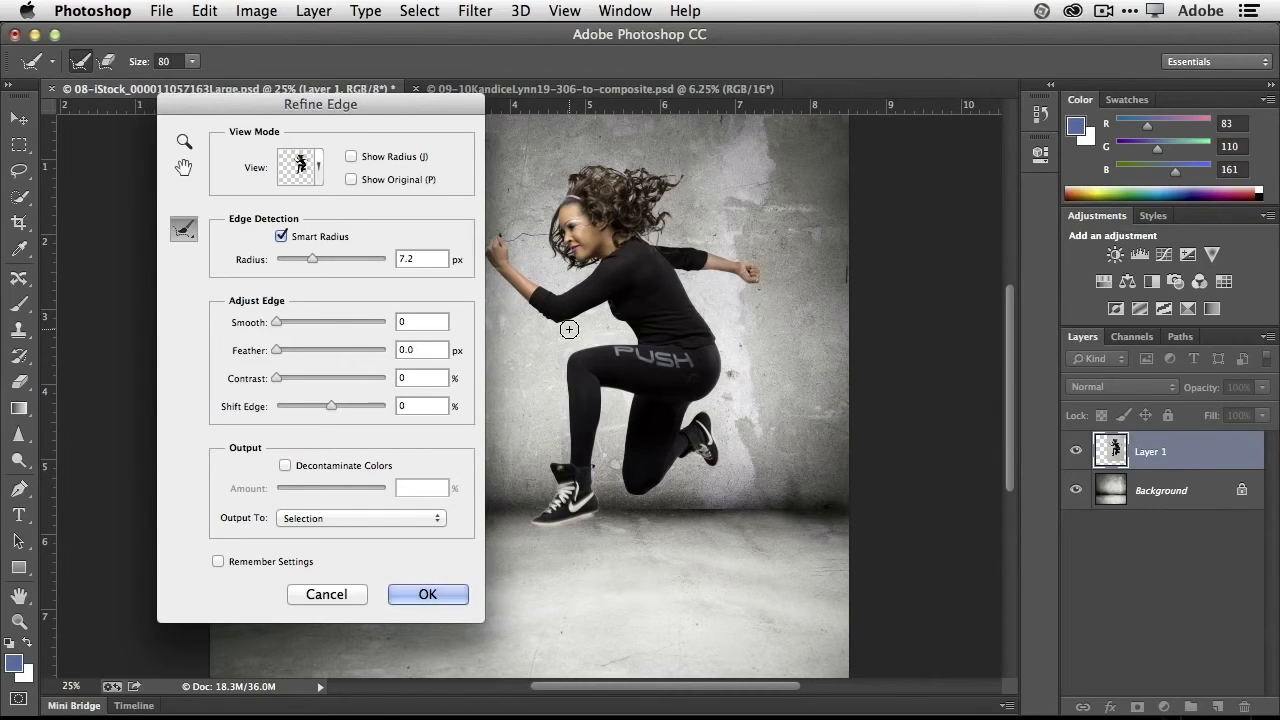
- Decontaminate the edge colors by 60%, shift the edge to -29%, and set the refined selection's output to New Layer
left_click(285, 466)
left_click_drag(331, 488, 343, 482)
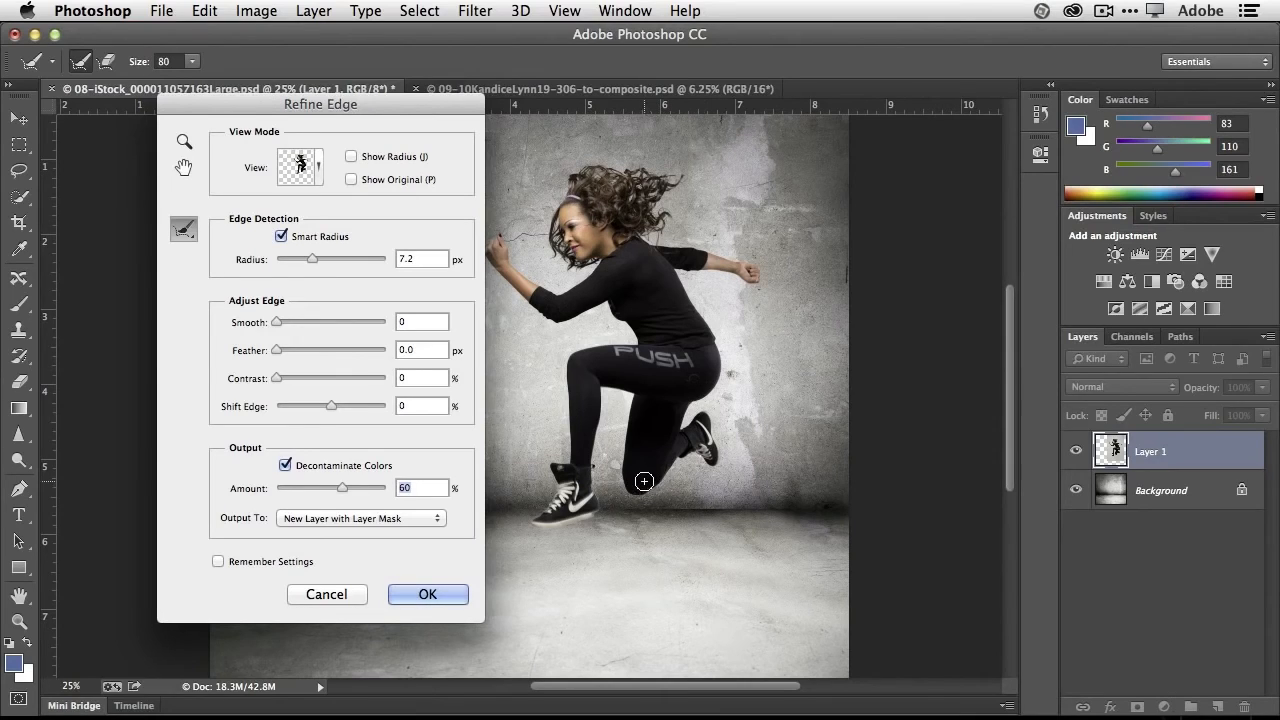
left_click_drag(331, 406, 319, 408)
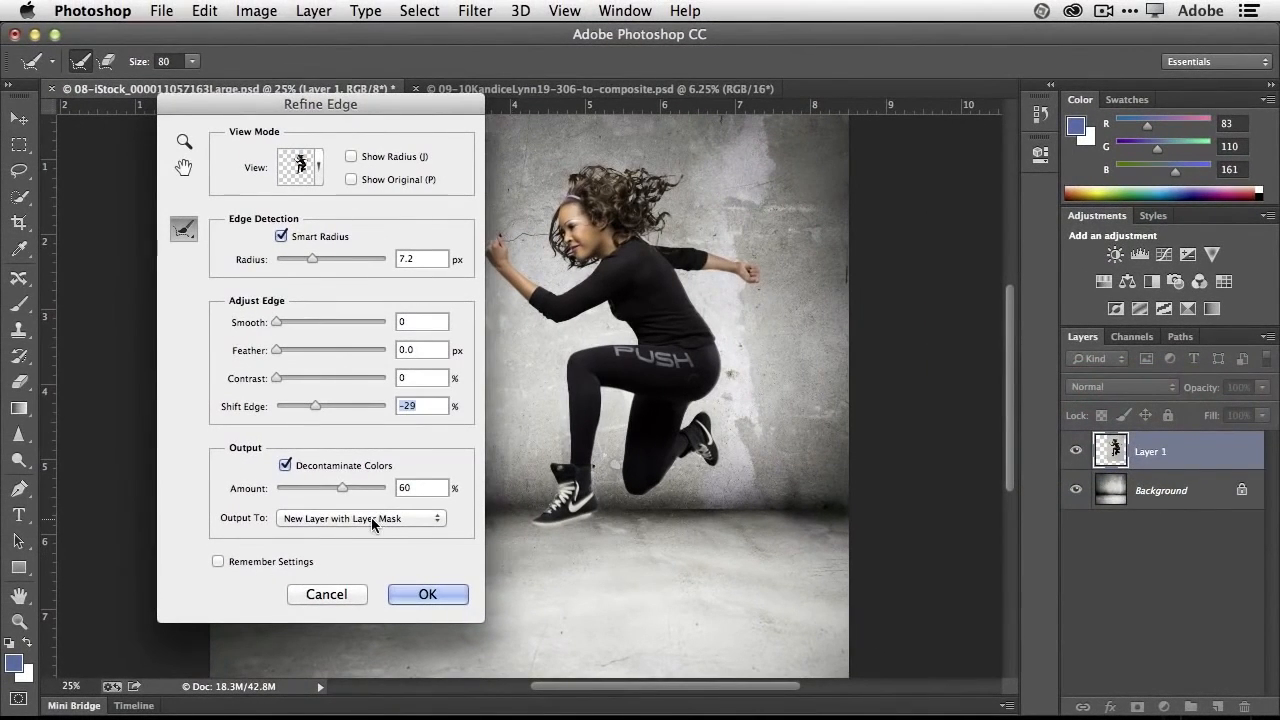
left_click(372, 518)
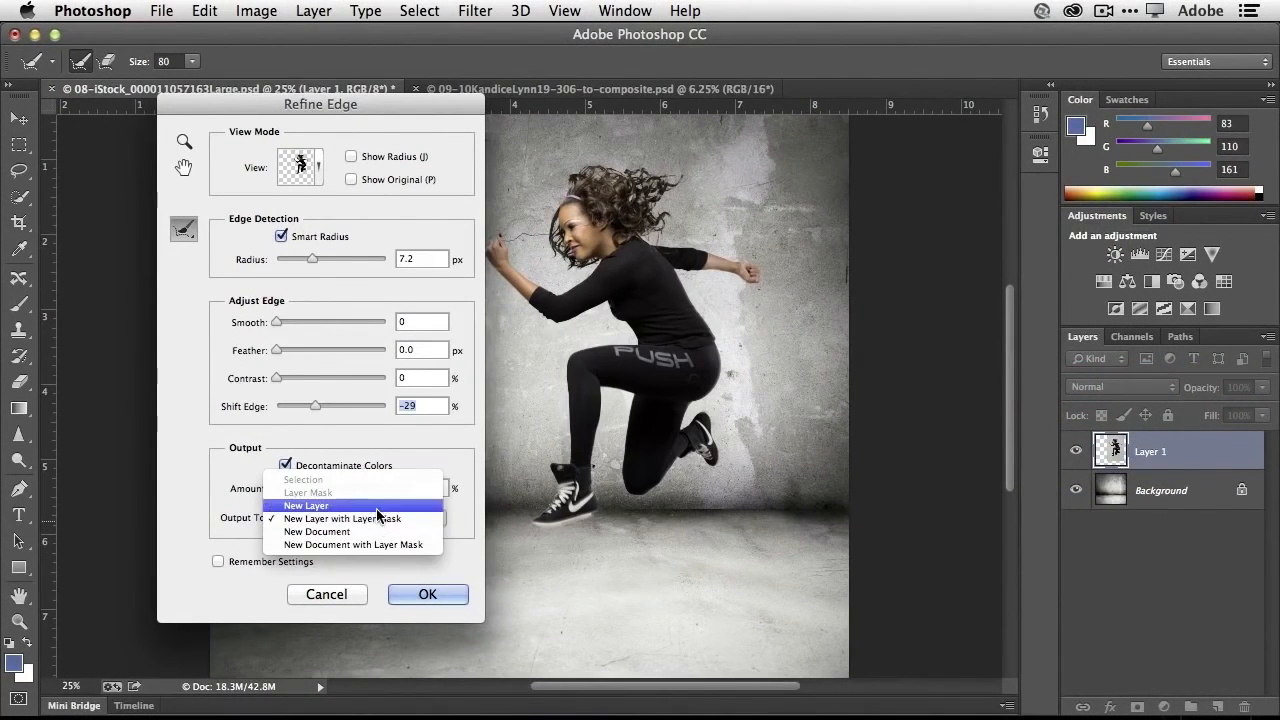
left_click(375, 505)
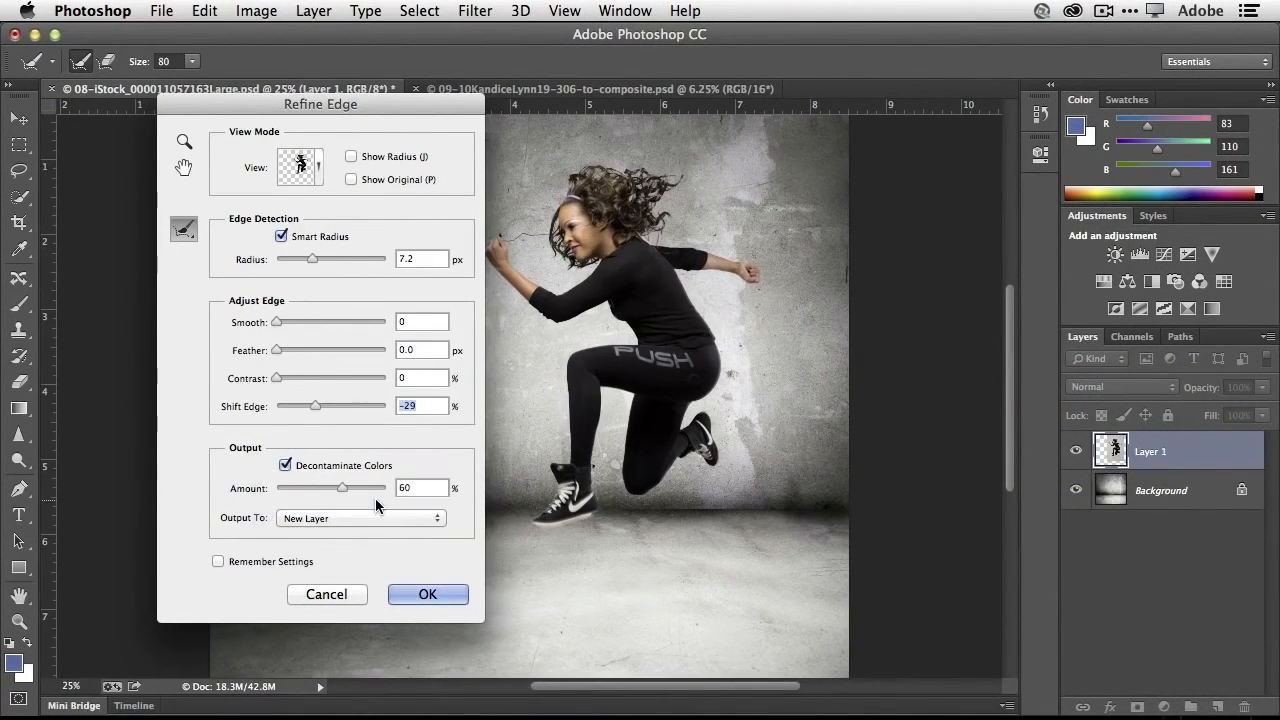
- Apply the Refine Edge settings to output the cut-out woman and compare it with the original Layer 1 by toggling that layer's visibility
left_click(427, 594)
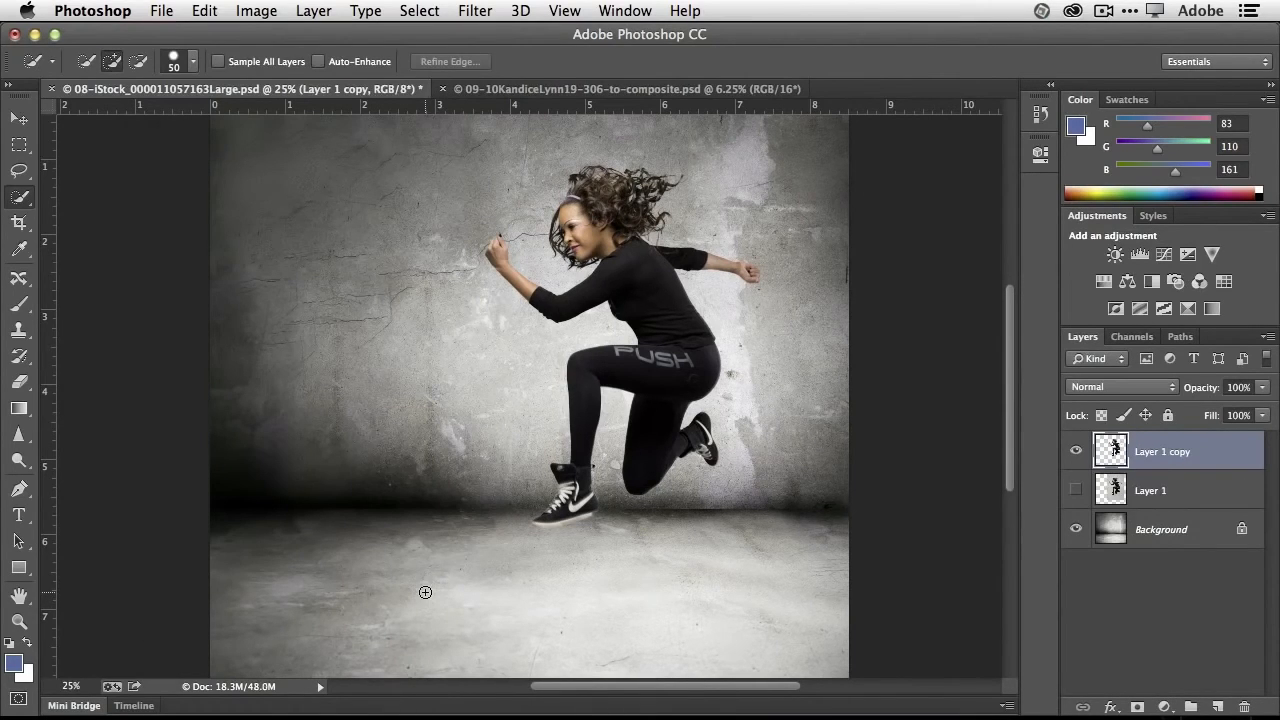
left_click(1076, 490)
left_click(1077, 490)
- Move the cut-out woman up and to the right so she jumps near the upper-right corner of the room
left_click(20, 122)
left_click_drag(687, 358, 765, 325)
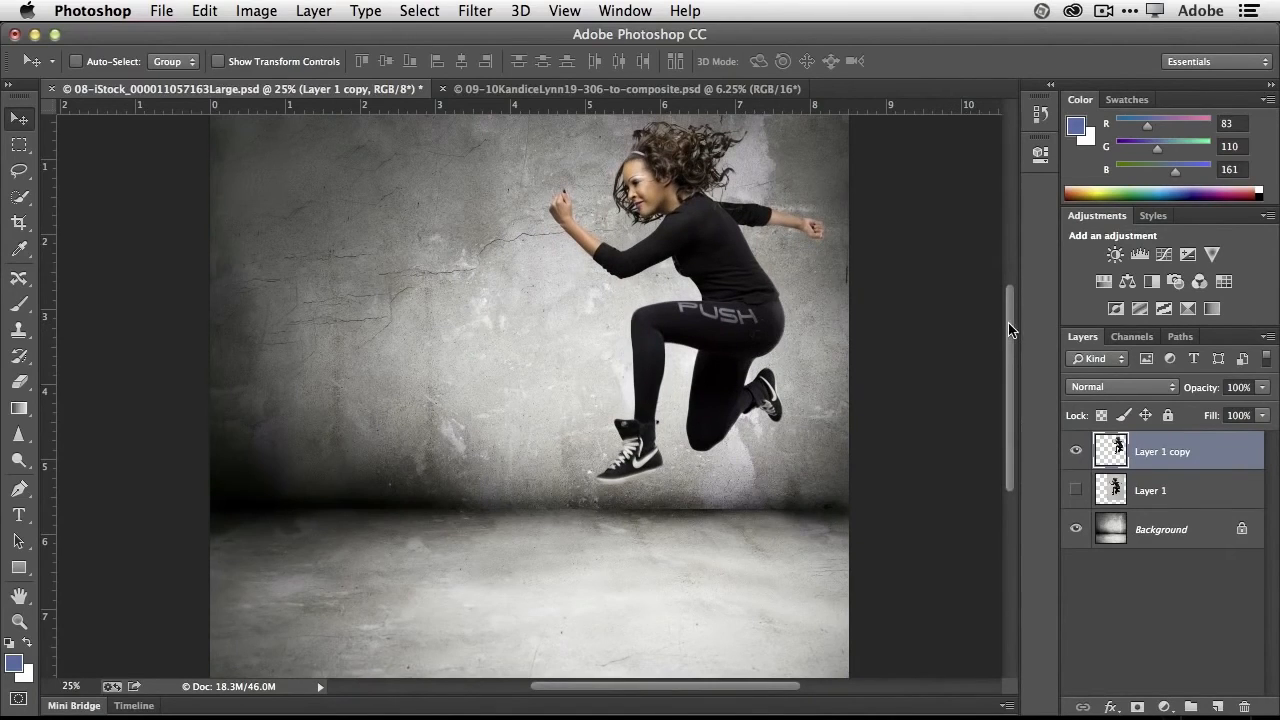
scroll(1008, 320, "up", 3)
left_click_drag(758, 422, 762, 393)
key("super+minus")
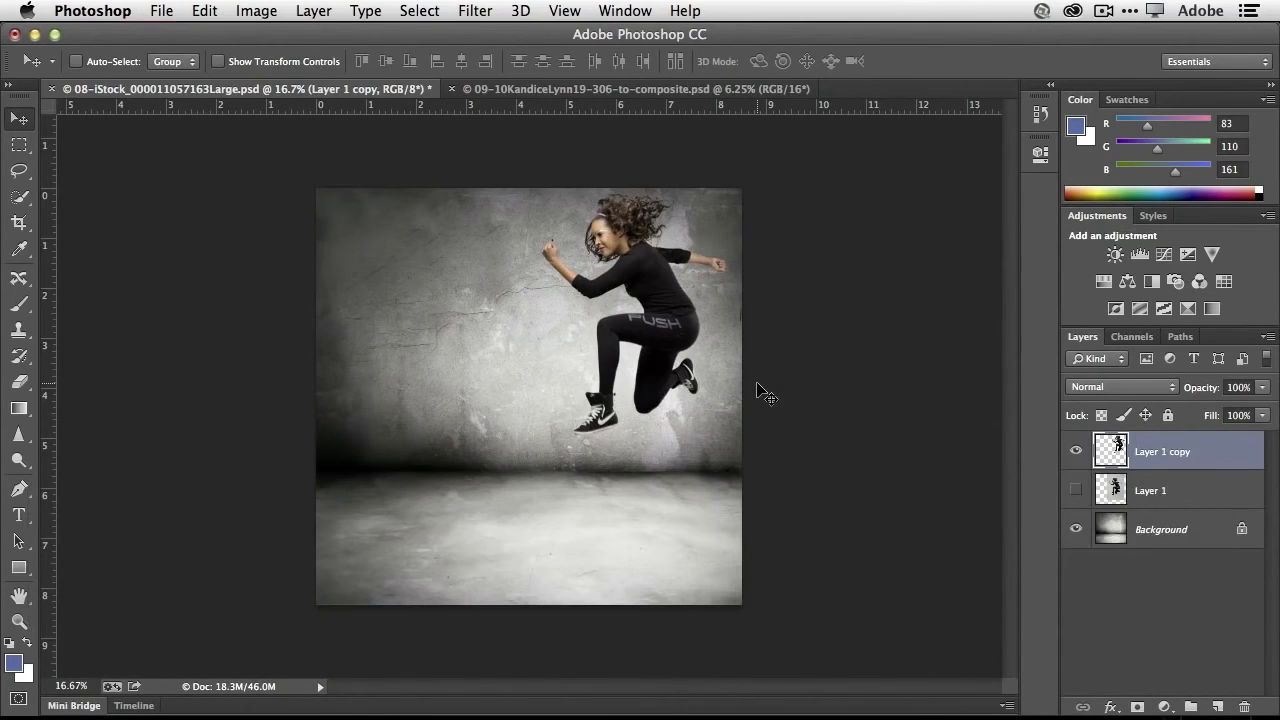
left_click_drag(687, 318, 683, 321)
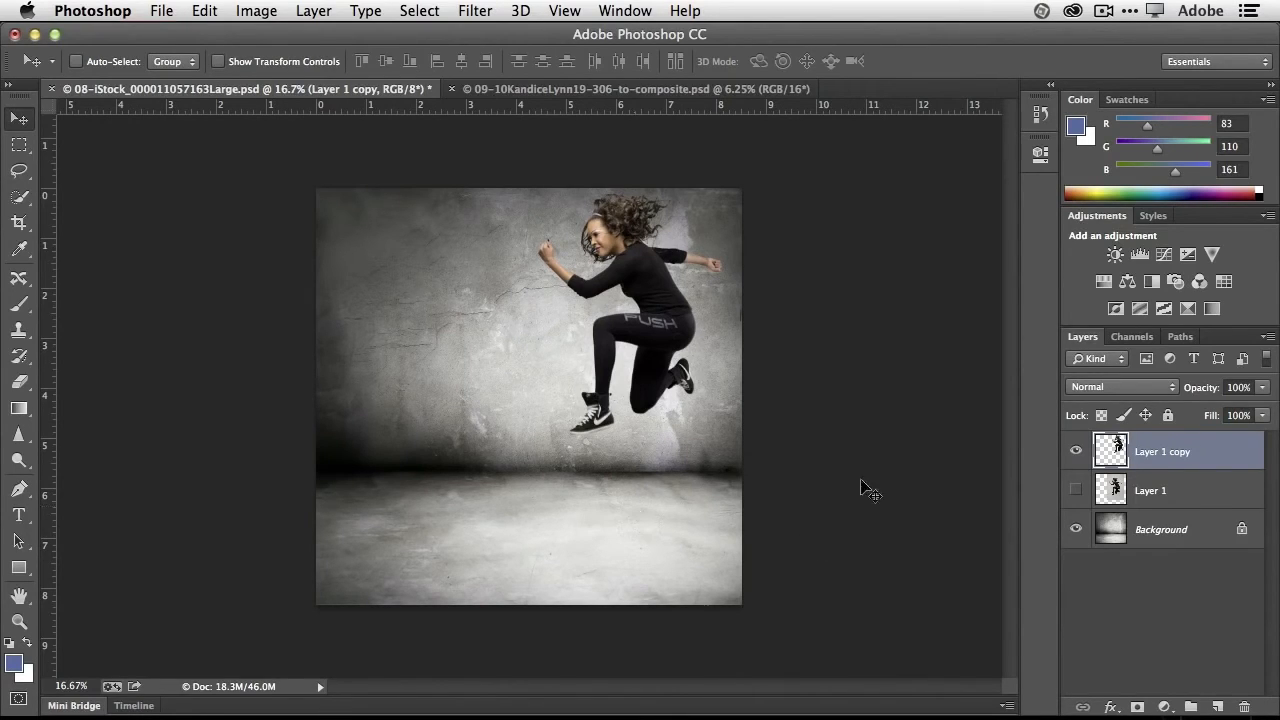
- Rename the cut-out woman's layer with the model's first name
double_click(1166, 450)
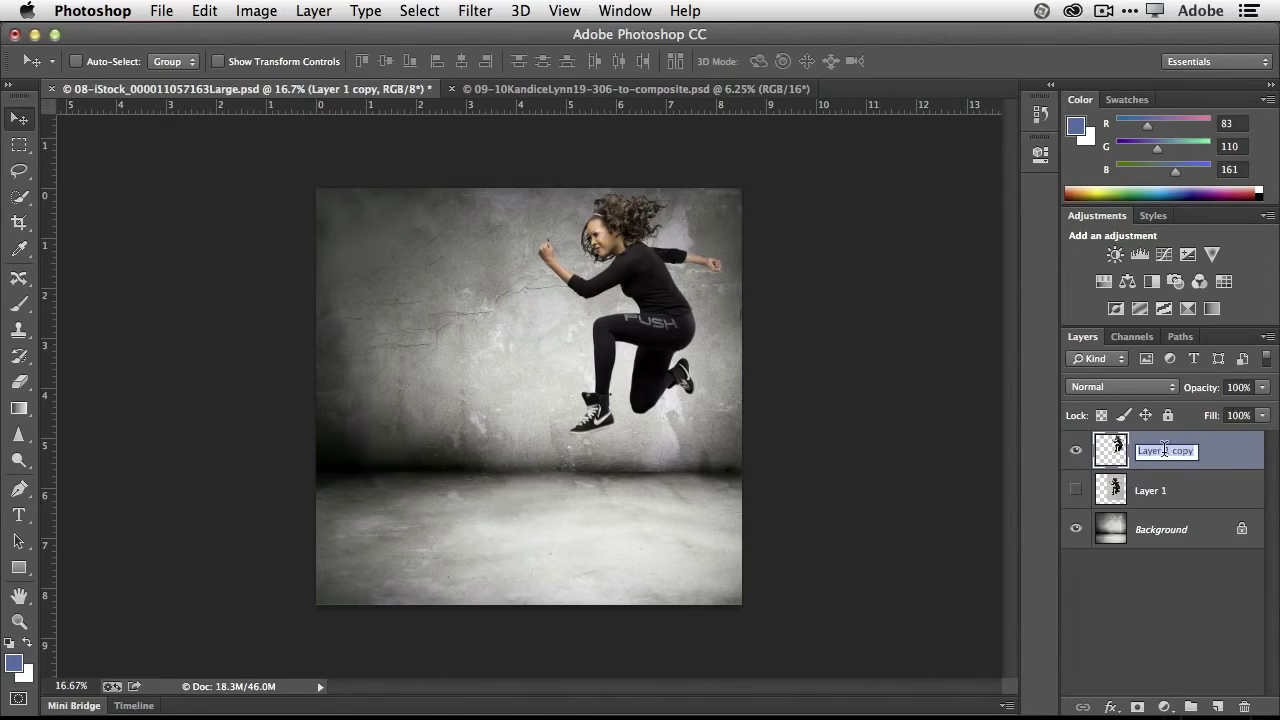
type("Kandice")
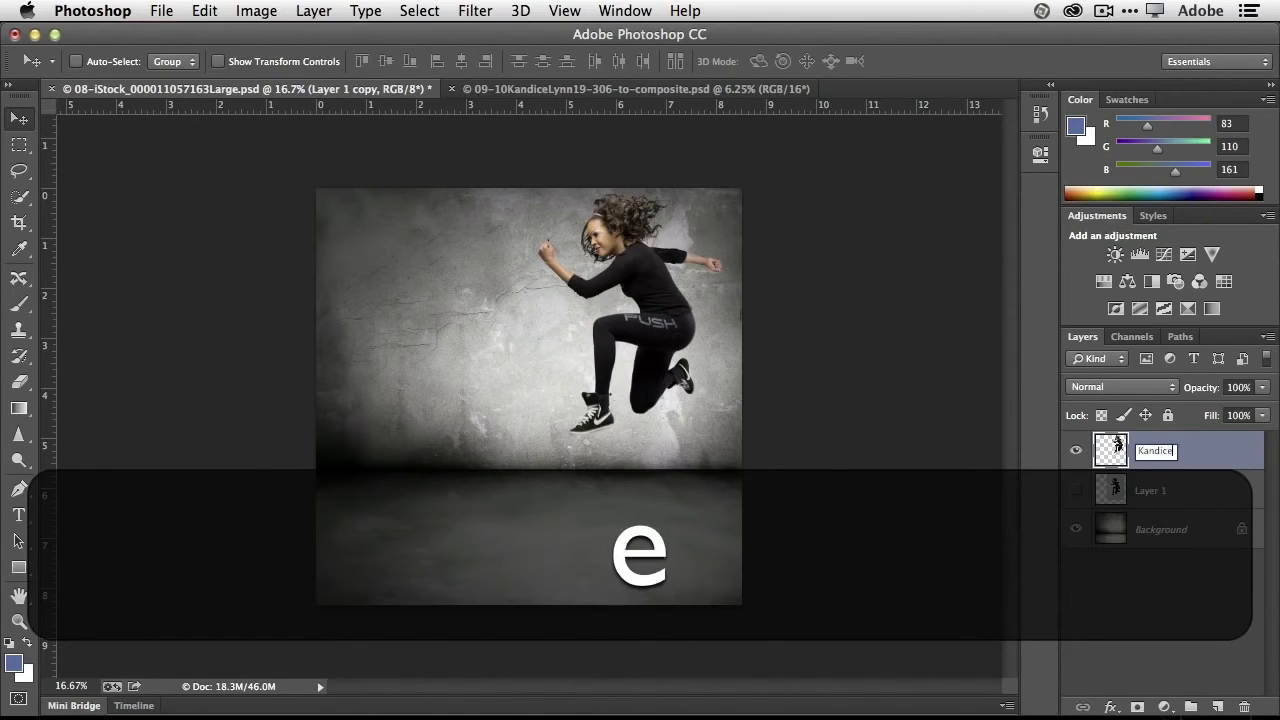
key("Return")
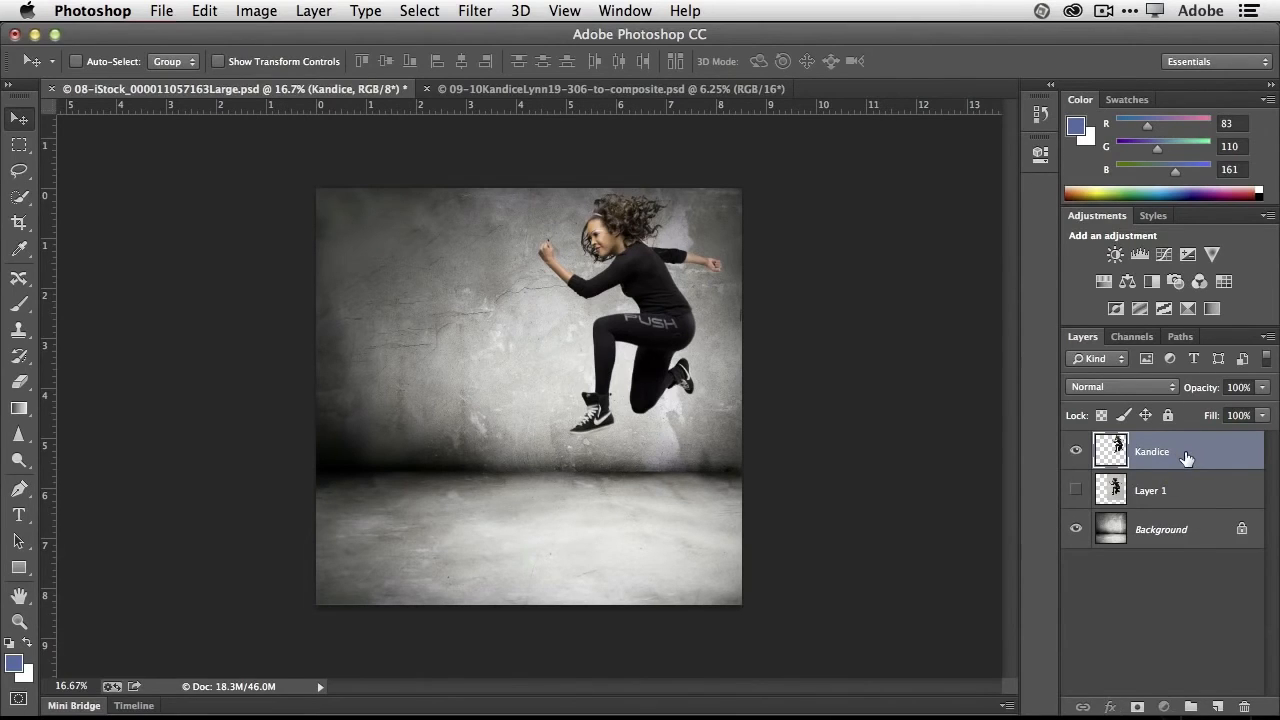
- Duplicate the woman's layer, name the copy Shadow, and place it beneath the woman's layer
left_click_drag(1186, 458, 1219, 707)
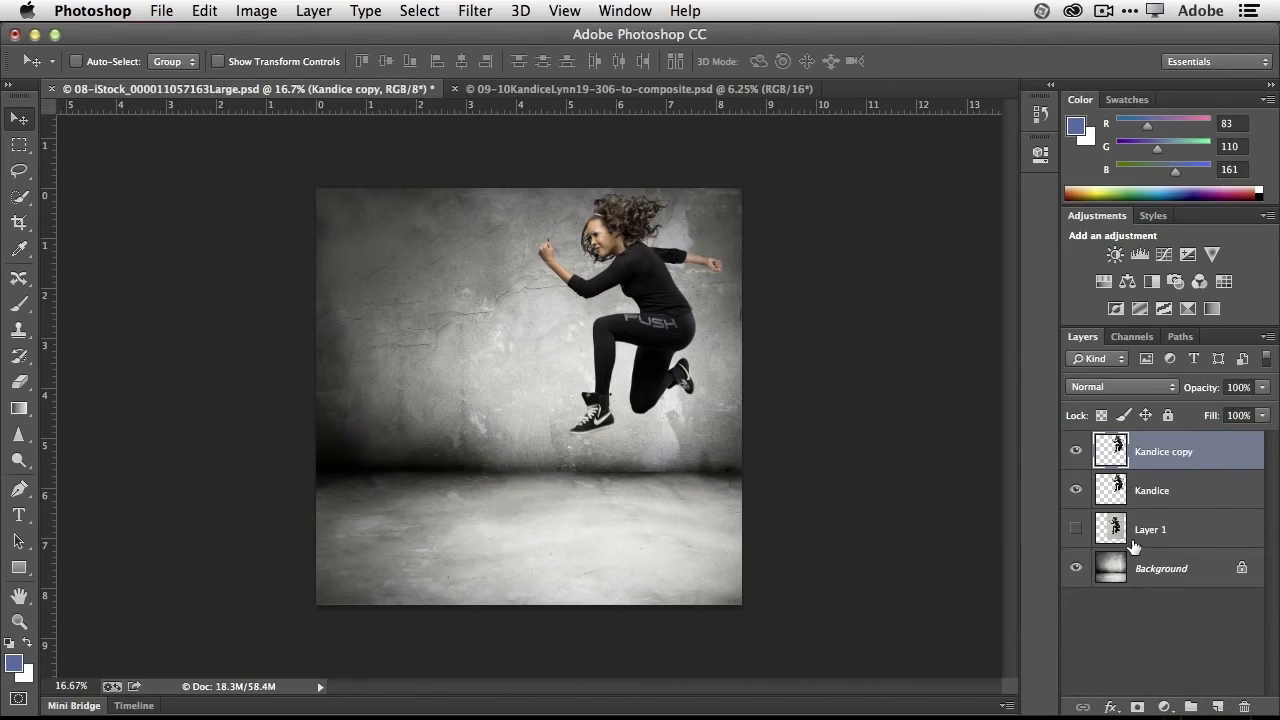
double_click(1162, 450)
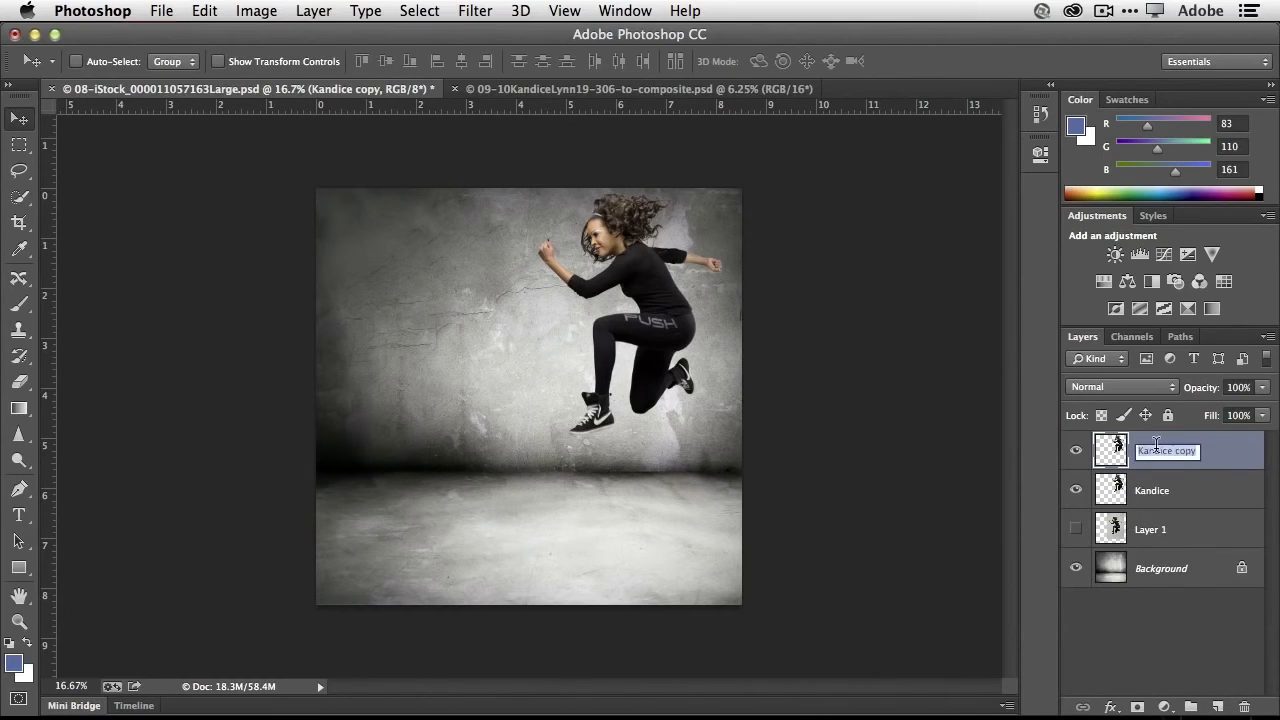
type("Shadow")
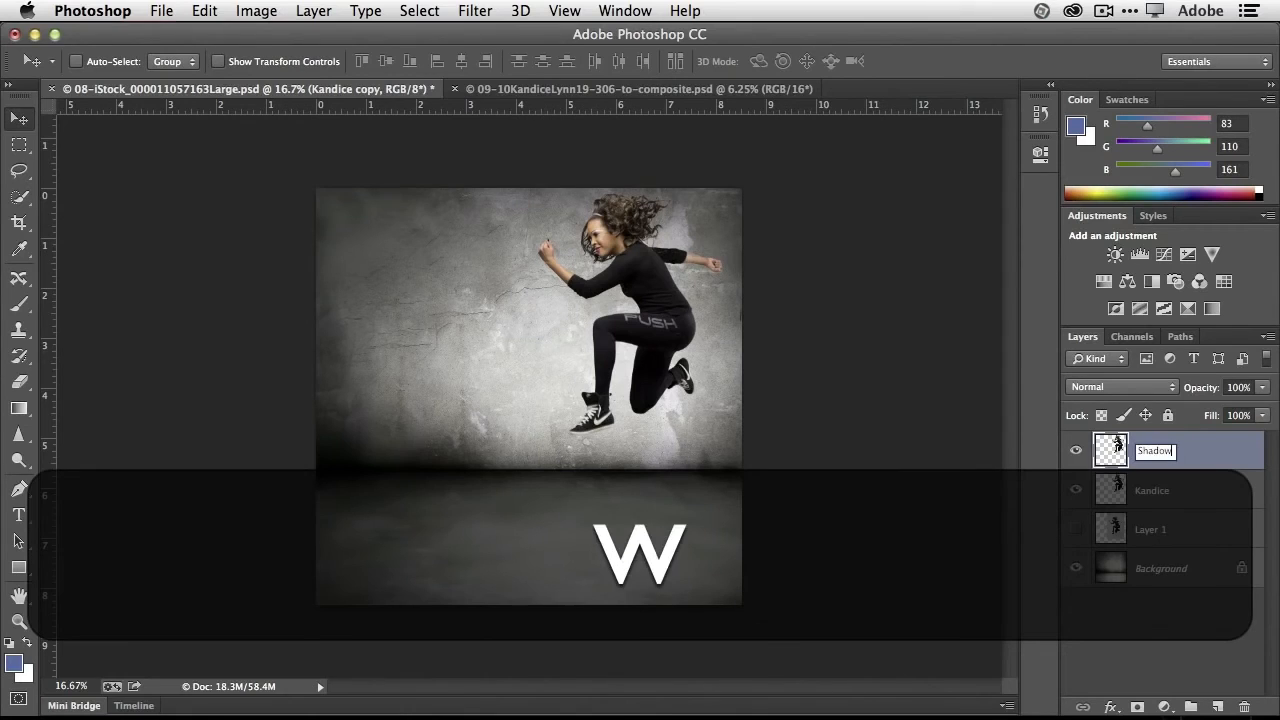
key("Return")
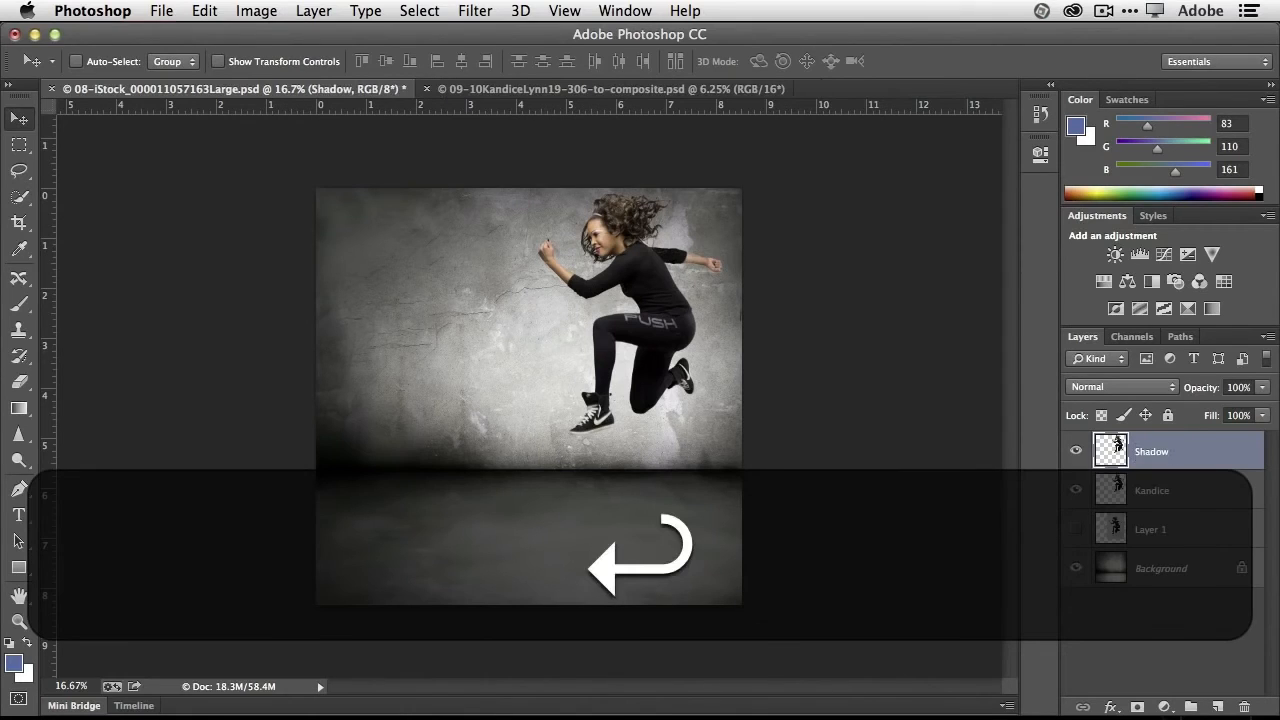
left_click_drag(1187, 451, 1183, 487)
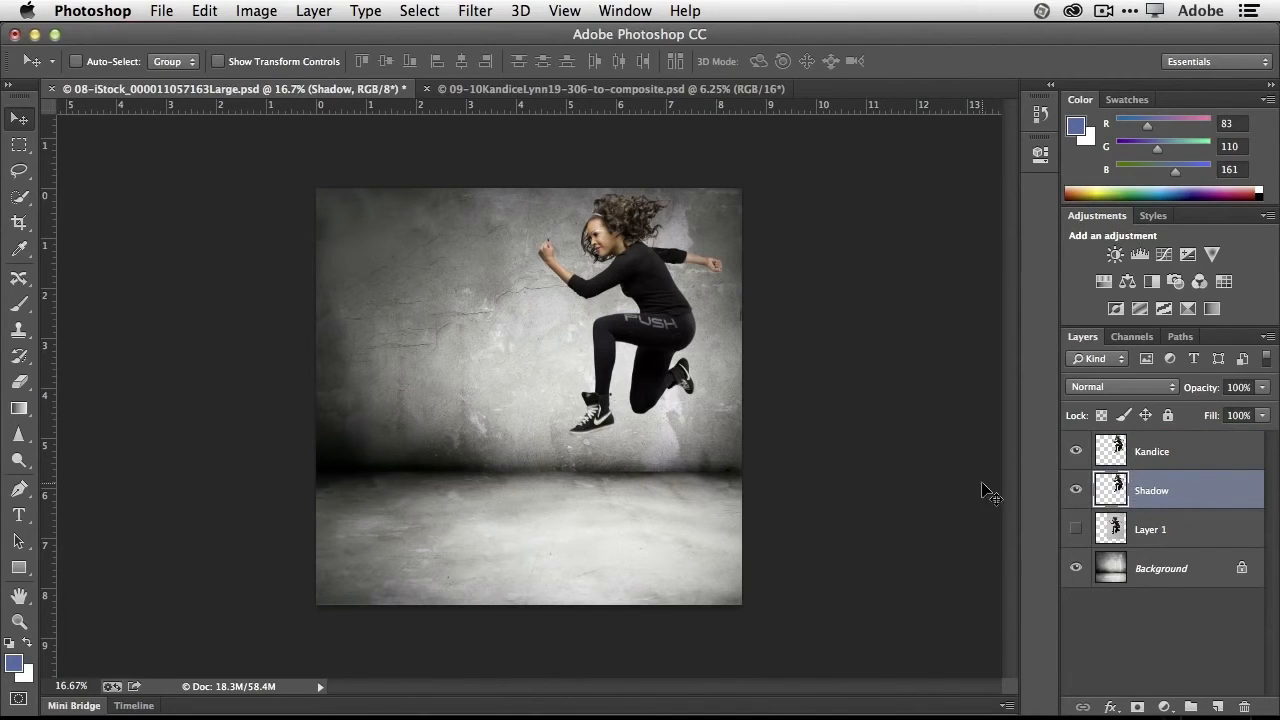
- Move the Shadow copy down and left of the woman and turn it solid black with Levels, setting the black input to 253
left_click_drag(672, 340, 539, 430)
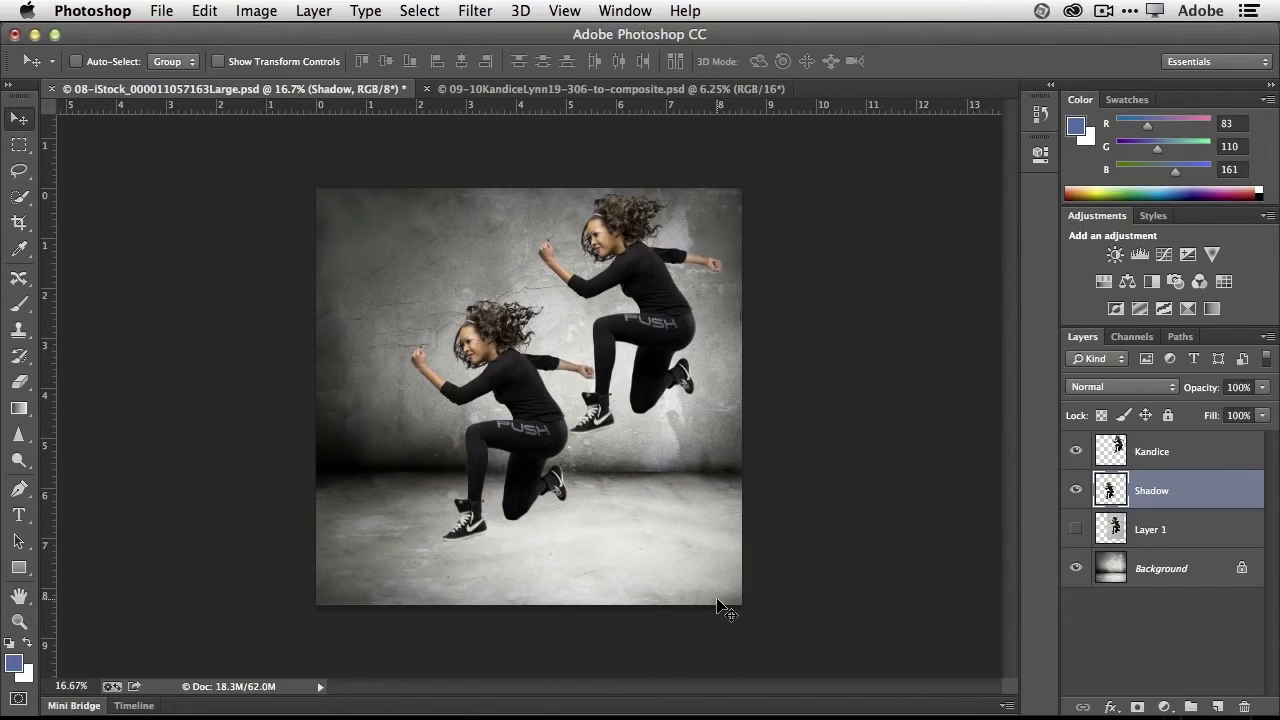
left_click(265, 13)
mouse_move(300, 66)
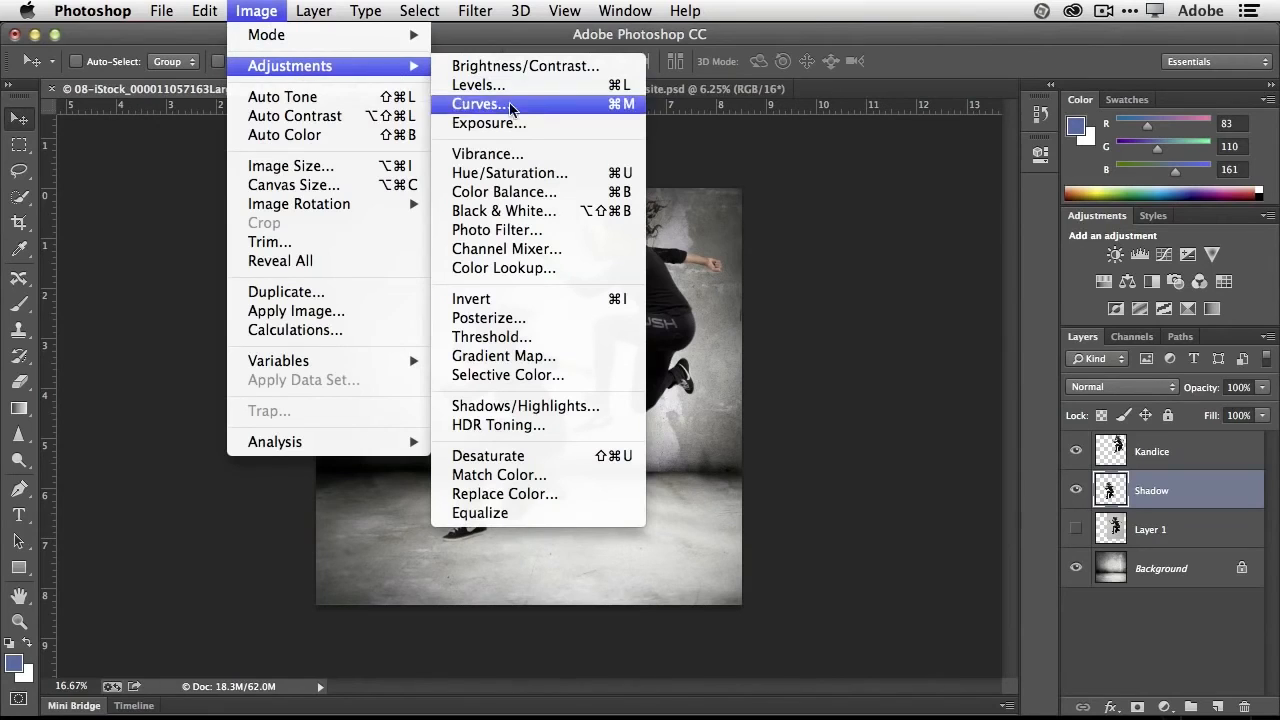
left_click(543, 85)
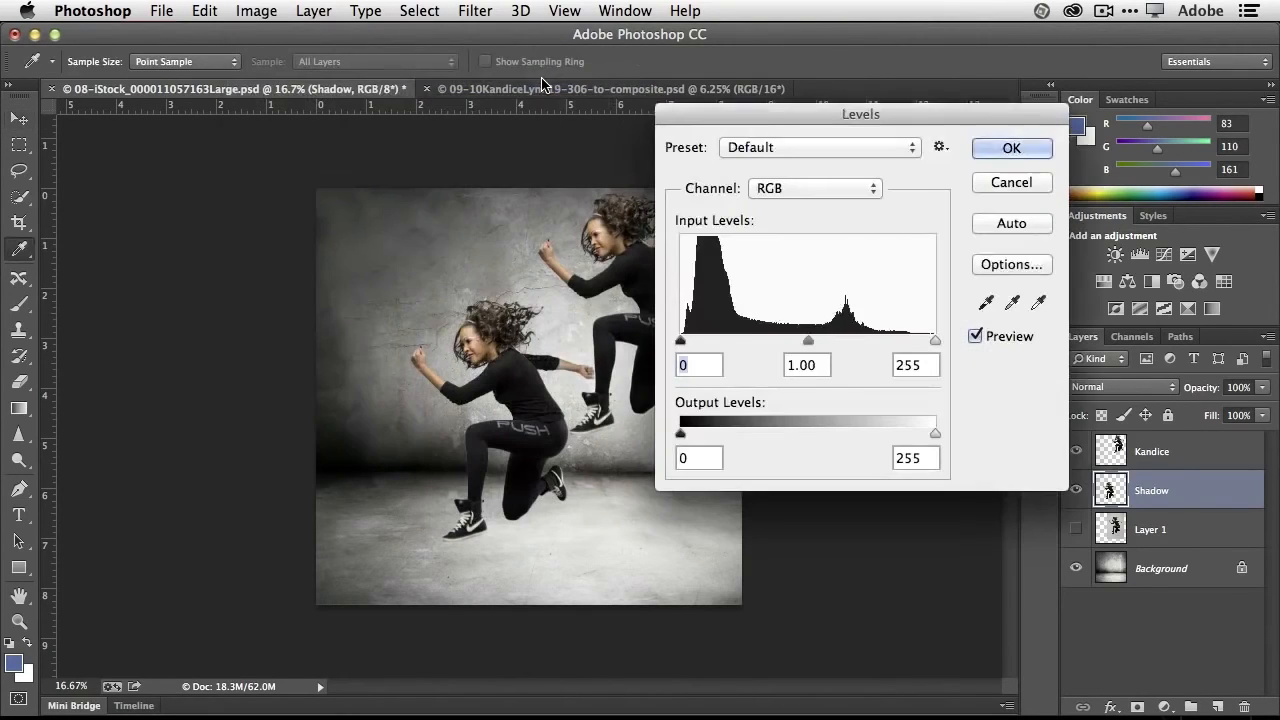
left_click_drag(690, 342, 941, 355)
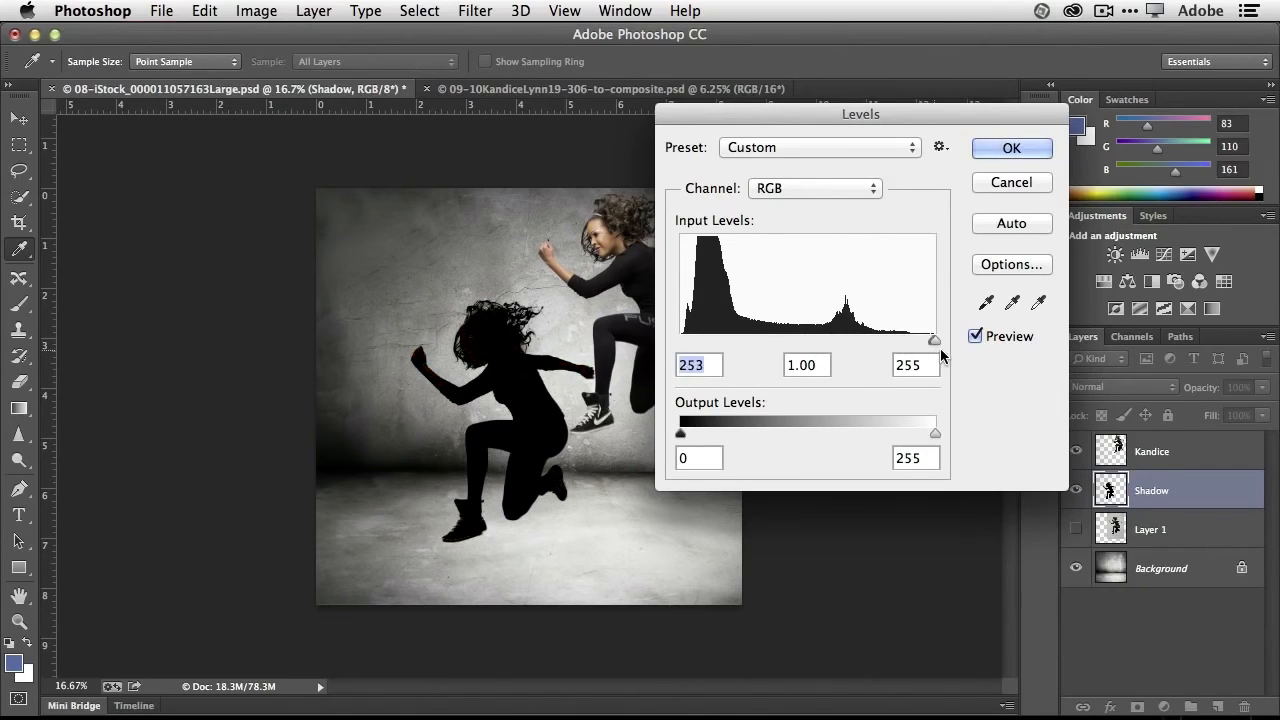
left_click(1011, 149)
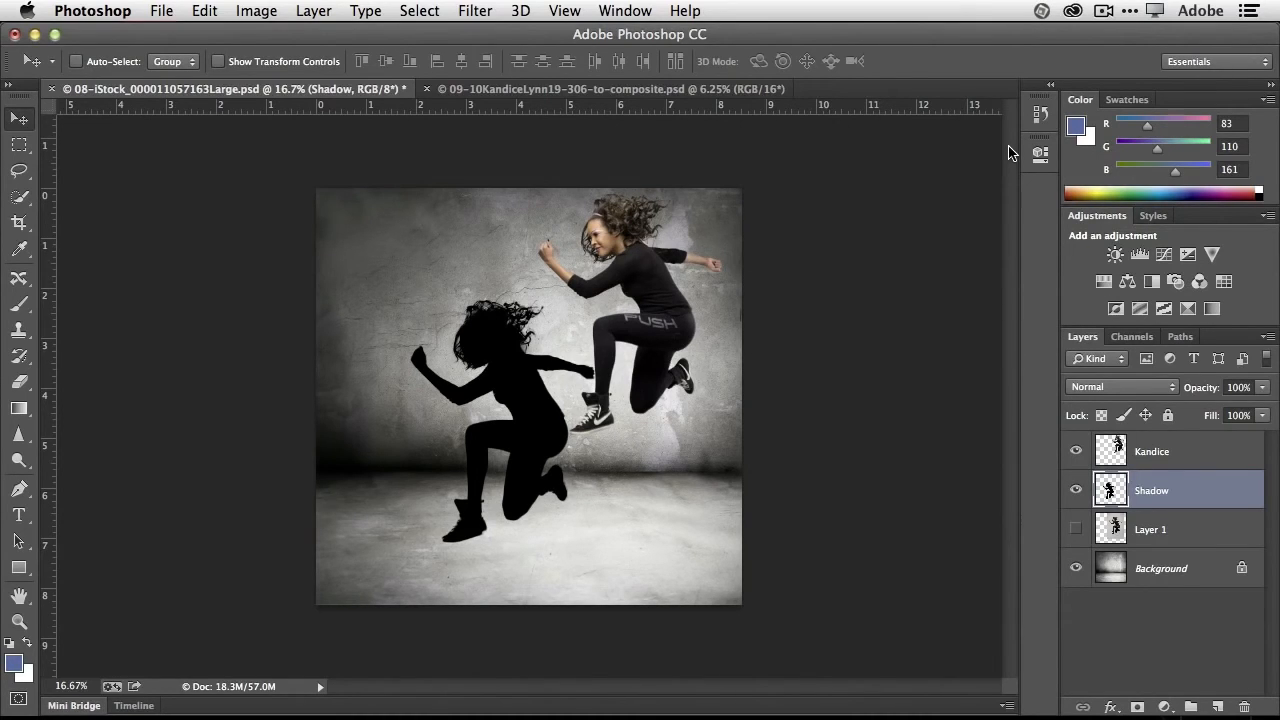
- Soften the black silhouette on the Shadow layer with a Gaussian Blur of 88.4 pixels radius
left_click(475, 12)
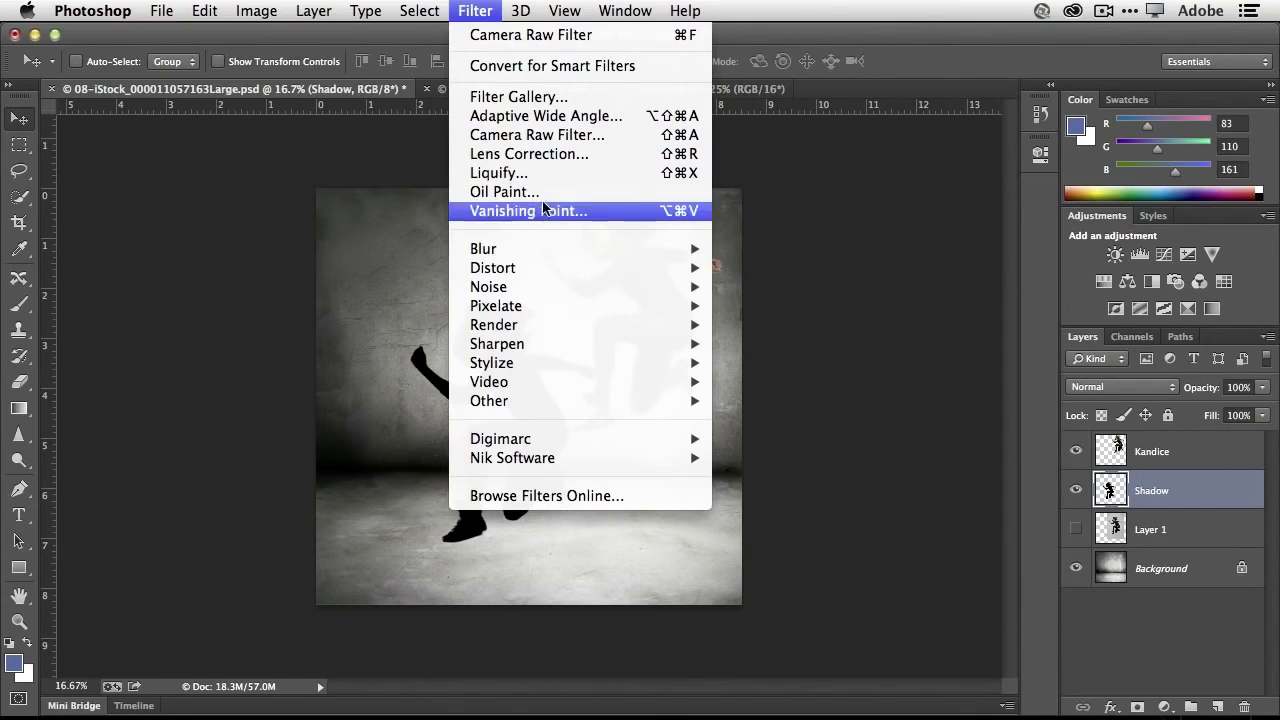
mouse_move(560, 251)
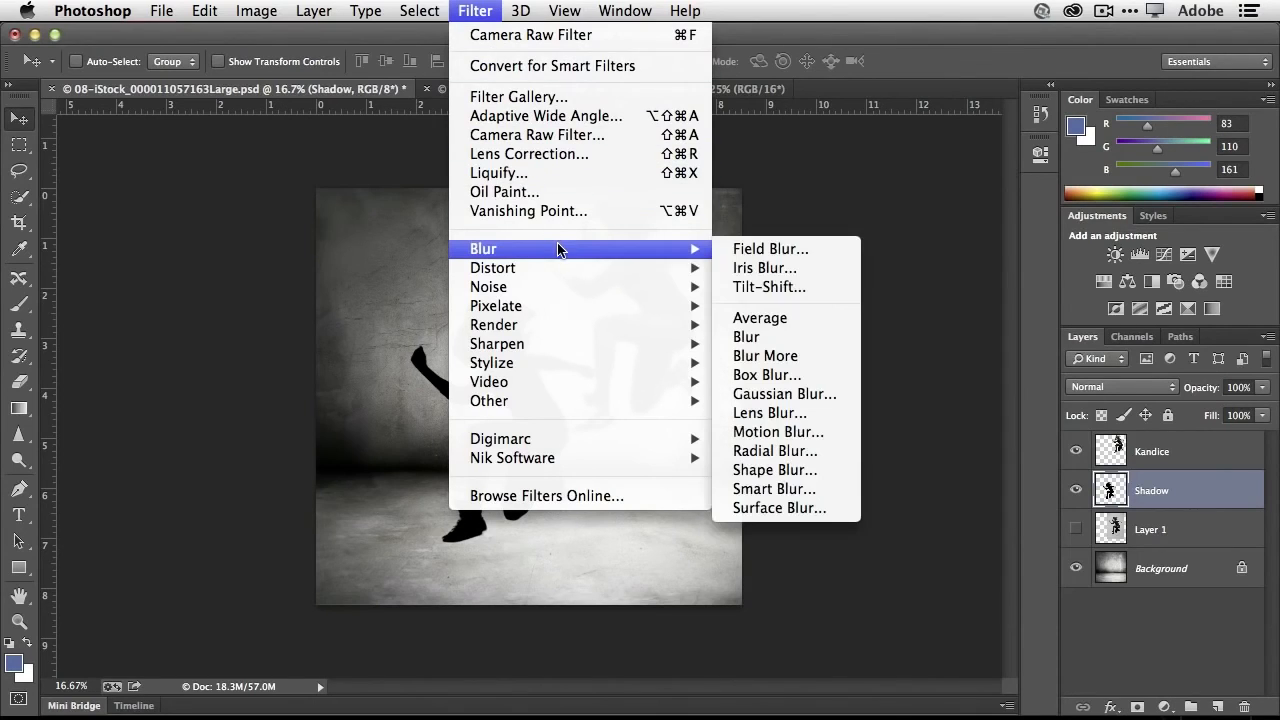
left_click(799, 394)
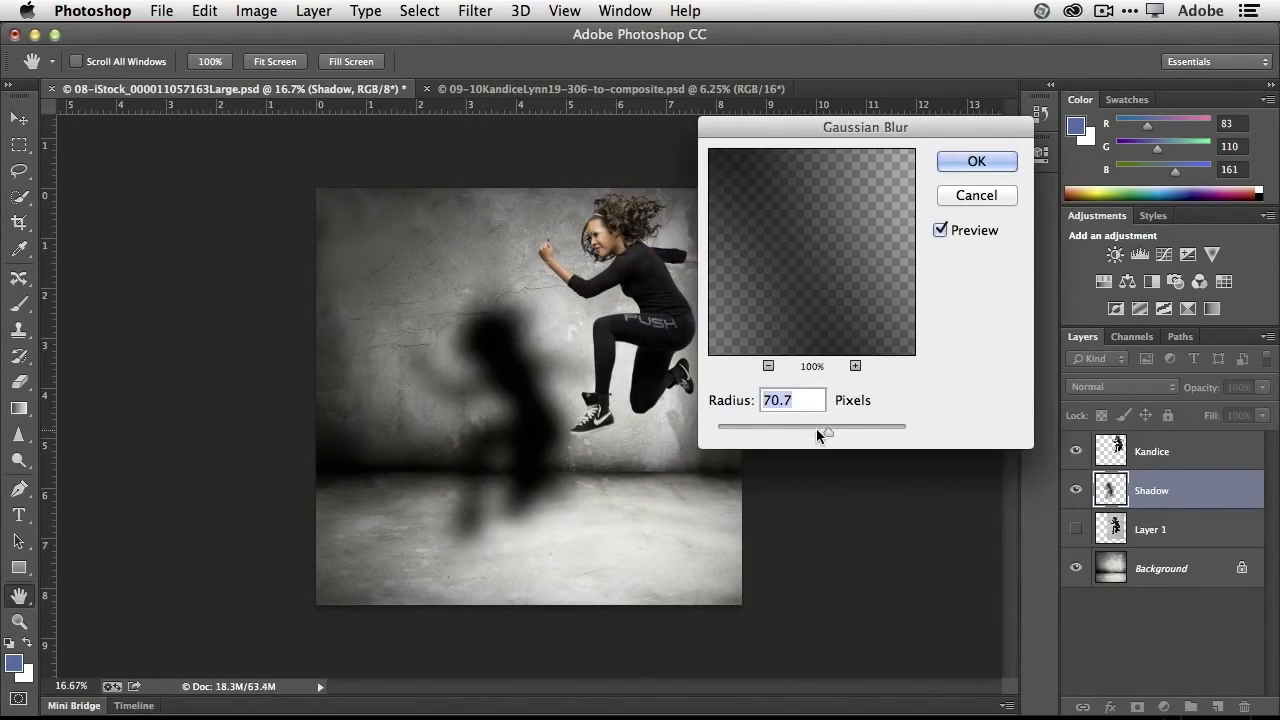
mouse_move(816, 428)
left_mouse_down()
mouse_move(779, 450)
mouse_move(770, 438)
mouse_move(833, 437)
left_mouse_up()
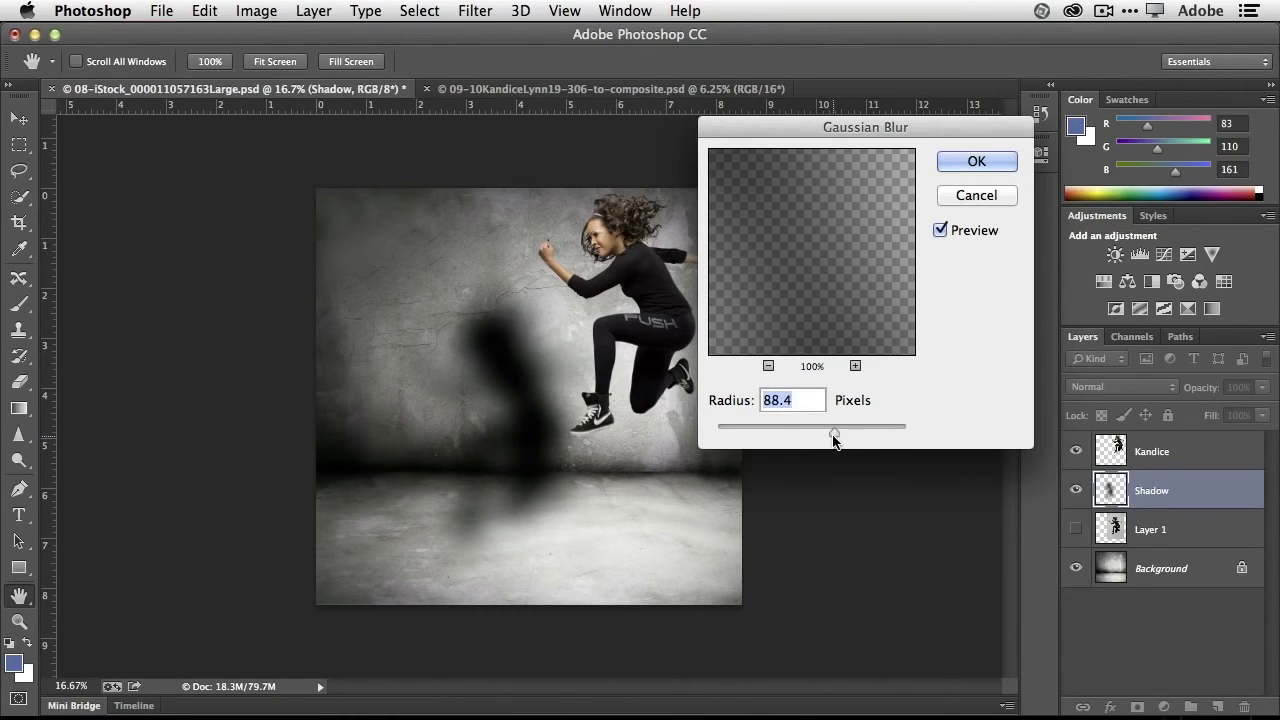
left_click(978, 161)
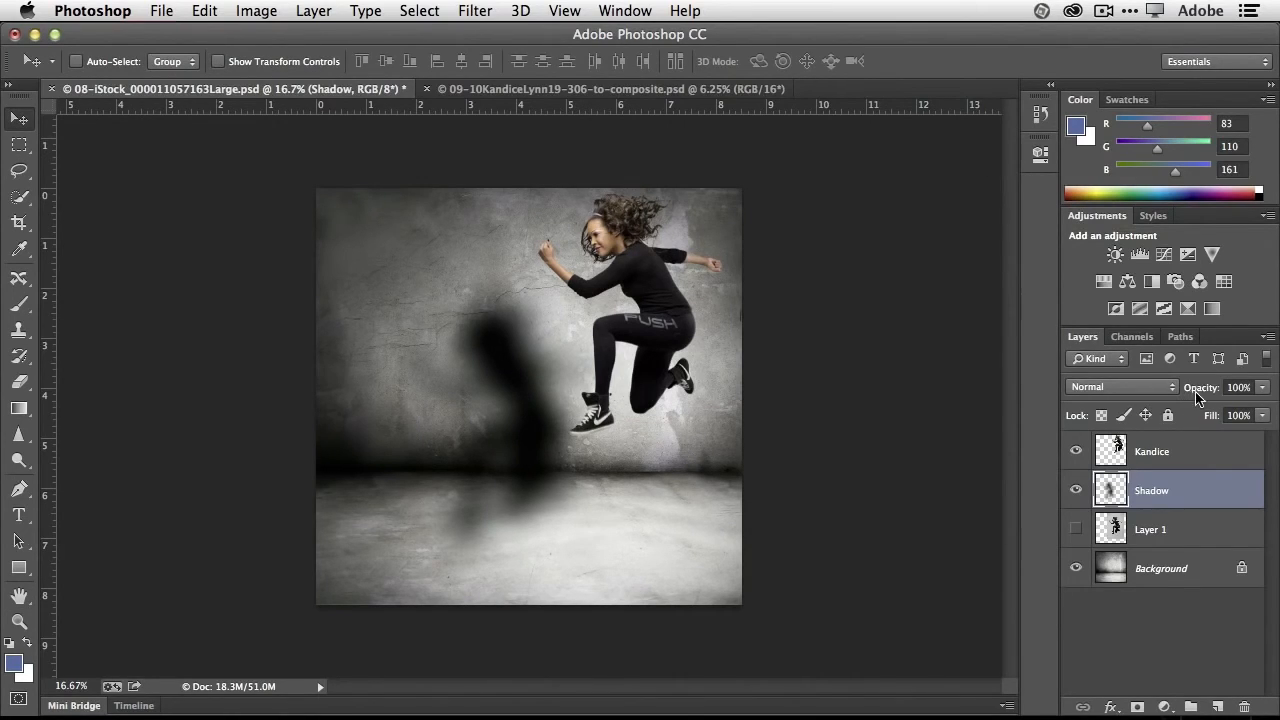
- Reduce the Shadow layer's opacity to 78% and move the shadow onto the floor beneath the woman
key("alt+super+equal")
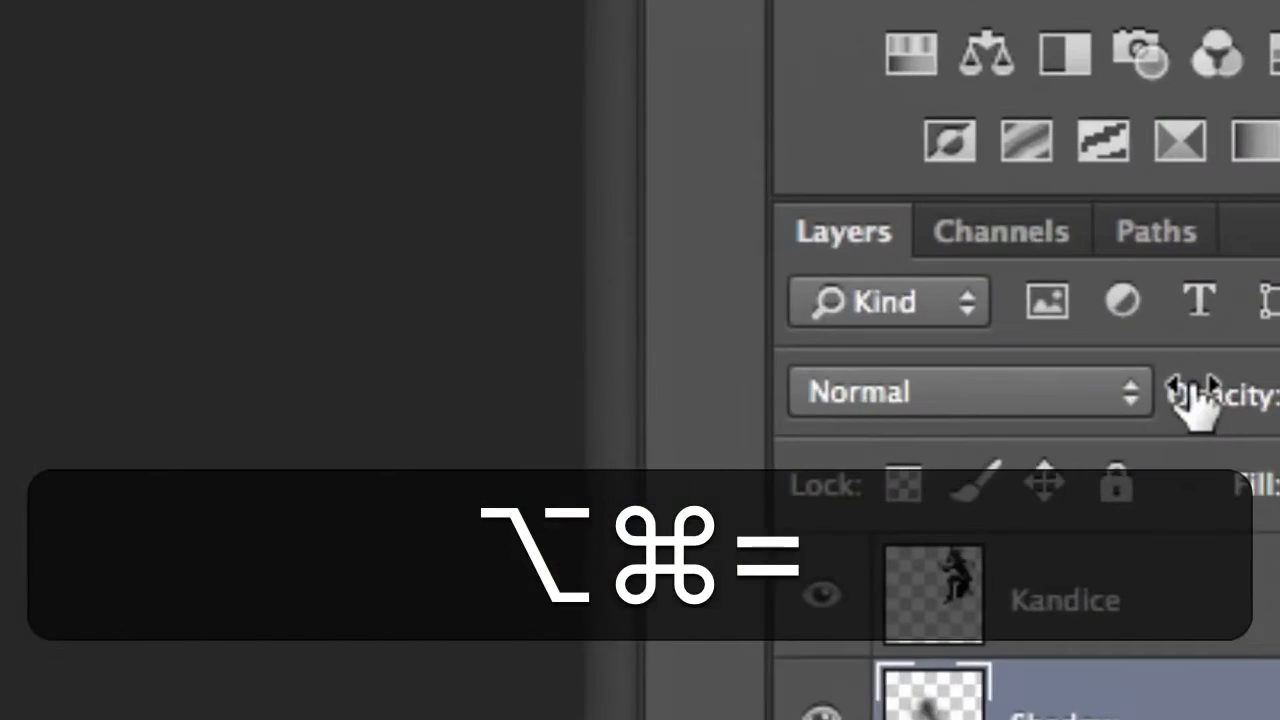
key("alt+super+minus")
left_click_drag(1202, 390, 1189, 391)
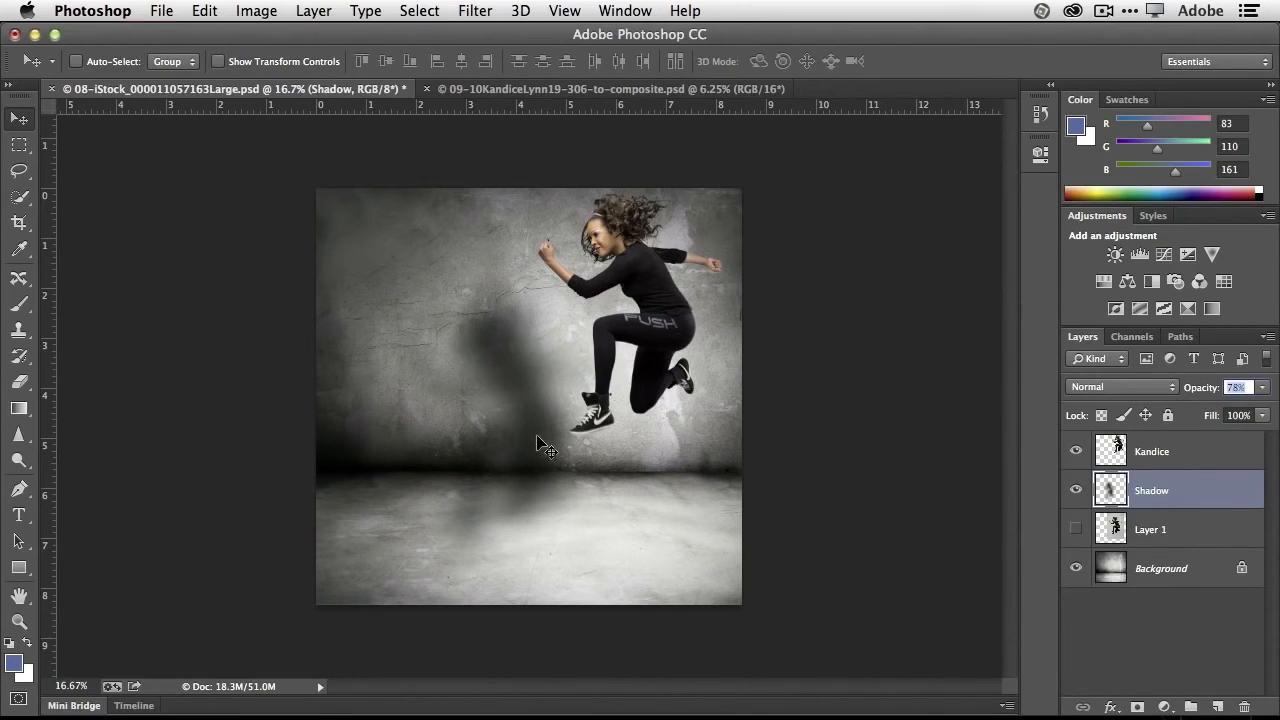
left_click_drag(537, 440, 671, 480)
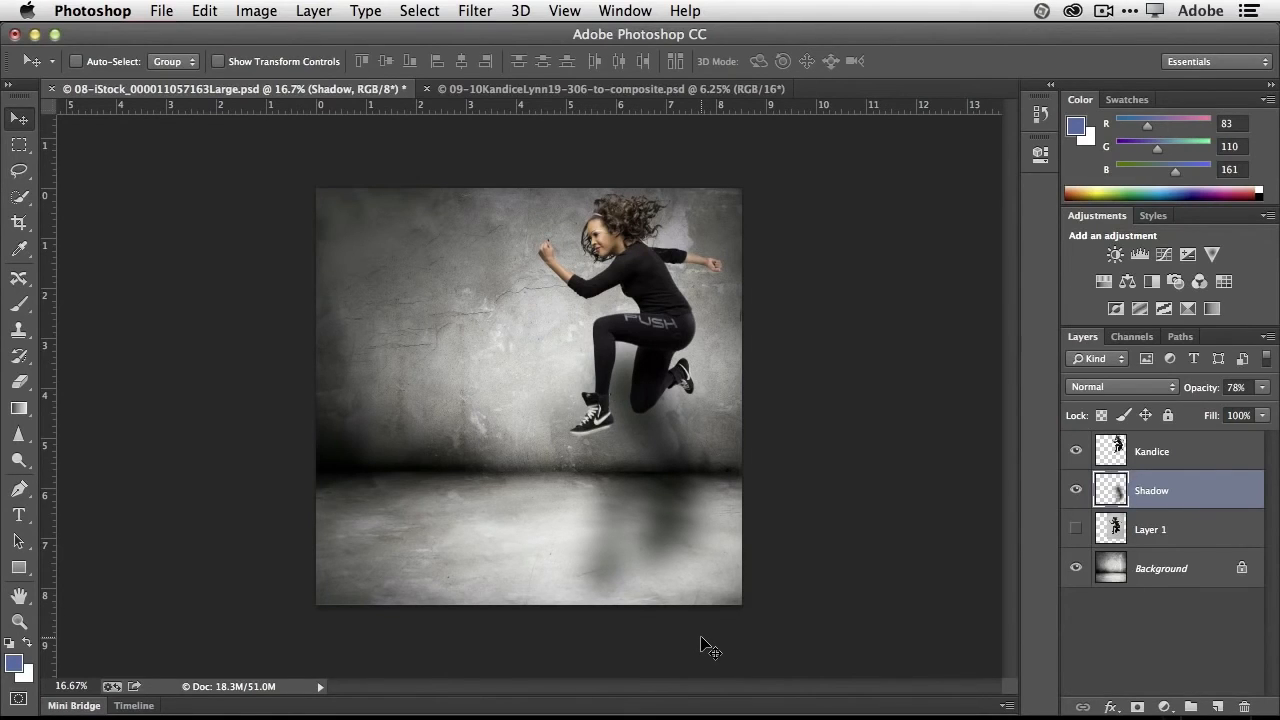
- Free Transform the shadow to 58.5% of its height and shift it slightly right beneath the woman's feet
left_click(207, 12)
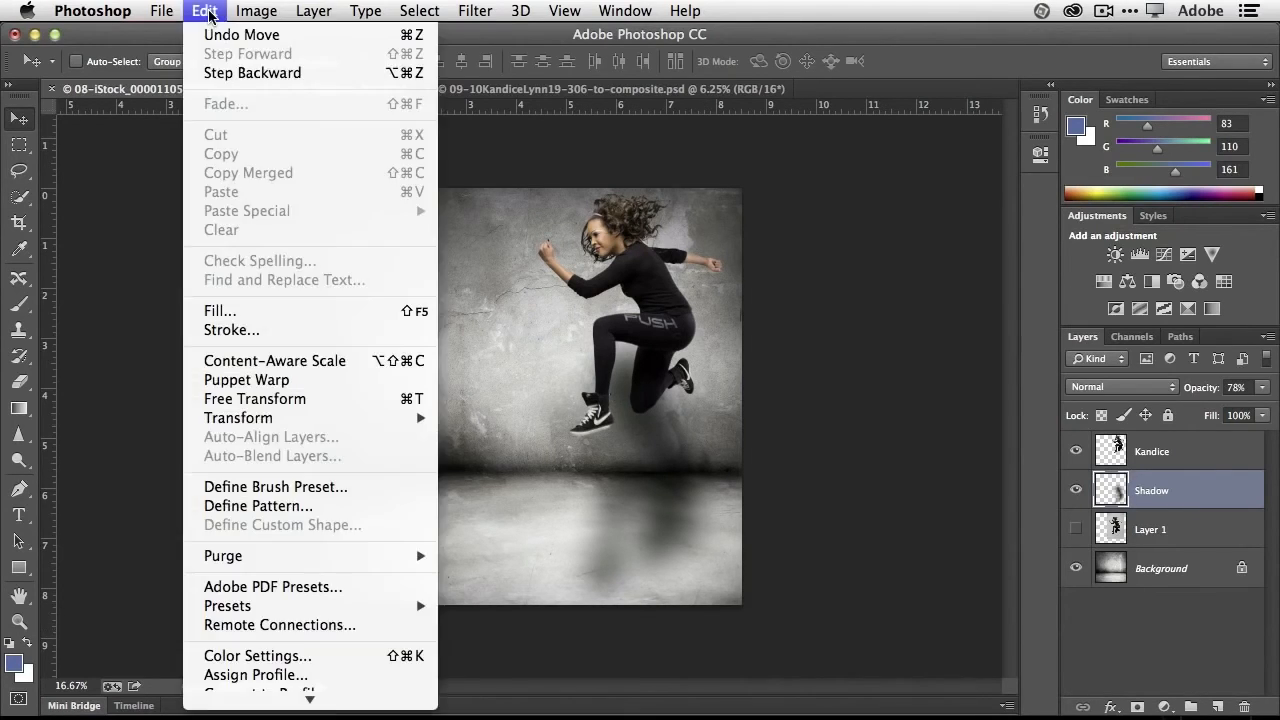
left_click(300, 399)
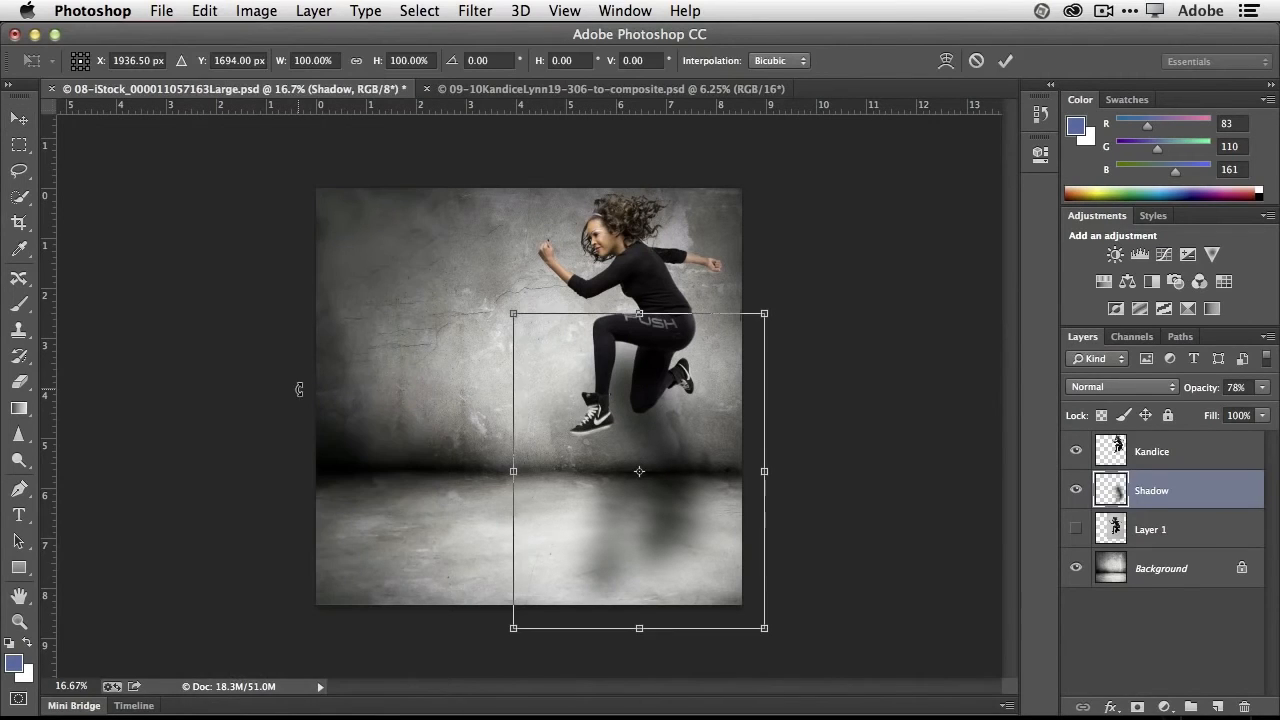
left_click_drag(648, 318, 648, 381)
left_click_drag(639, 631, 640, 577)
left_click_drag(668, 506, 678, 518)
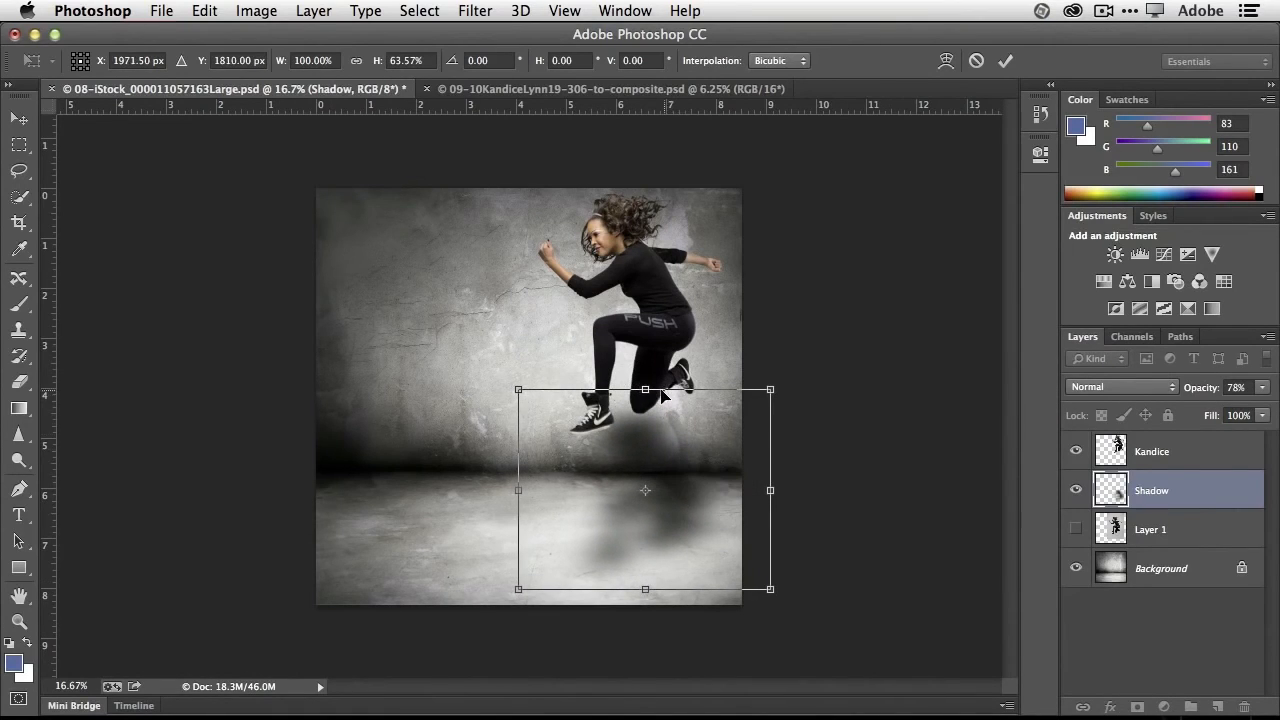
left_click_drag(645, 391, 647, 401)
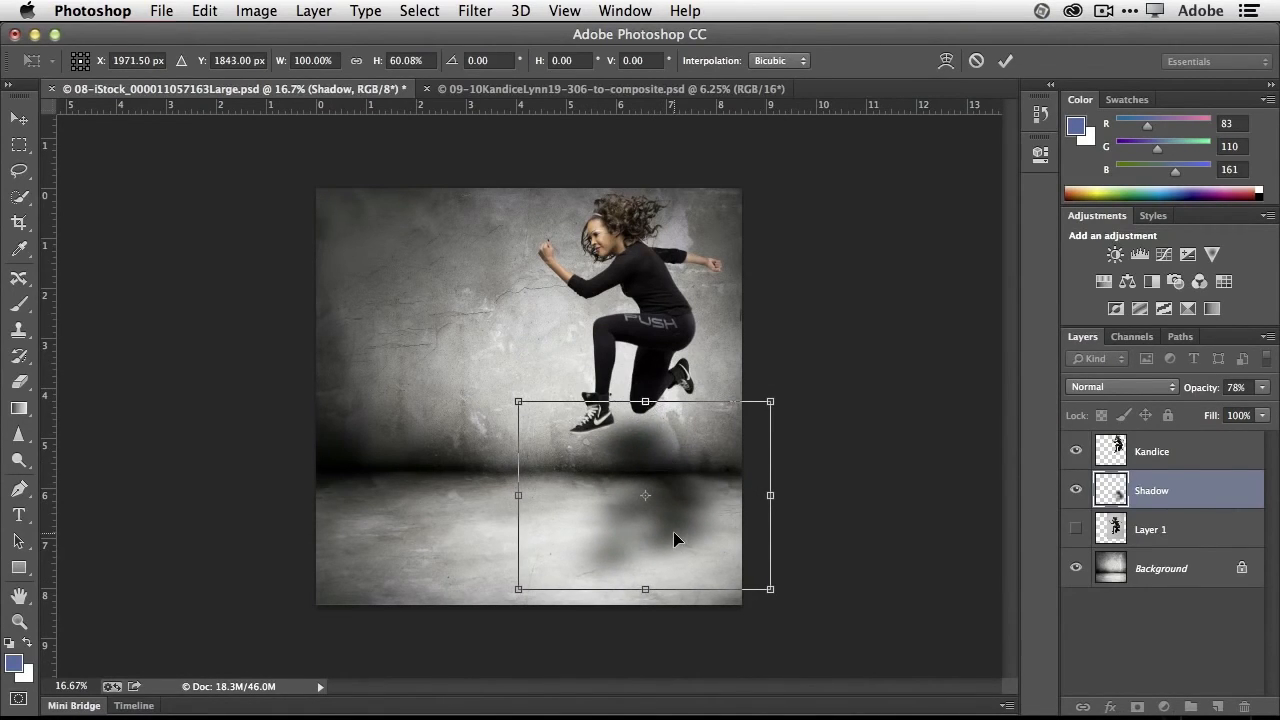
mouse_move(669, 549)
left_mouse_down()
mouse_move(648, 575)
mouse_move(690, 538)
left_mouse_up()
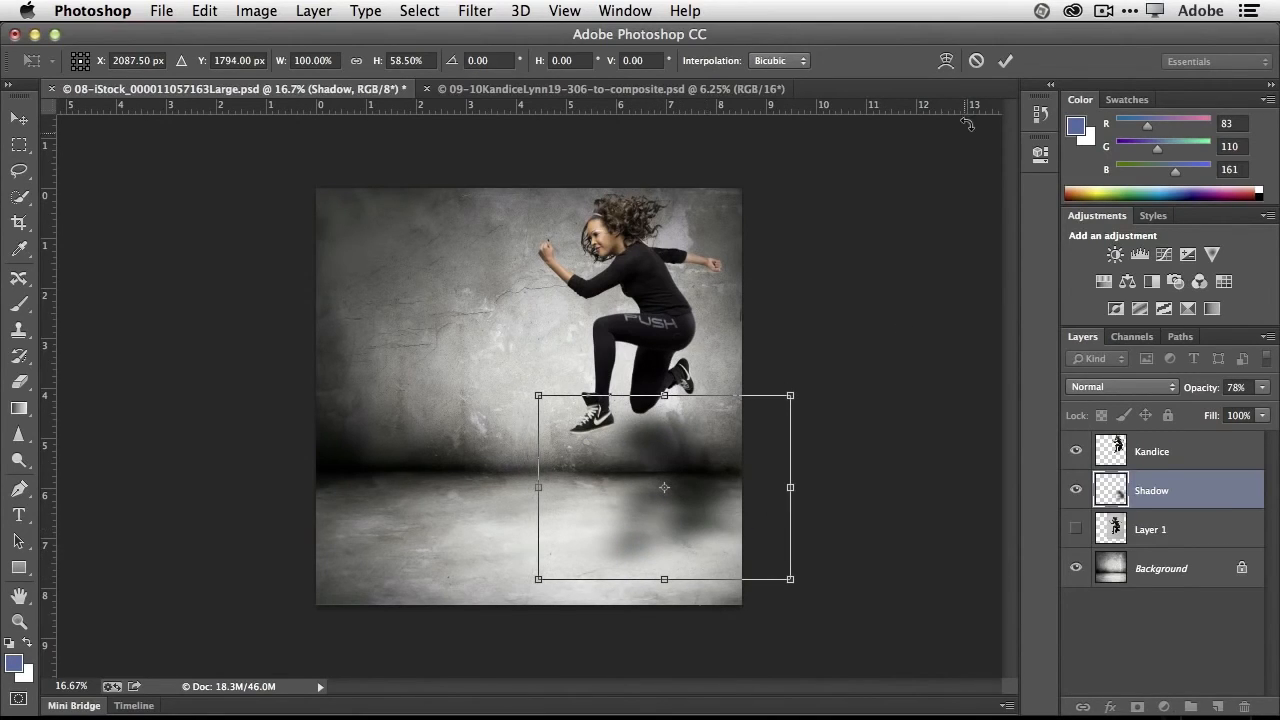
left_click(1005, 60)
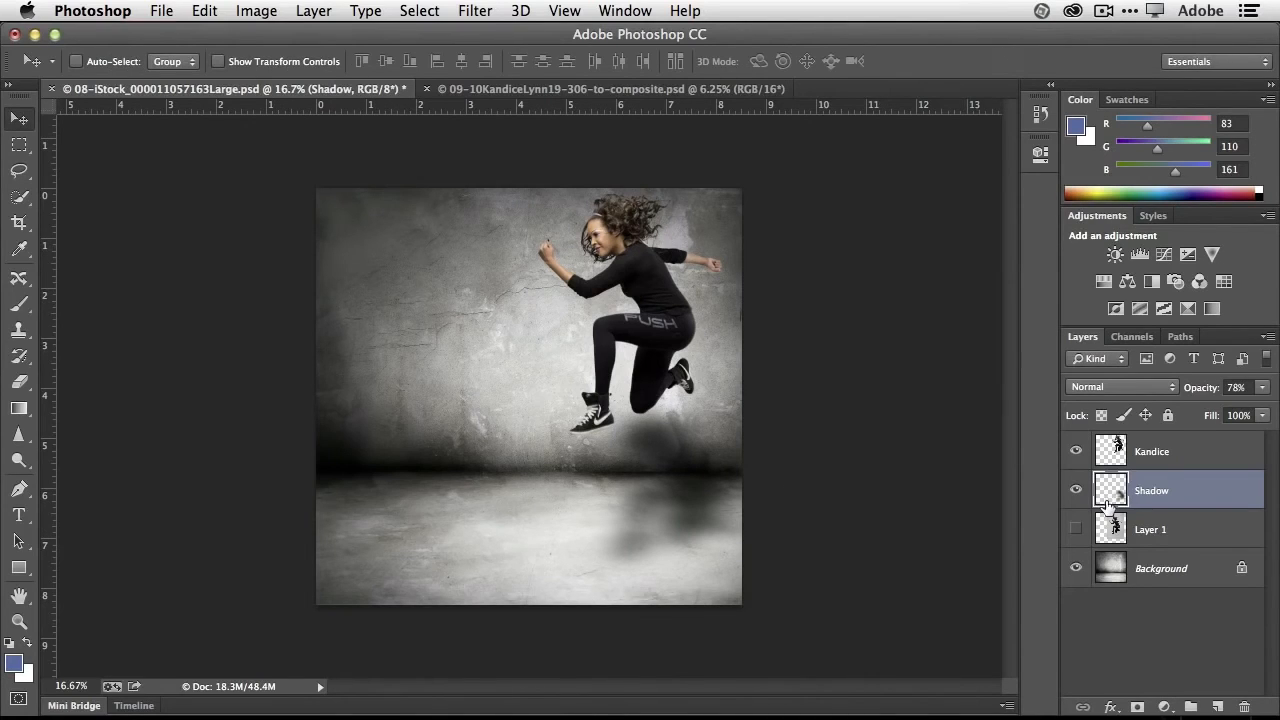
- Compare the image with and without the Shadow layer and lower its opacity to 63%
left_click(1077, 490)
left_click(1077, 490)
left_click_drag(1203, 388, 1201, 390)
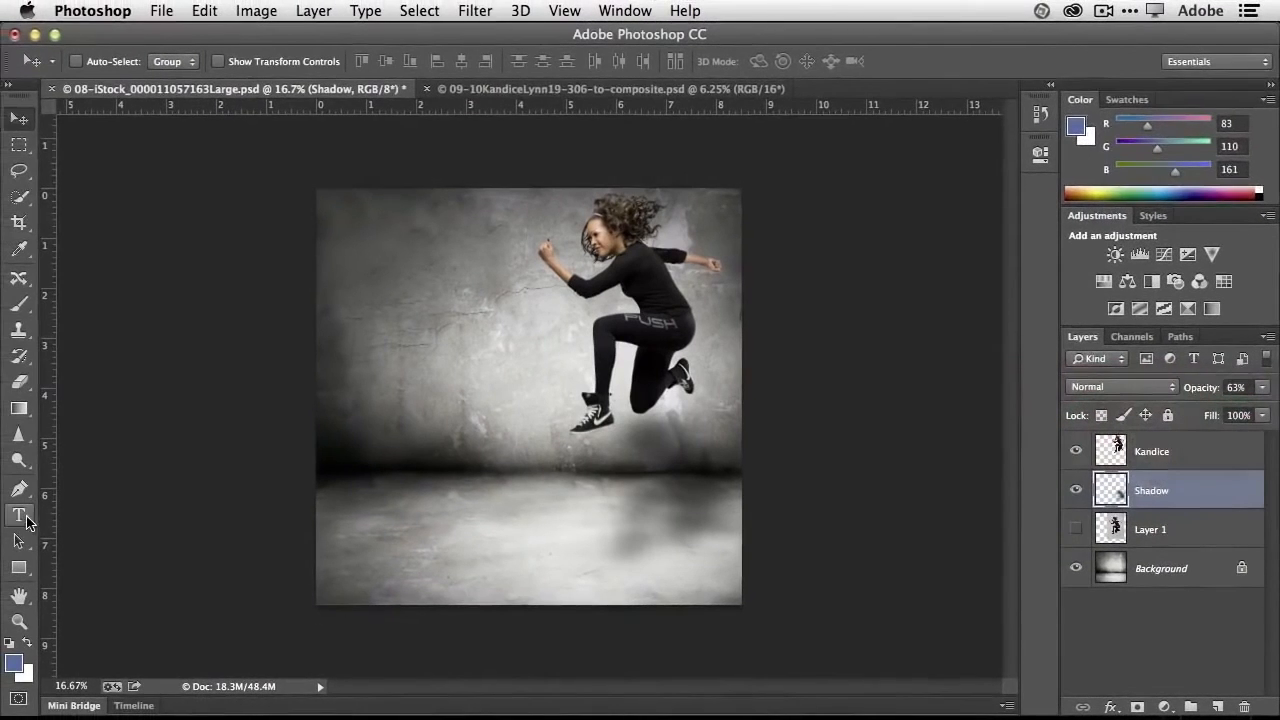
- Start a text layer on the floor left of the shadow with the Type tool and cancel it
left_click(388, 537)
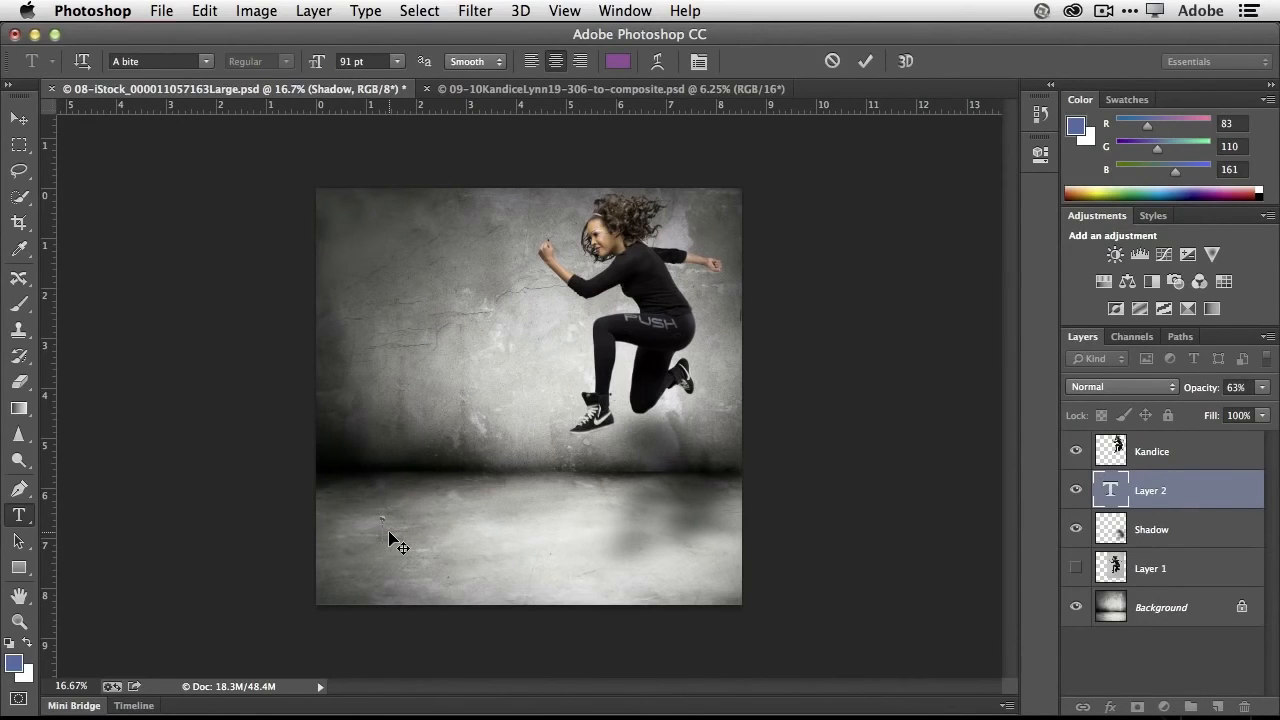
left_click(833, 62)
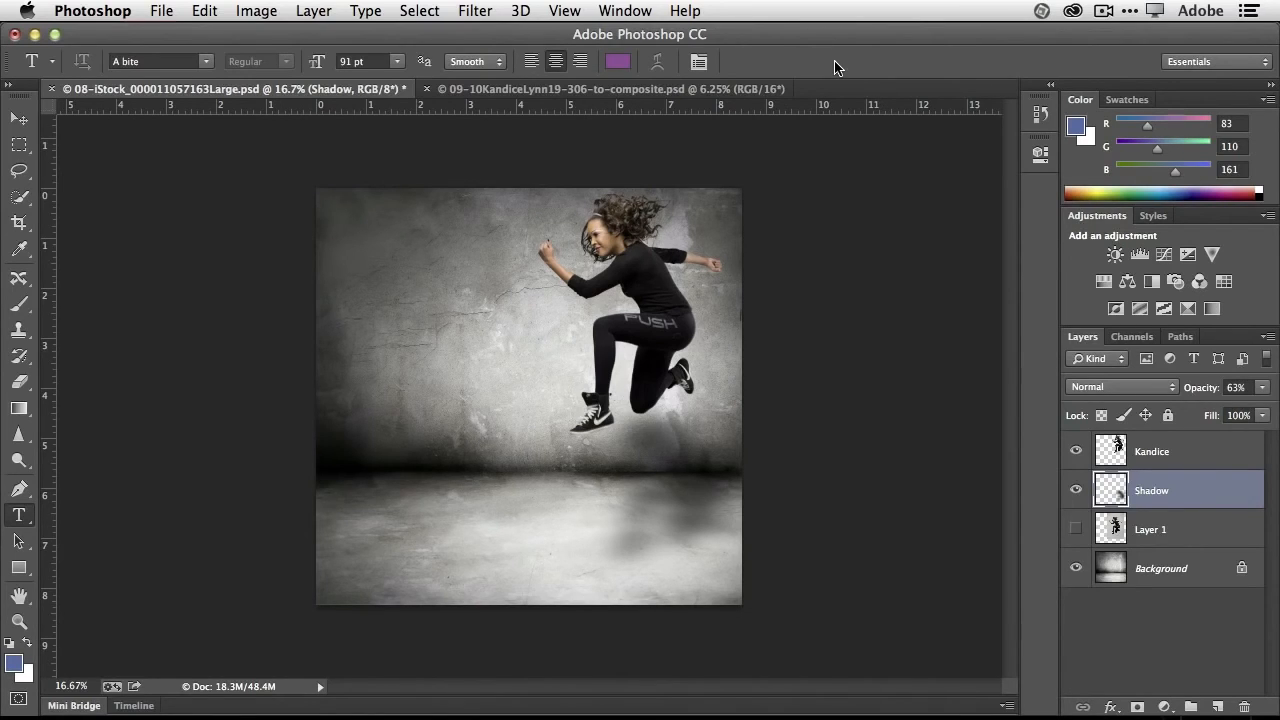
- Open the Typekit desktop font library from the Creative Cloud app's fonts section and look over the featured fonts
left_click(1073, 11)
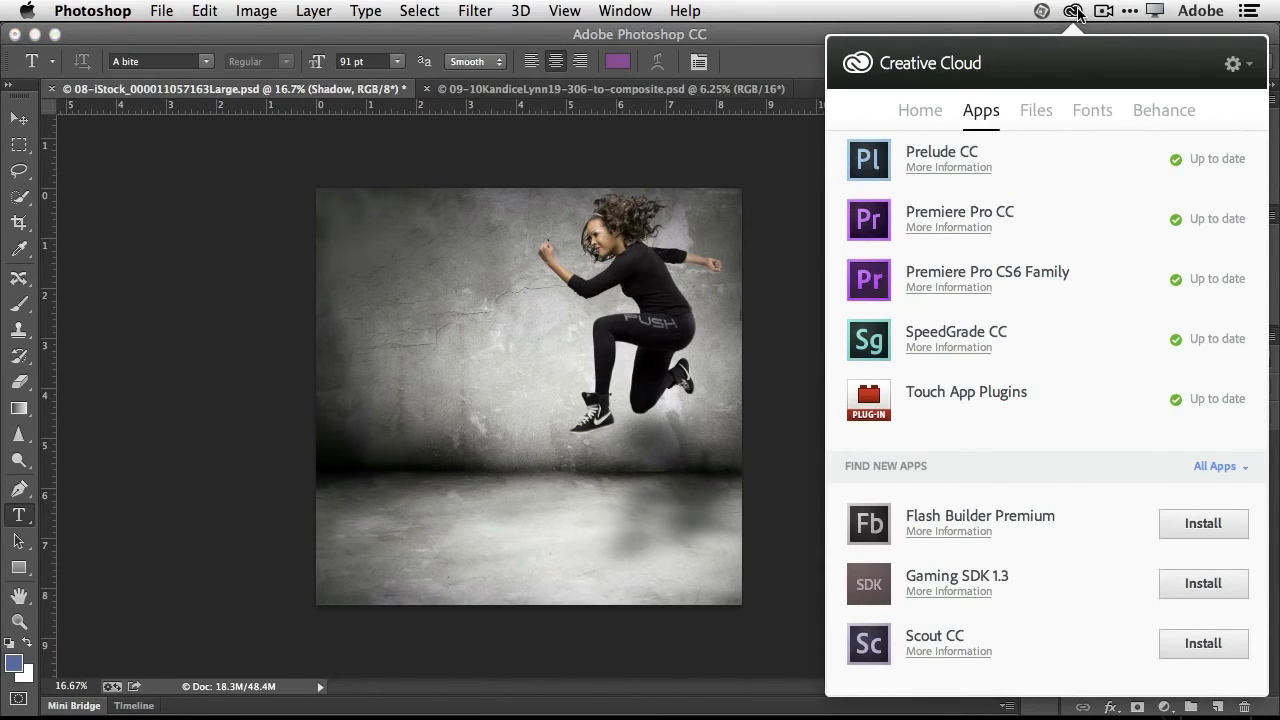
left_click(1095, 112)
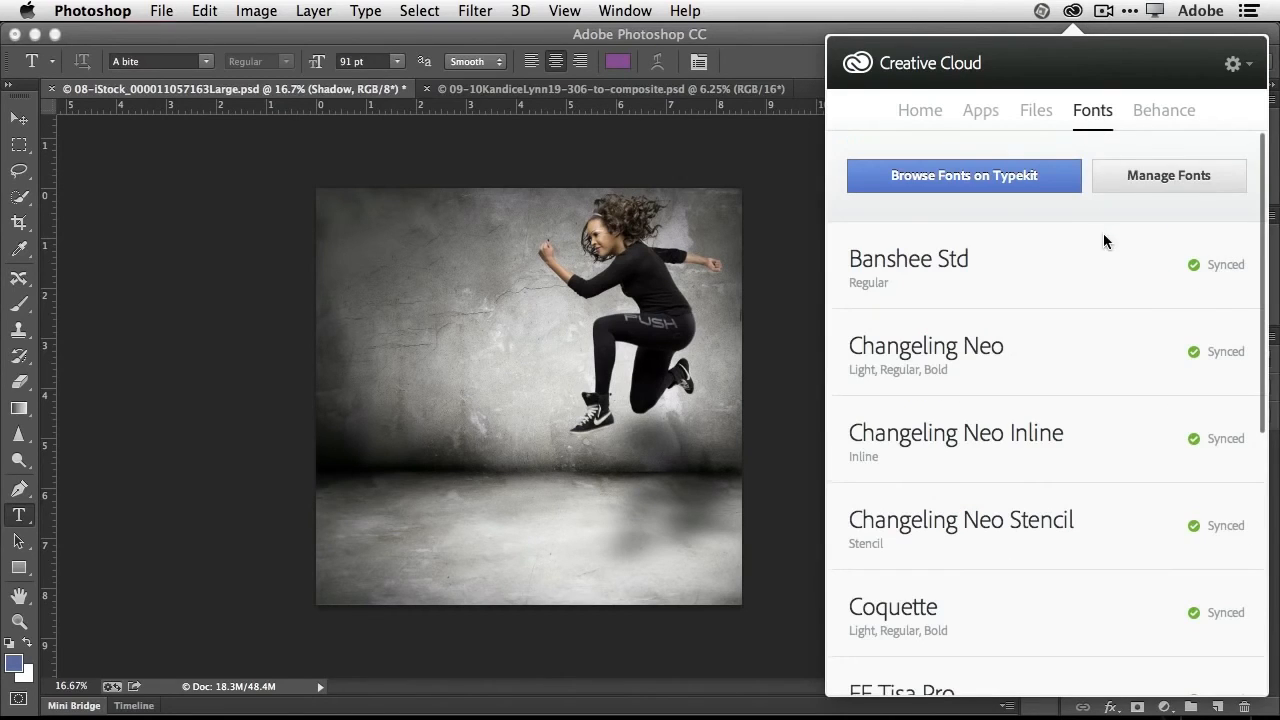
left_click(997, 175)
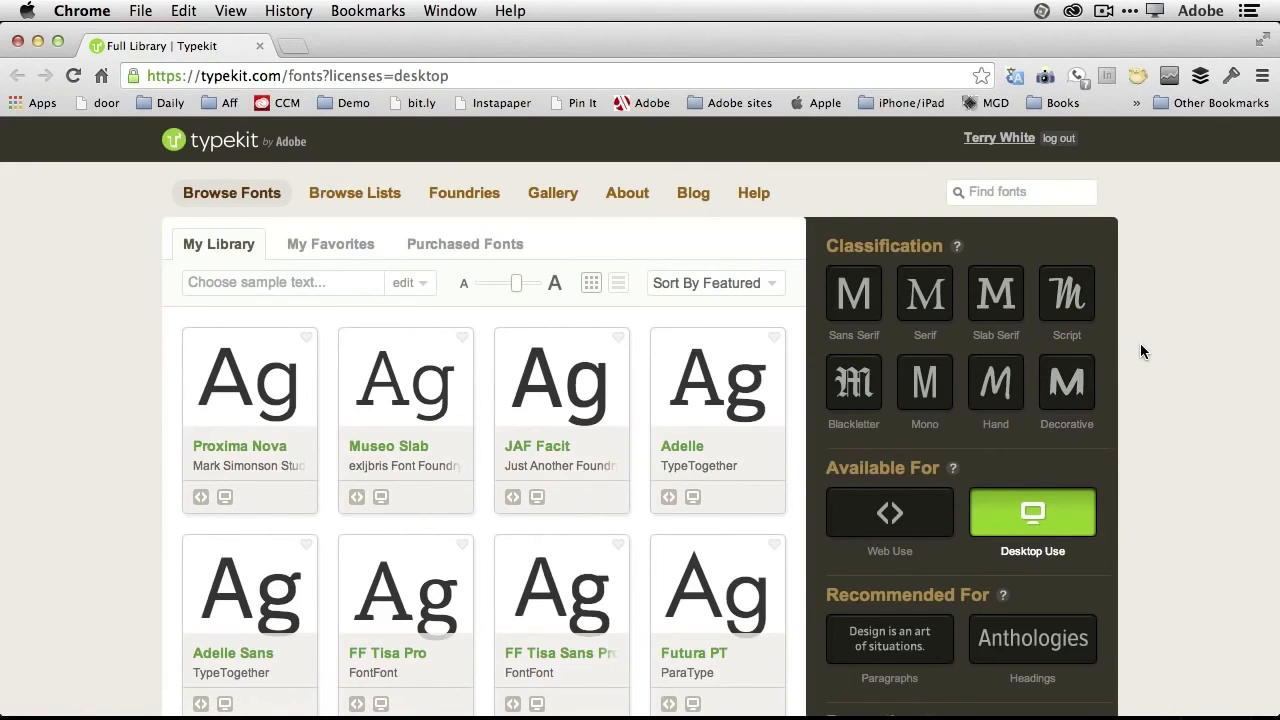
scroll(800, 355, "down", 3)
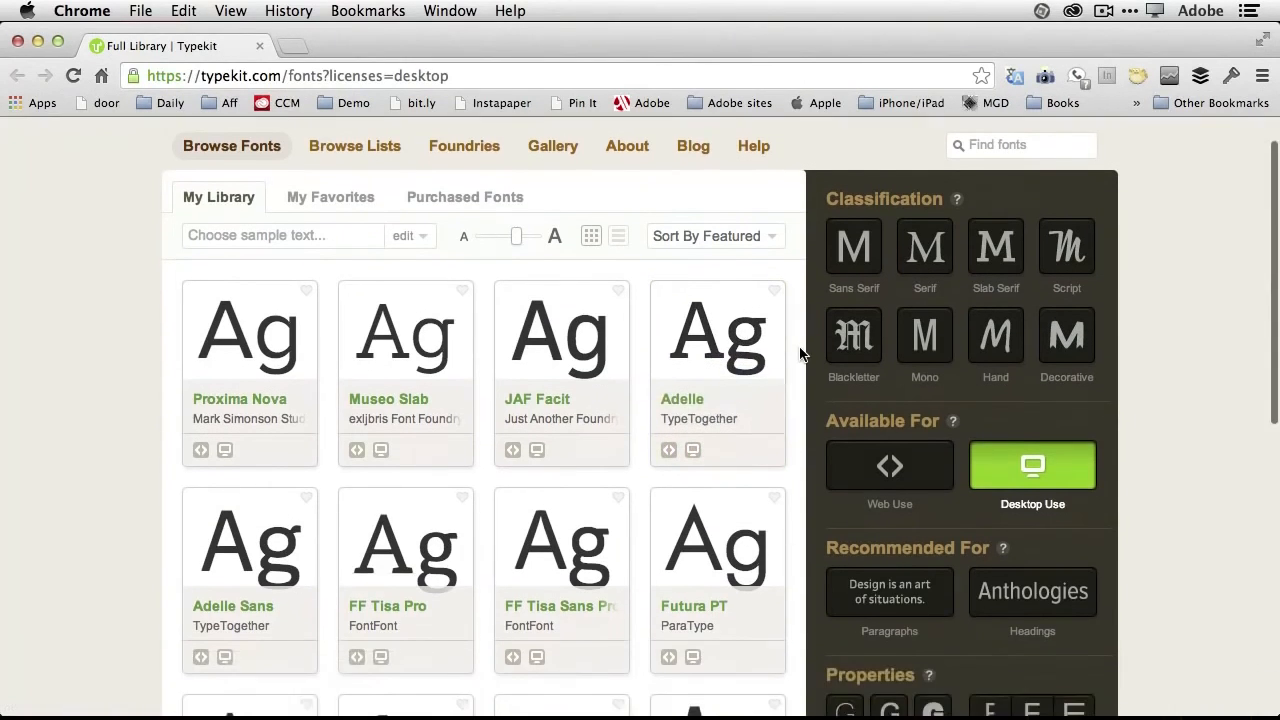
scroll(800, 355, "down", 10)
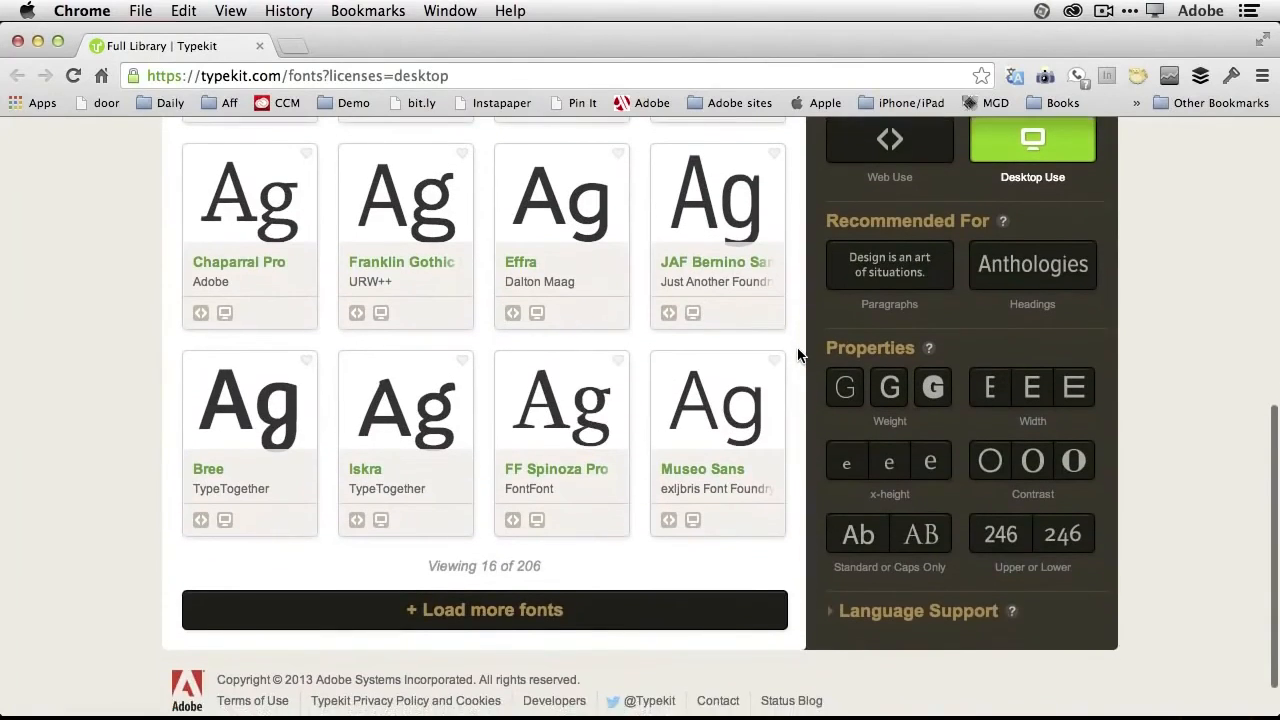
scroll(800, 355, "up", 6)
scroll(800, 355, "up", 6)
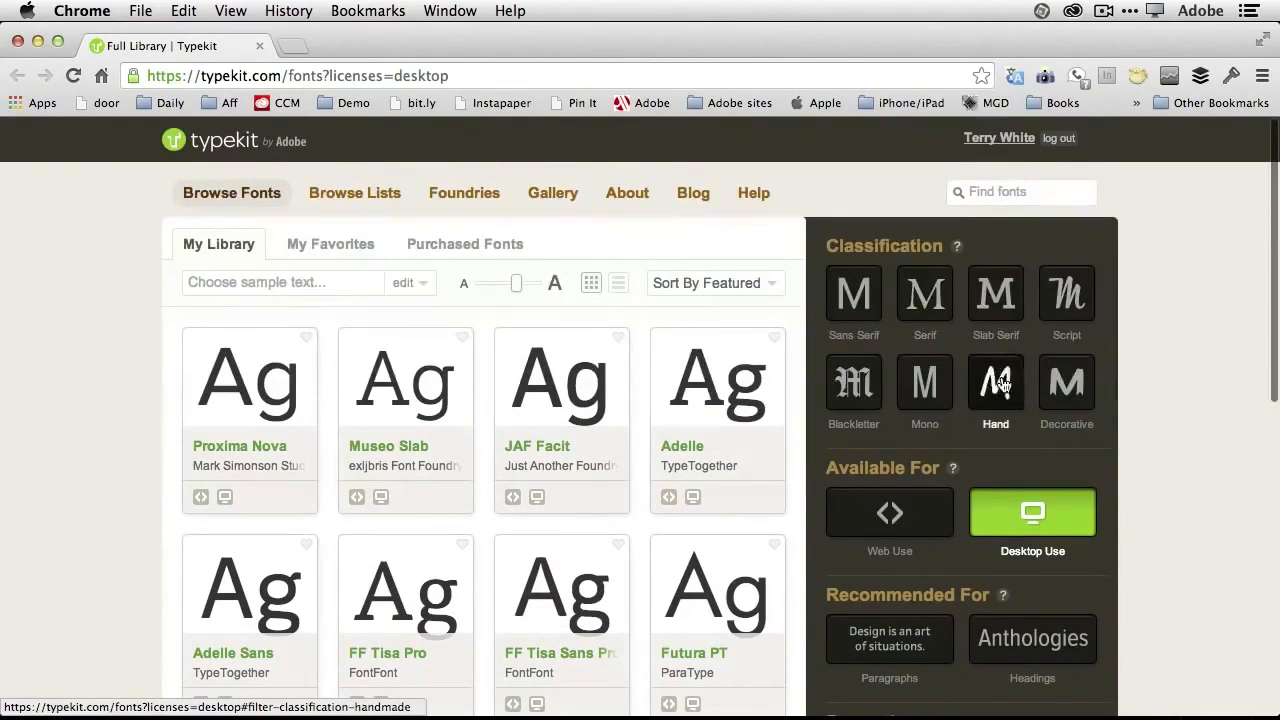
- Filter the Typekit library to the Decorative classification and look through the first font samples
left_click(1053, 393)
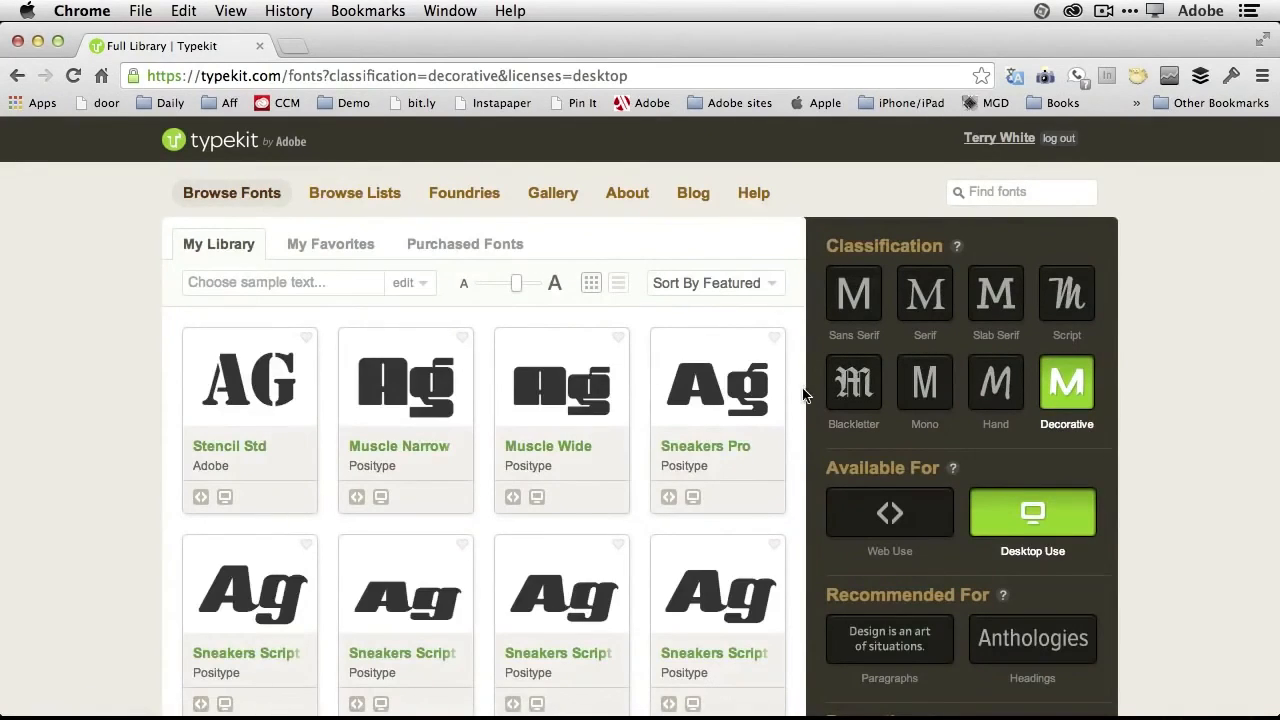
scroll(800, 393, "down", 3)
scroll(793, 393, "down", 8)
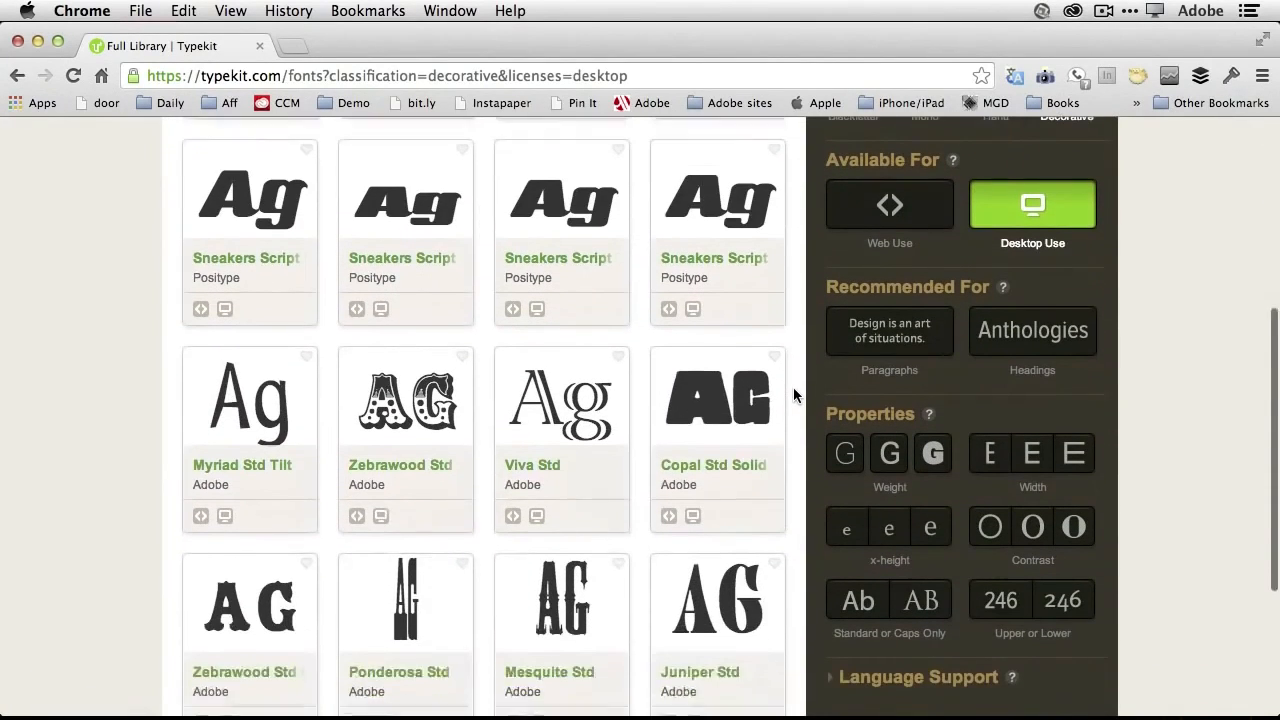
scroll(793, 393, "up", 10)
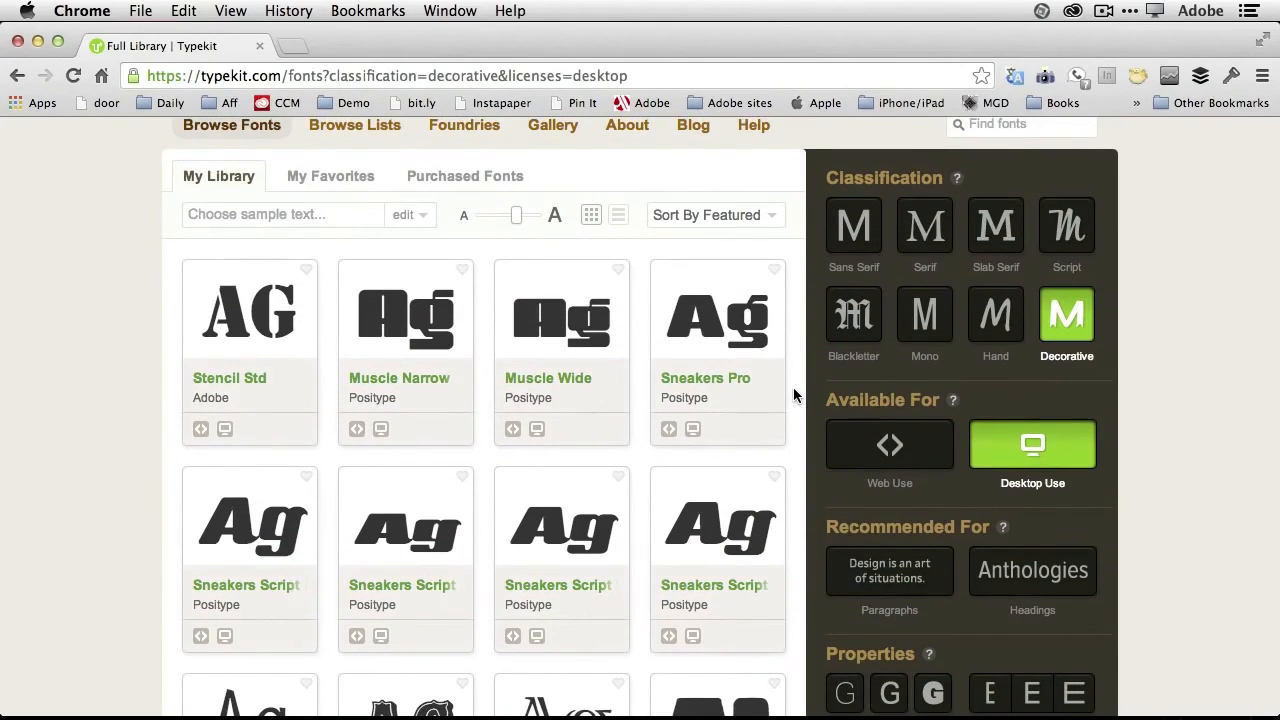
scroll(793, 388, "down", 3)
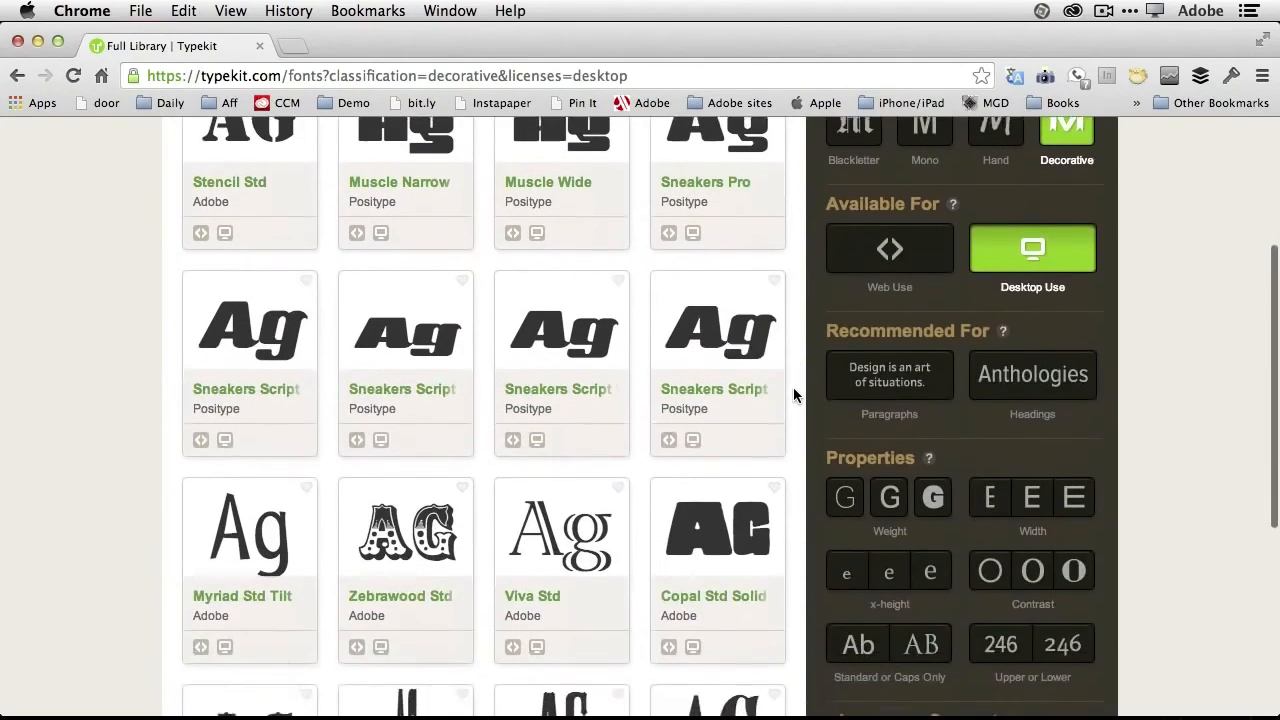
scroll(793, 393, "up", 1)
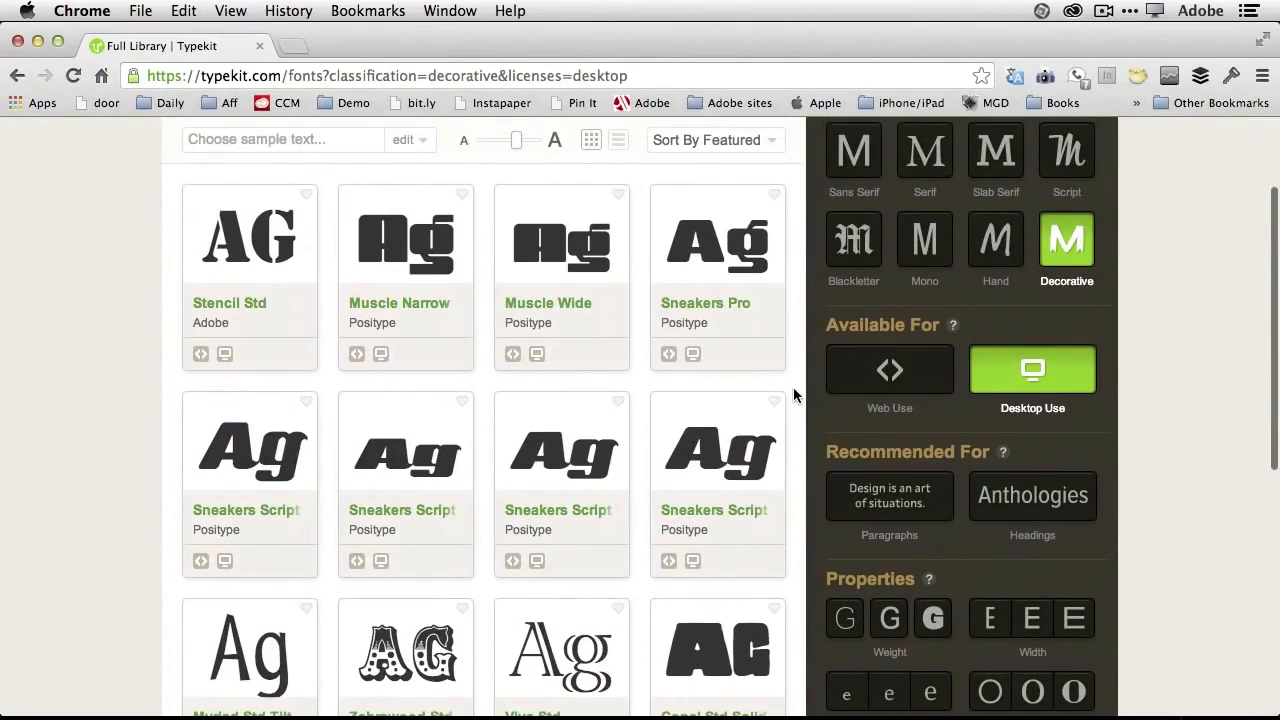
mouse_move(551, 370)
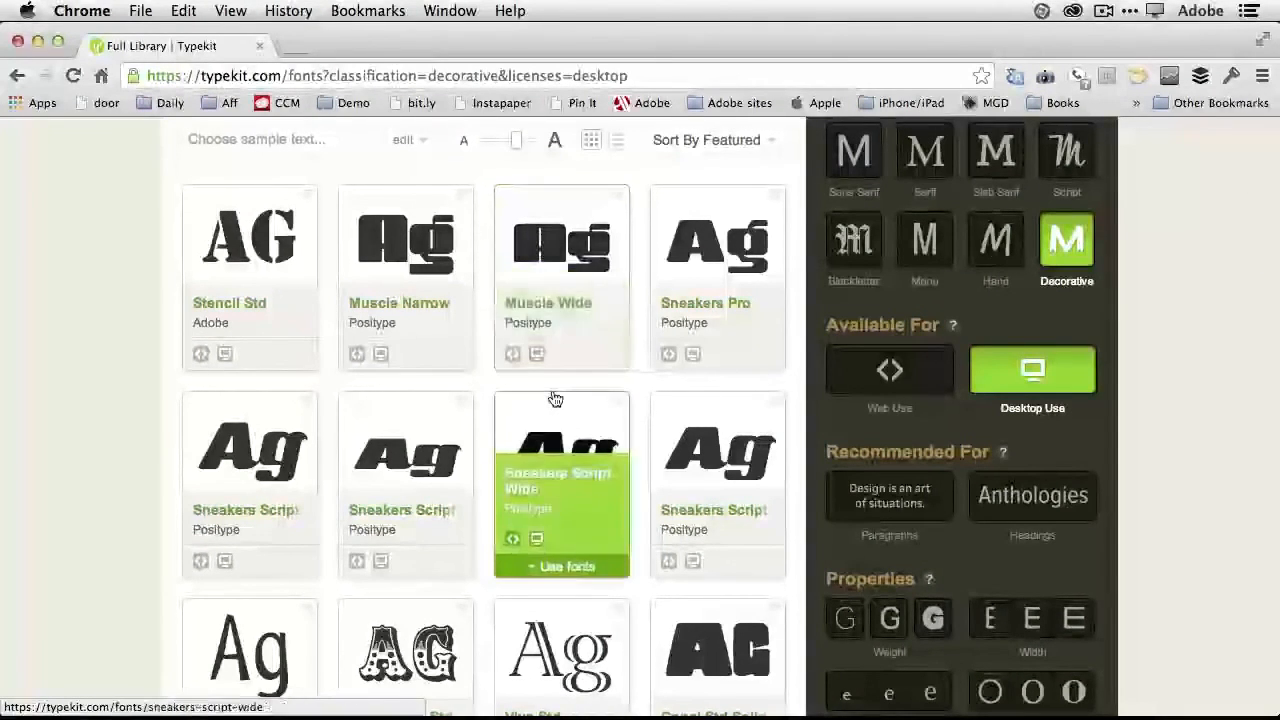
scroll(551, 400, "down", 5)
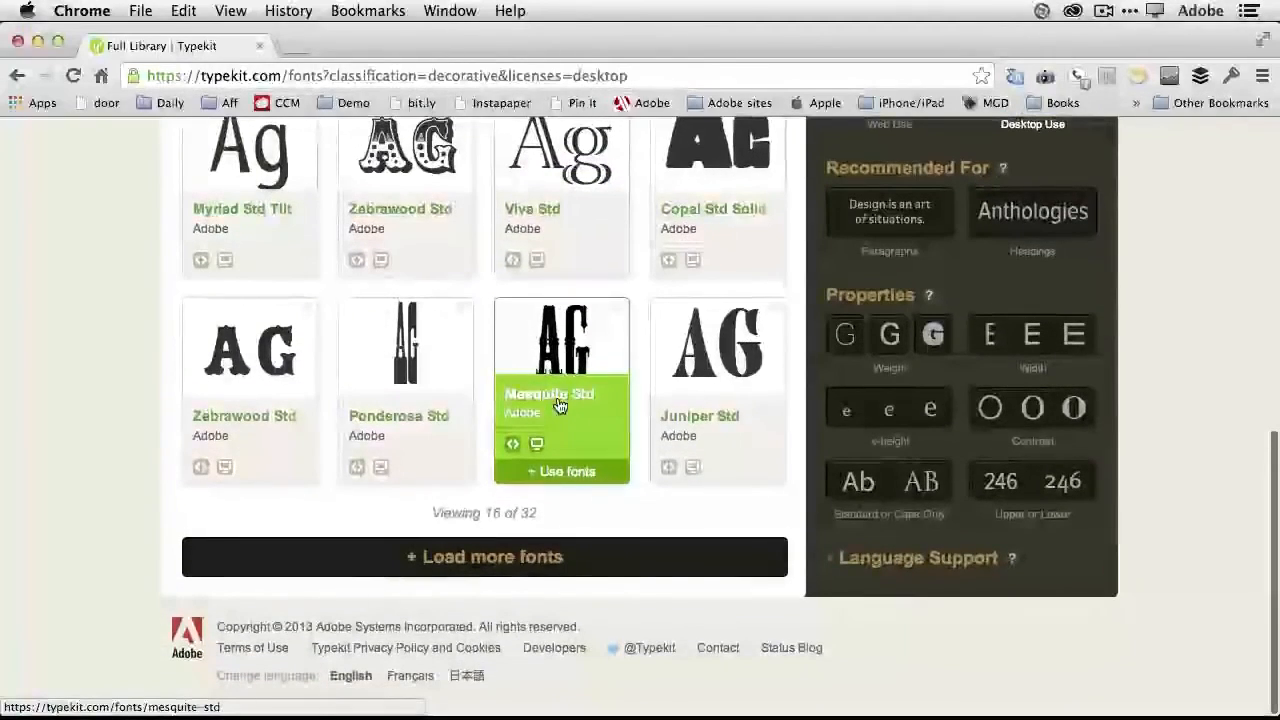
- Load the remaining decorative fonts and examine their samples for a bold display typeface
left_click(543, 560)
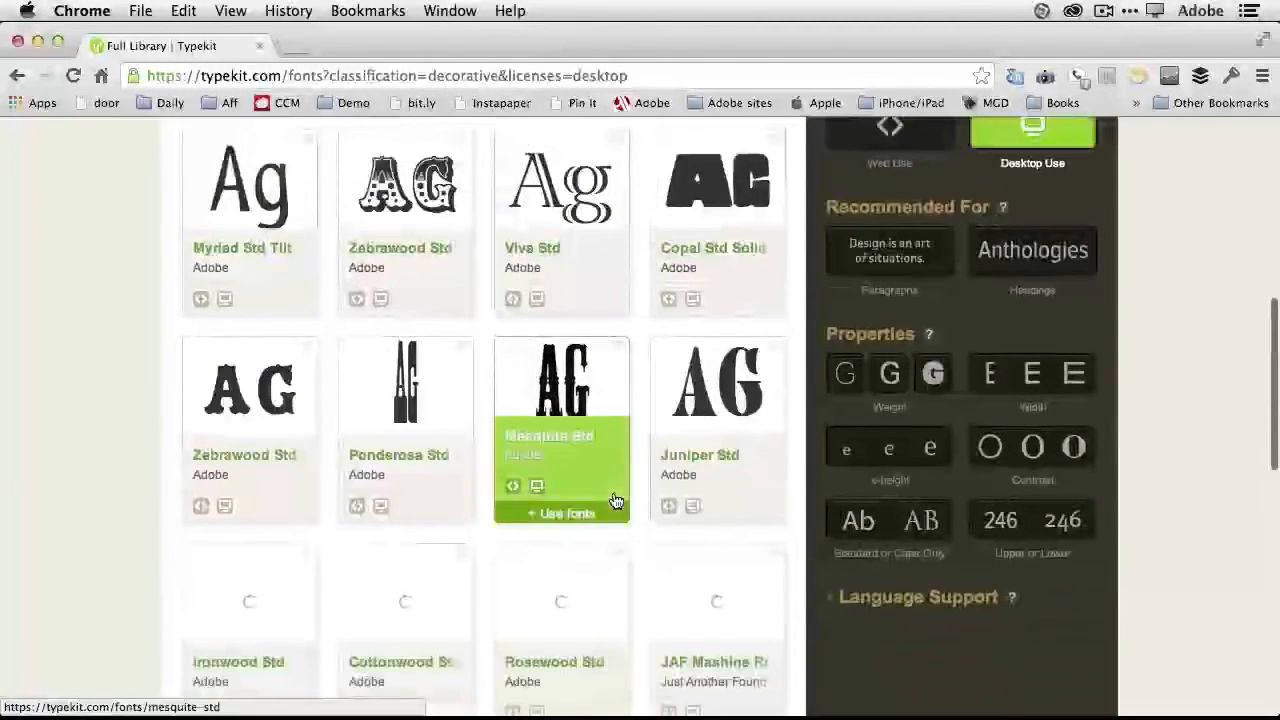
scroll(616, 501, "down", 3)
scroll(616, 501, "down", 4)
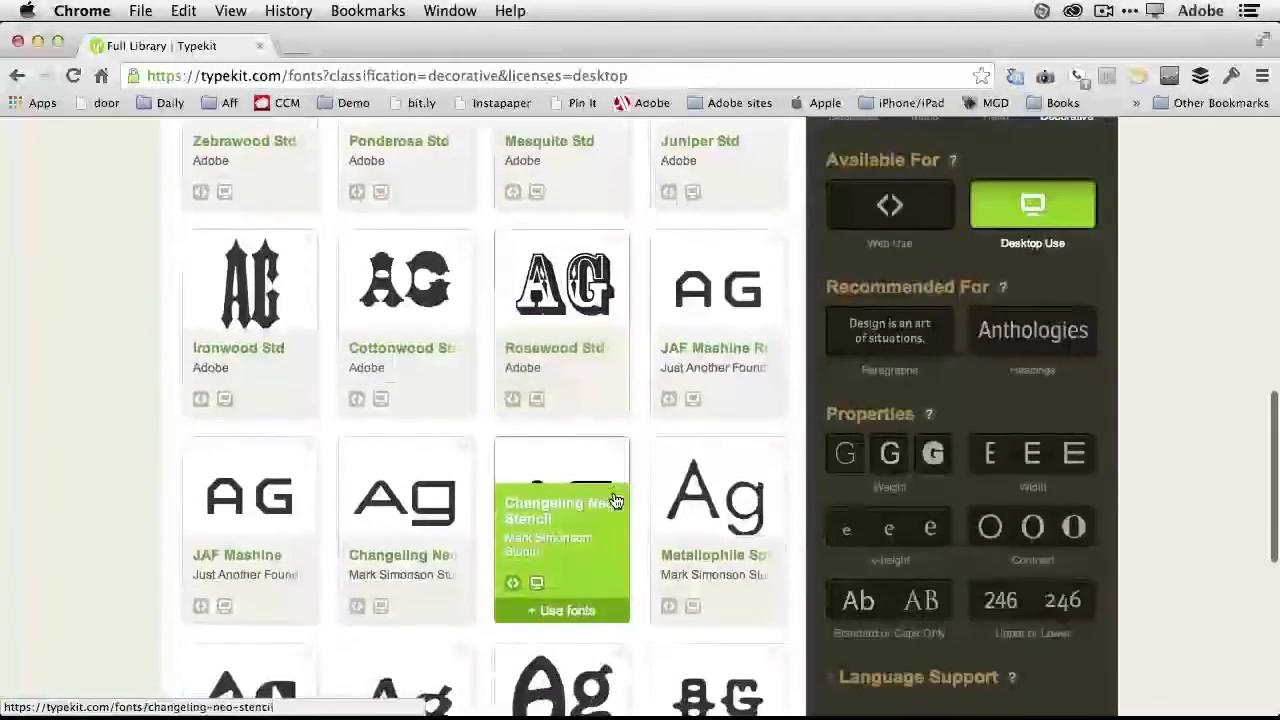
scroll(616, 501, "down", 2)
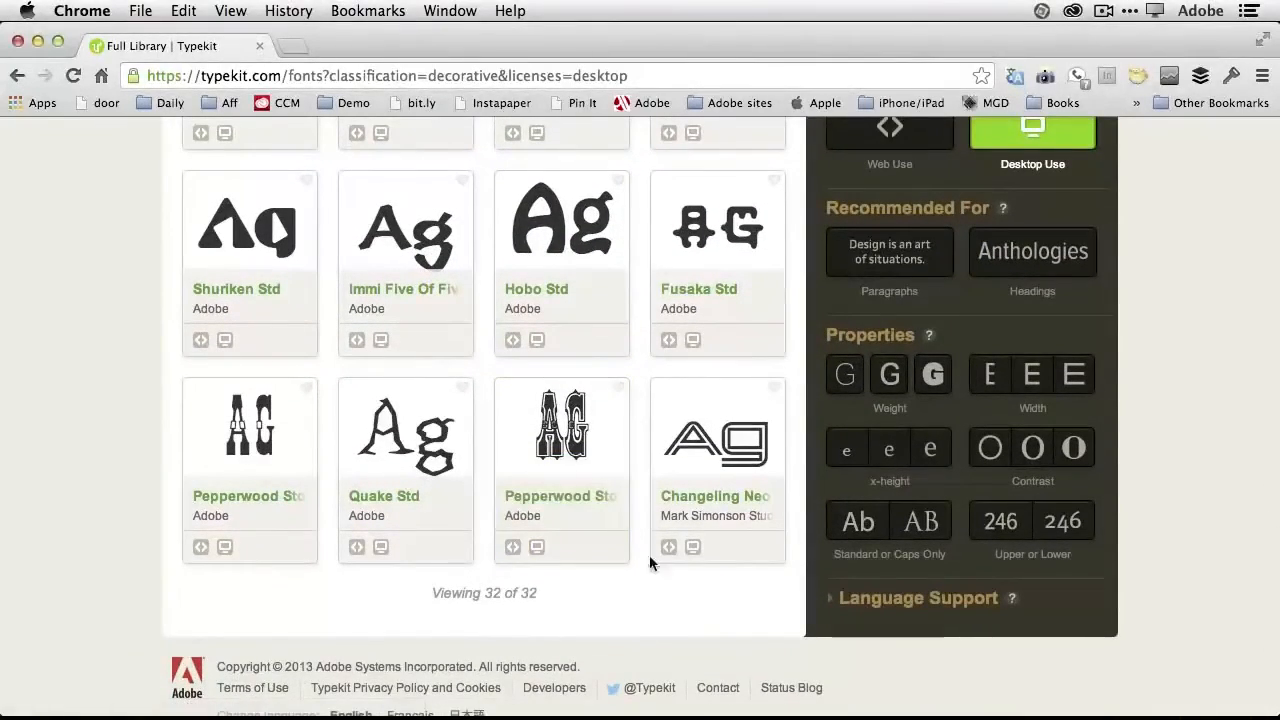
scroll(590, 467, "up", 1)
scroll(590, 467, "up", 2)
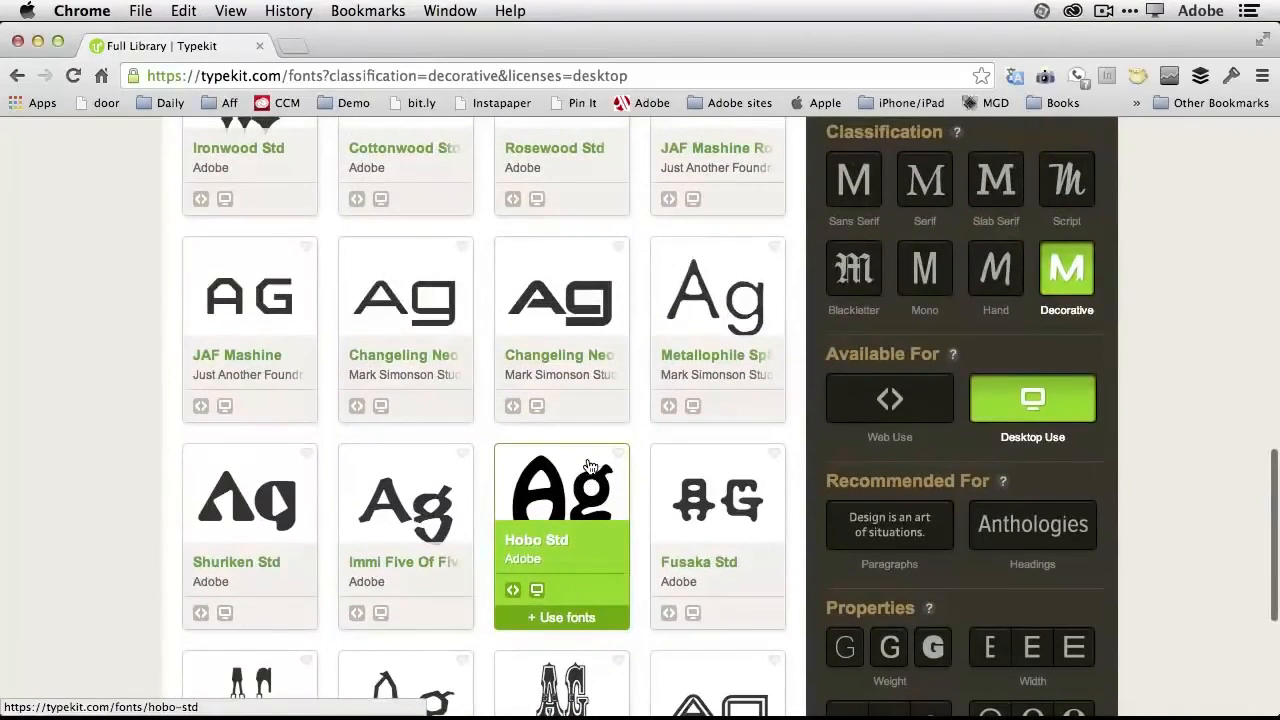
scroll(590, 467, "down", 1)
scroll(590, 467, "up", 6)
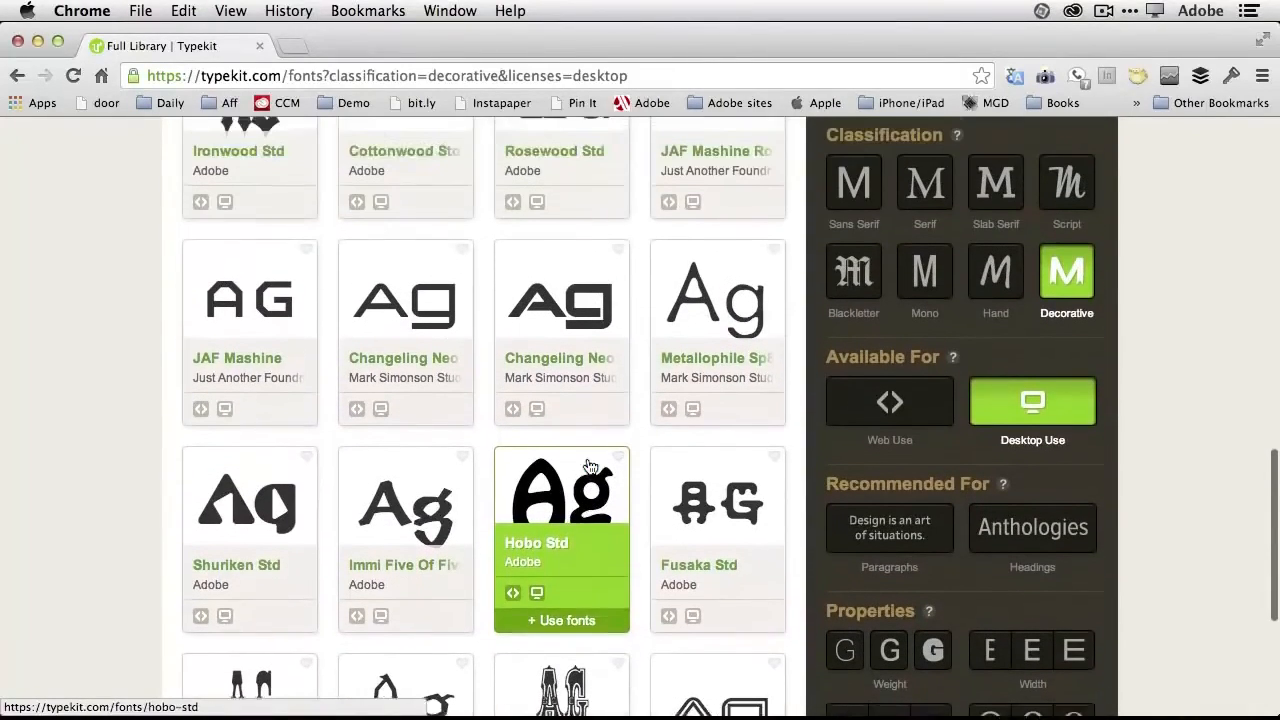
scroll(590, 467, "up", 4)
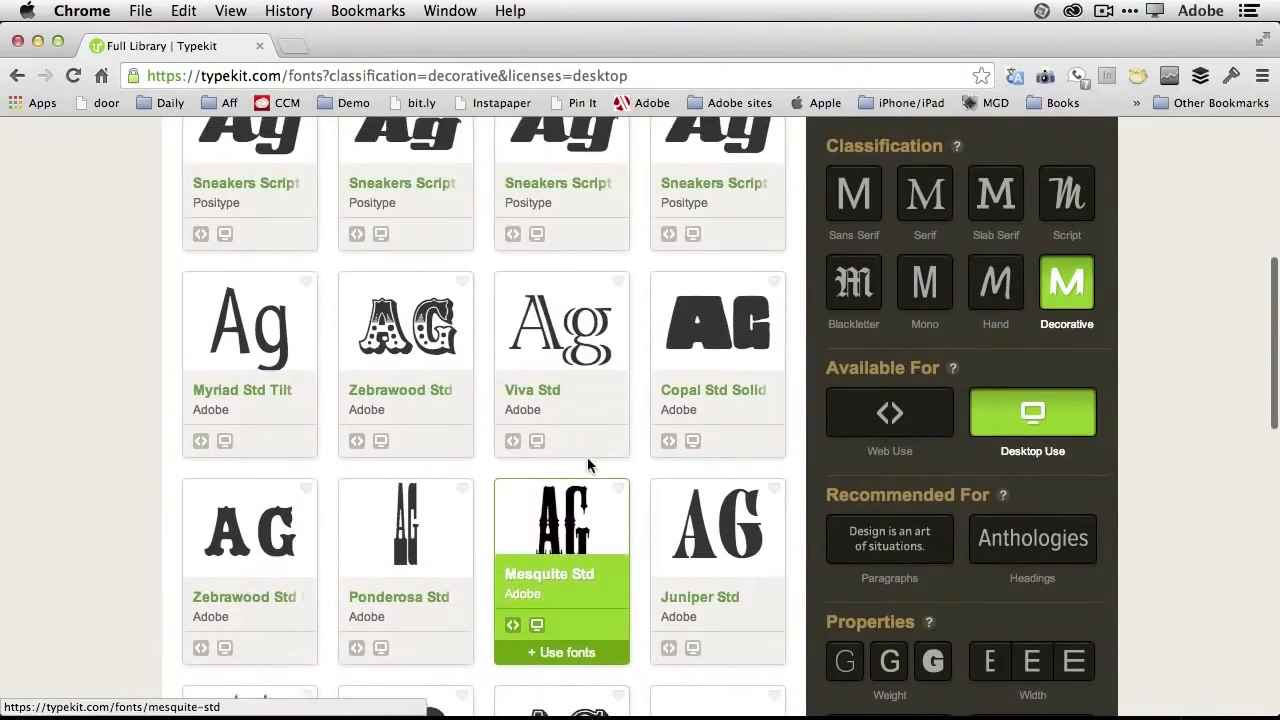
scroll(590, 467, "up", 3)
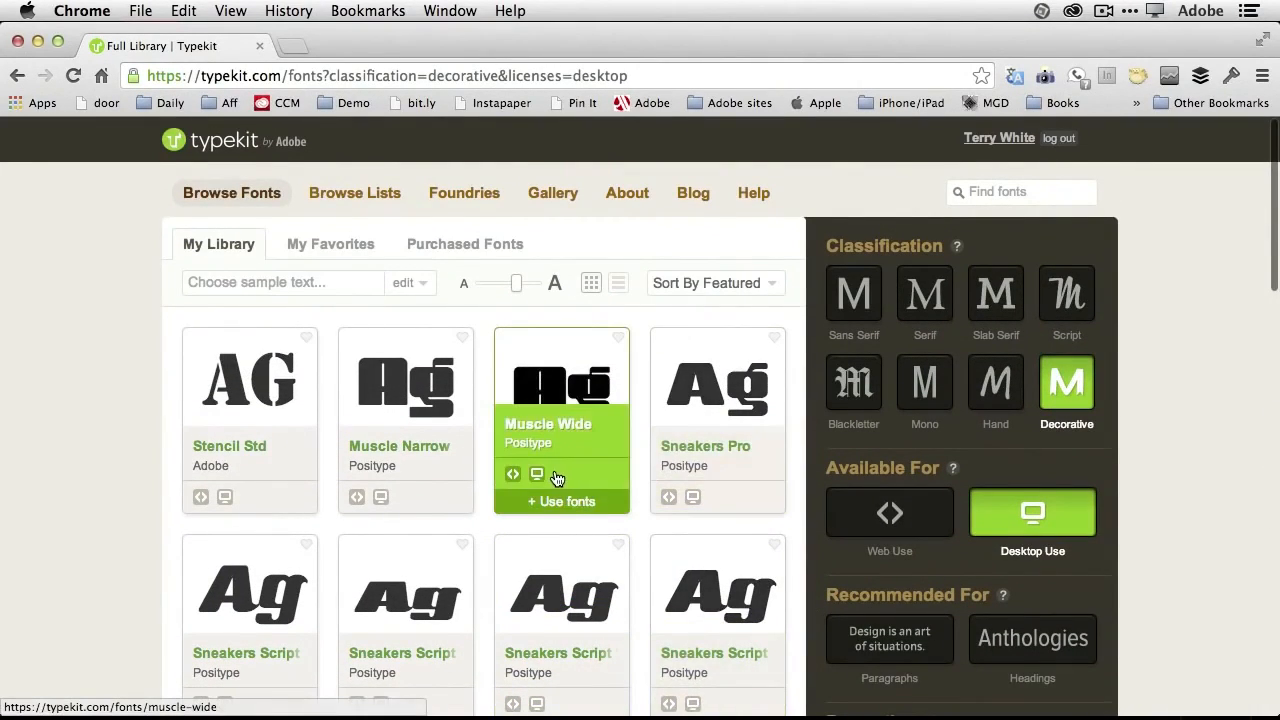
- Sync the Regular and Italic styles of the Muscle Narrow family for desktop use
mouse_move(358, 488)
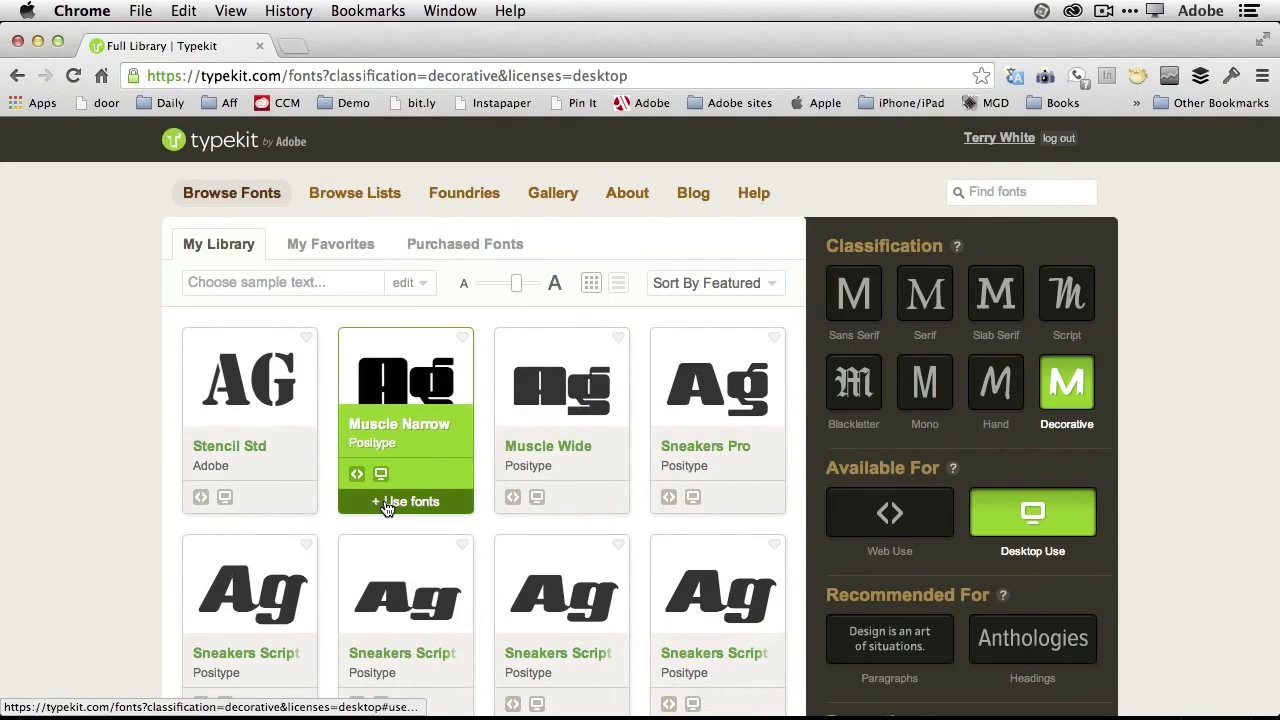
left_click(391, 502)
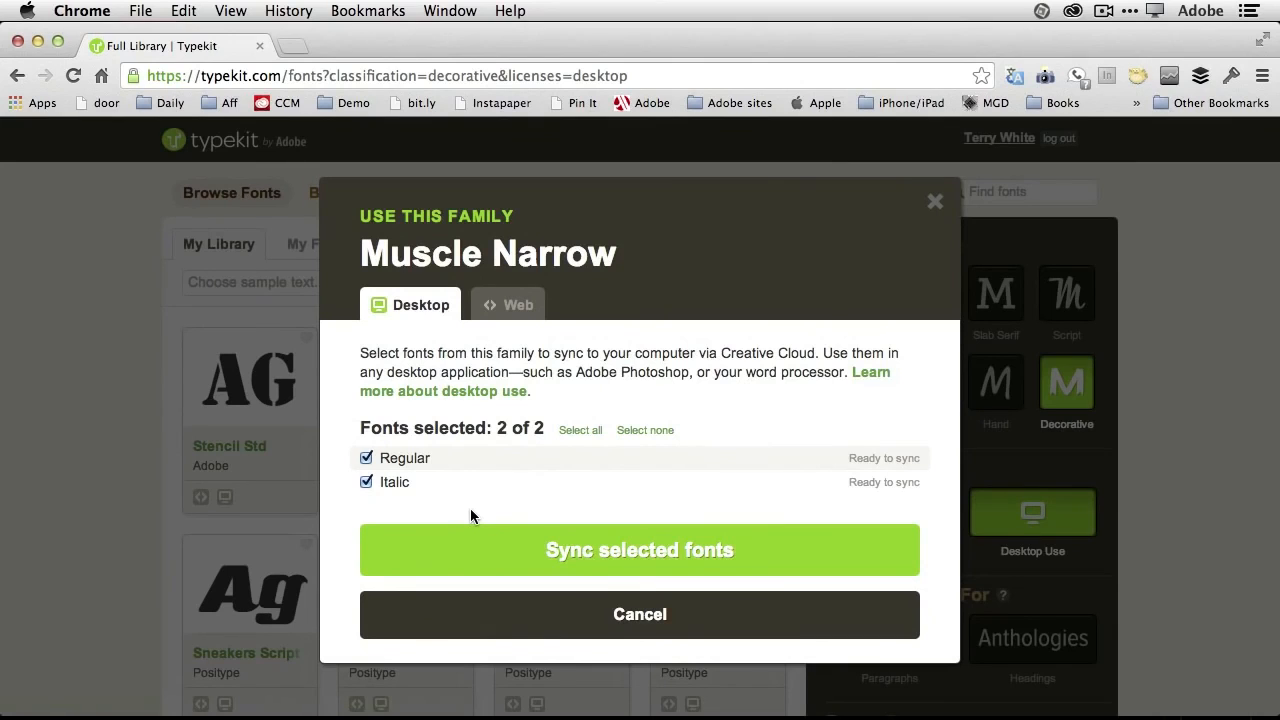
left_click(528, 557)
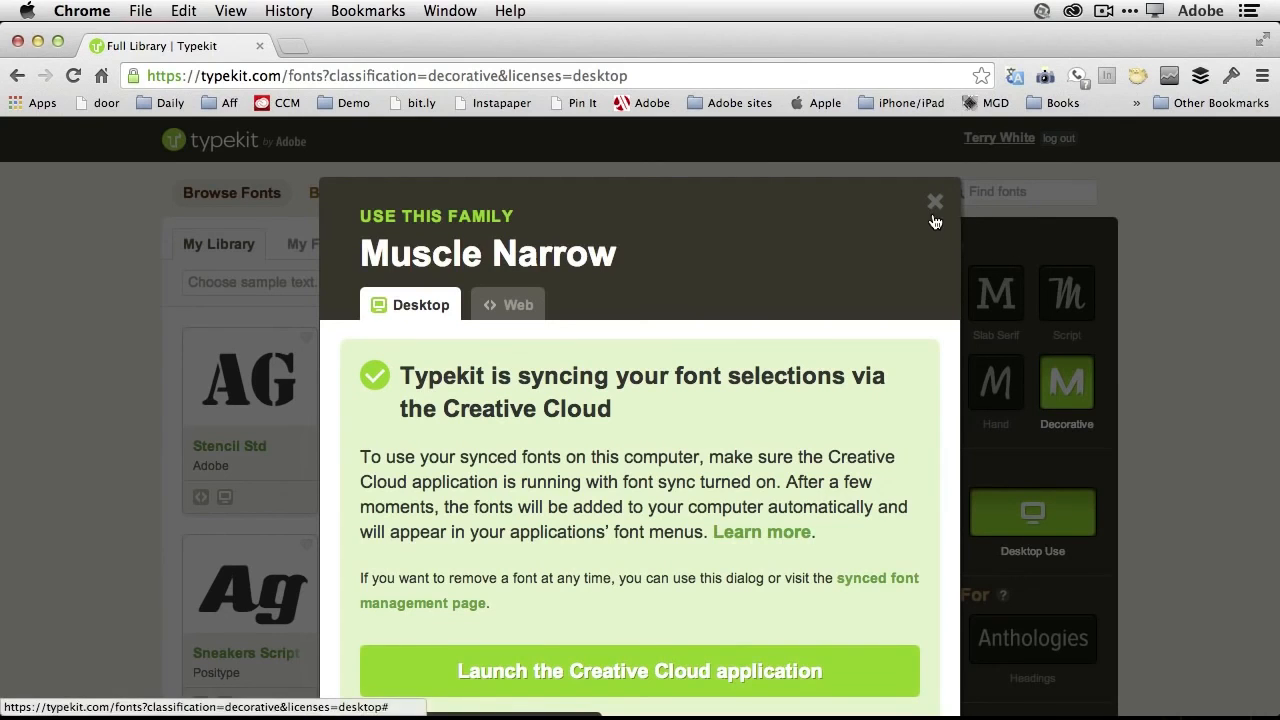
- Launch the Creative Cloud app from the sync dialog and check its font list for Muscle Narrow
left_click(800, 675)
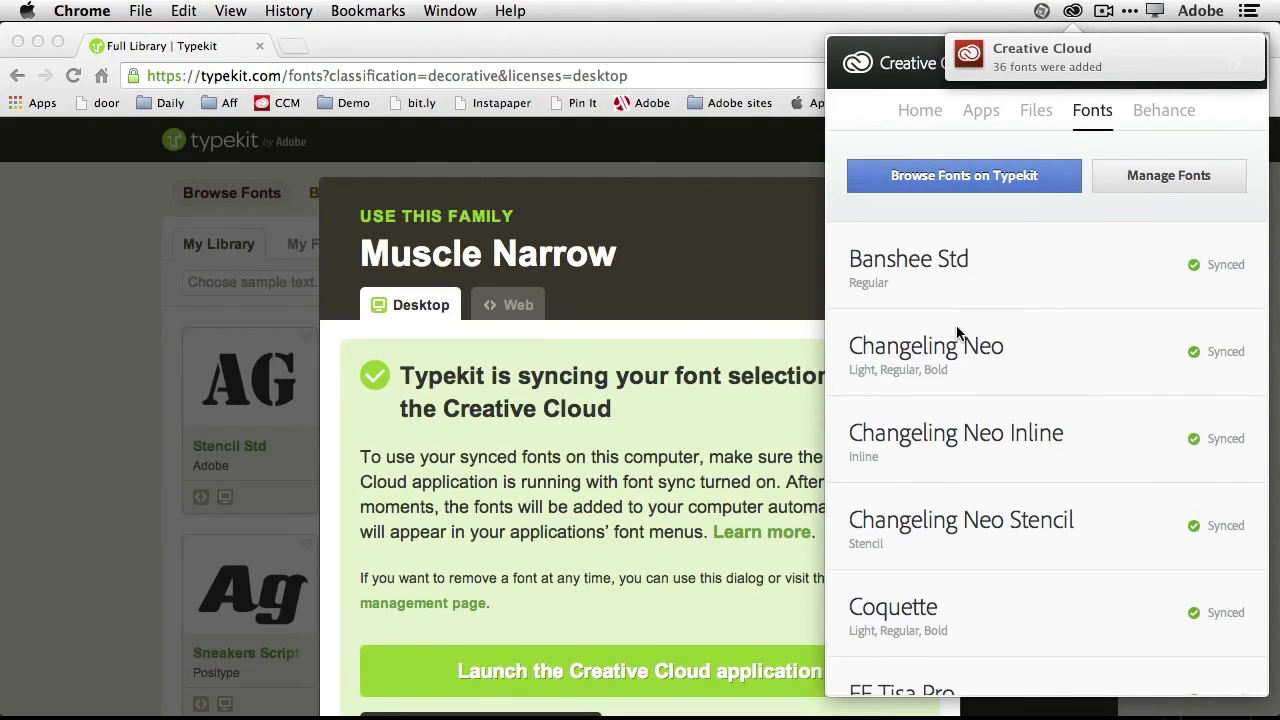
scroll(957, 332, "down", 5)
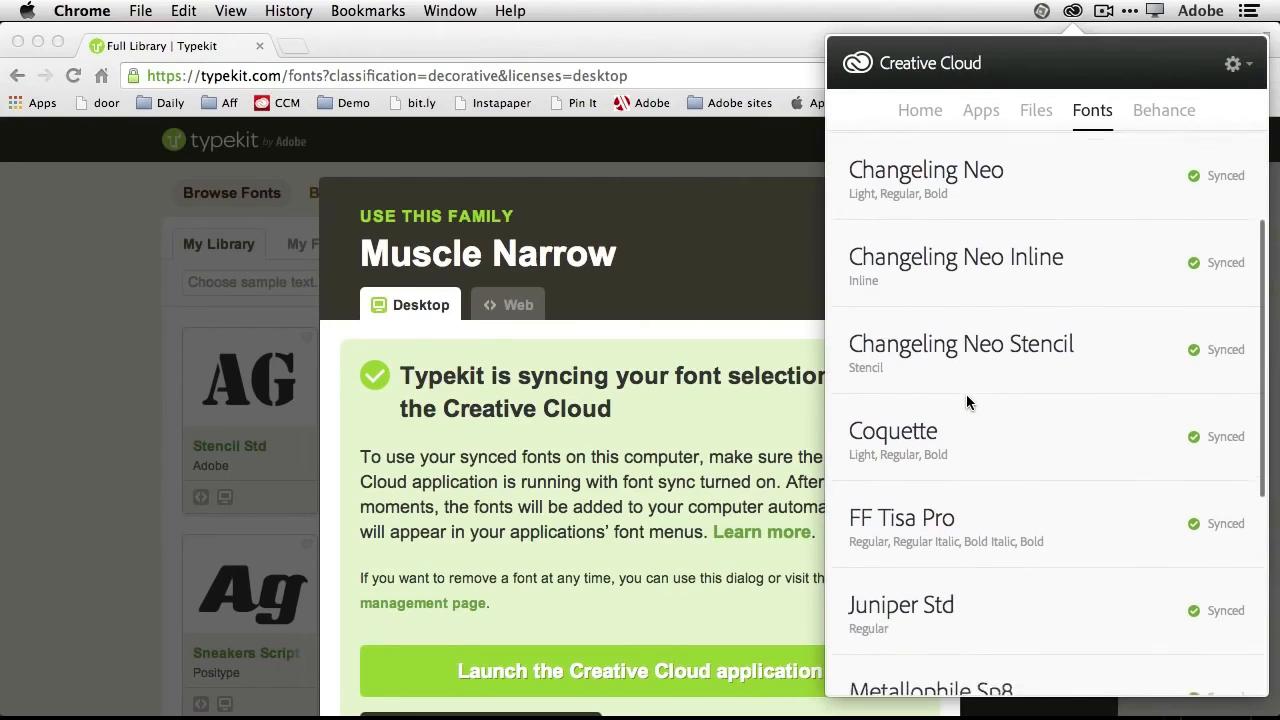
scroll(966, 402, "down", 8)
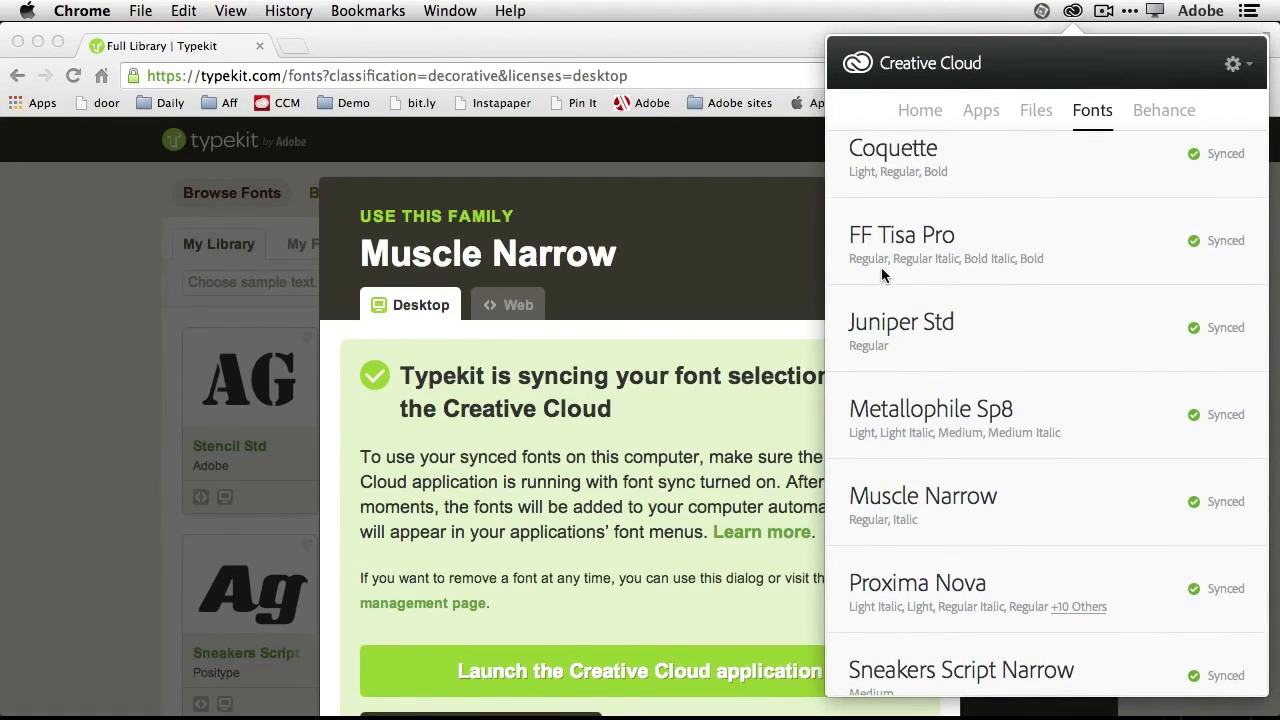
left_click(766, 37)
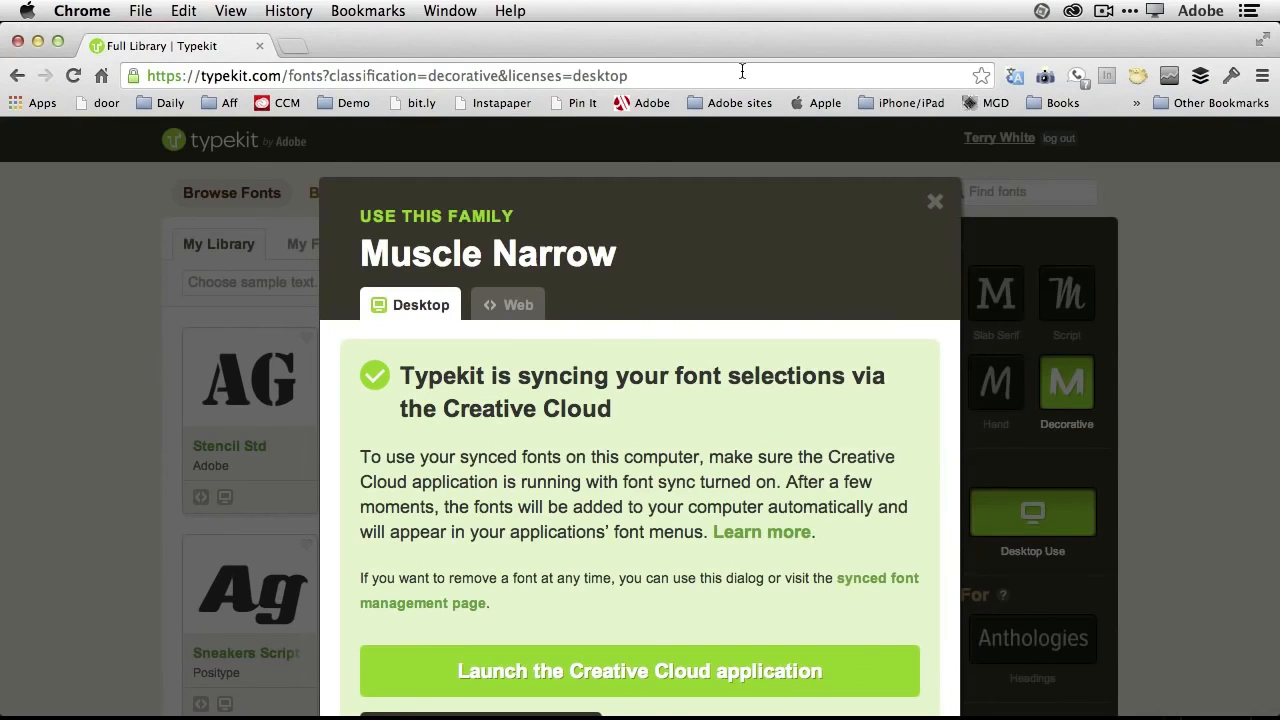
- Switch to Photoshop and add the text "PUSH" in the Muscle Narrow font on the floor at the image's lower left
key("super+Tab")
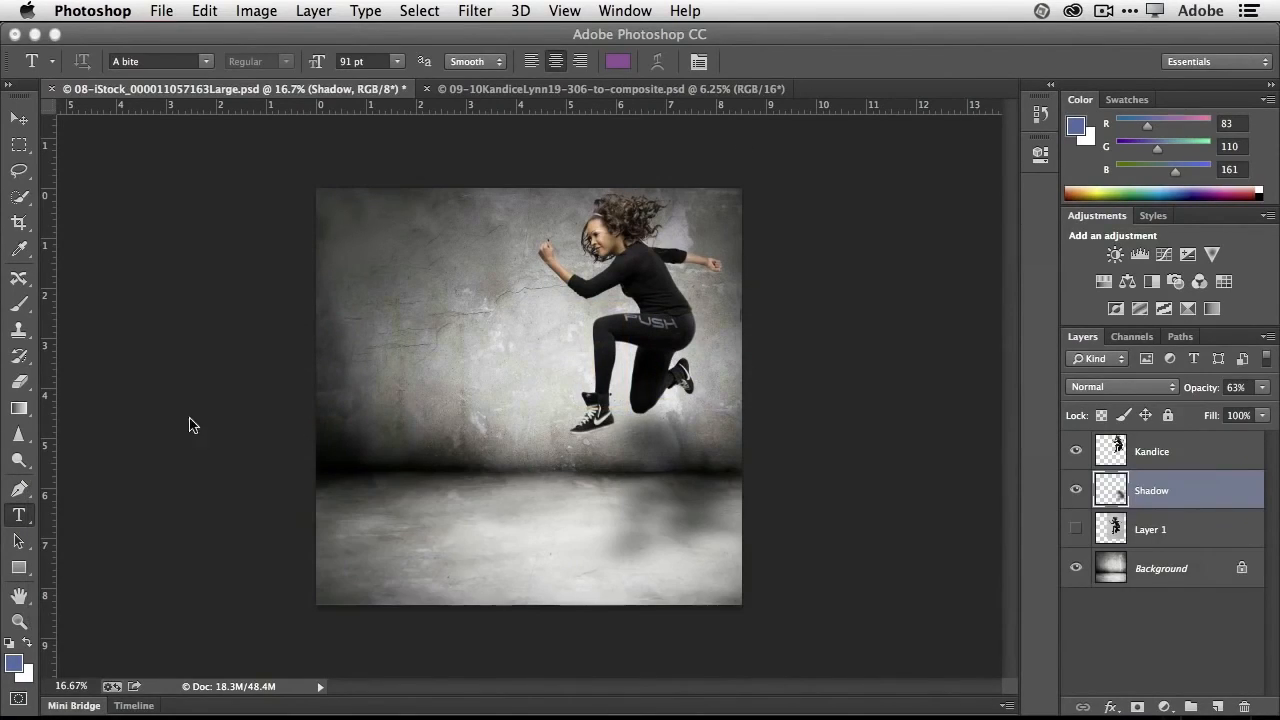
left_click(387, 505)
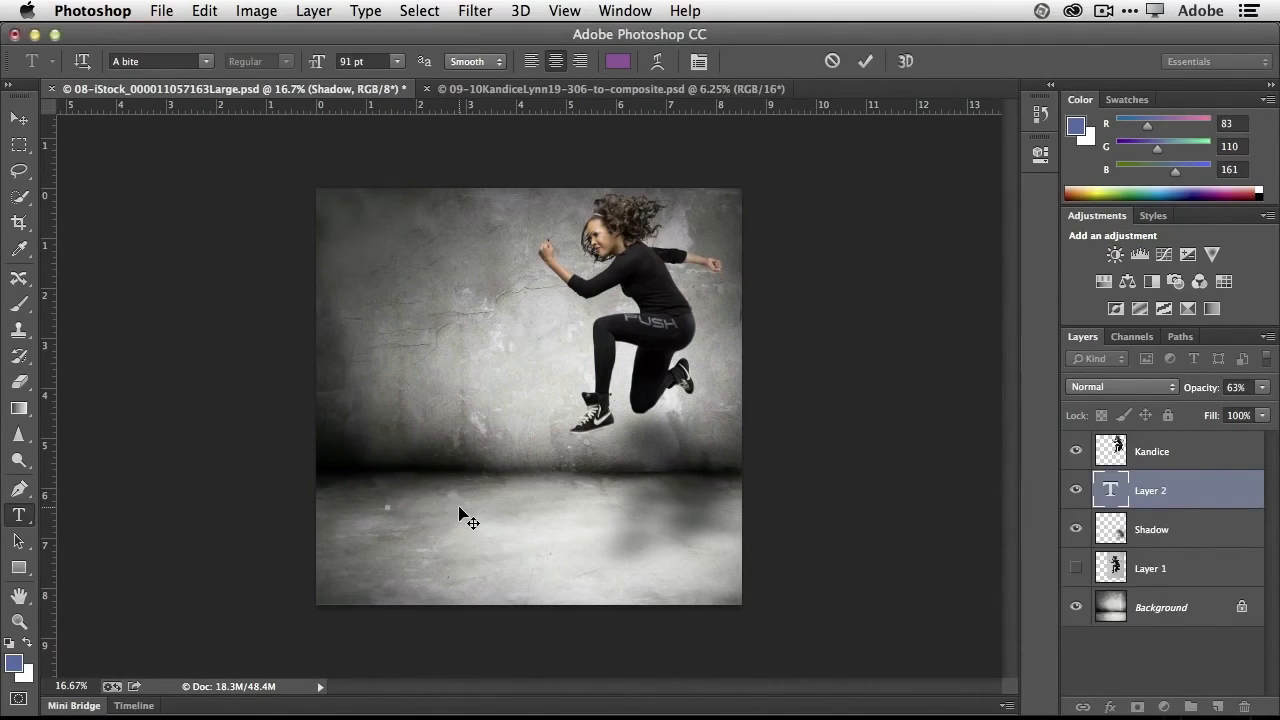
left_click(204, 62)
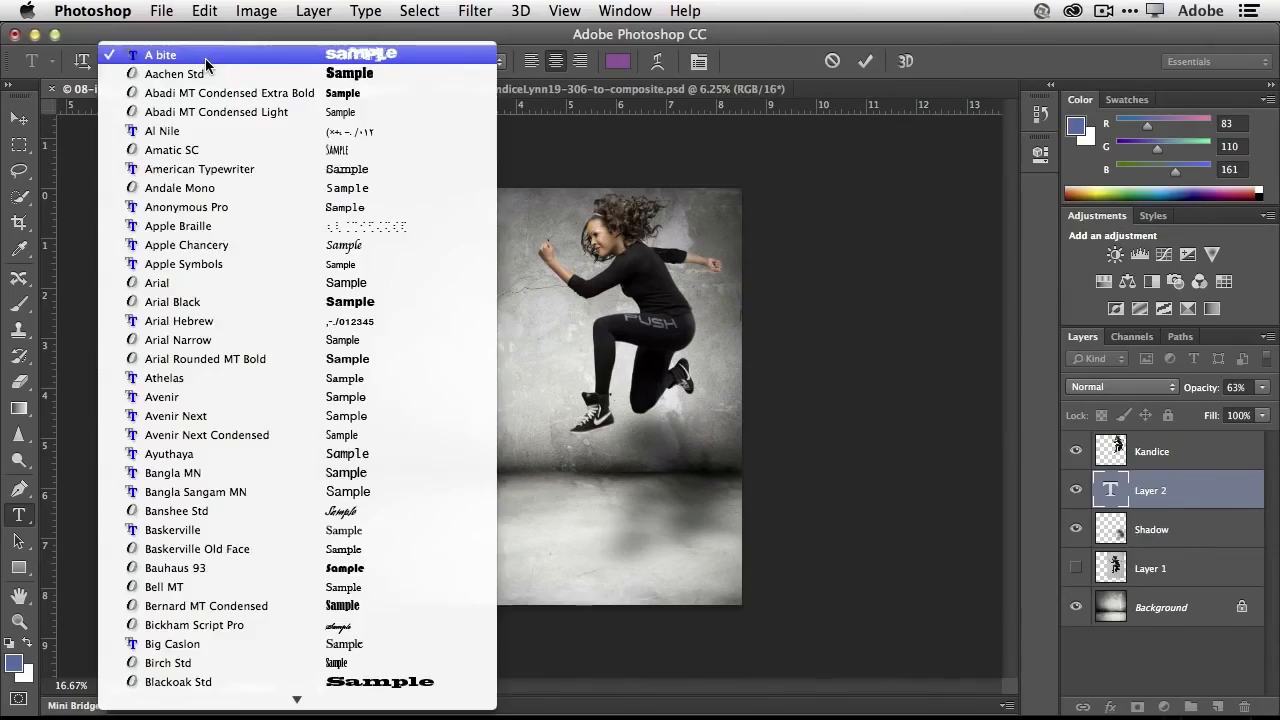
scroll(267, 405, "down", 10)
scroll(267, 405, "down", 20)
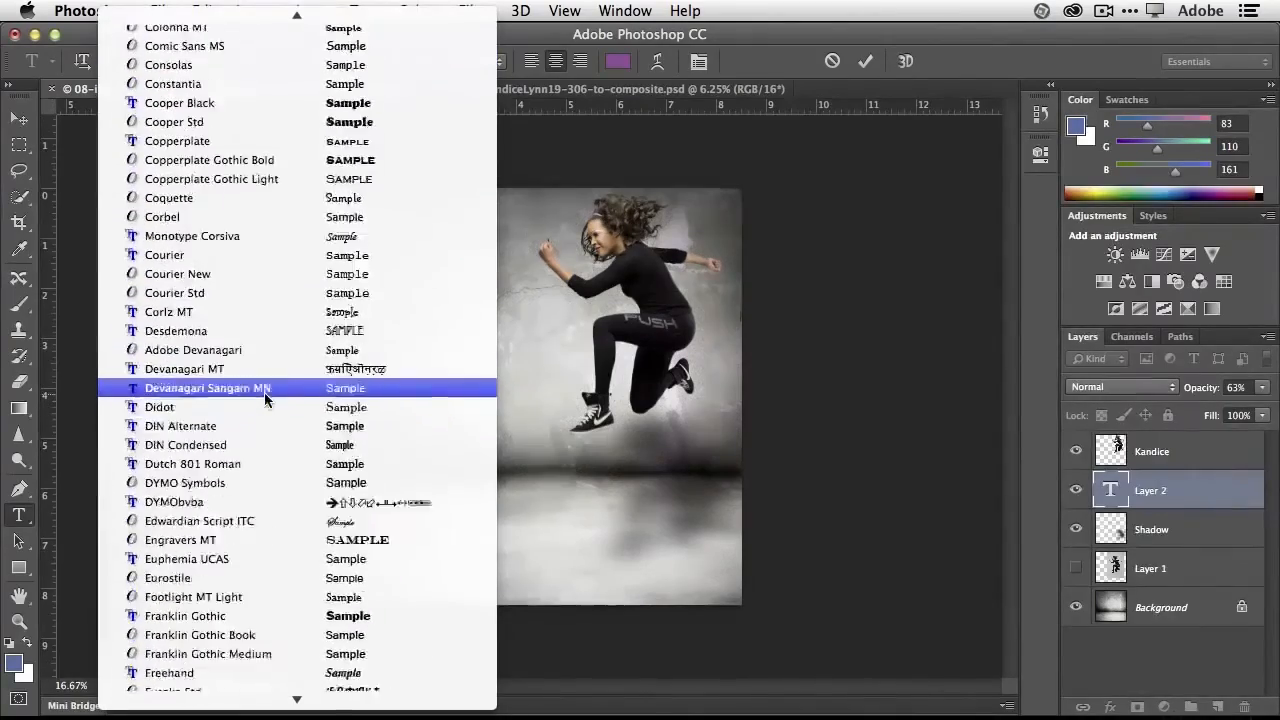
scroll(264, 396, "down", 20)
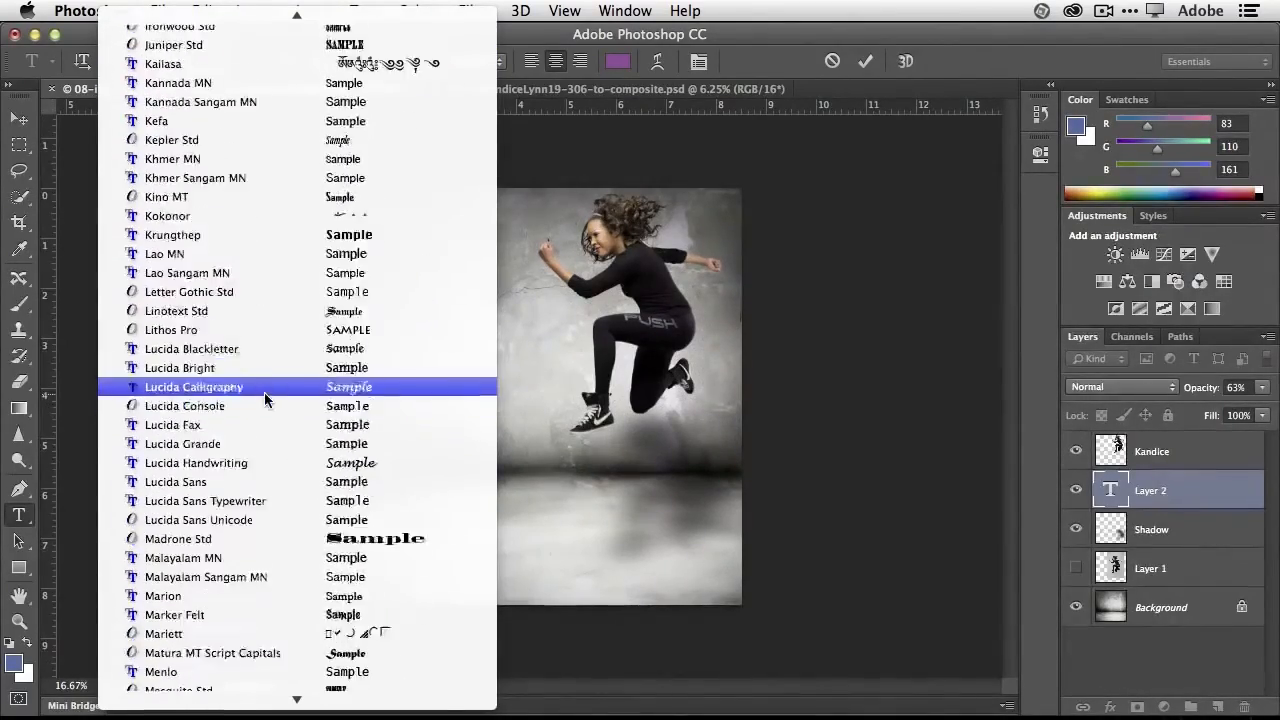
scroll(264, 400, "down", 8)
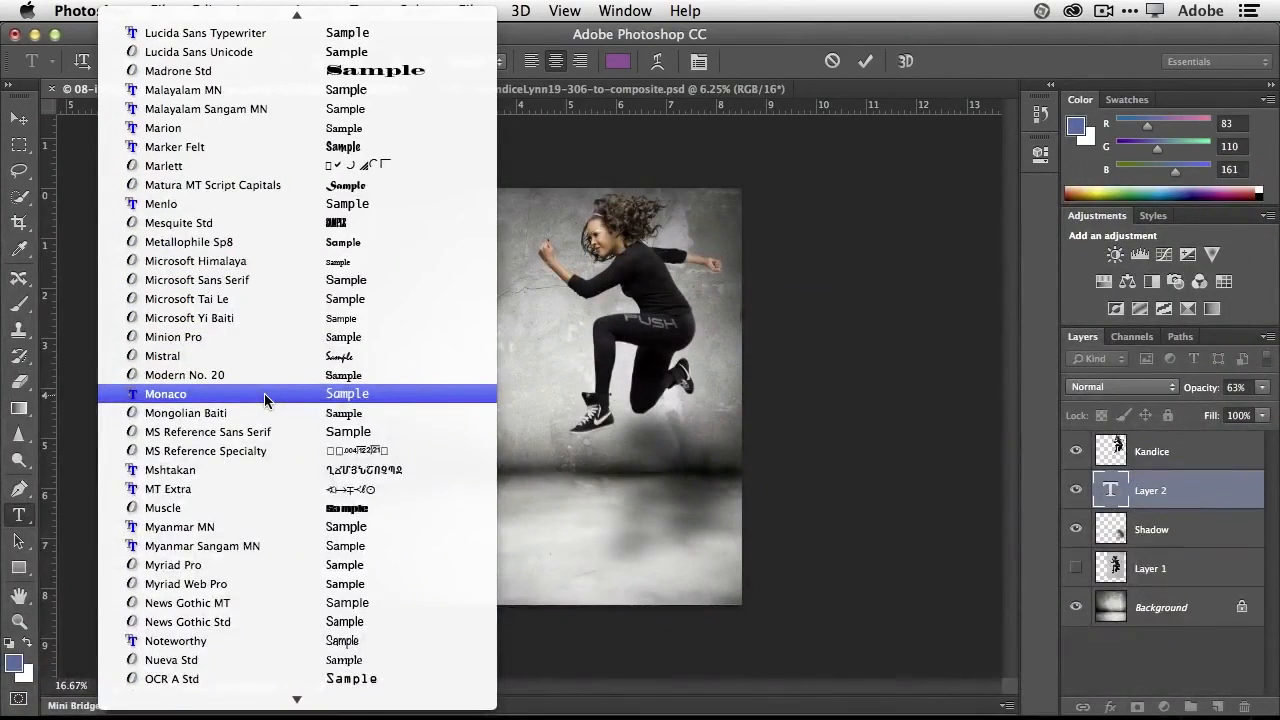
left_click(273, 507)
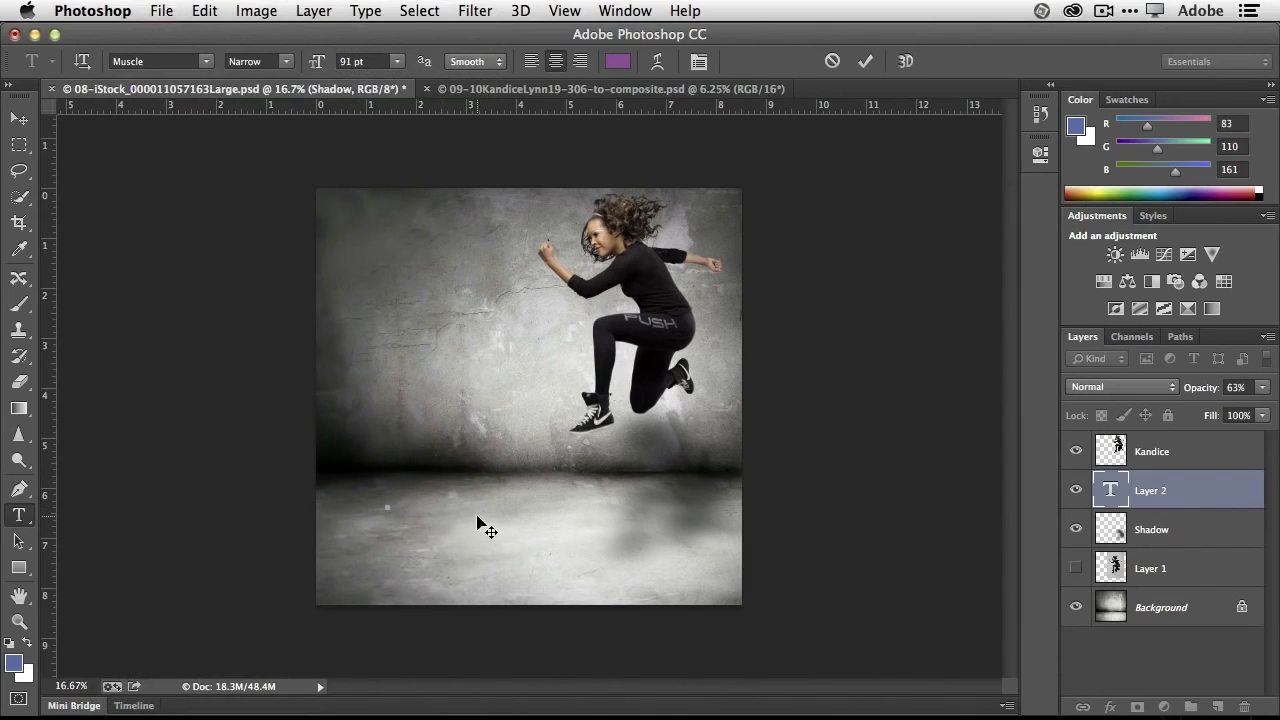
type("PUSH")
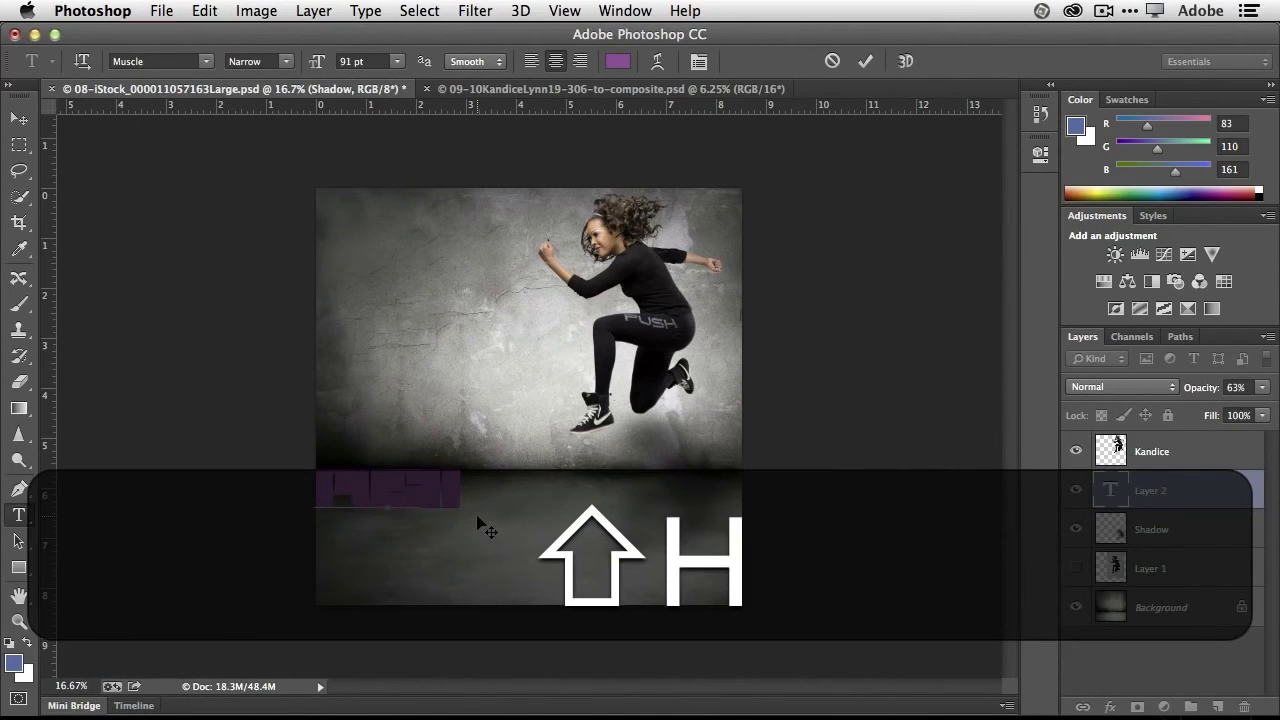
- Recolor all of the new PUSH text with the grey sampled from the logo on the woman's leggings
key("super+a")
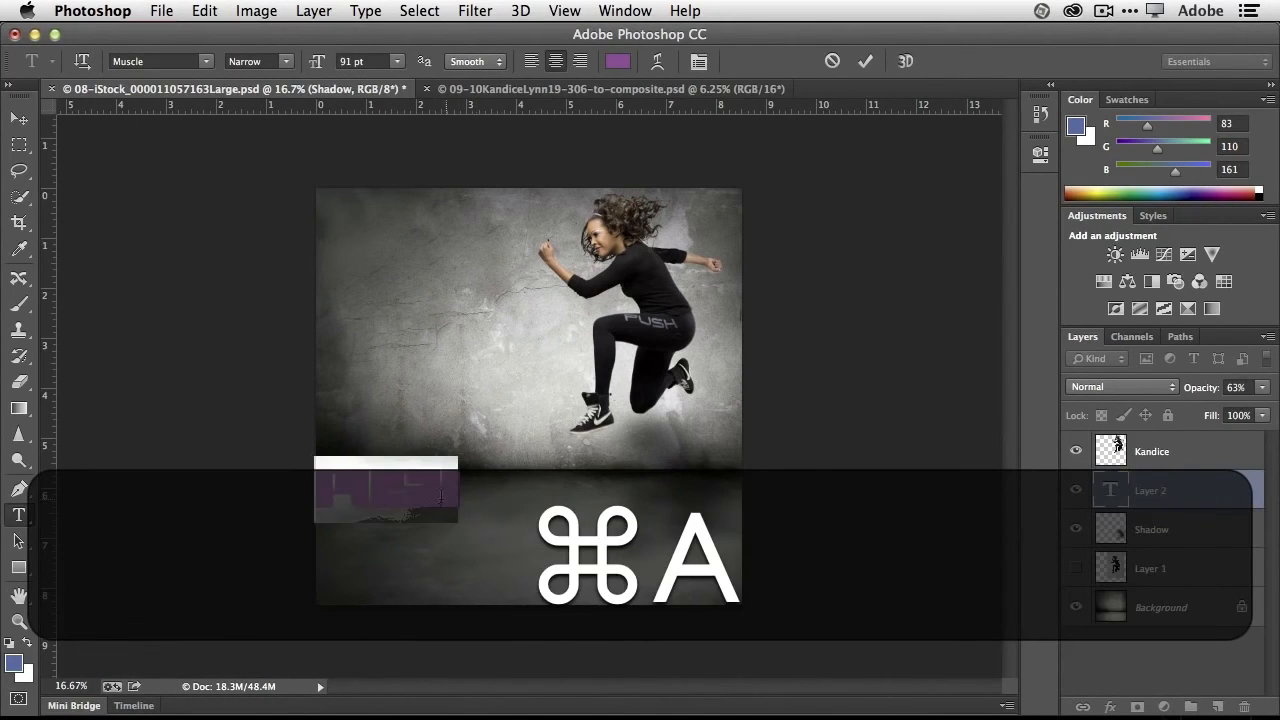
left_click(615, 64)
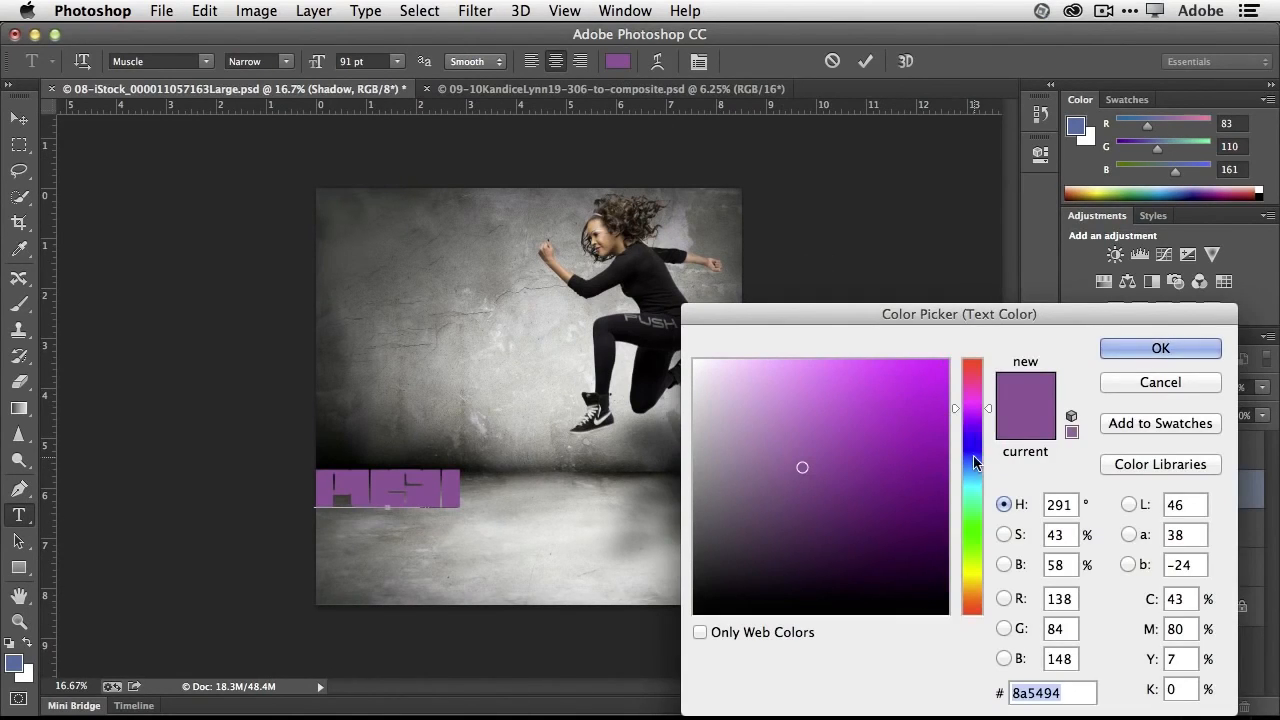
left_click_drag(968, 443, 959, 568)
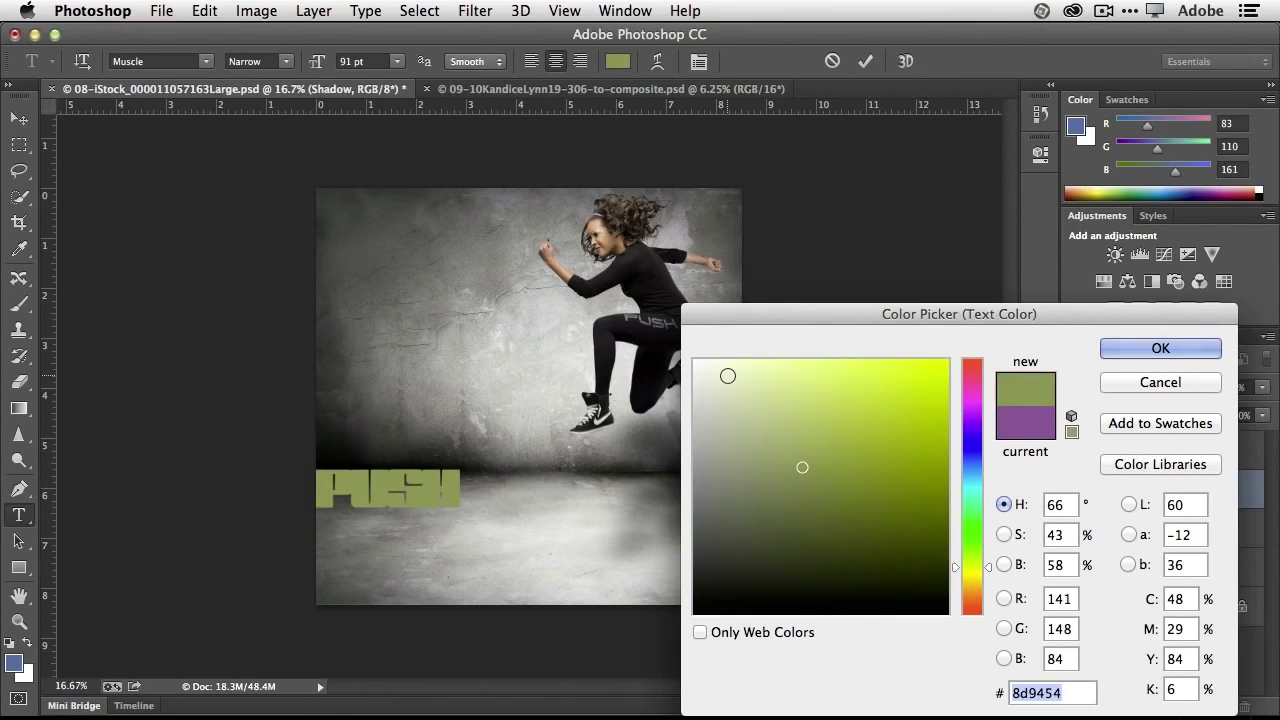
left_click(694, 359)
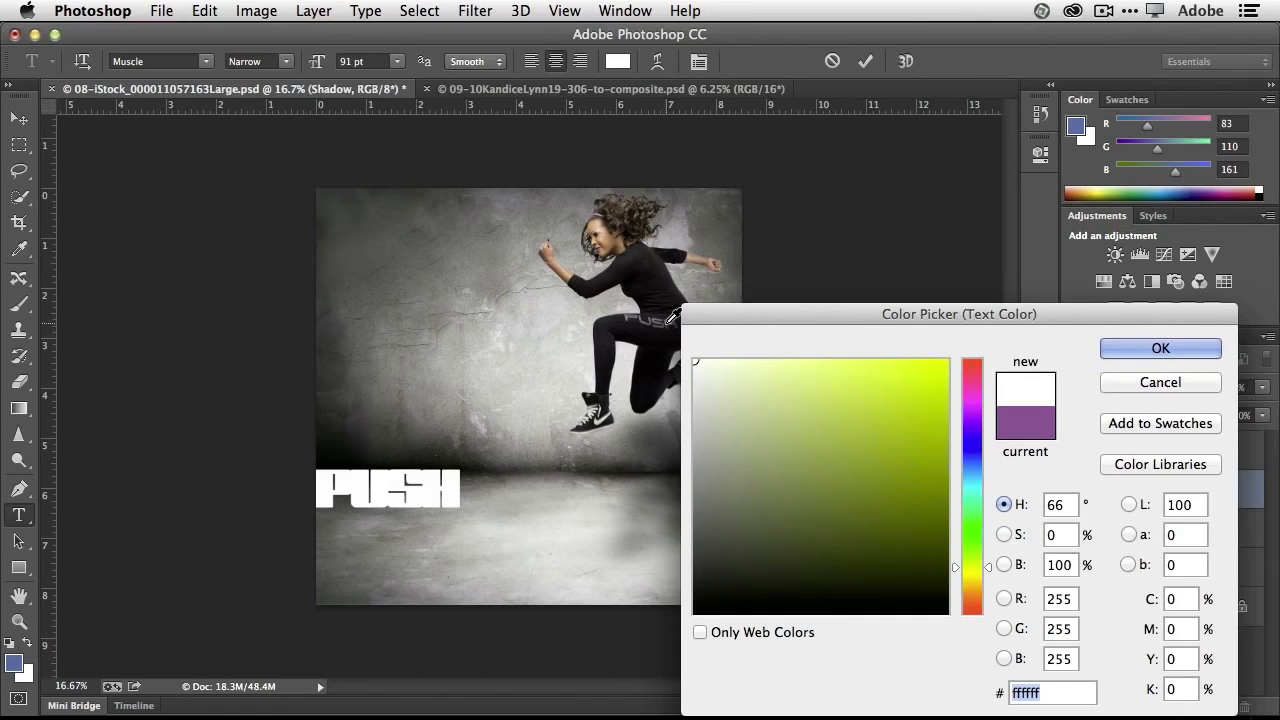
left_click(667, 323)
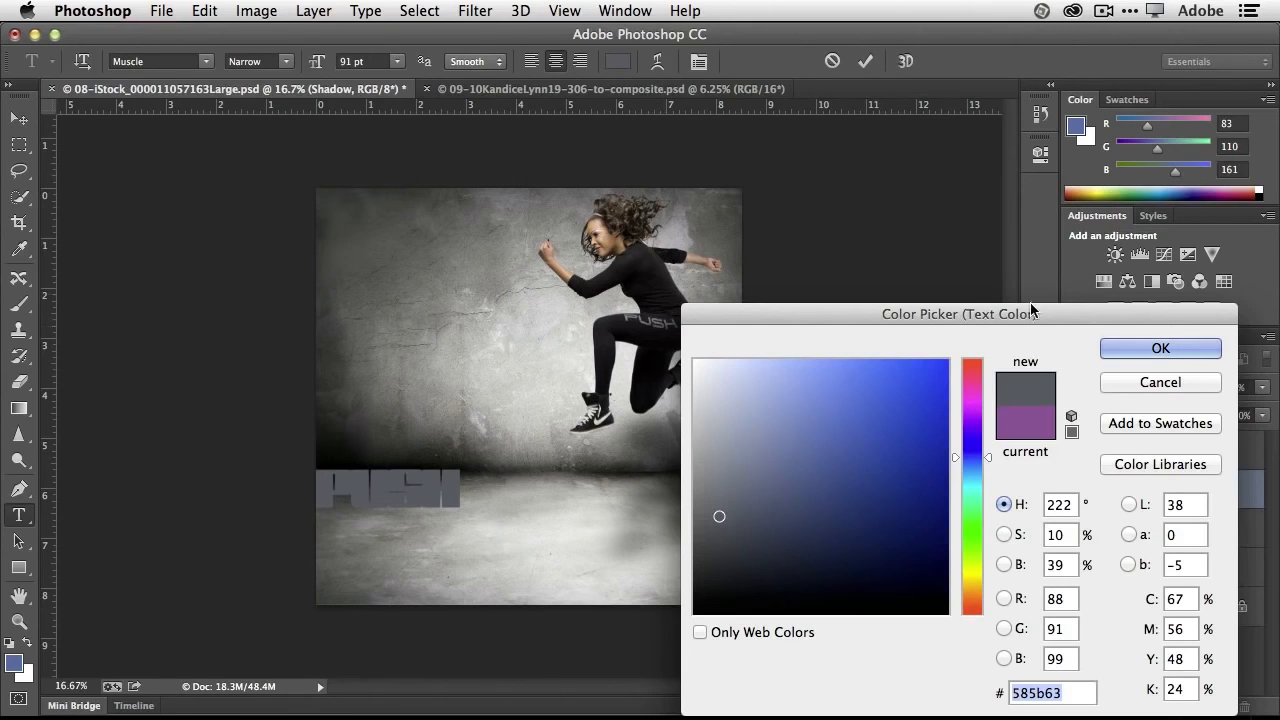
left_click(1127, 357)
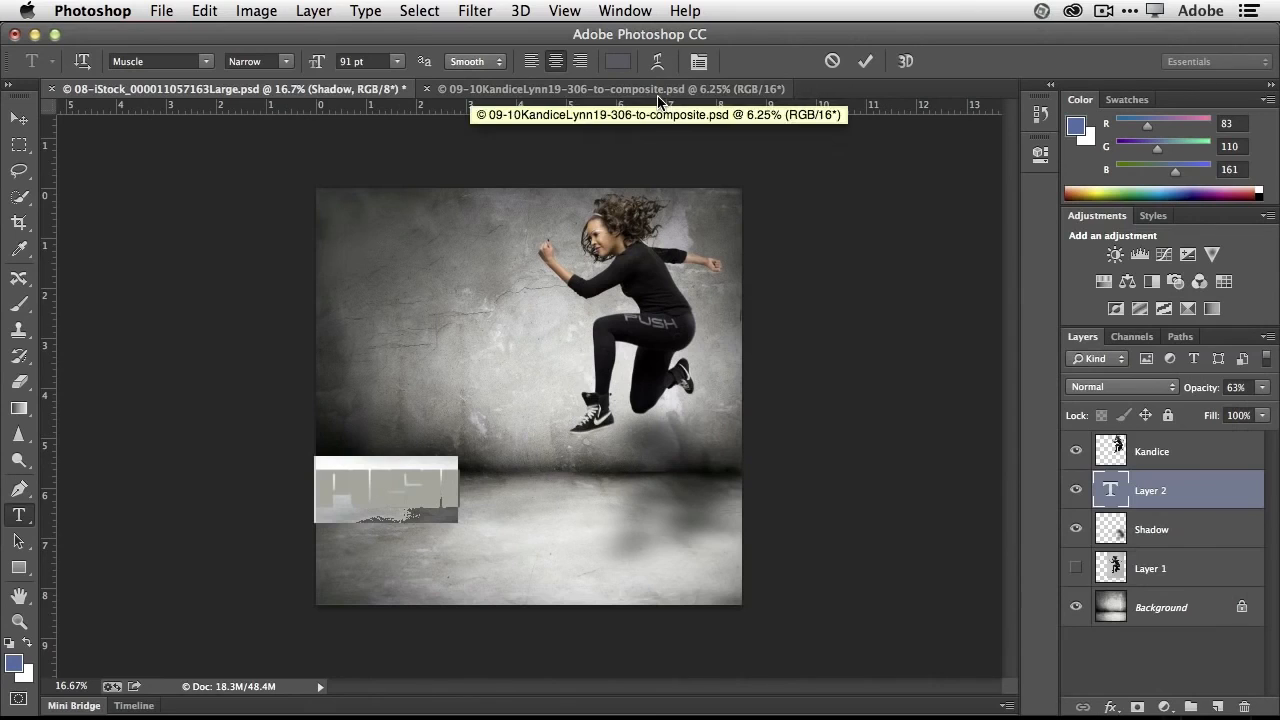
- Widen the letter spacing of the PUSH text by three increments and move it onto the wall beside the woman
key("alt+Right")
key("alt+Right")
key("alt+Right")
key("alt+Right")
key("alt+Right")
key("alt+Right")
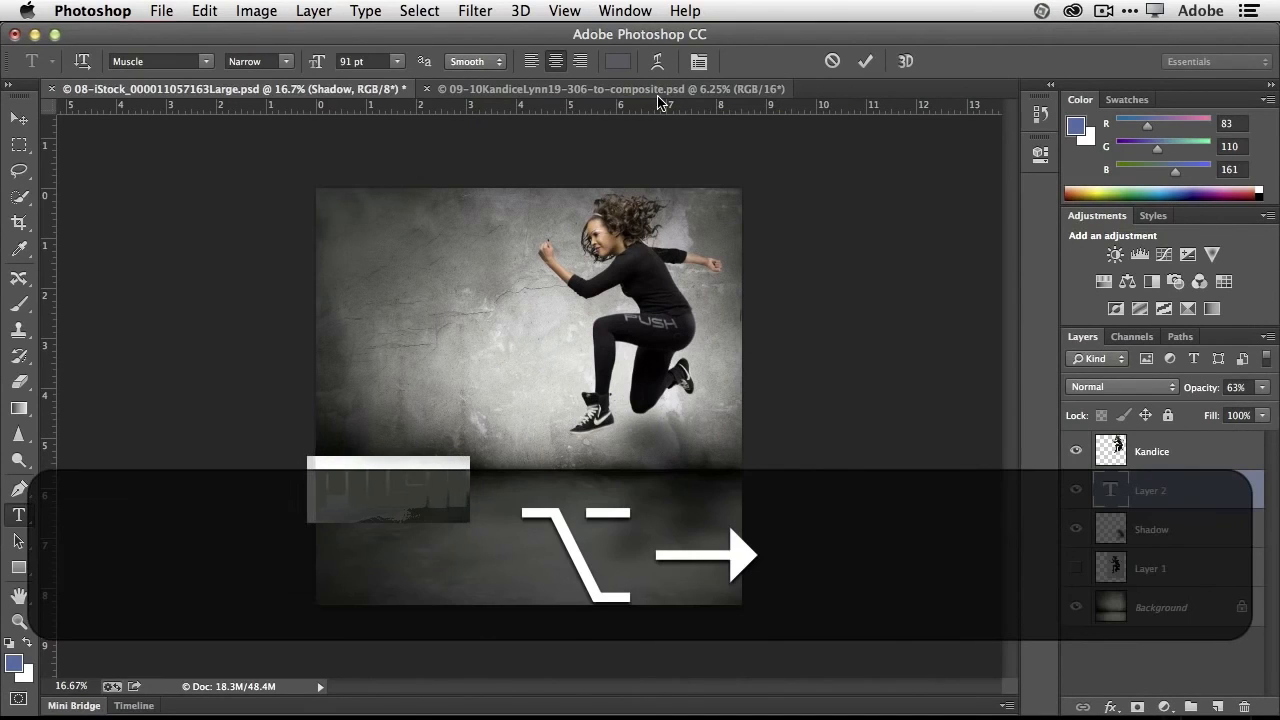
left_click(865, 64)
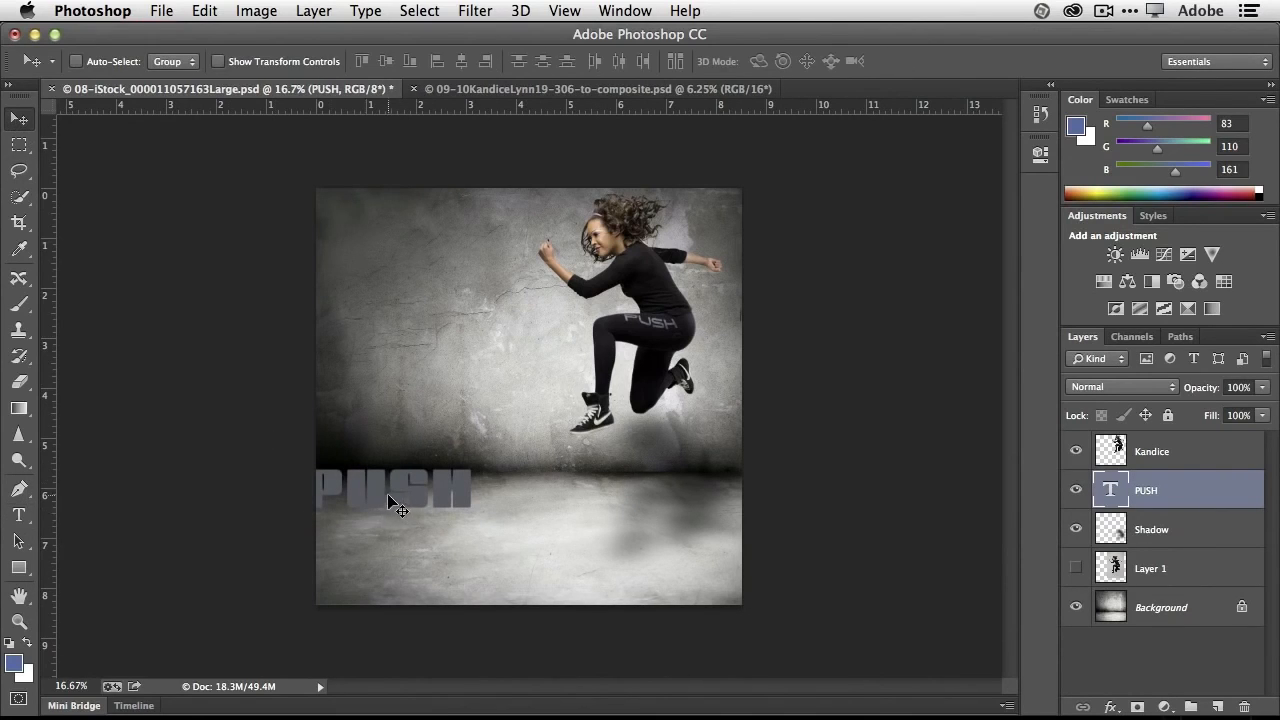
left_click_drag(374, 486, 446, 376)
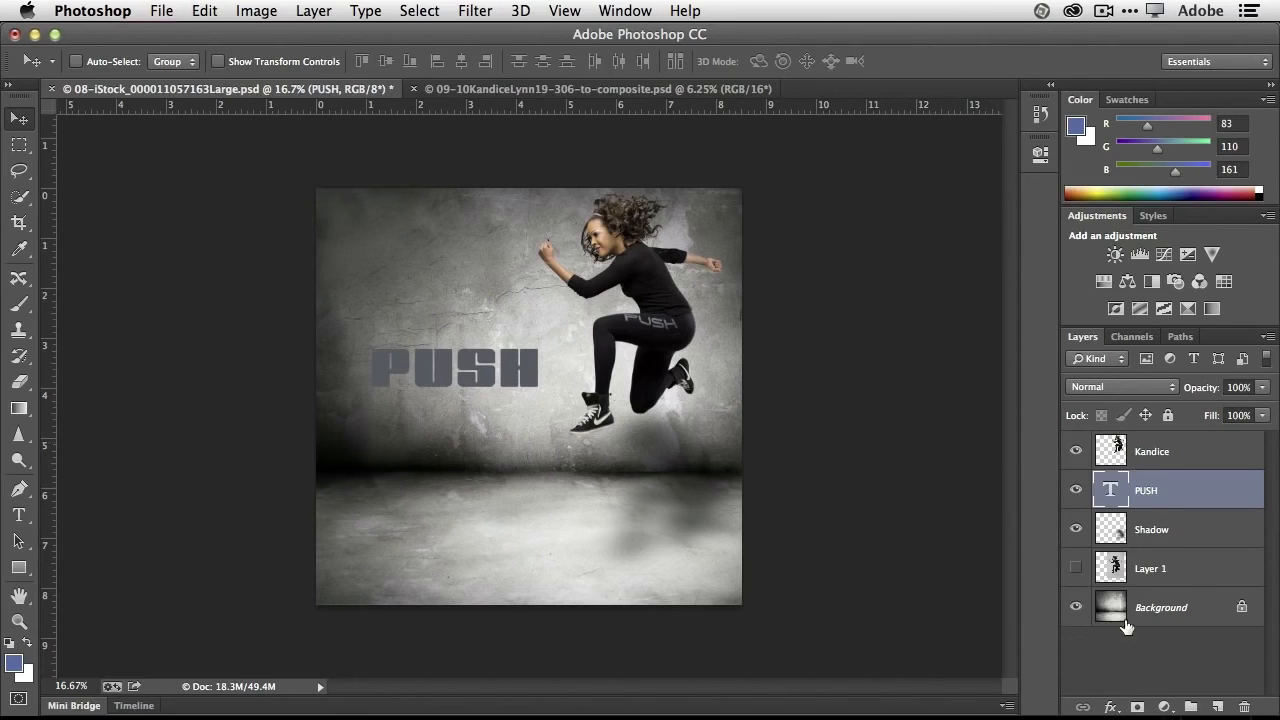
- Save the layered document in Photoshop format as "KL-push composite.psd" in the PS CC Top 10 folder
left_click(164, 10)
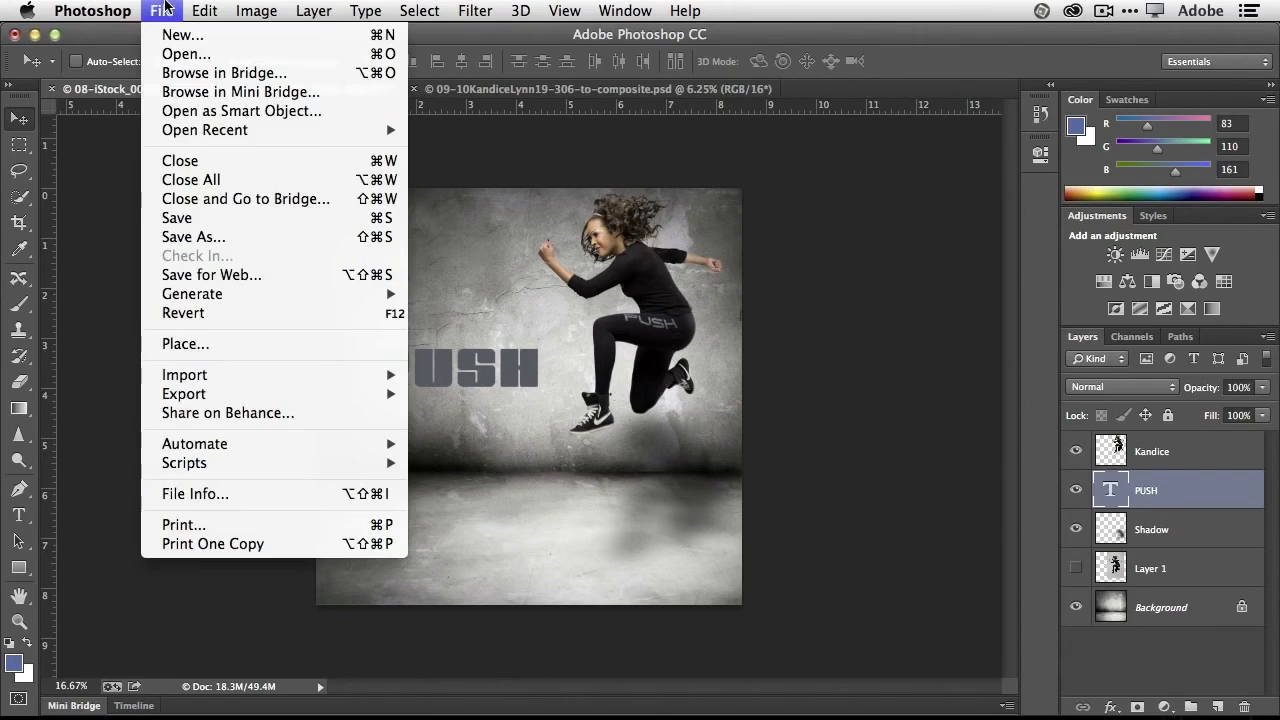
left_click(208, 238)
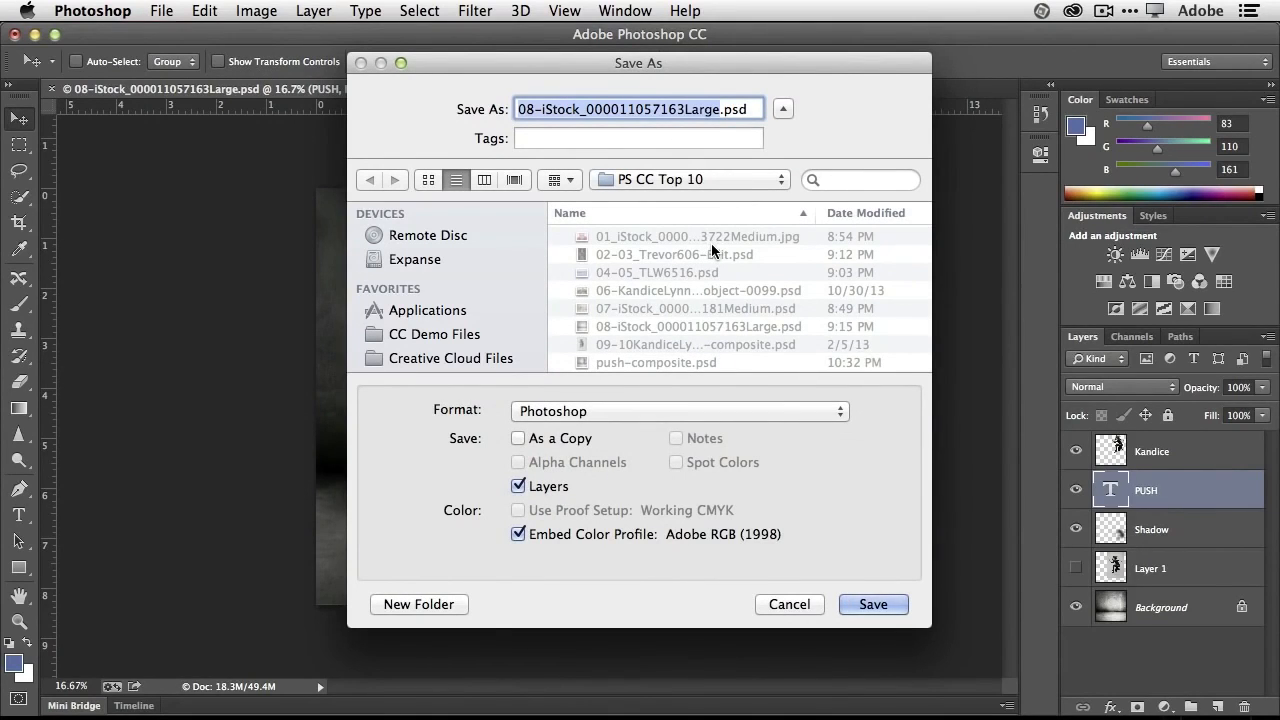
type("push")
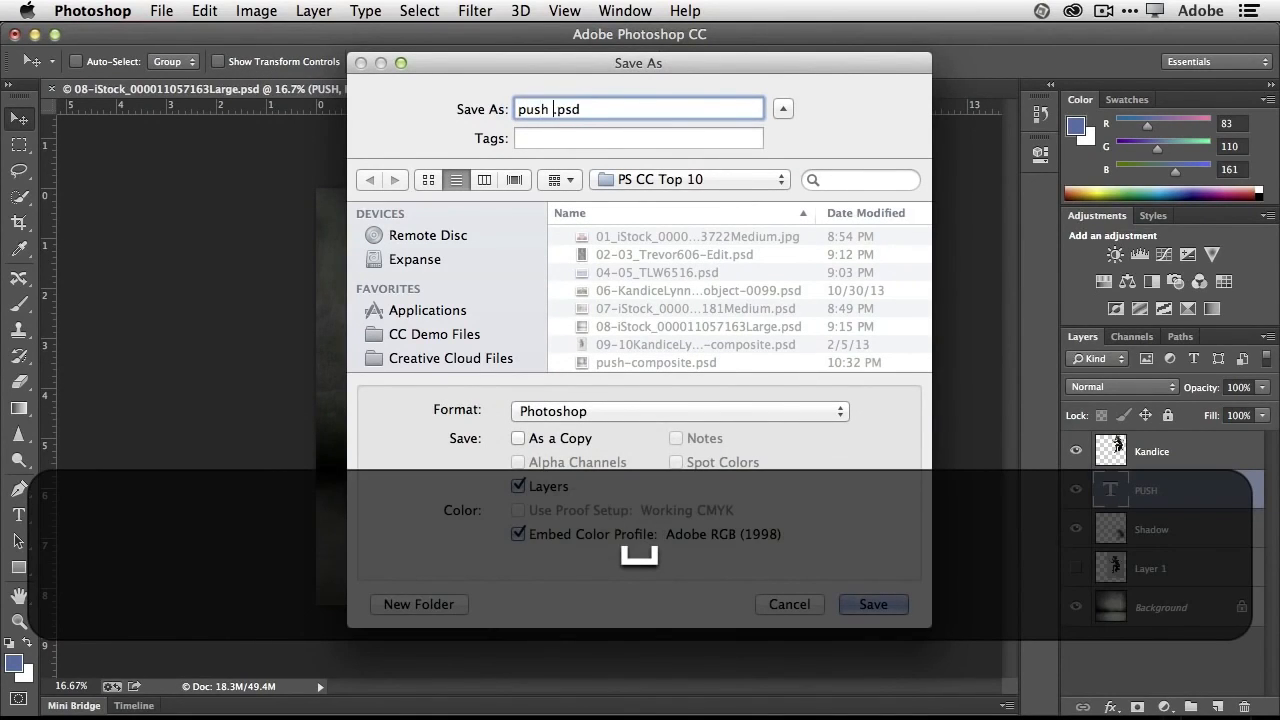
key("BackSpace")
key("BackSpace")
key("BackSpace")
key("BackSpace")
key("BackSpace")
type("KL")
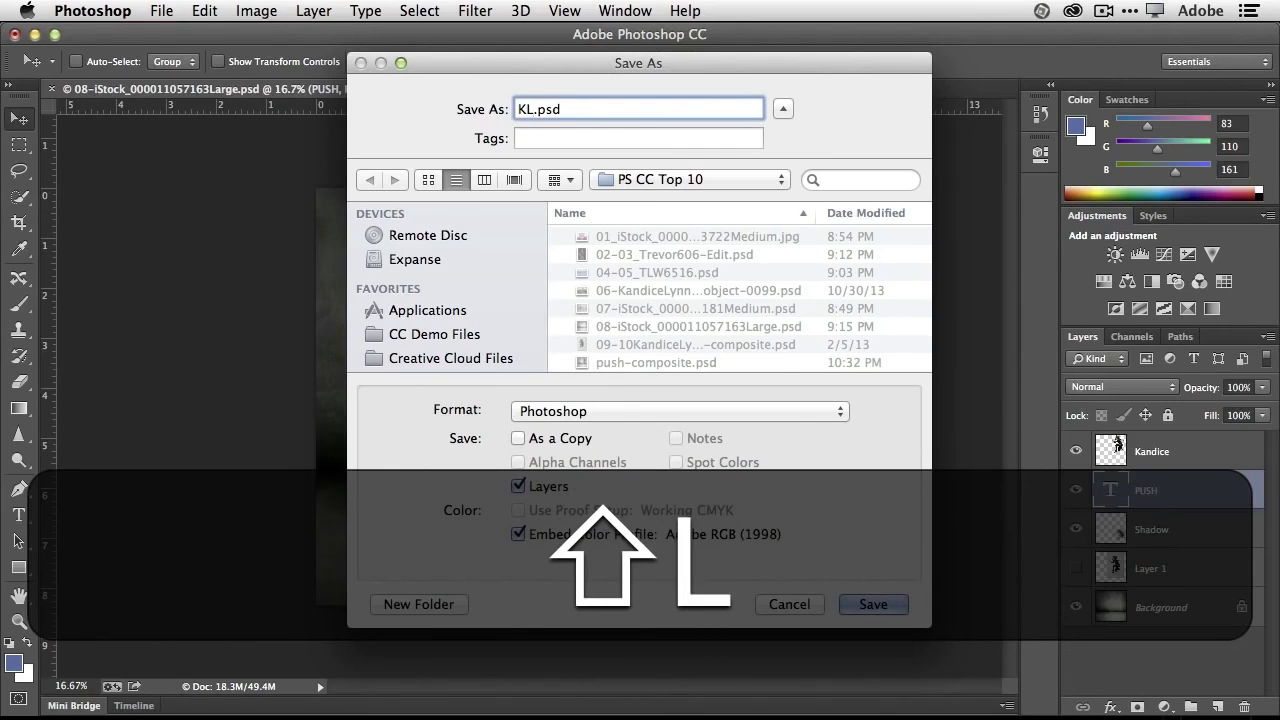
type("-push comp")
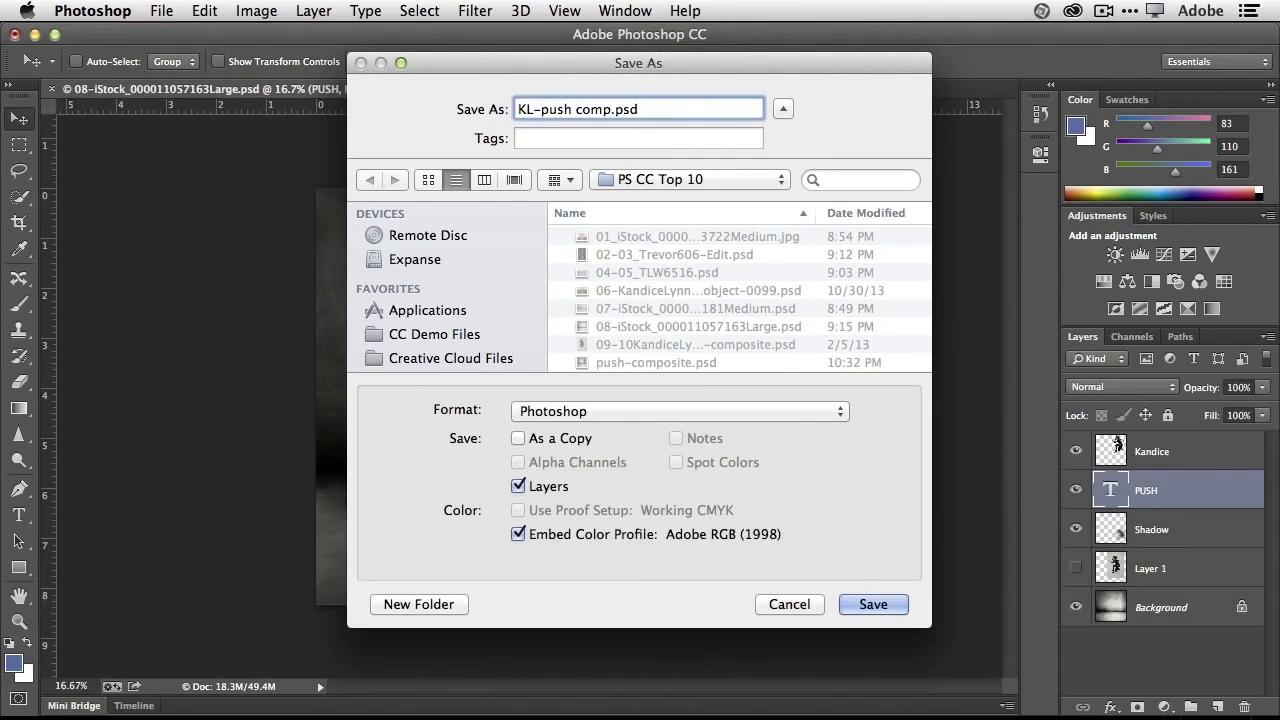
type("osite")
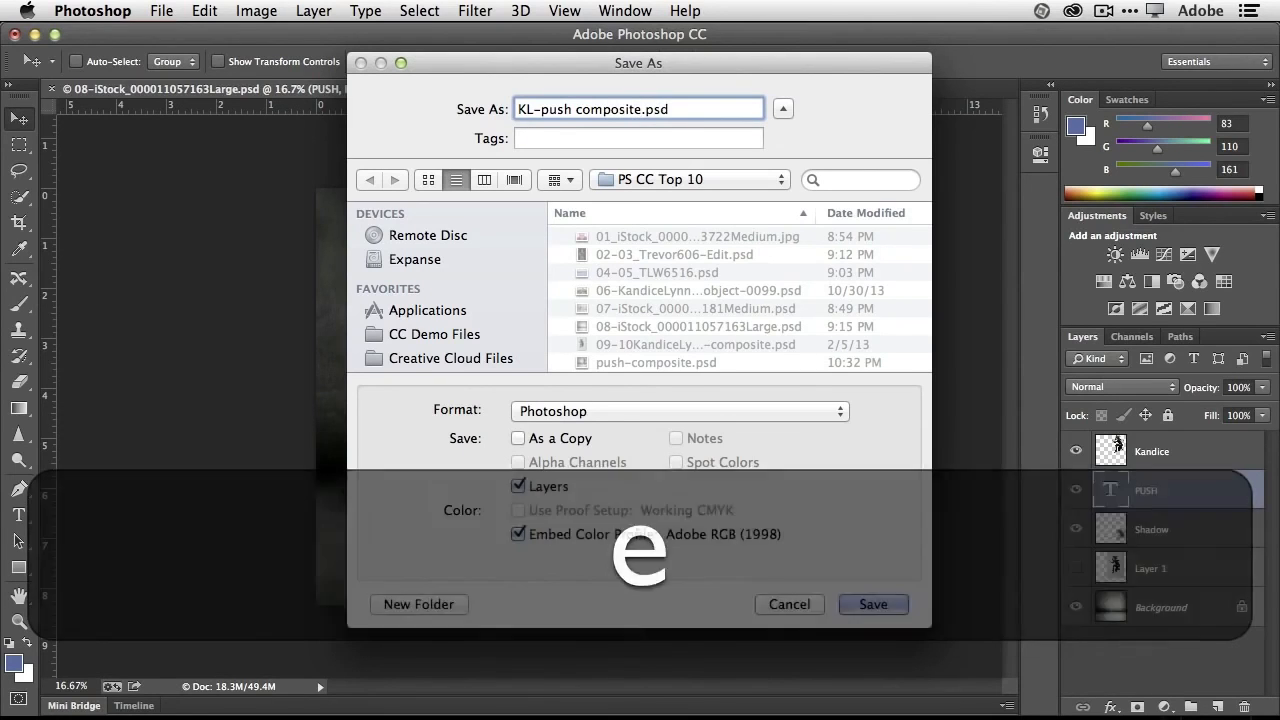
left_click(858, 604)
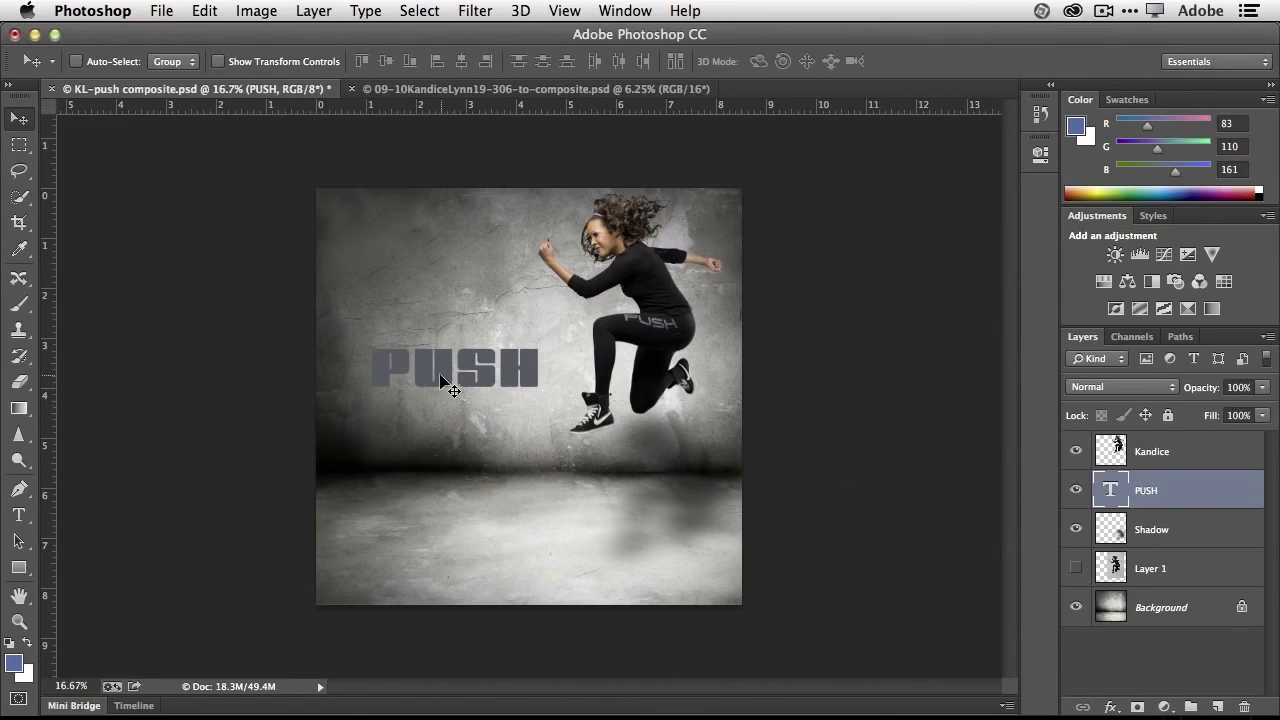
- Move the PUSH text slightly higher on the wall and set up a Save for Web export 800 px wide
left_click_drag(457, 380, 446, 349)
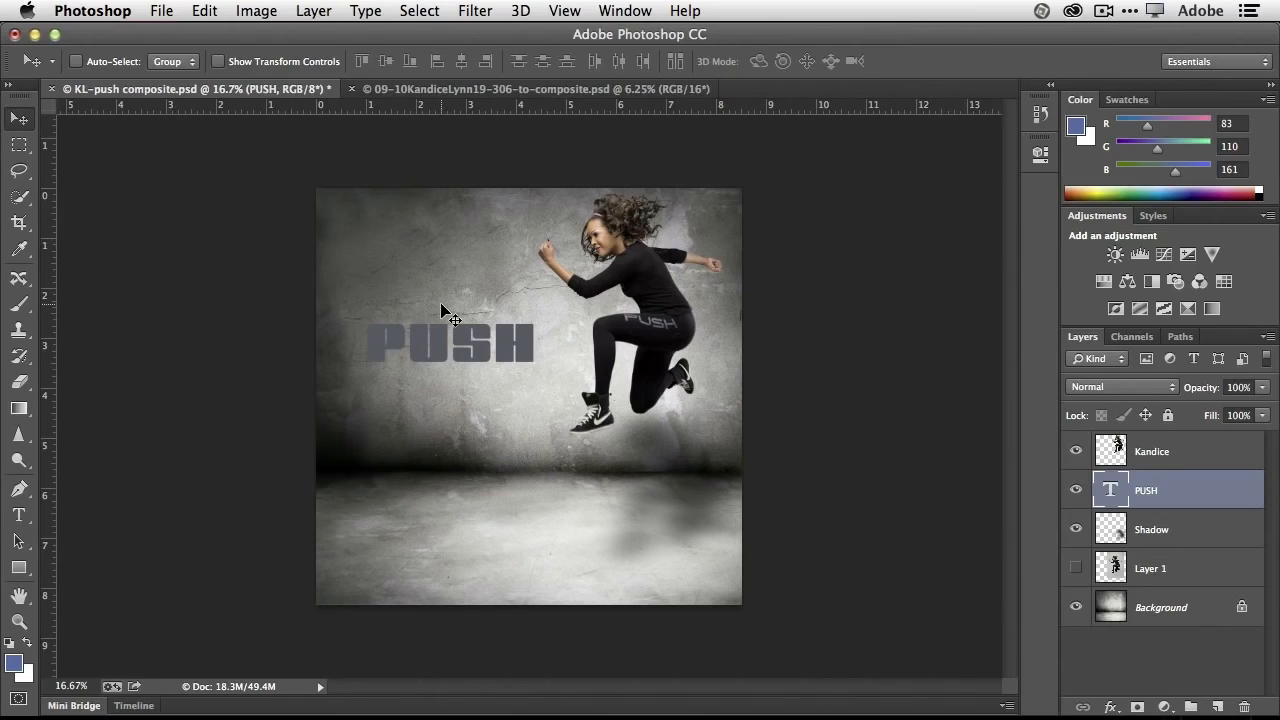
left_click(159, 12)
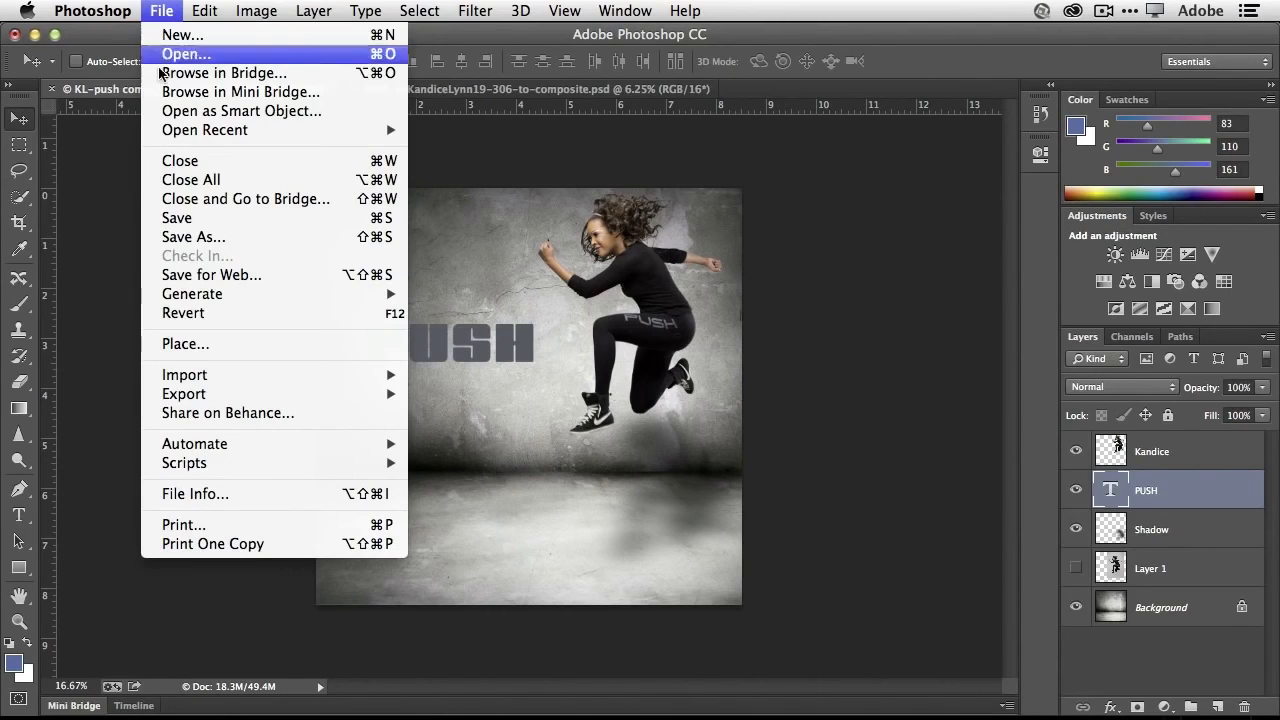
left_click(217, 276)
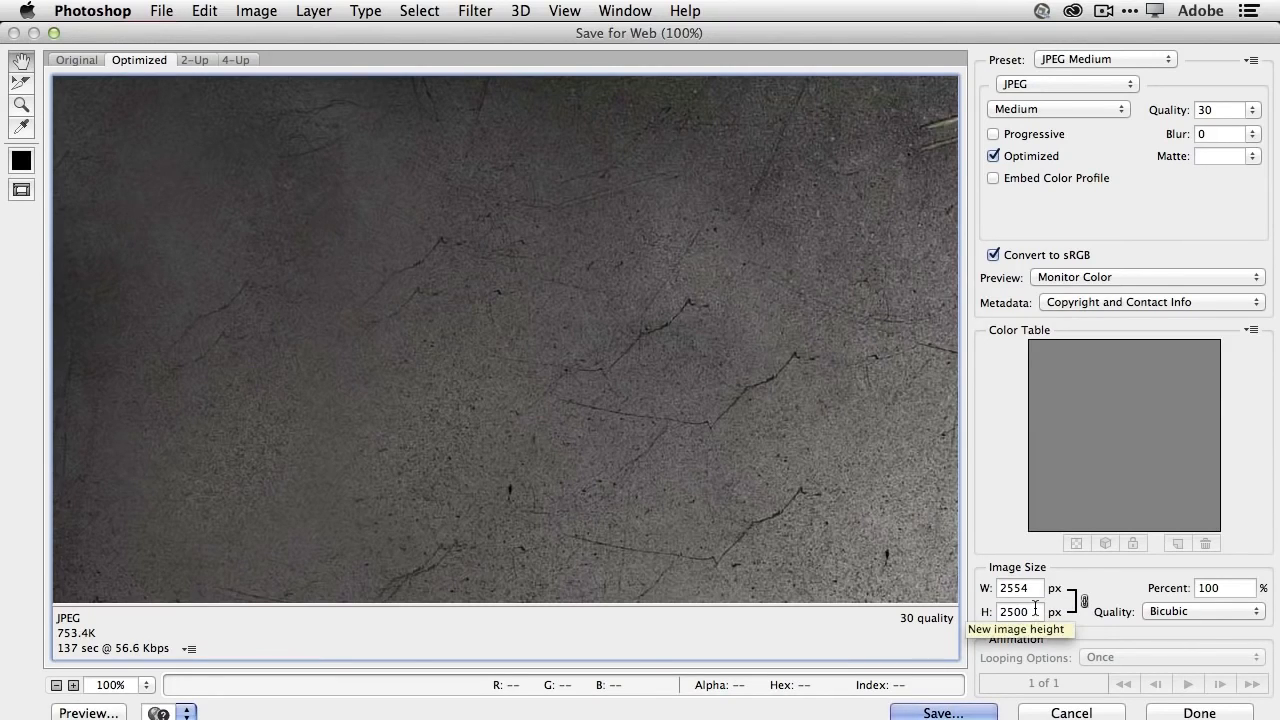
left_click_drag(1034, 590, 971, 592)
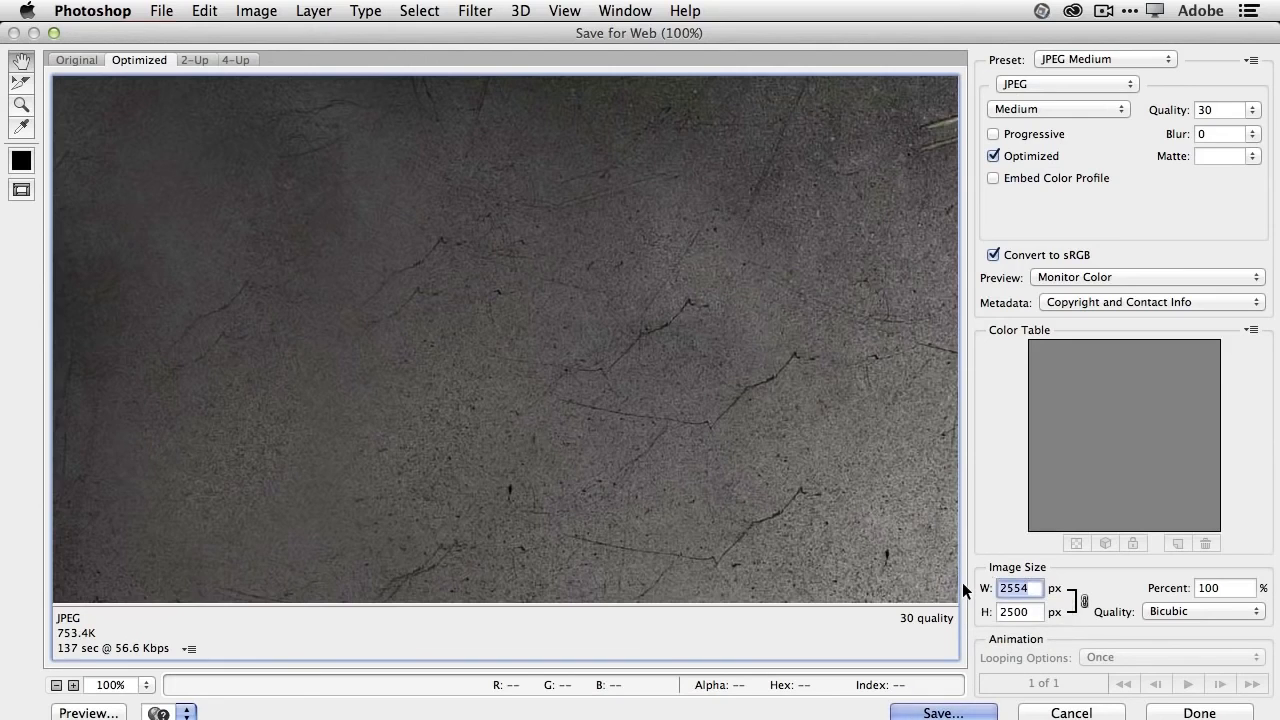
type("800")
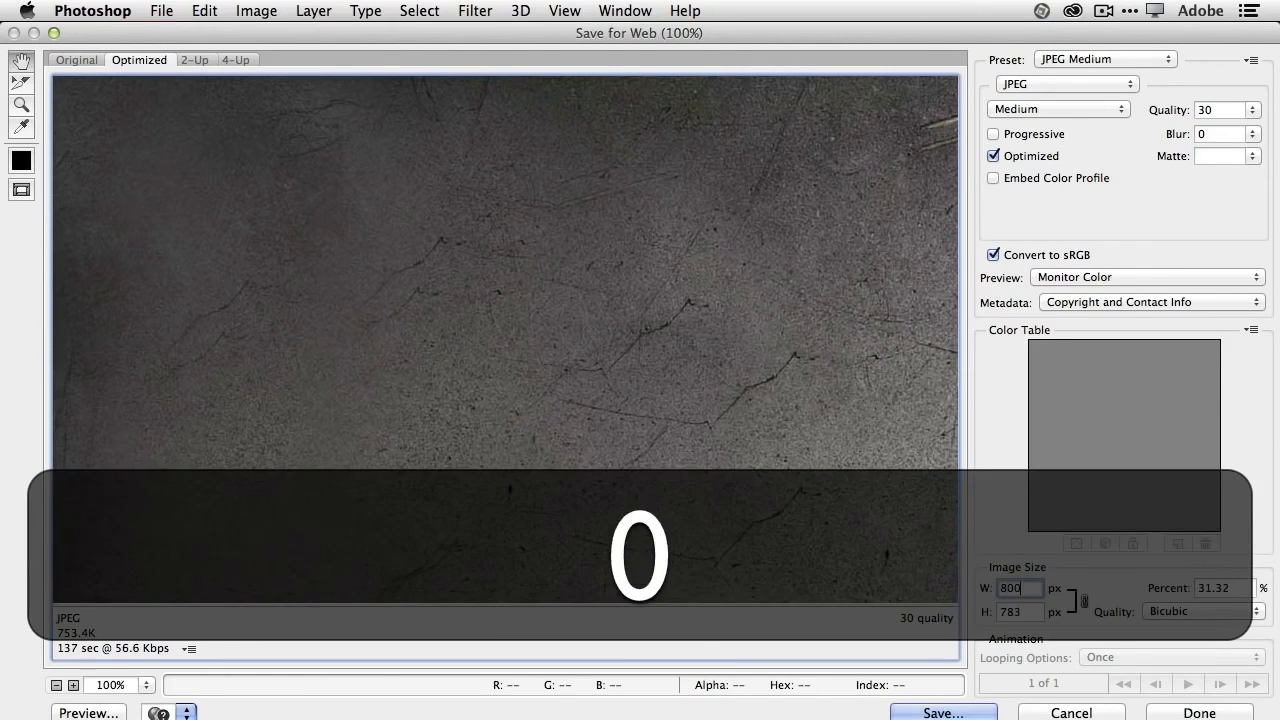
key("Tab")
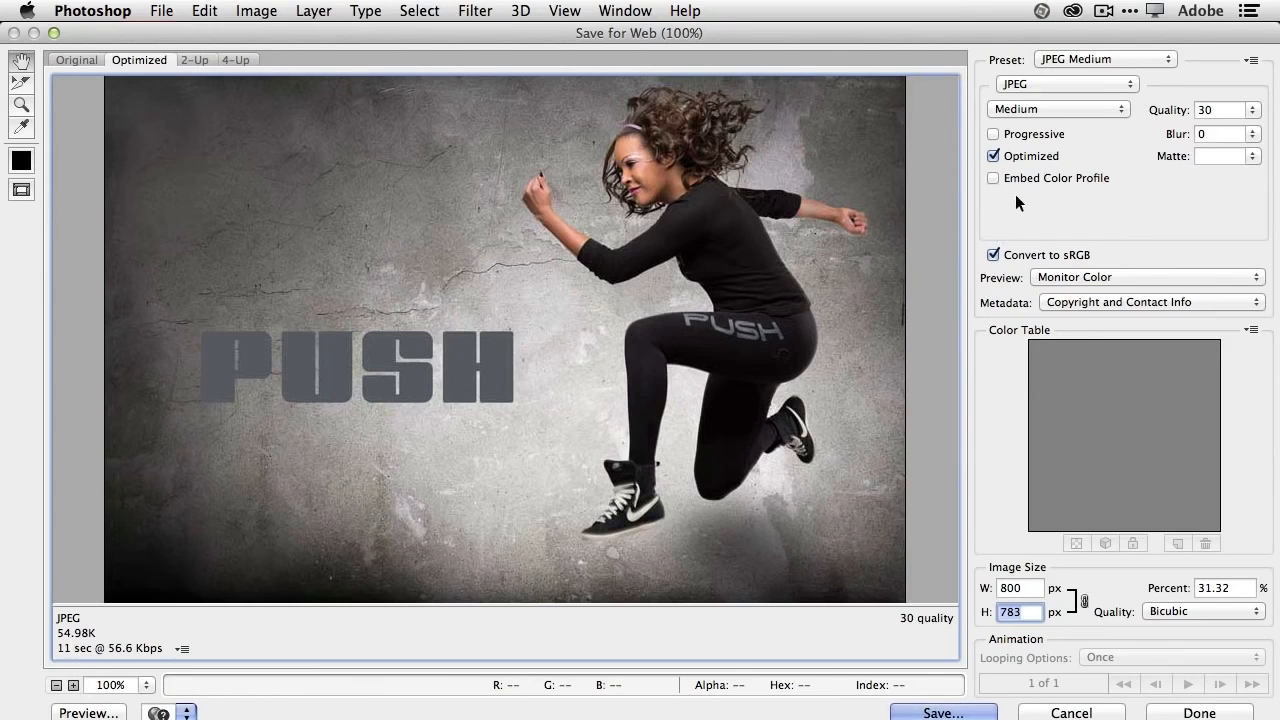
- Set the JPEG quality to High and save the web image as KL-push-composite.jpg on the Desktop
left_click(1046, 106)
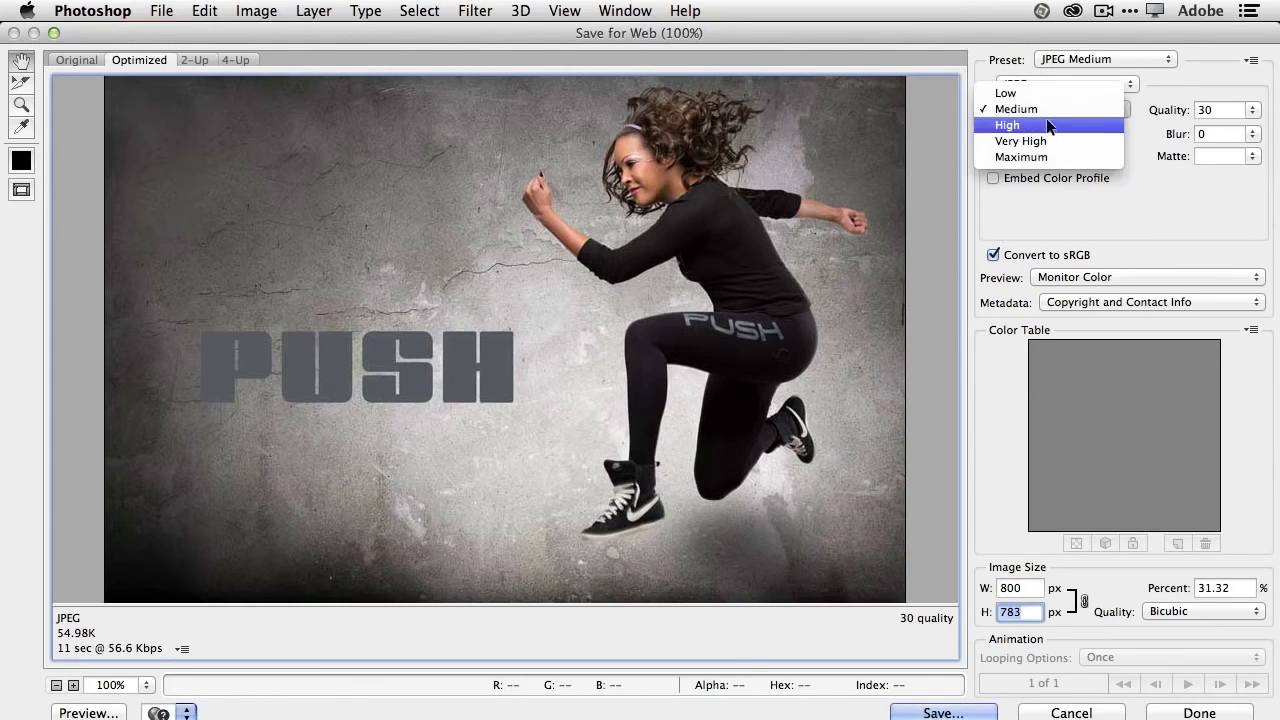
left_click(1046, 121)
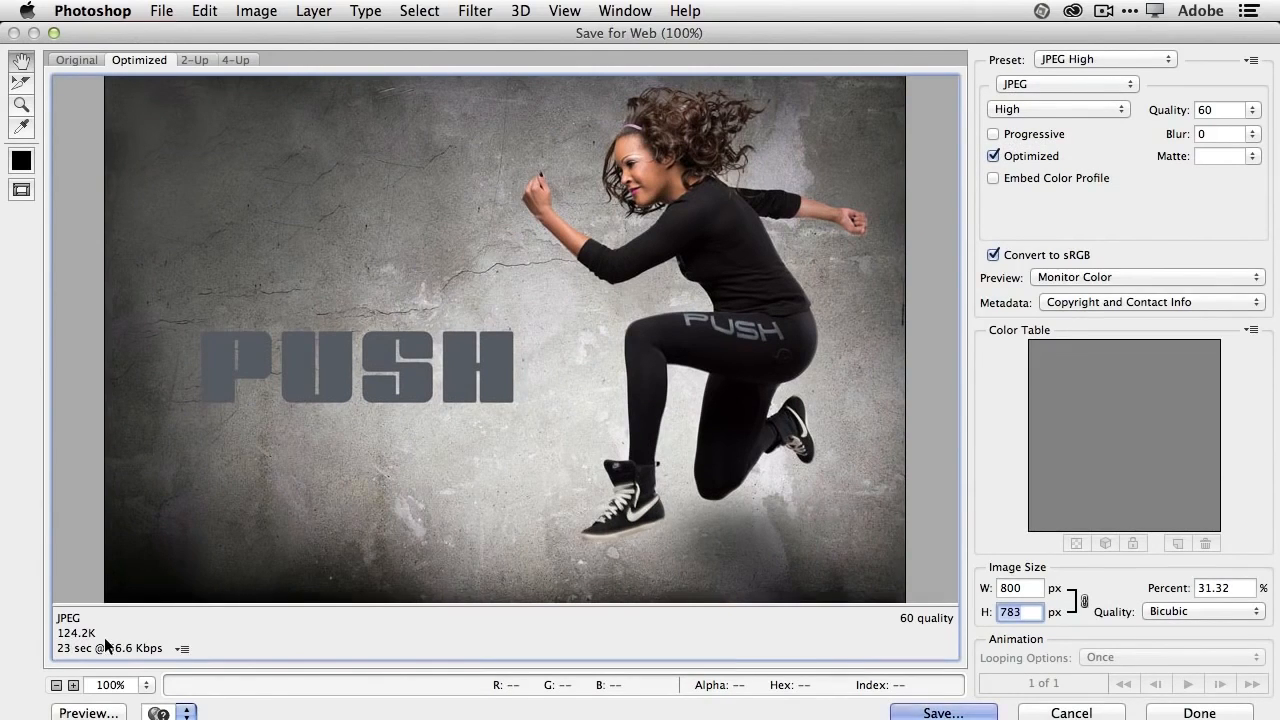
left_click(950, 713)
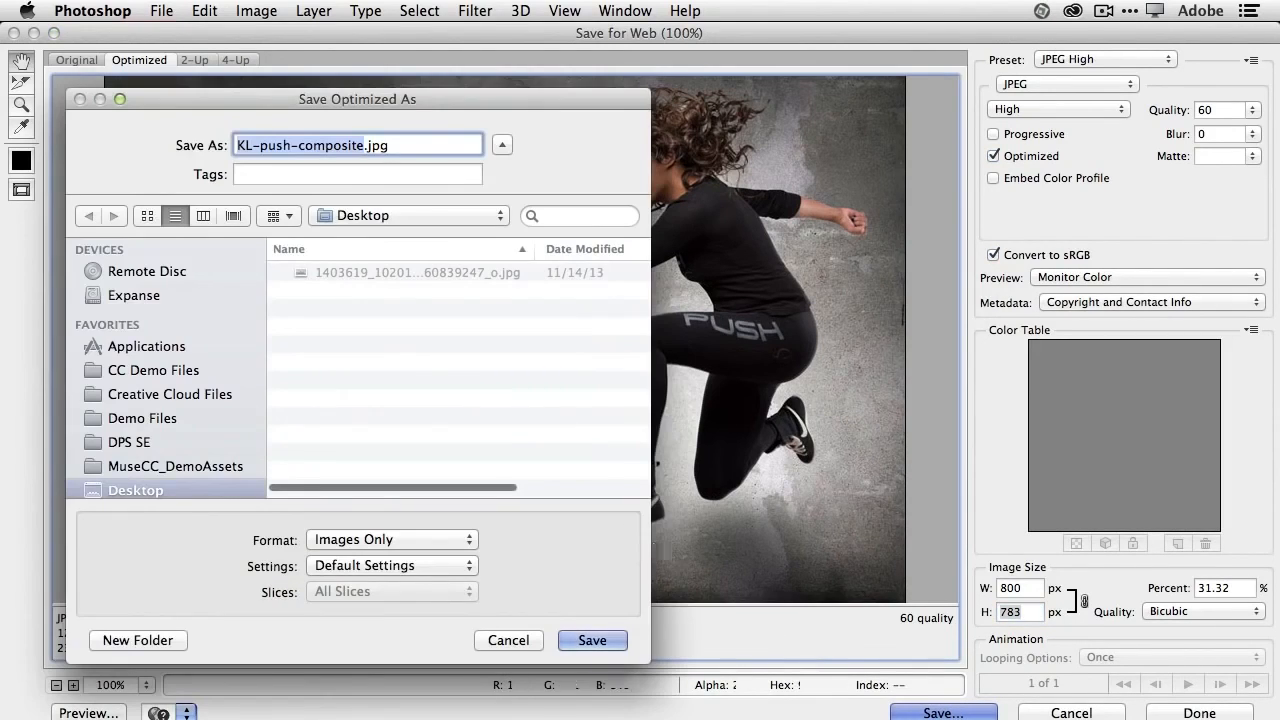
left_click(590, 640)
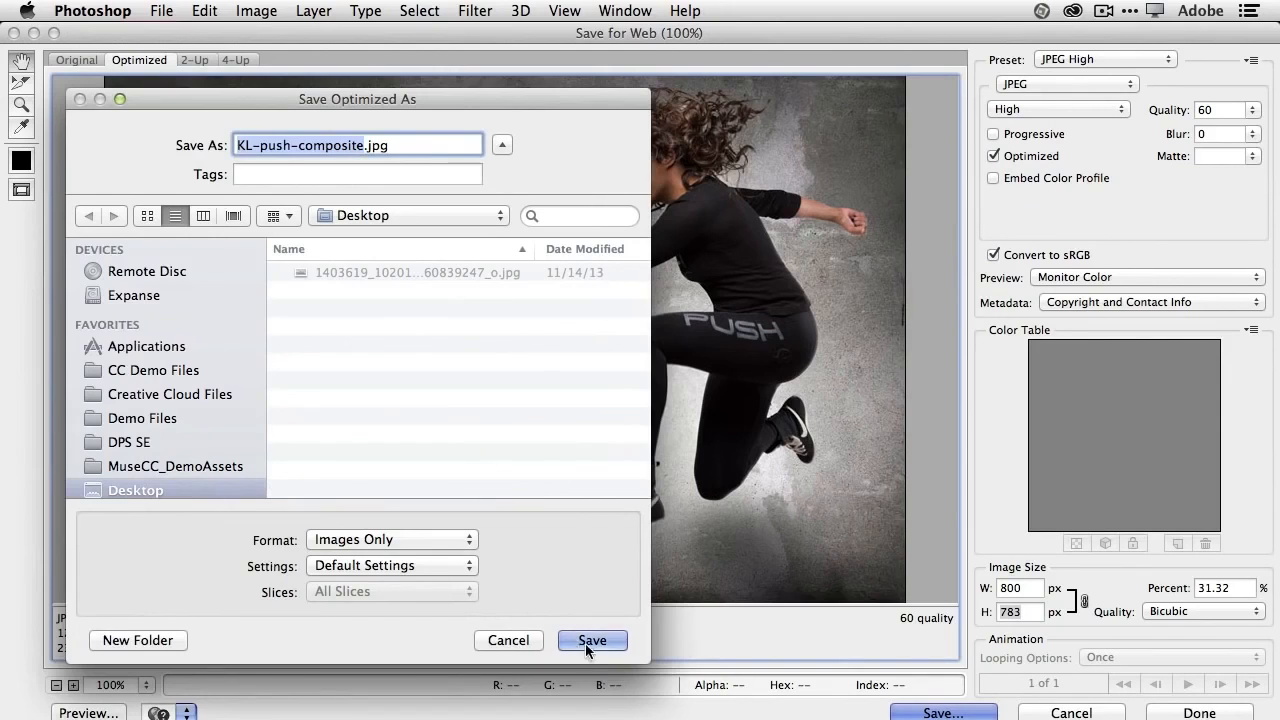